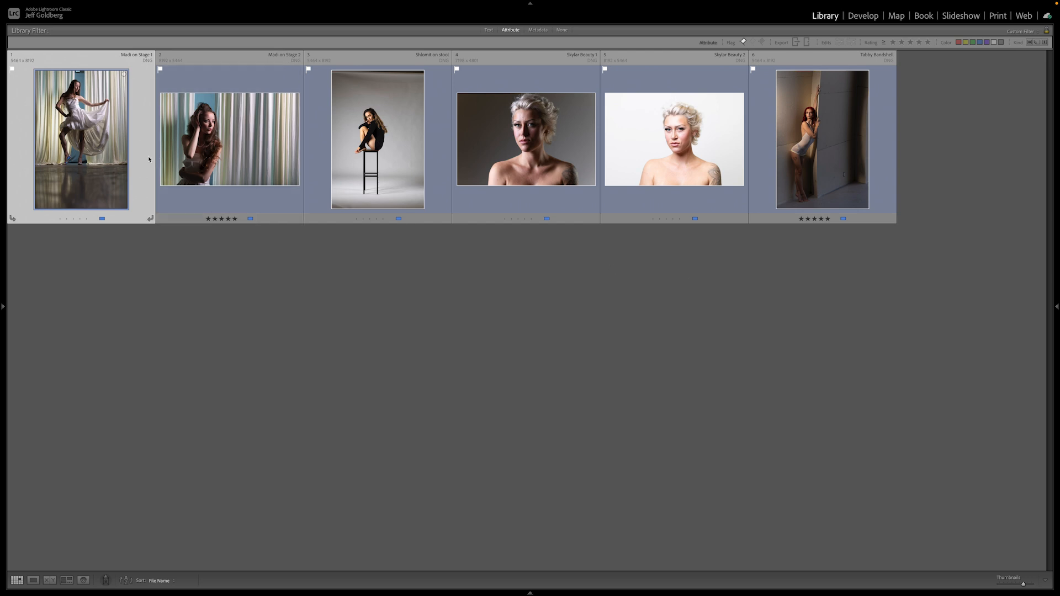
# - Select all six photos and export them as a catalog named DemoEdits in the Evoto LRCATs folder
pyautogui.press('super+a')
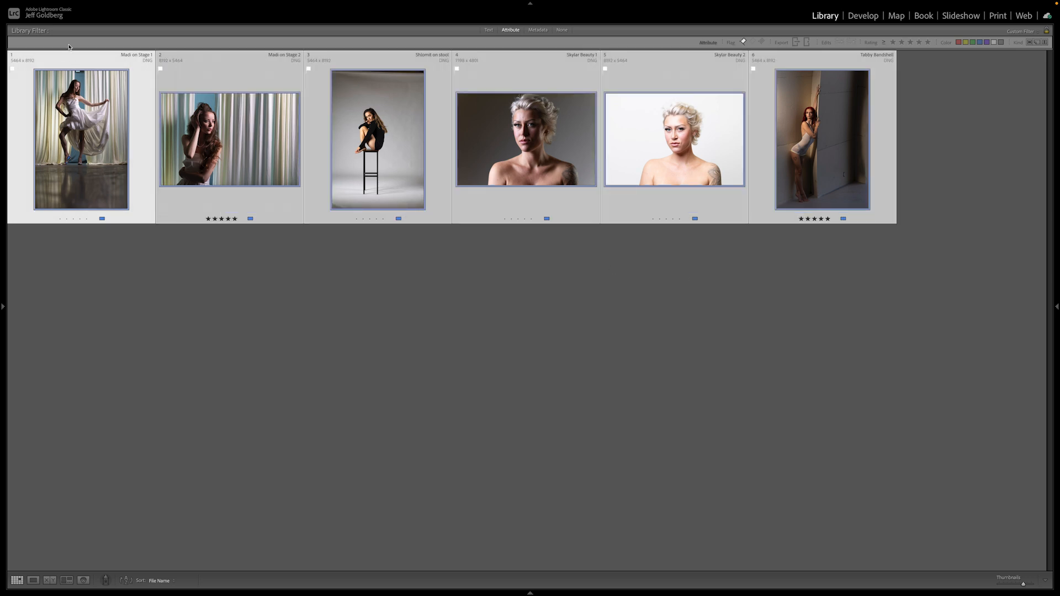
pyautogui.click(84, 4)
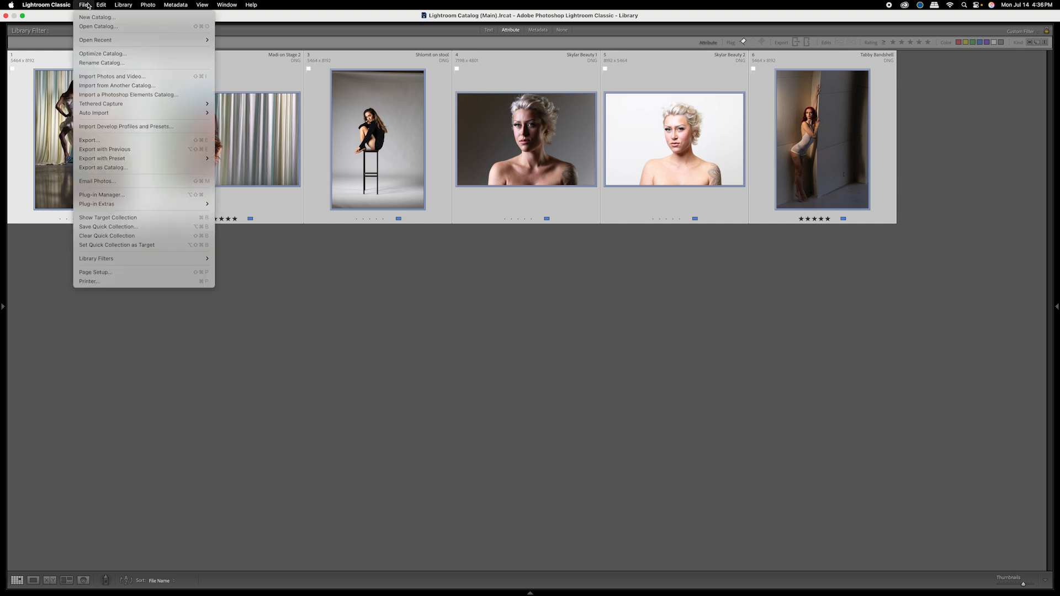
pyautogui.click(110, 169)
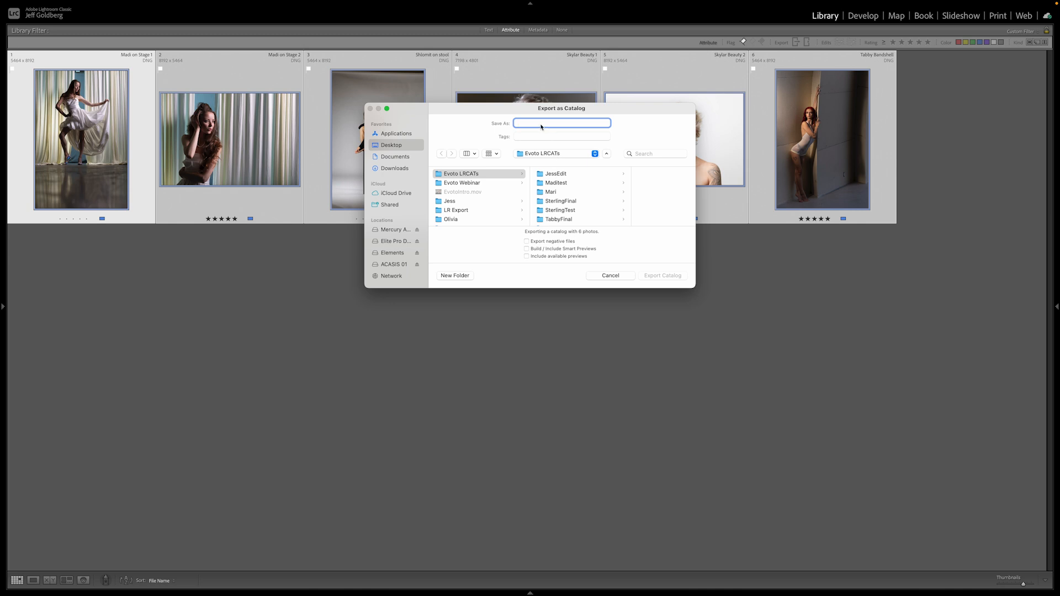
pyautogui.write('Demo')
pyautogui.press('BackSpace')
pyautogui.press('BackSpace')
pyautogui.write('Edit')
pyautogui.click(651, 278)
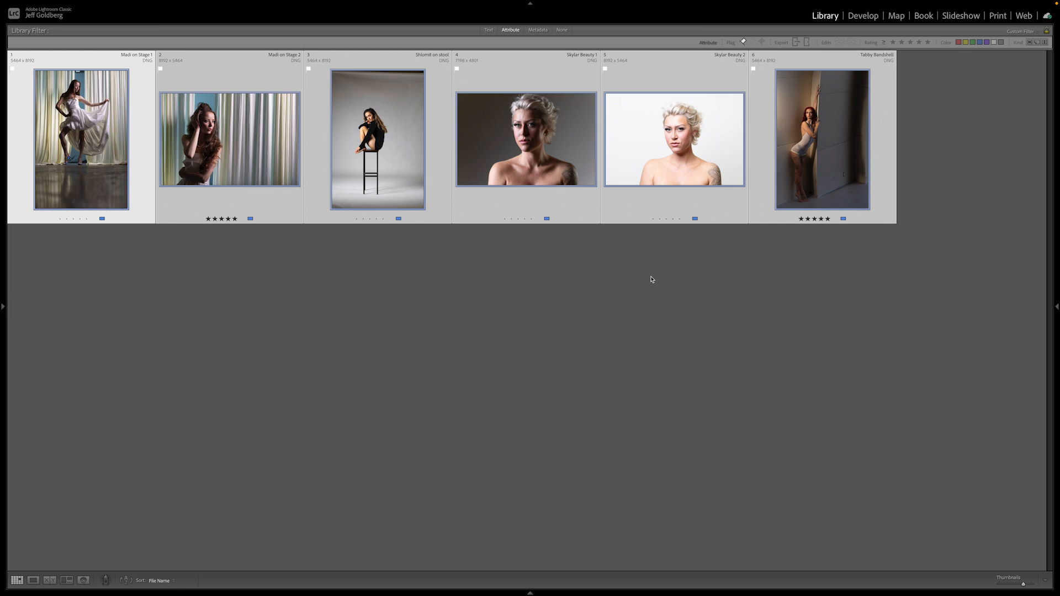
# - Switch to Evoto and create a new project named DemoEdit
pyautogui.press('super+Tab')
pyautogui.press('super+Tab')
pyautogui.press('super+Tab')
pyautogui.press('super+Tab')
pyautogui.press('super+Tab')
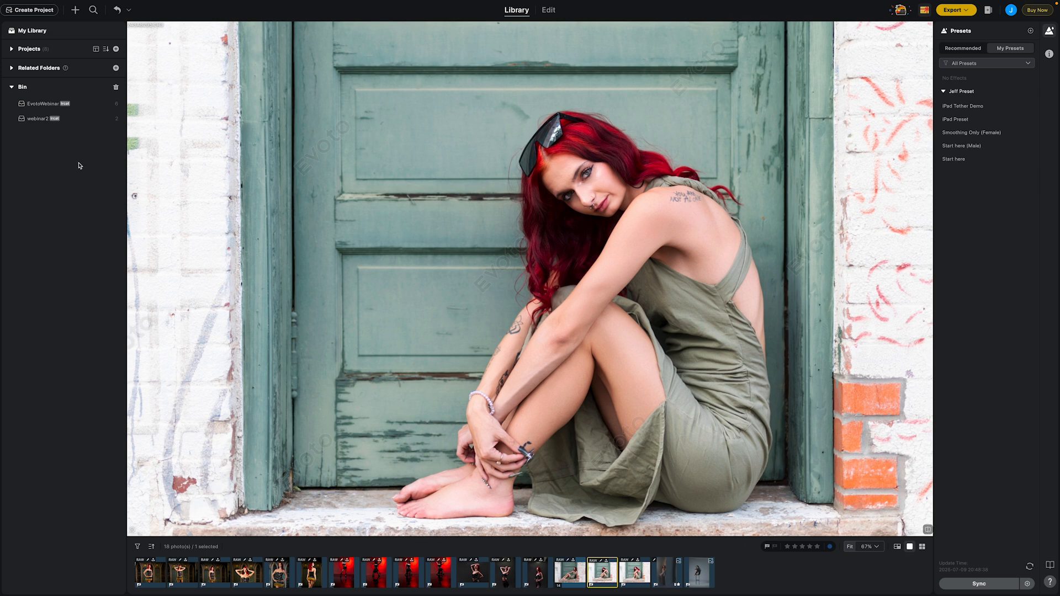
pyautogui.click(48, 11)
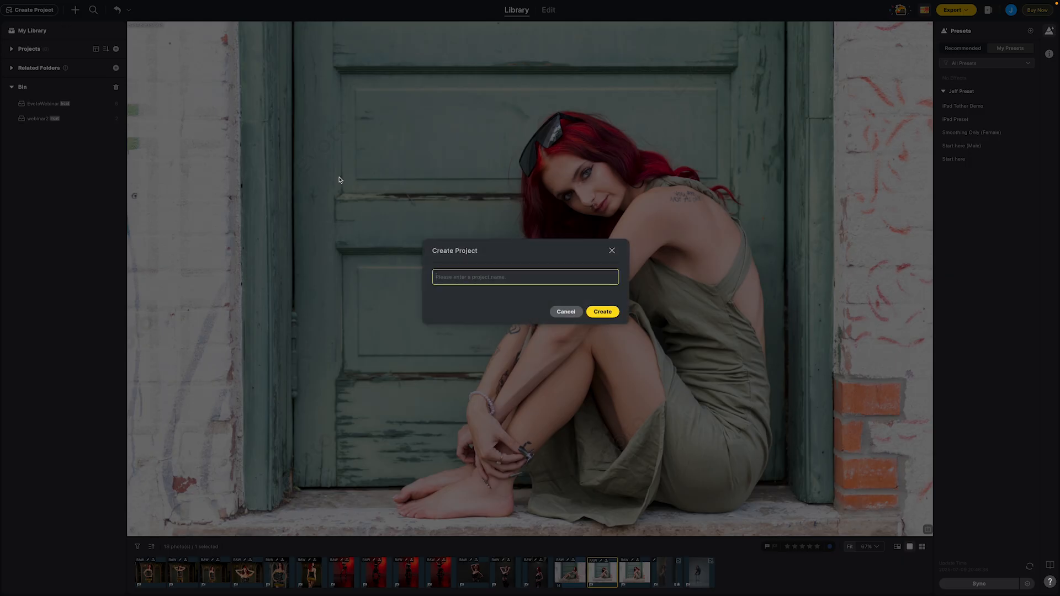
pyautogui.write('DemoEdit')
pyautogui.press('Return')
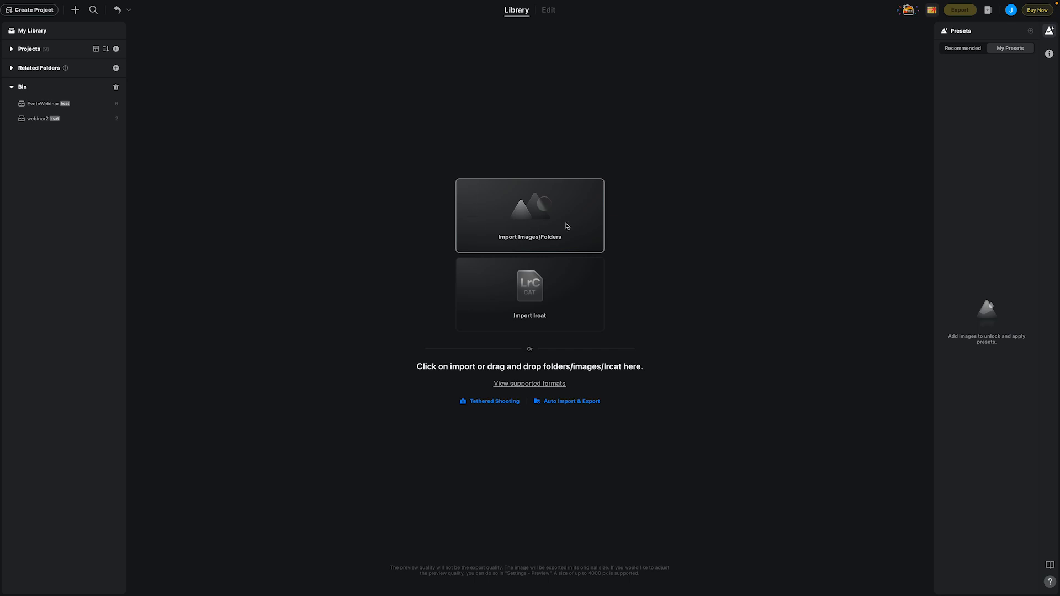
# - Import the DemoEdits.lrcat catalog from the Desktop's Evoto LRCATs folder into the project, with the Evoto Webinar folder included
pyautogui.click(546, 304)
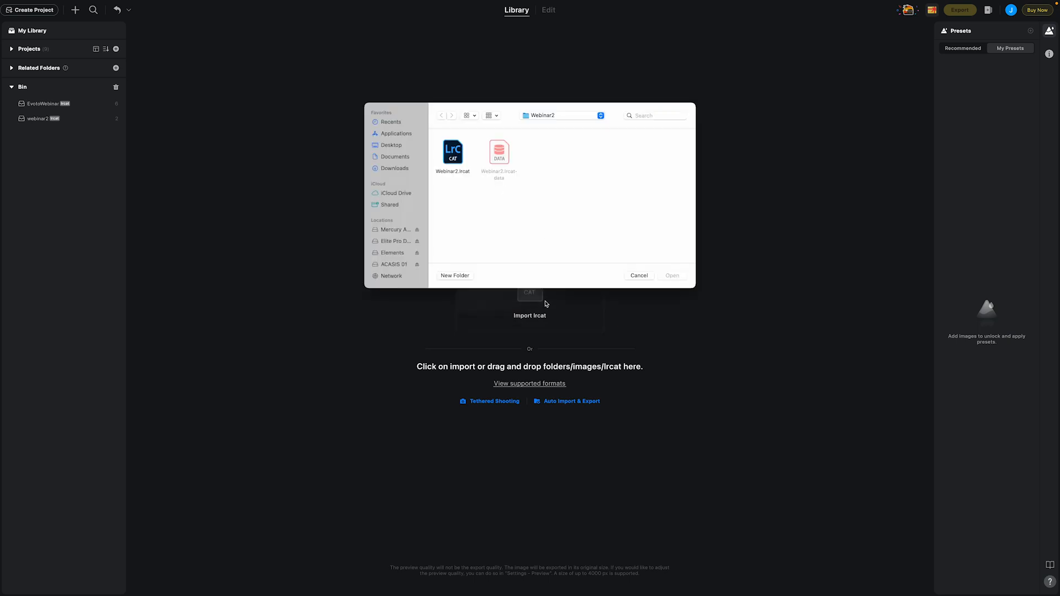
pyautogui.click(400, 144)
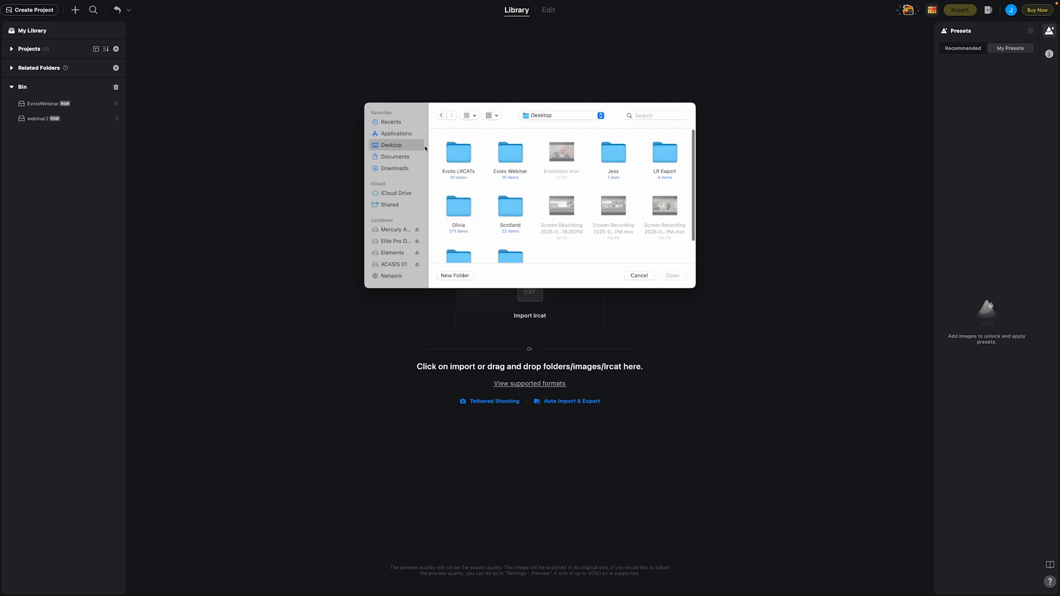
pyautogui.doubleClick(458, 153)
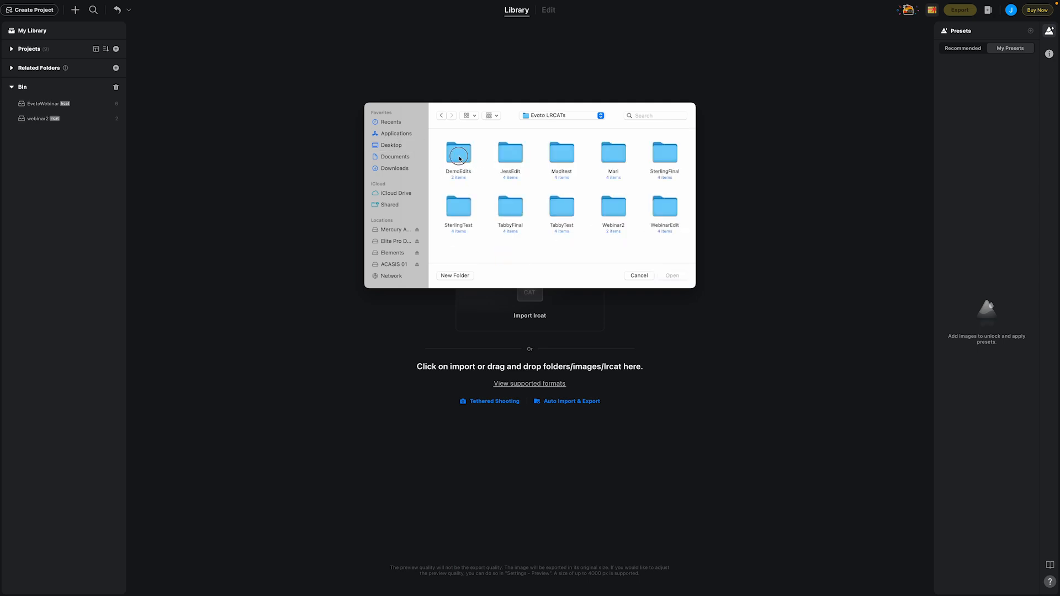
pyautogui.doubleClick(458, 154)
pyautogui.click(453, 152)
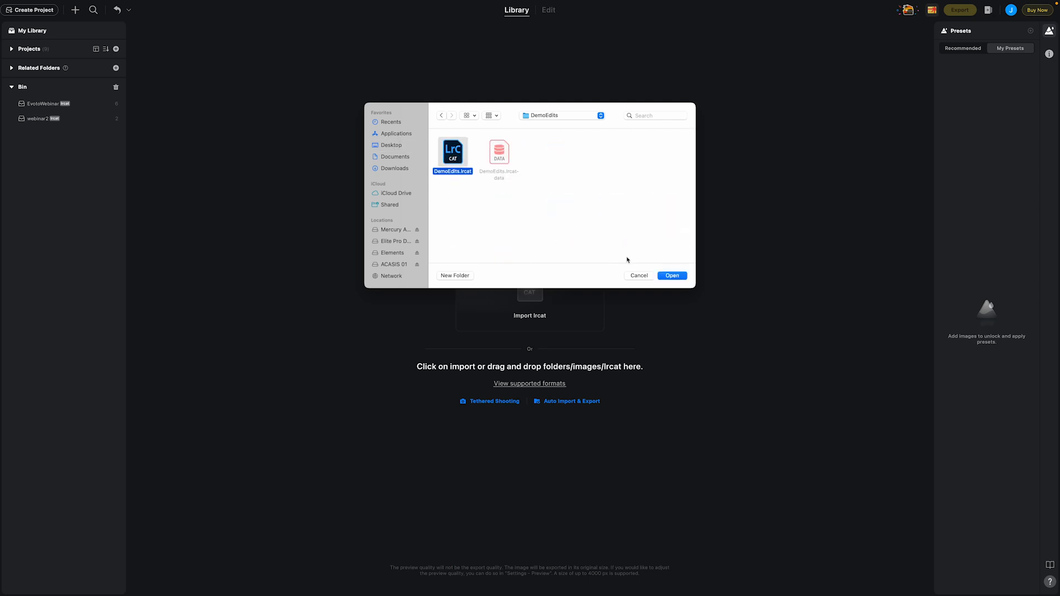
pyautogui.click(672, 276)
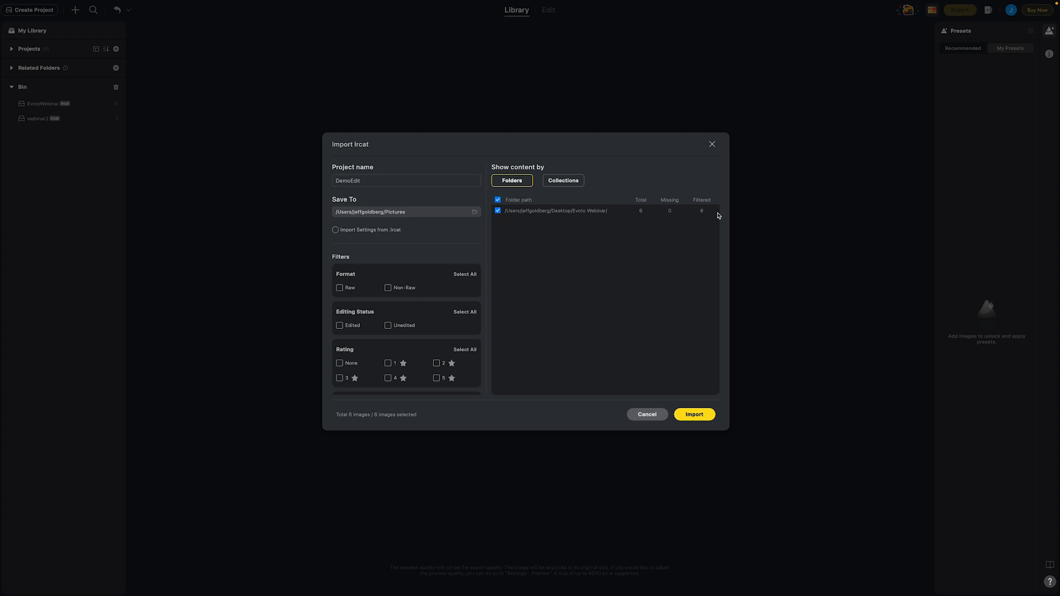
pyautogui.click(694, 415)
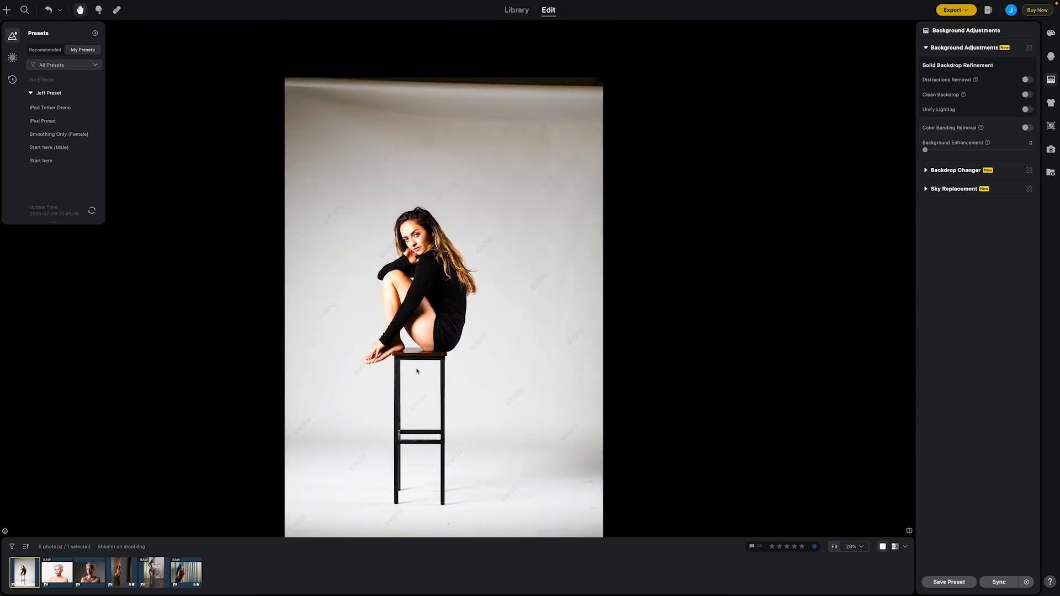
# - Open the photo of the red-haired woman leaning on the wall and apply the Start here preset to it
pyautogui.moveTo(437, 374); pyautogui.dragTo(462, 341)
pyautogui.scroll(-1, 459, 345)
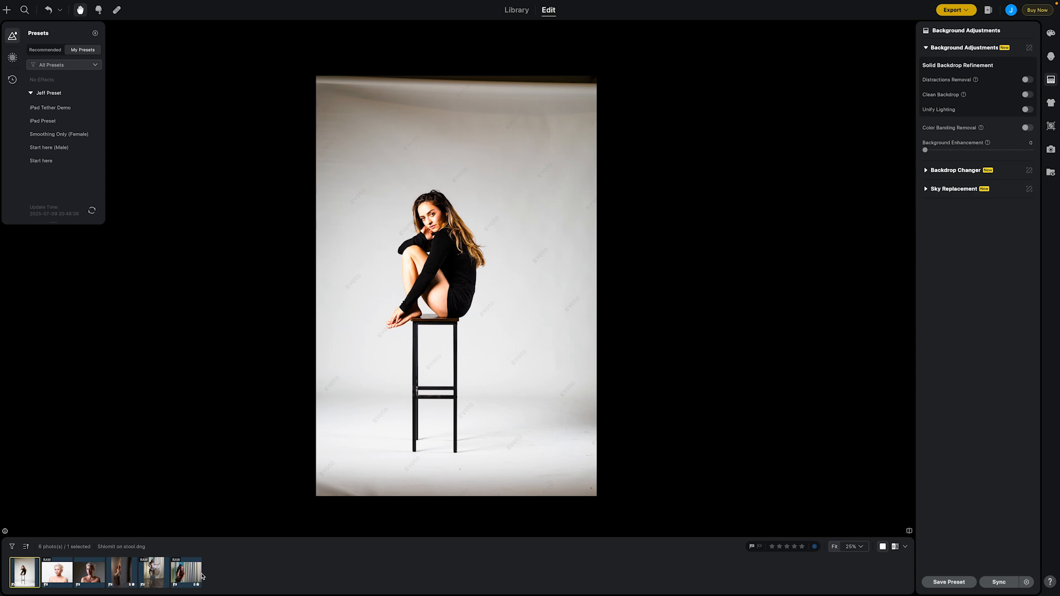
pyautogui.click(128, 577)
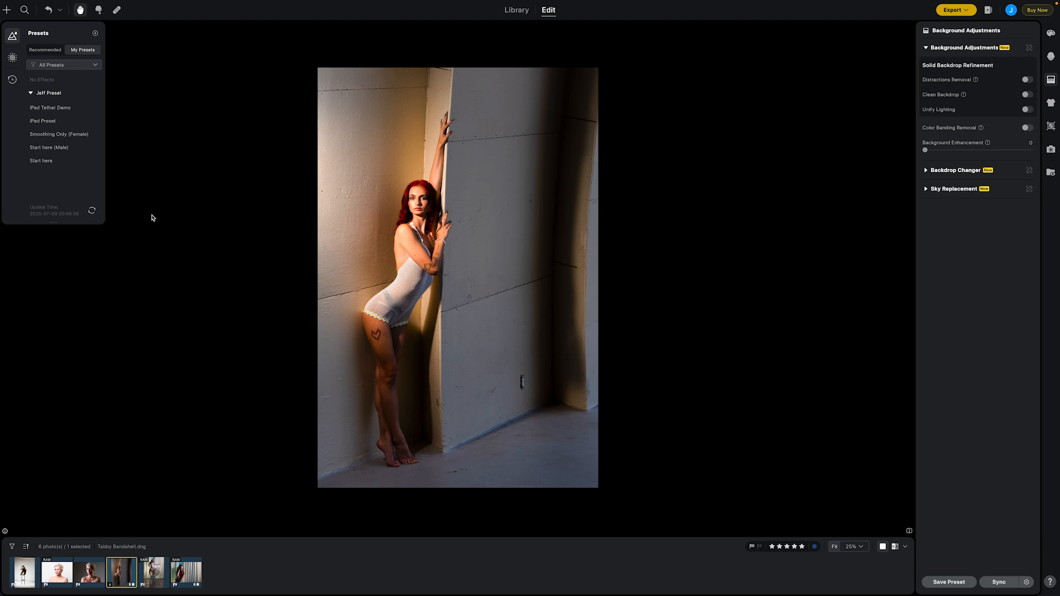
pyautogui.click(50, 161)
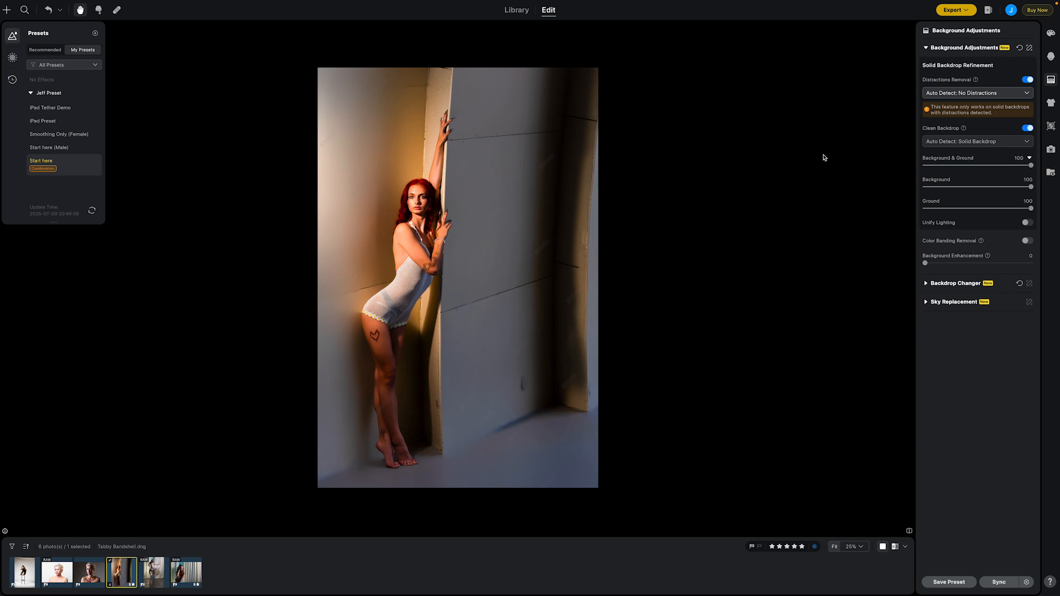
# - Review the photo's color adjustments, including the Detail settings, and inspect the face up close
pyautogui.click(1052, 35)
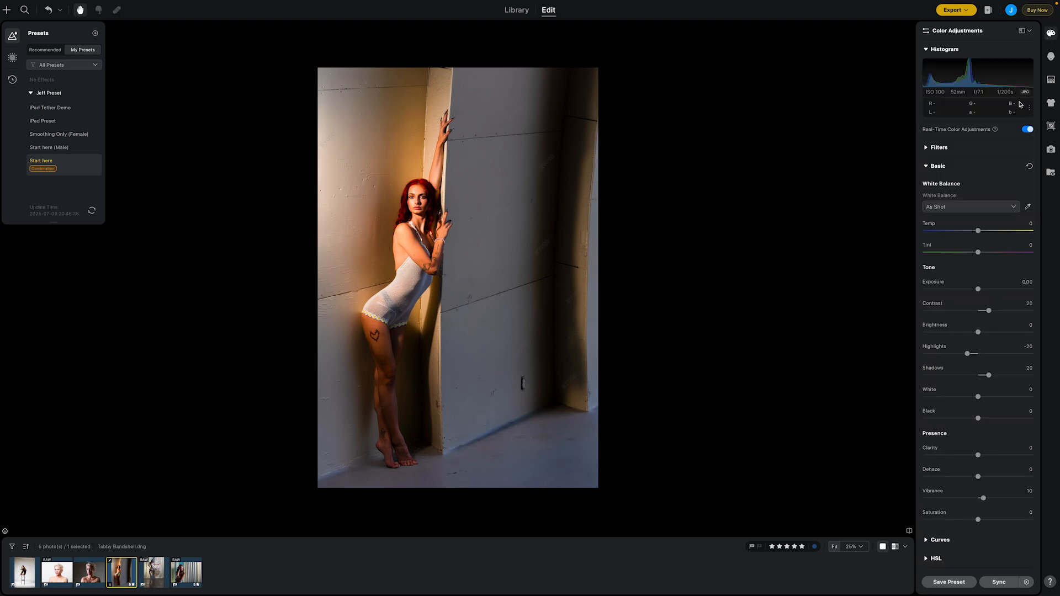
pyautogui.scroll(-3, 961, 375)
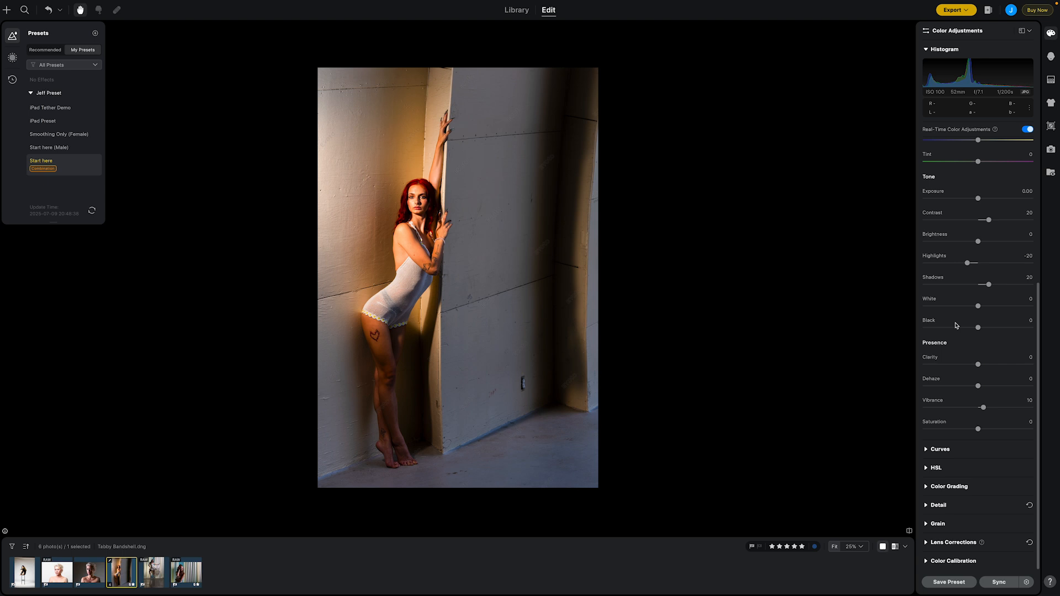
pyautogui.click(926, 506)
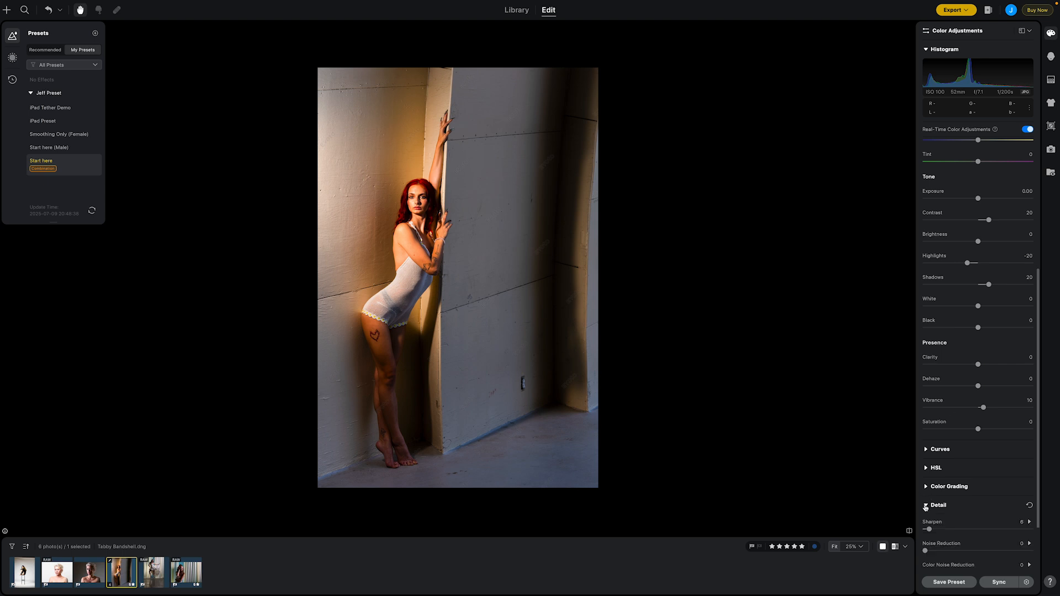
pyautogui.scroll(-2, 935, 500)
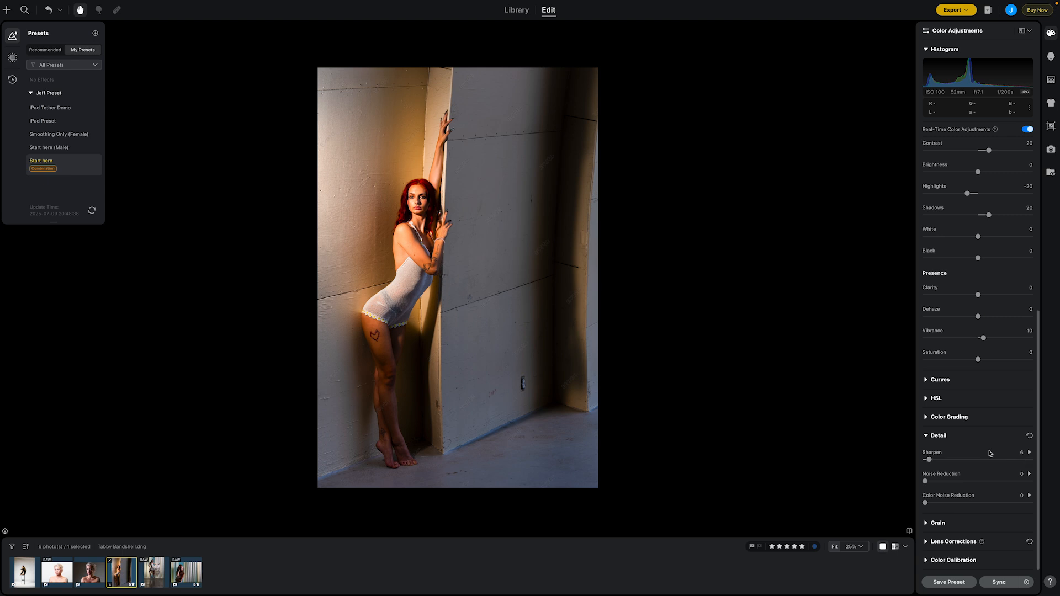
pyautogui.click(927, 438)
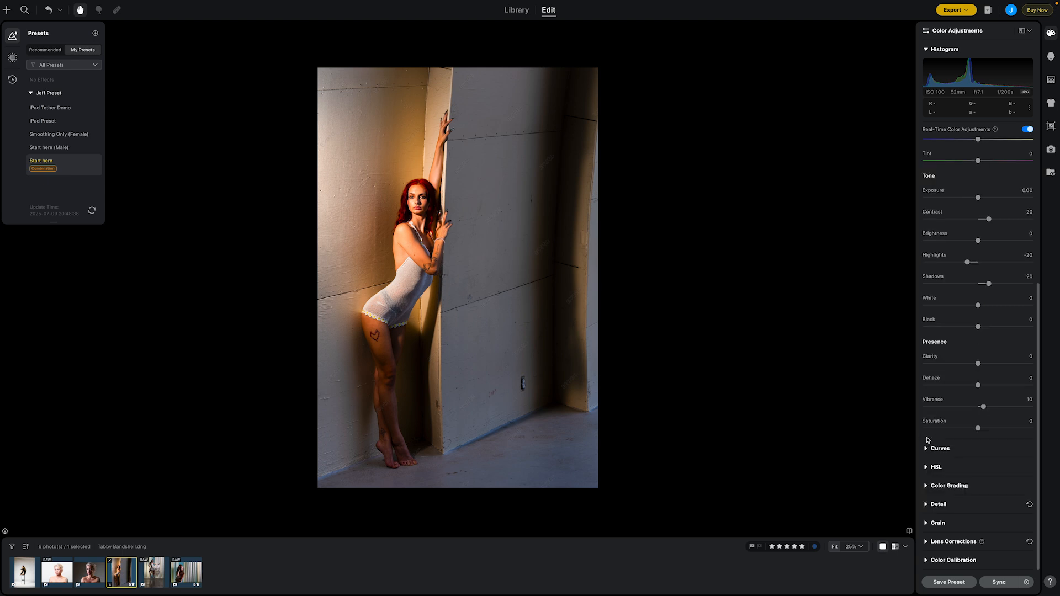
pyautogui.click(422, 204)
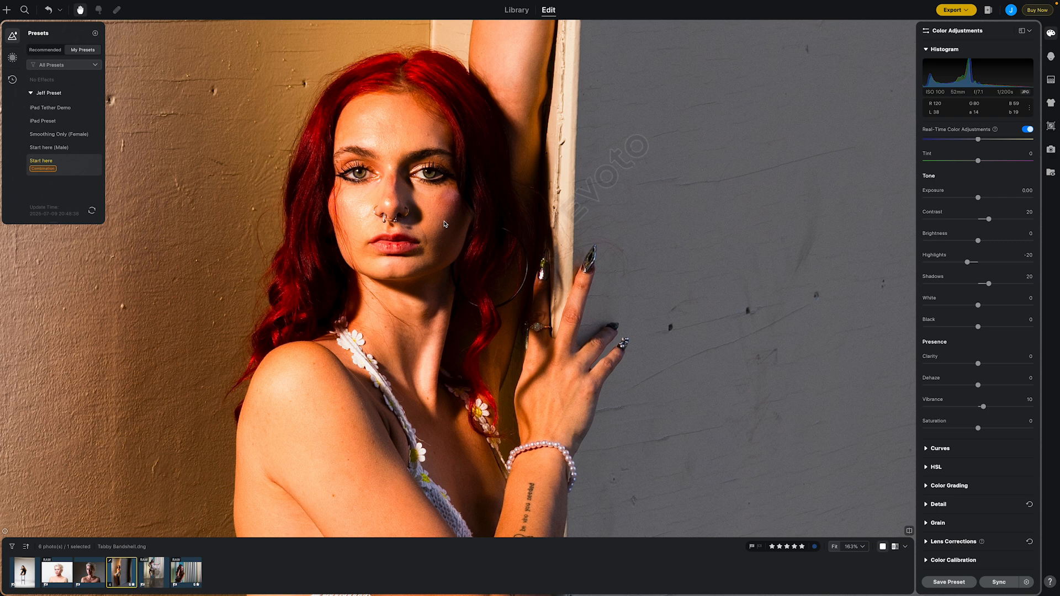
pyautogui.click(445, 223)
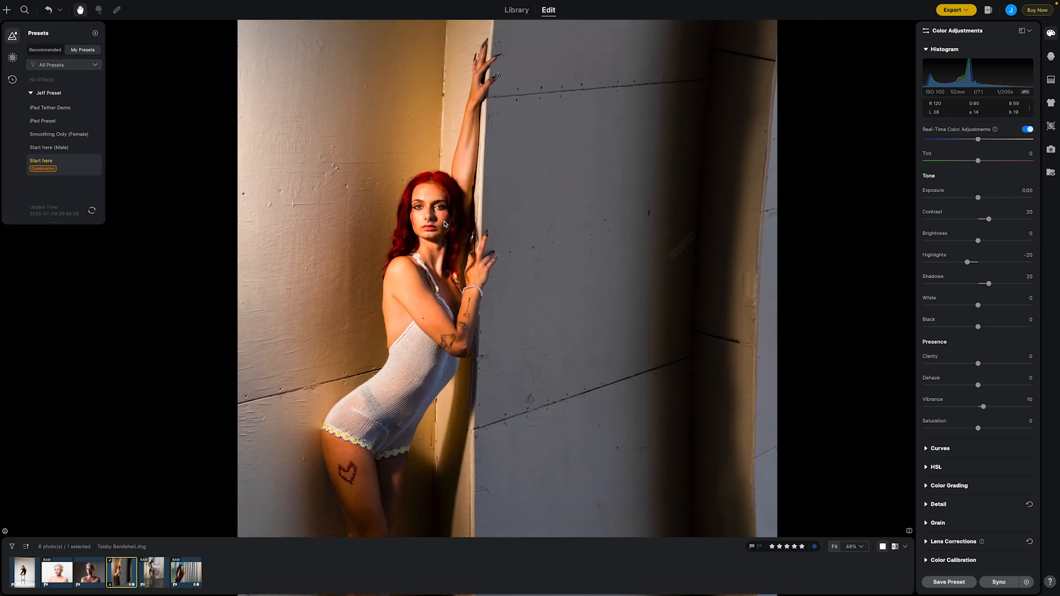
# - Set the photo's Vibrance to -10 and check the full image
pyautogui.click(1029, 401)
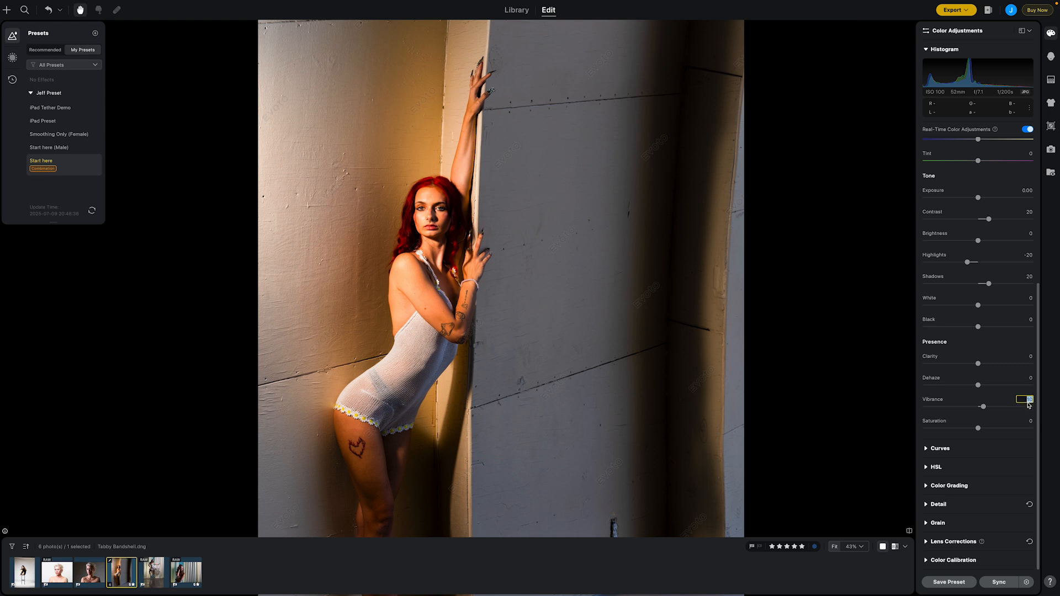
pyautogui.write('-10')
pyautogui.press('Return')
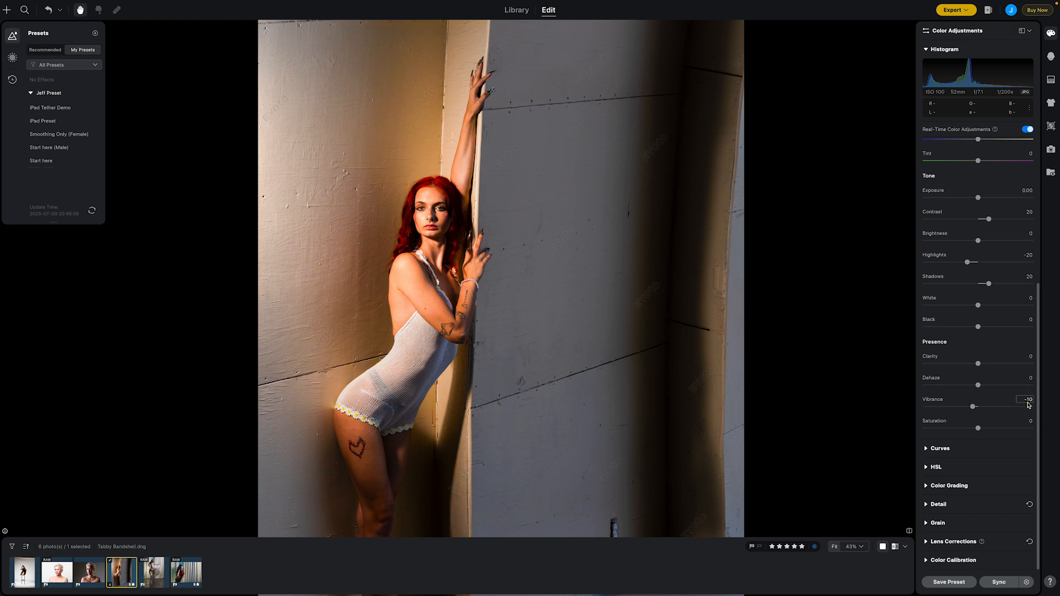
pyautogui.scroll(-2, 696, 347)
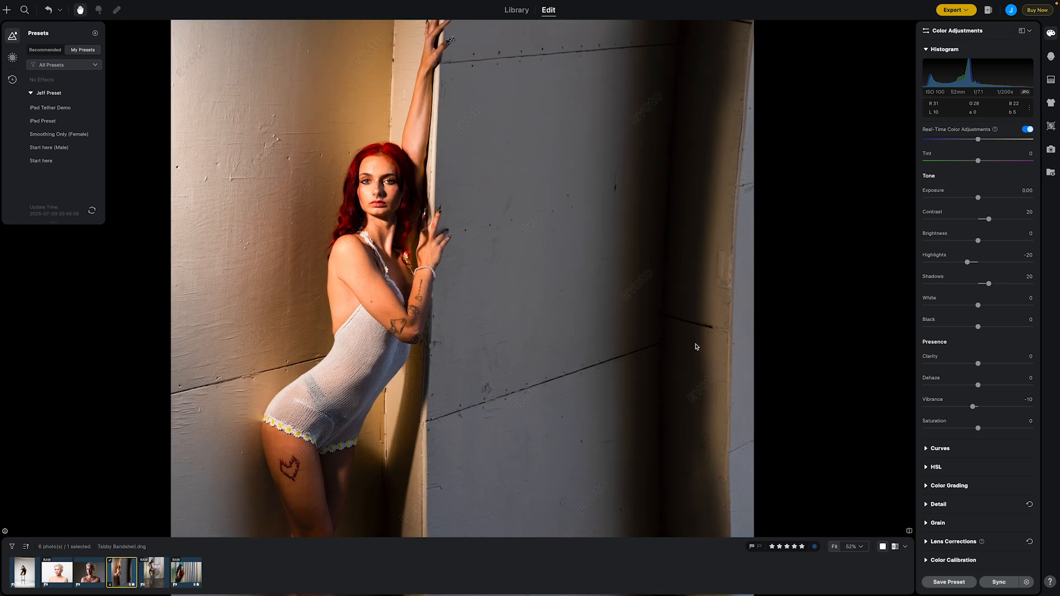
pyautogui.scroll(-1, 696, 347)
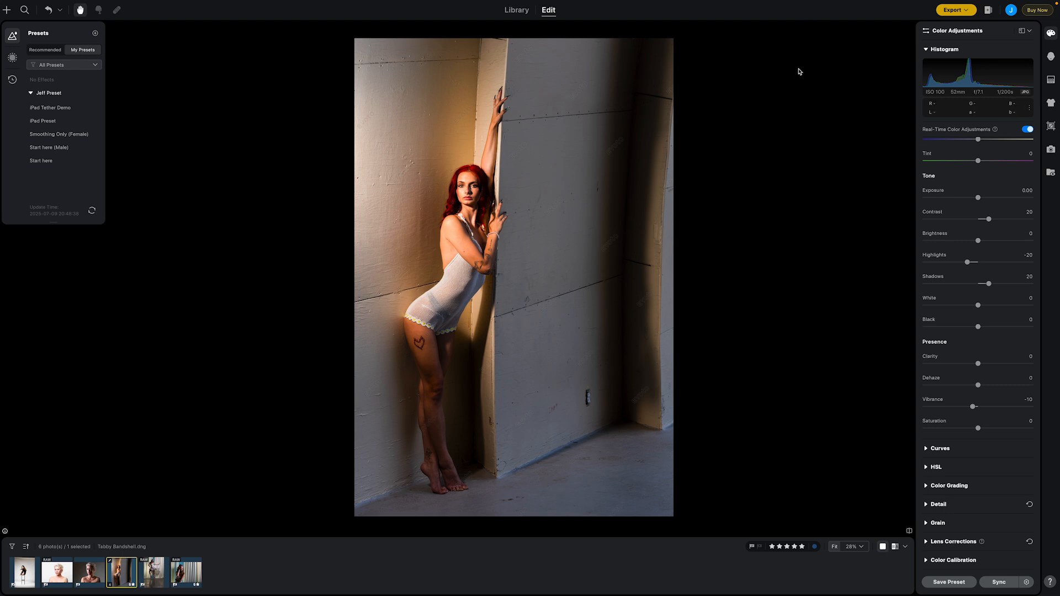
# - Examine the Female portrait retouching settings for Blemish Removal, Body Refinement, Skin Retouching and Skin Tone
pyautogui.click(1051, 58)
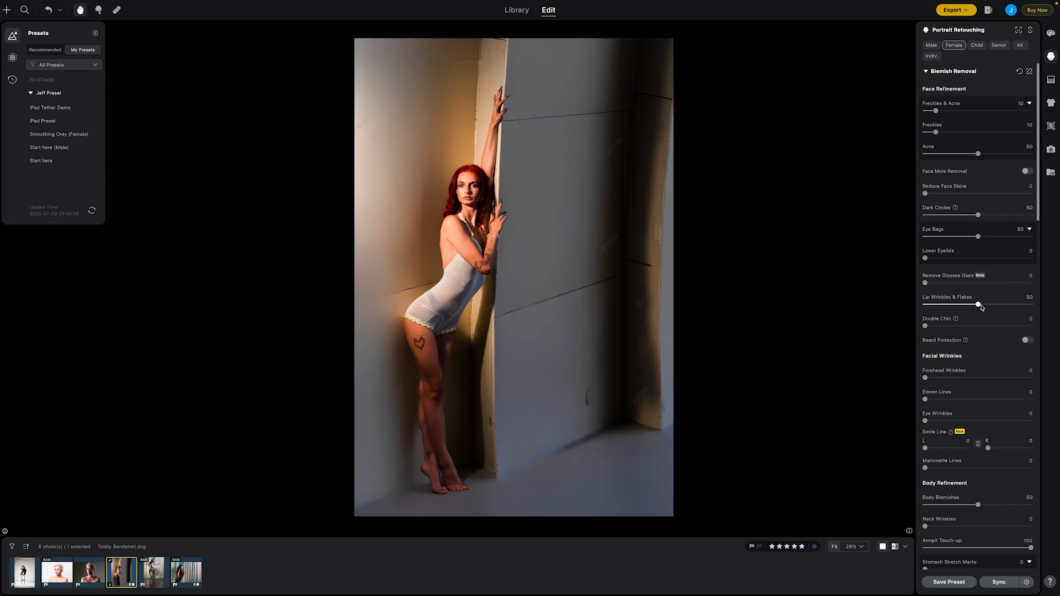
pyautogui.scroll(-4, 983, 308)
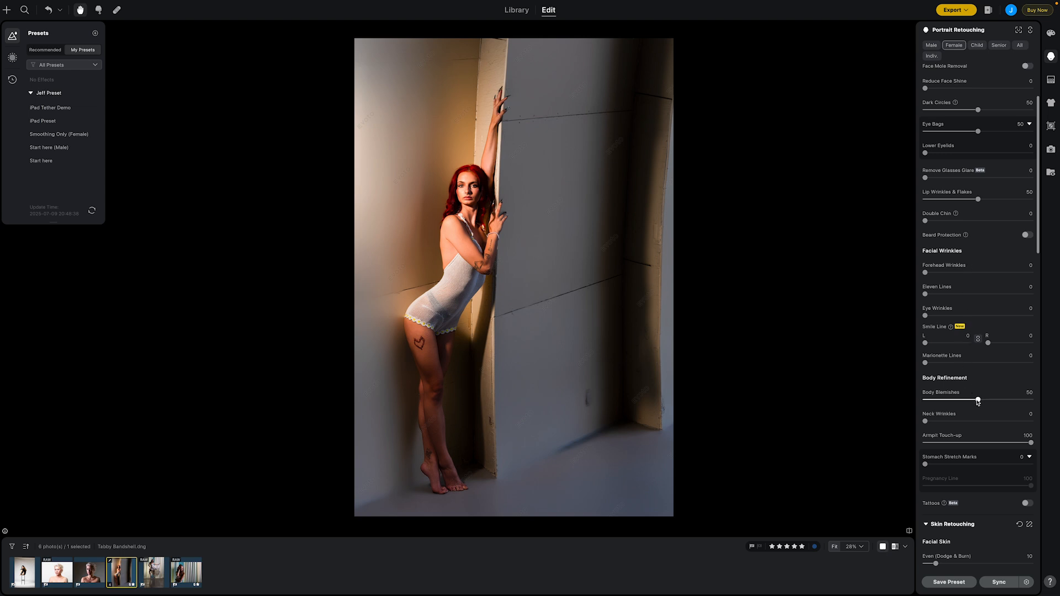
pyautogui.moveTo(977, 402)
pyautogui.mouseDown()
pyautogui.moveTo(952, 401)
pyautogui.moveTo(977, 401)
pyautogui.mouseUp()
pyautogui.scroll(-5, 974, 405)
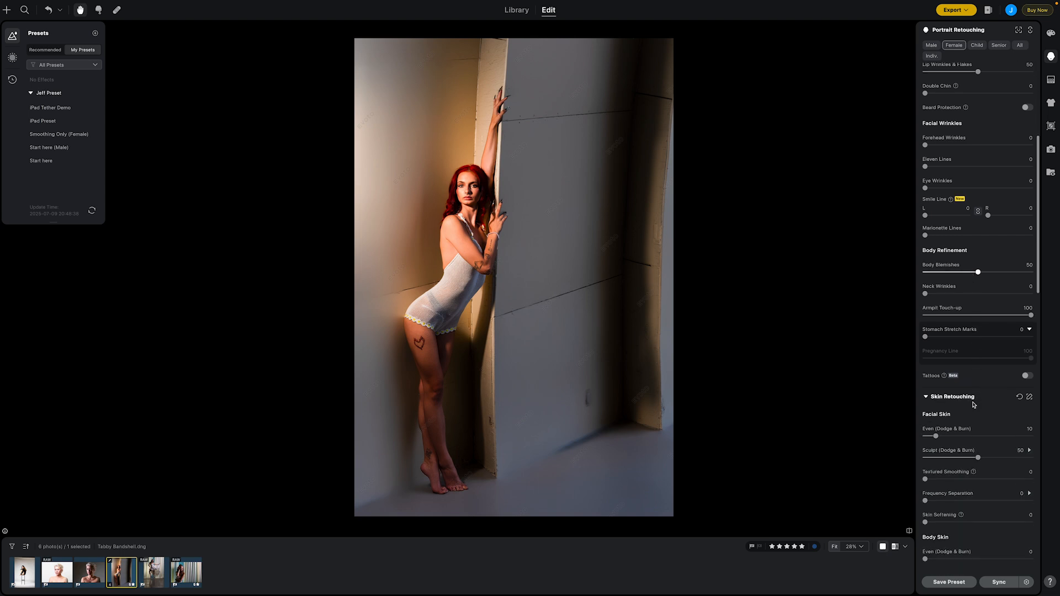
pyautogui.scroll(3, 973, 404)
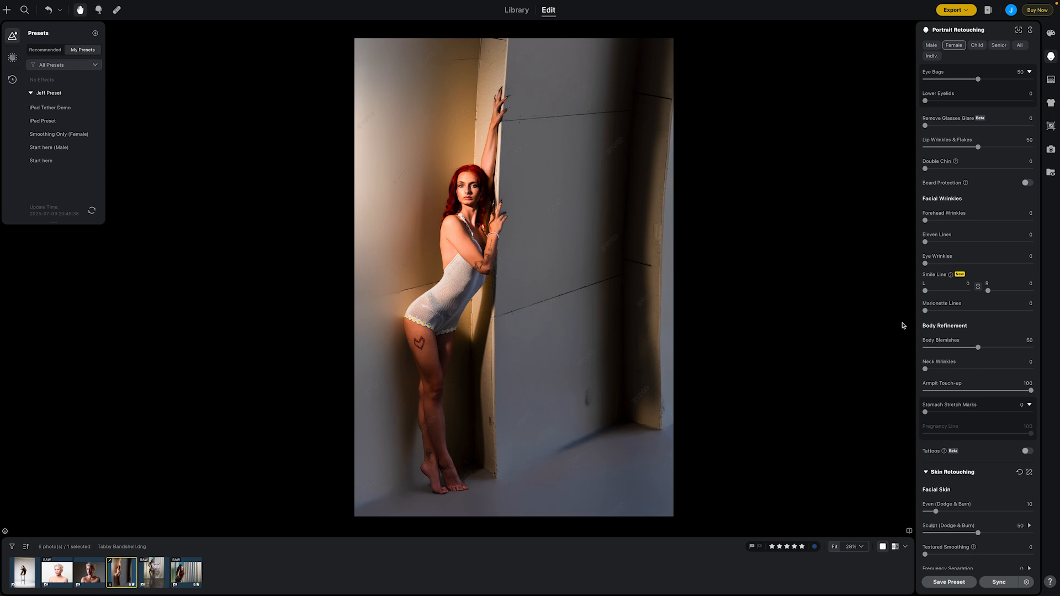
pyautogui.scroll(-2, 976, 338)
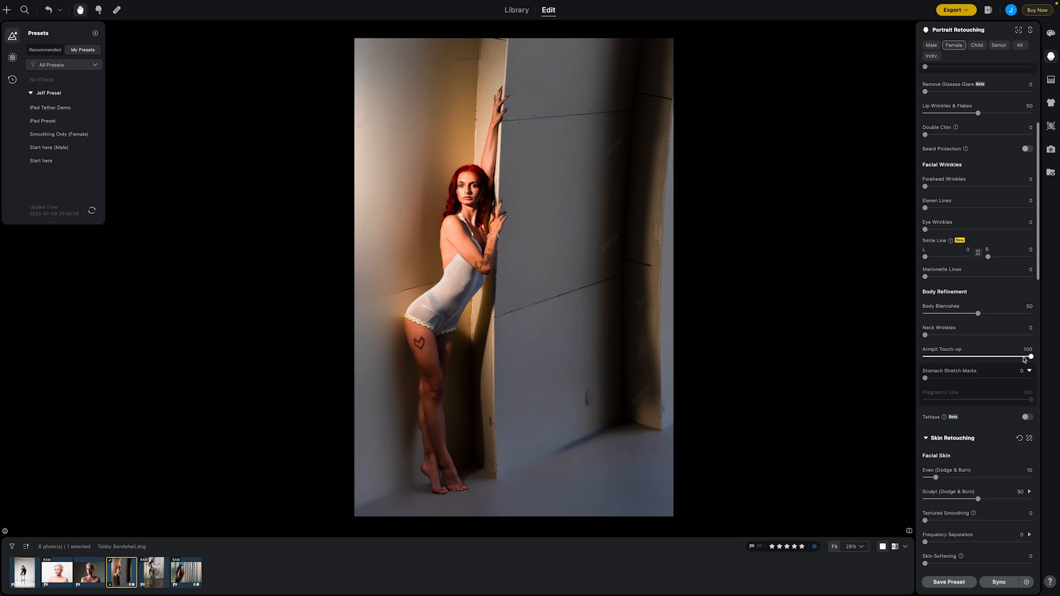
pyautogui.scroll(-10, 1001, 366)
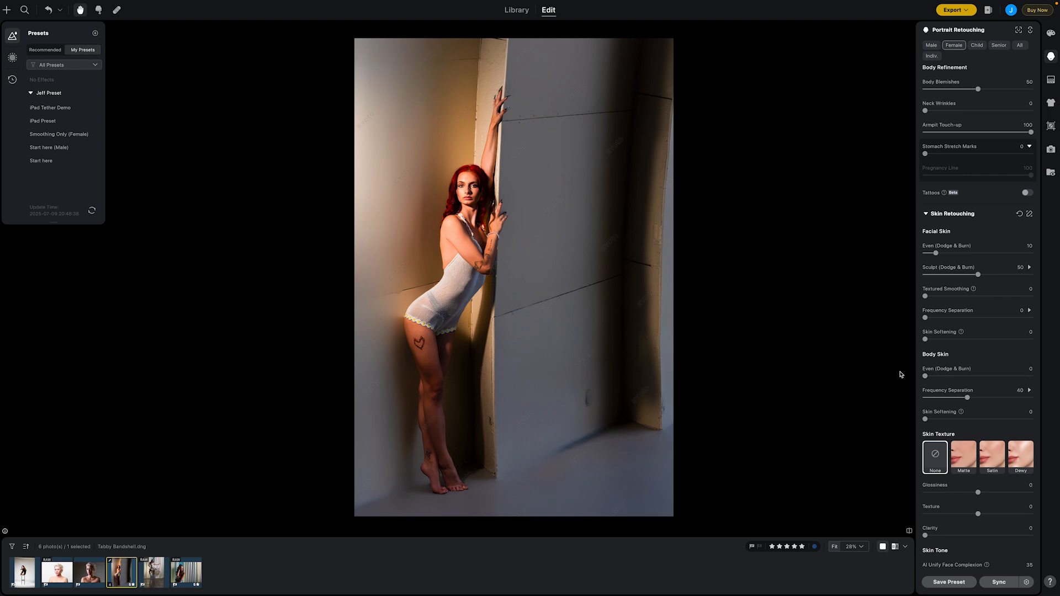
pyautogui.scroll(-5, 982, 391)
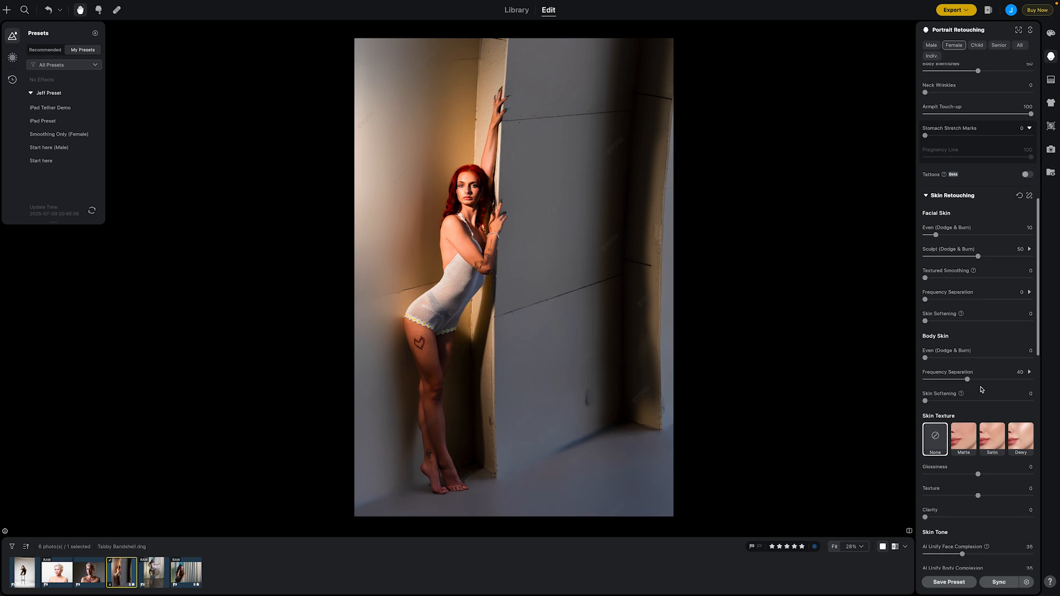
pyautogui.scroll(-2, 981, 389)
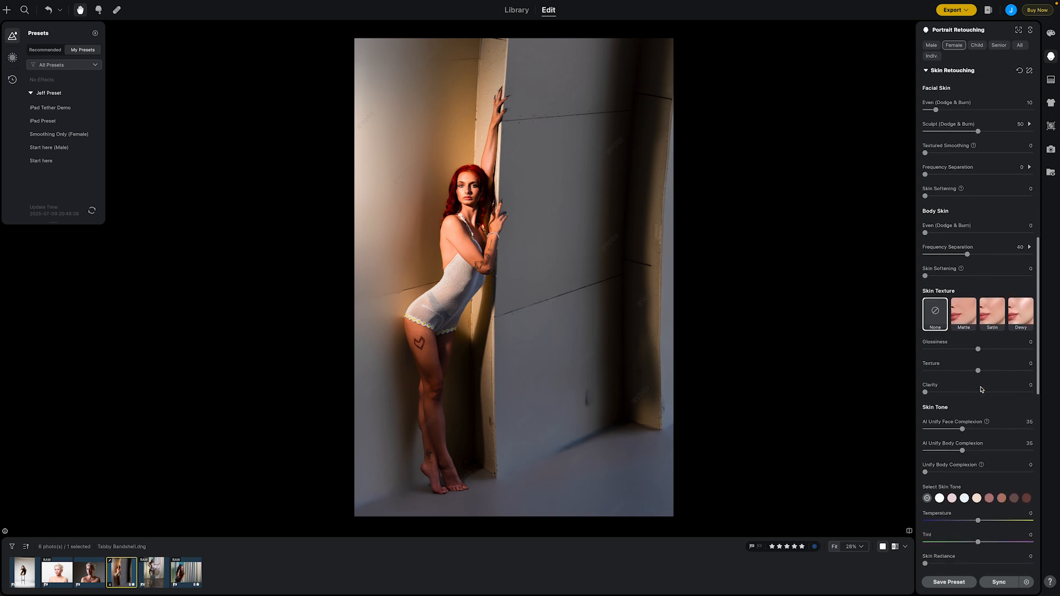
# - Set Reduce Face Shine to 64 in the woman's Blemish Removal settings
pyautogui.scroll(-3, 983, 389)
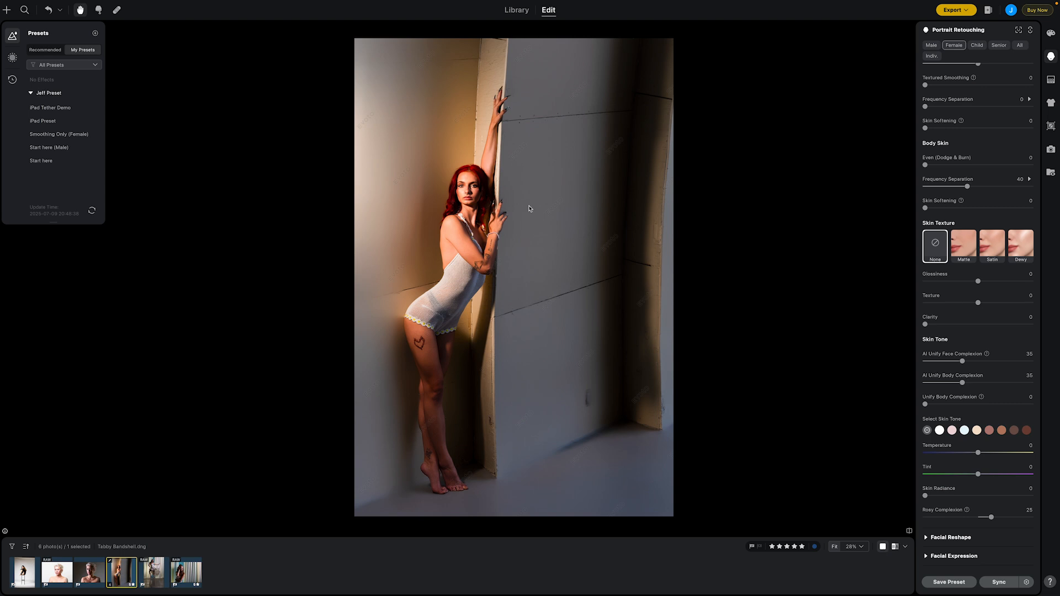
pyautogui.scroll(6, 500, 200)
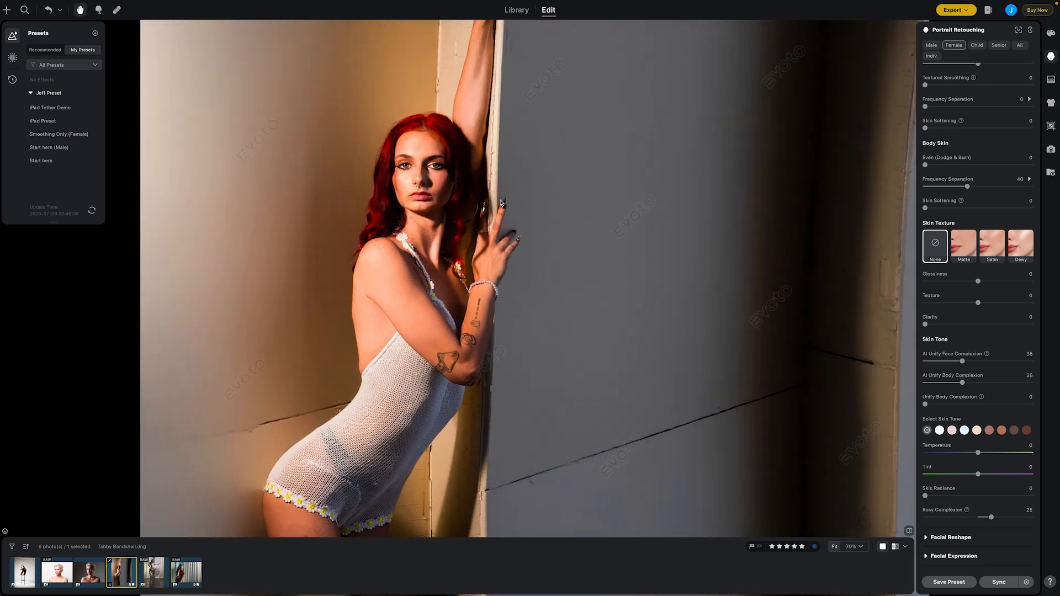
pyautogui.scroll(3, 501, 200)
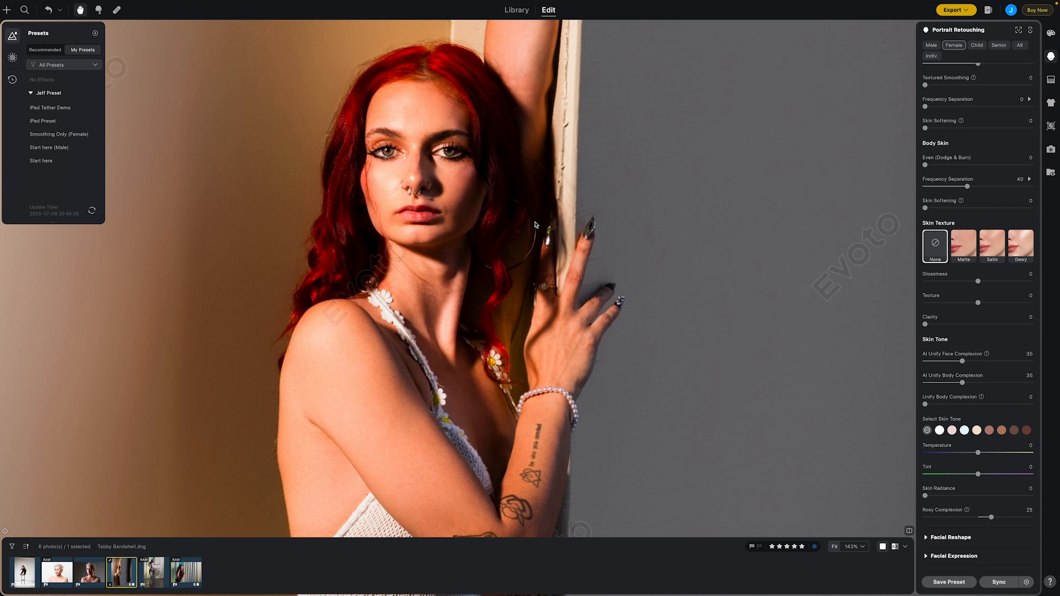
pyautogui.hotkey('ctrl', '0')
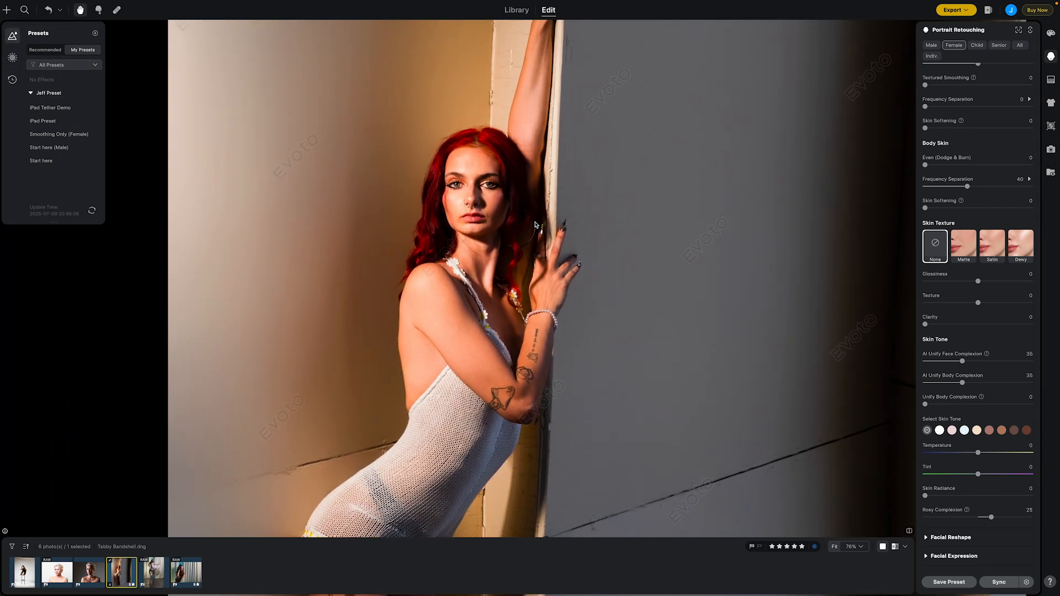
pyautogui.scroll(3, 535, 224)
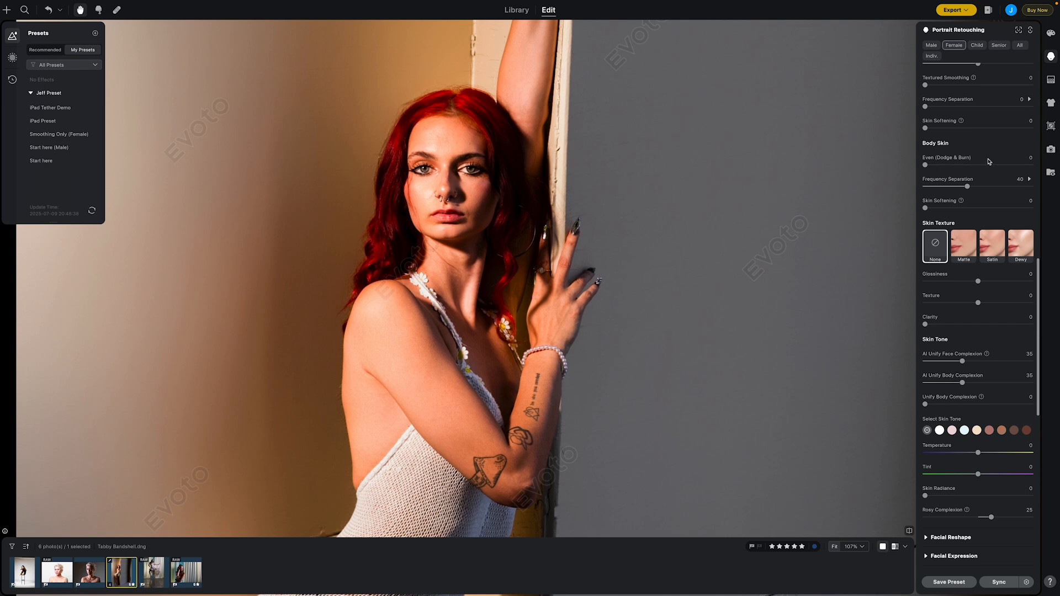
pyautogui.scroll(5, 986, 163)
pyautogui.scroll(4, 989, 161)
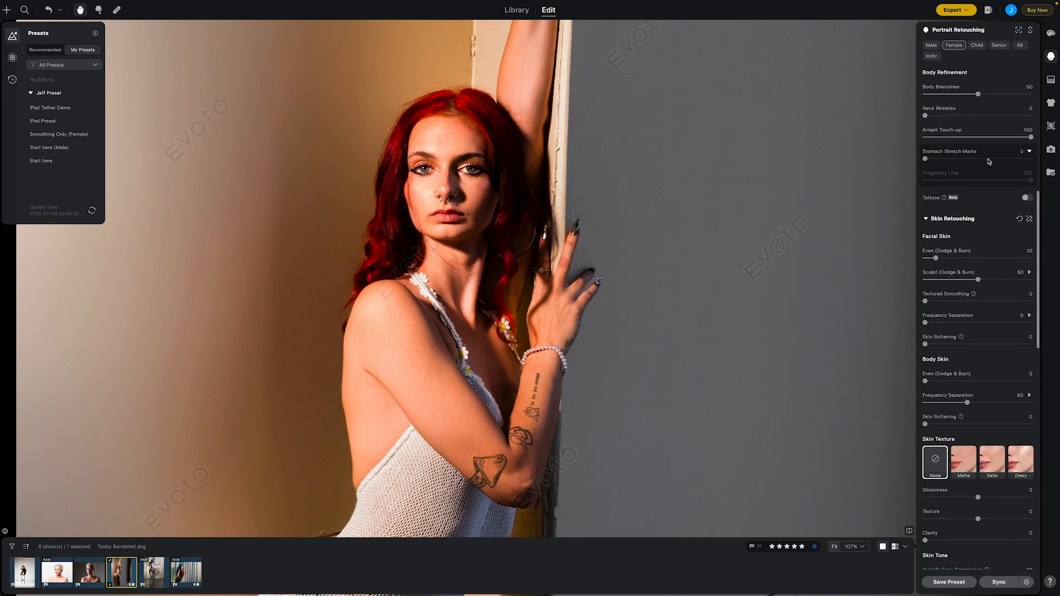
pyautogui.scroll(5, 989, 161)
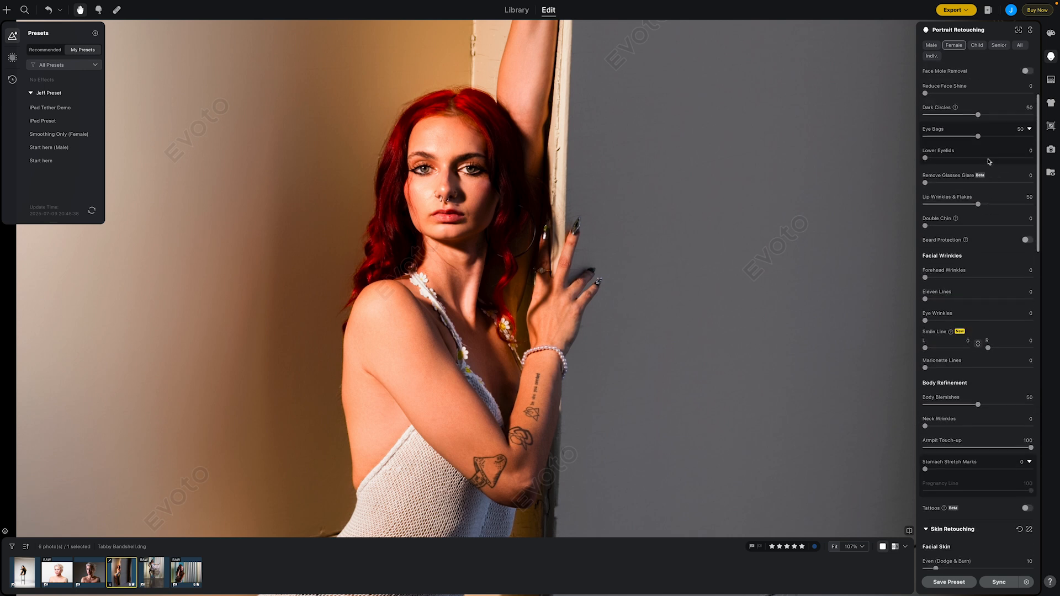
pyautogui.scroll(1, 989, 161)
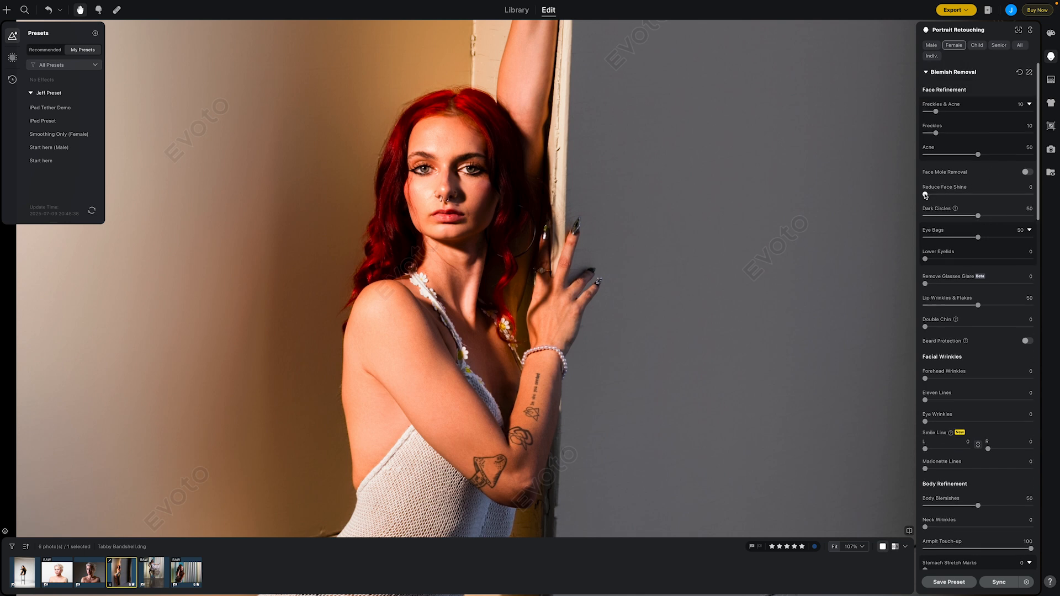
pyautogui.moveTo(926, 195); pyautogui.dragTo(994, 194)
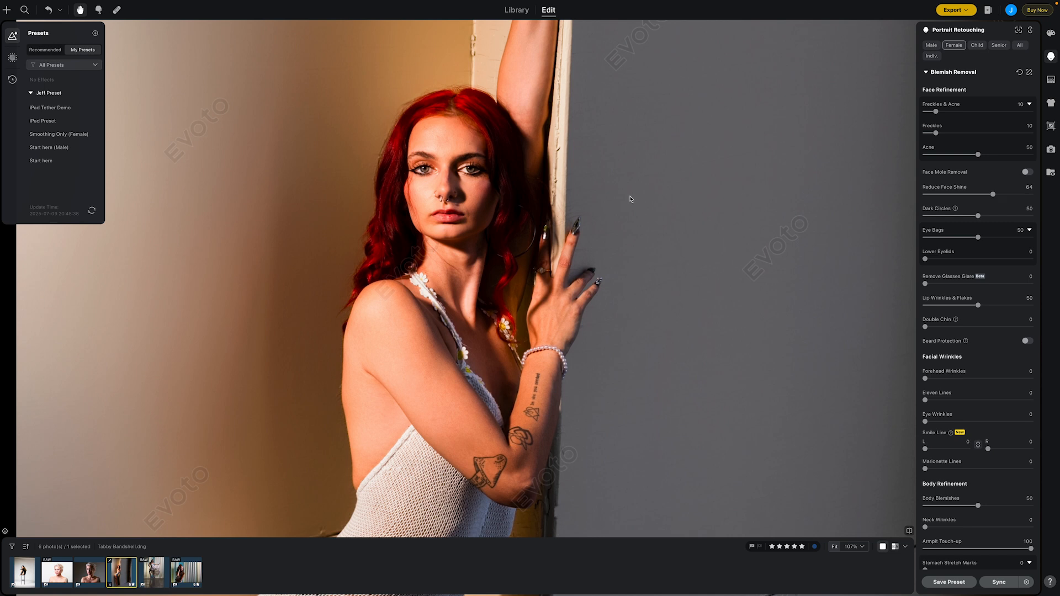
# - Turn off Distractions Removal in the photo's Background Adjustments
pyautogui.scroll(-10, 630, 199)
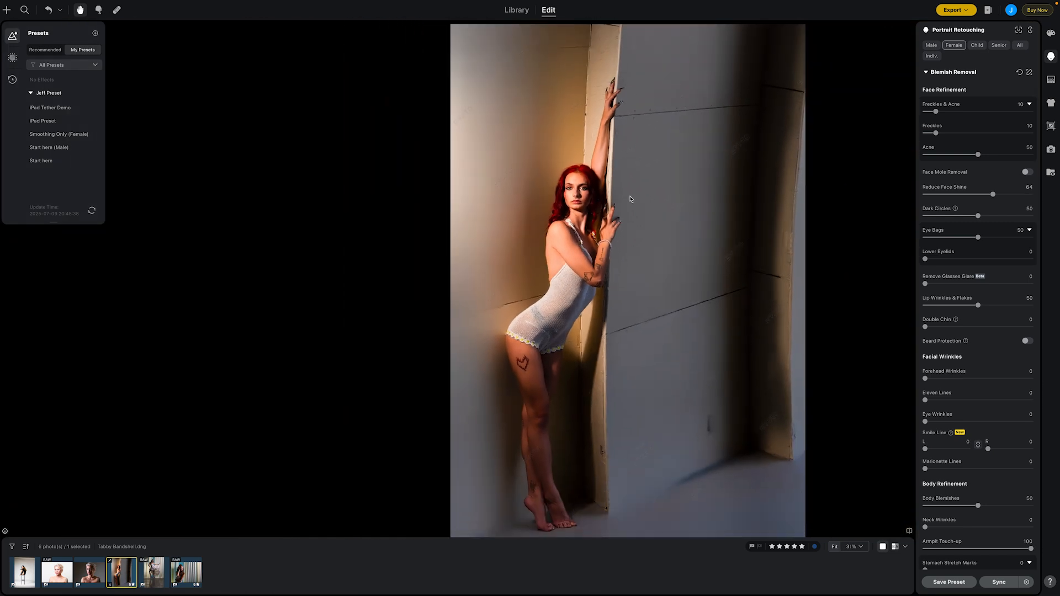
pyautogui.scroll(-2, 631, 199)
pyautogui.moveTo(627, 236); pyautogui.dragTo(618, 220)
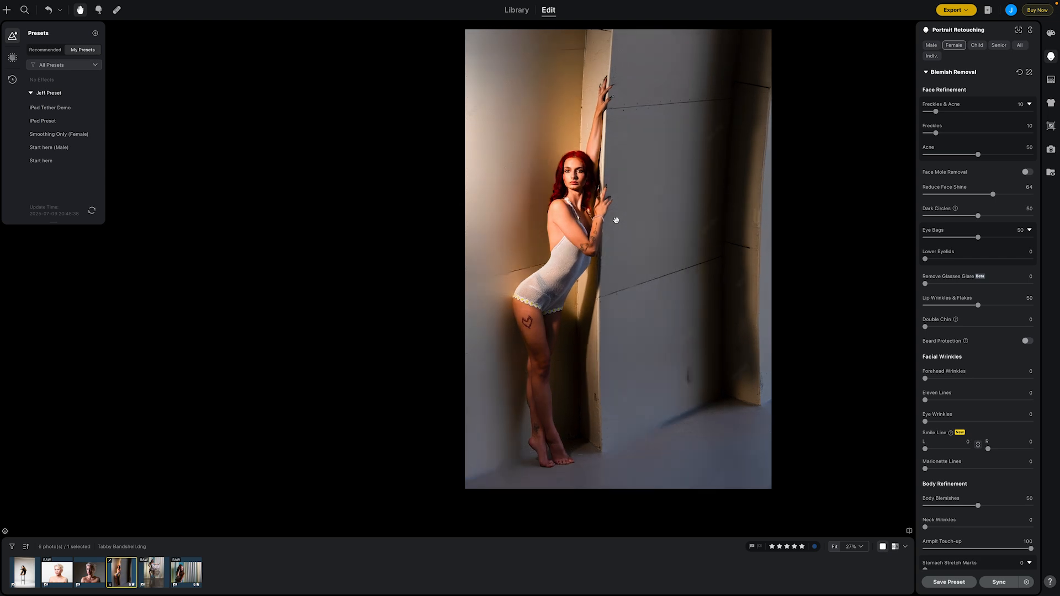
pyautogui.click(1052, 83)
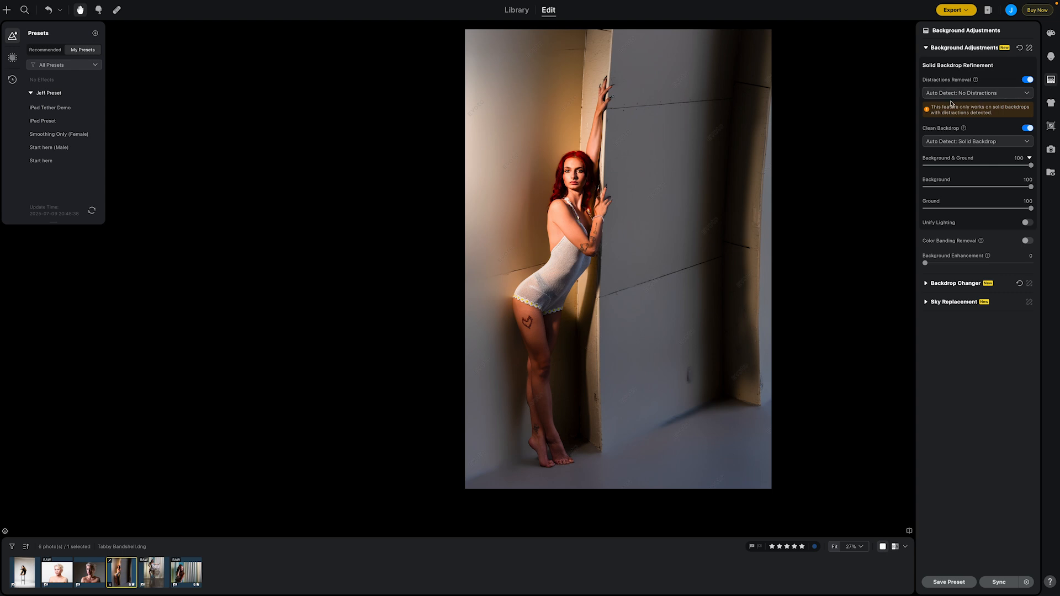
pyautogui.click(967, 94)
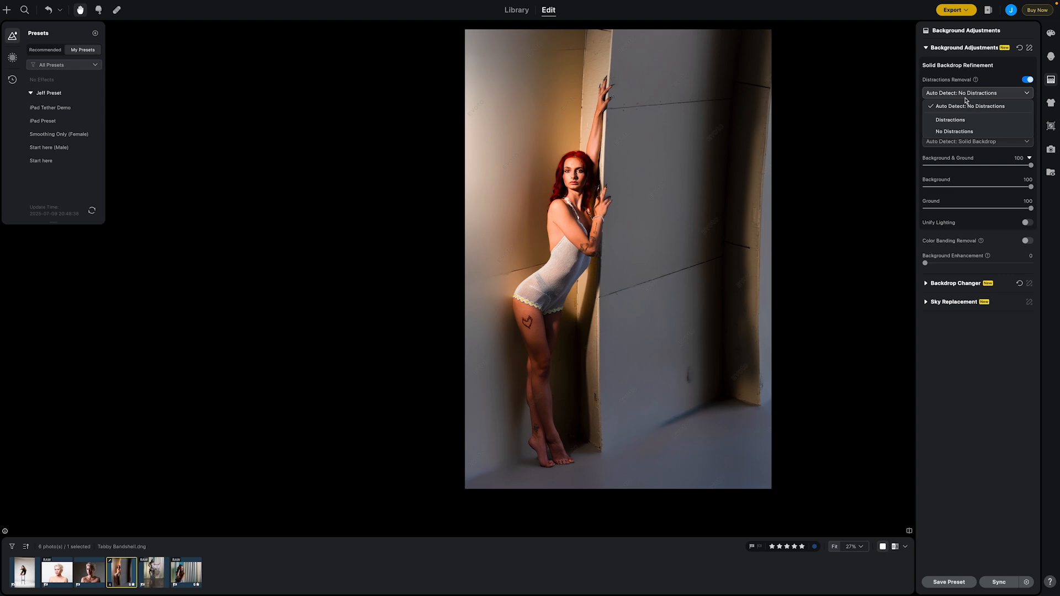
pyautogui.click(1028, 80)
pyautogui.click(1028, 80)
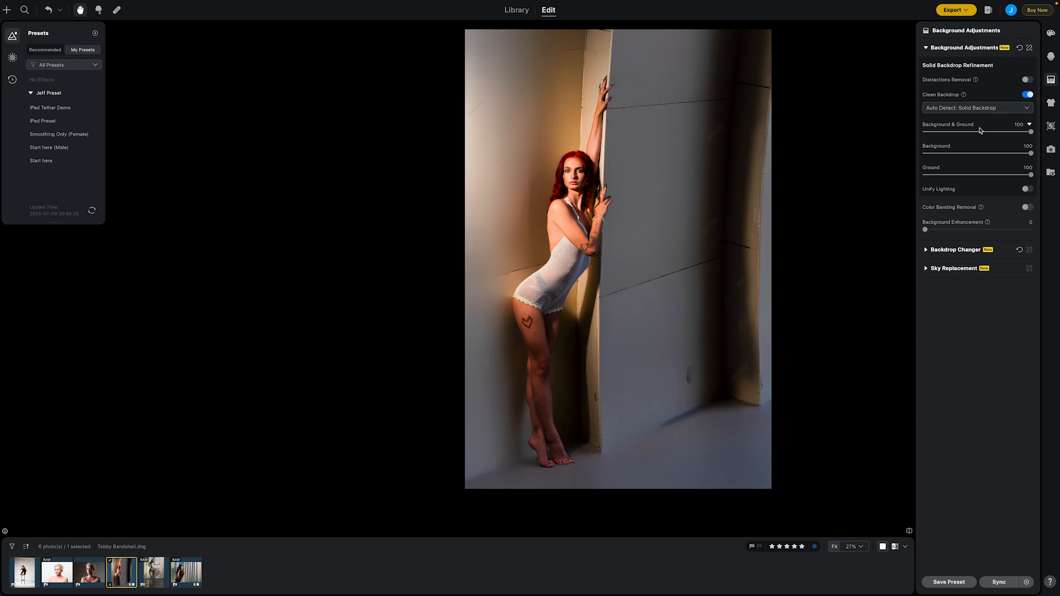
# - Set the Clean Backdrop Ground strength to 45 and inspect the floor and wall edges
pyautogui.scroll(4, 676, 210)
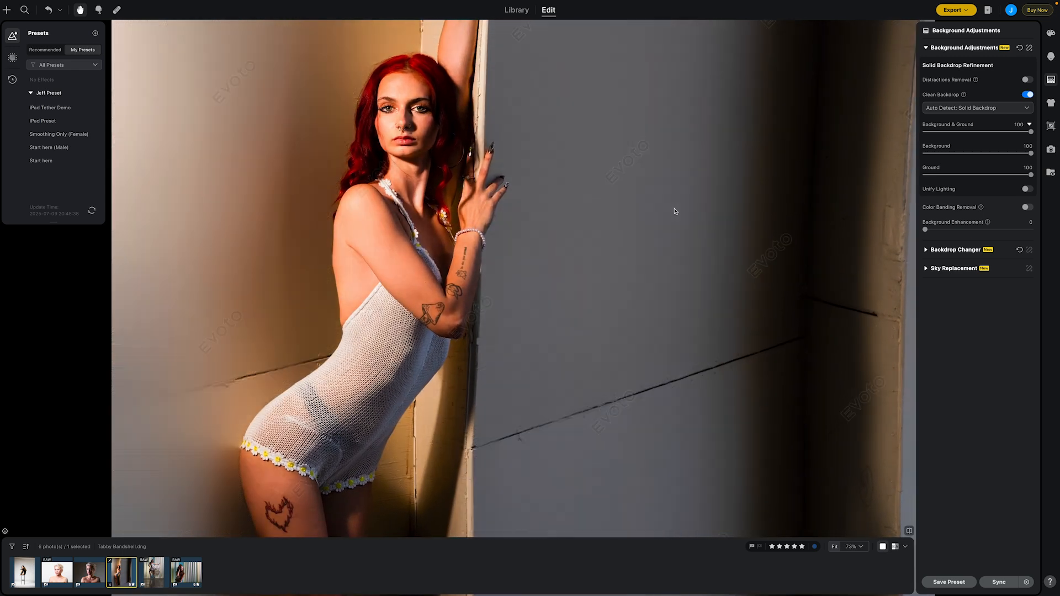
pyautogui.scroll(-4, 674, 211)
pyautogui.scroll(-1, 675, 211)
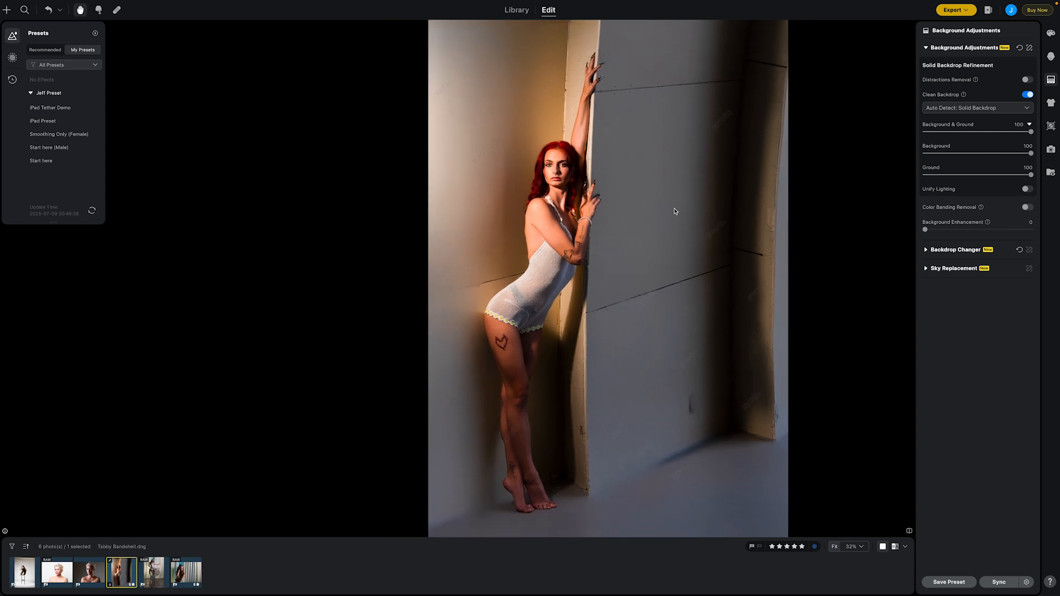
pyautogui.moveTo(674, 213); pyautogui.dragTo(675, 194)
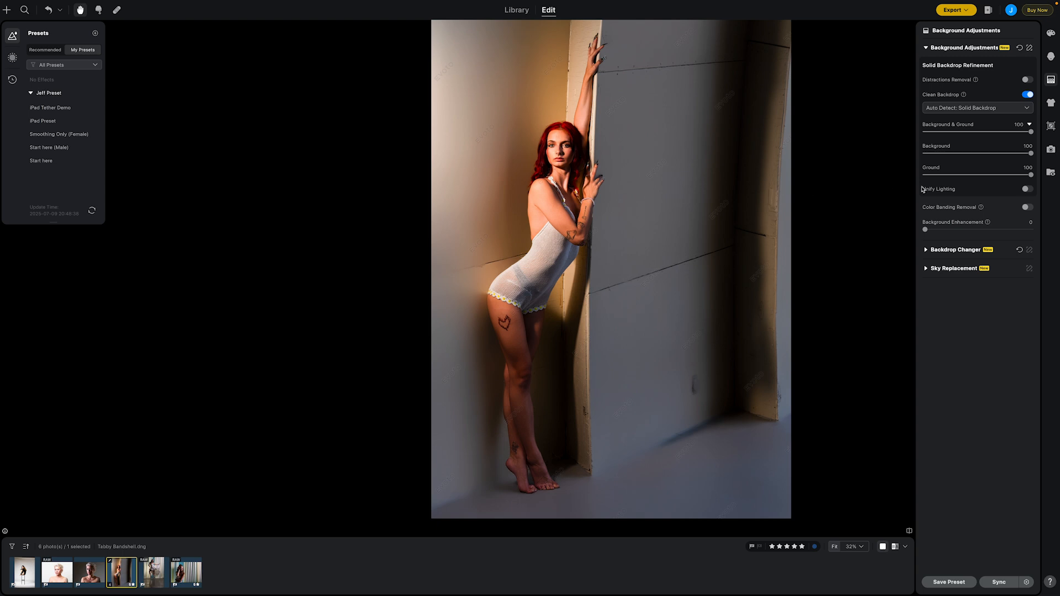
pyautogui.moveTo(1030, 175); pyautogui.dragTo(973, 179)
pyautogui.scroll(3, 703, 407)
pyautogui.moveTo(657, 411); pyautogui.dragTo(738, 304)
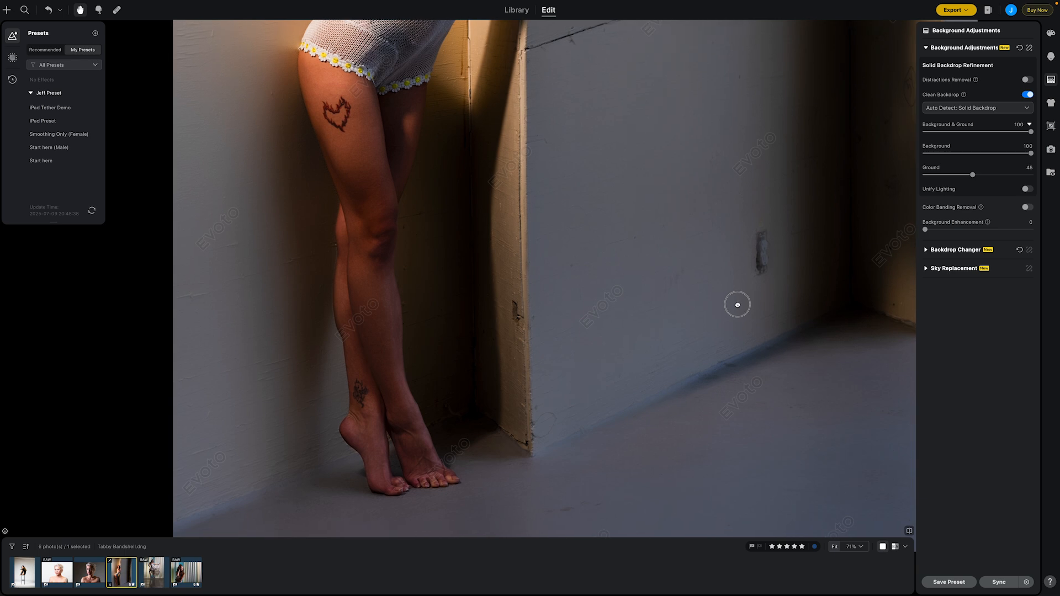
pyautogui.scroll(-3, 705, 399)
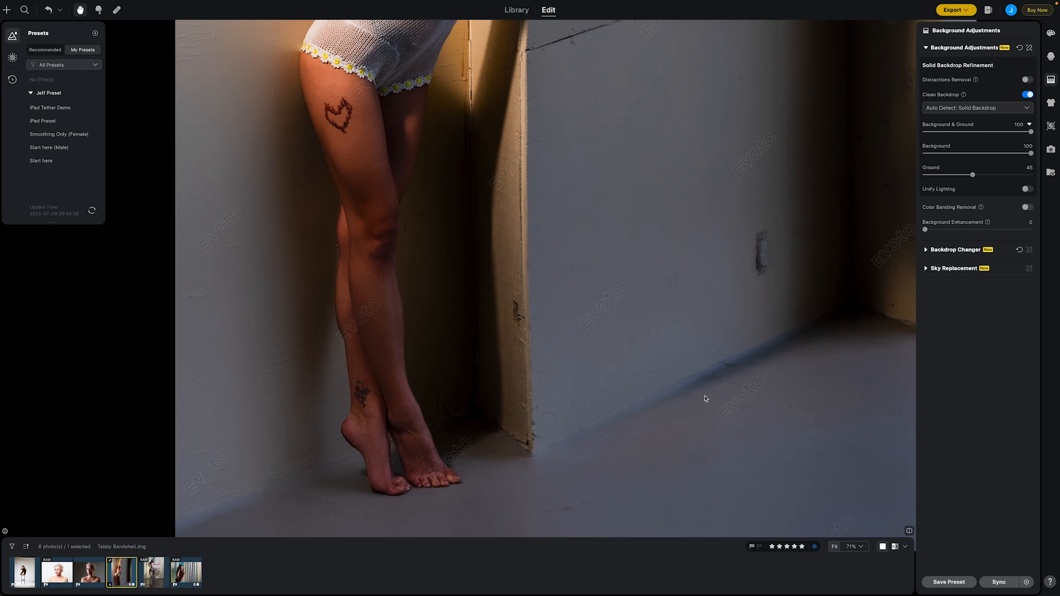
pyautogui.moveTo(699, 327); pyautogui.dragTo(637, 332)
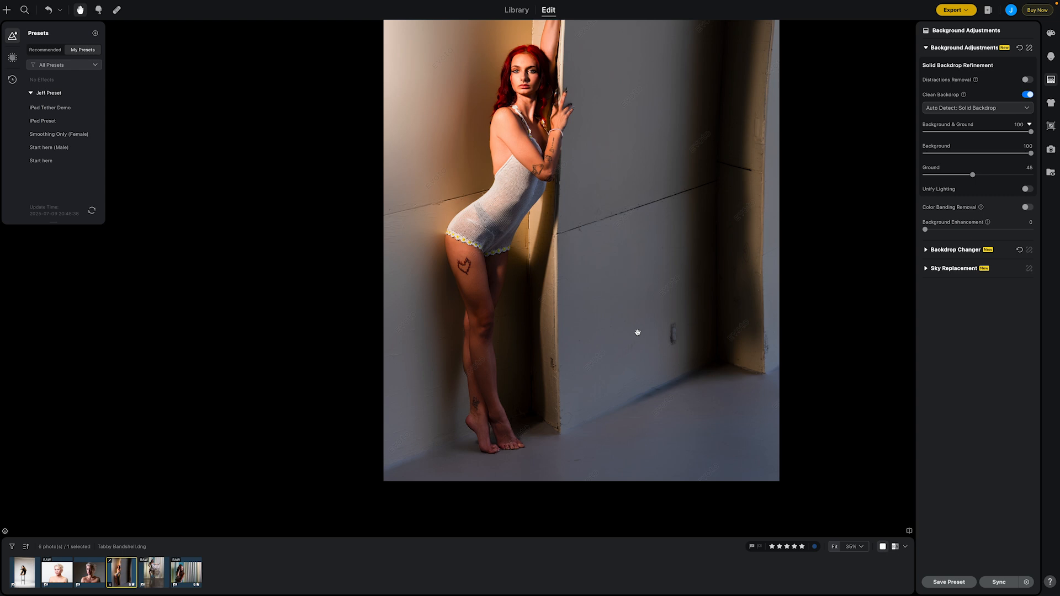
pyautogui.scroll(-2, 638, 332)
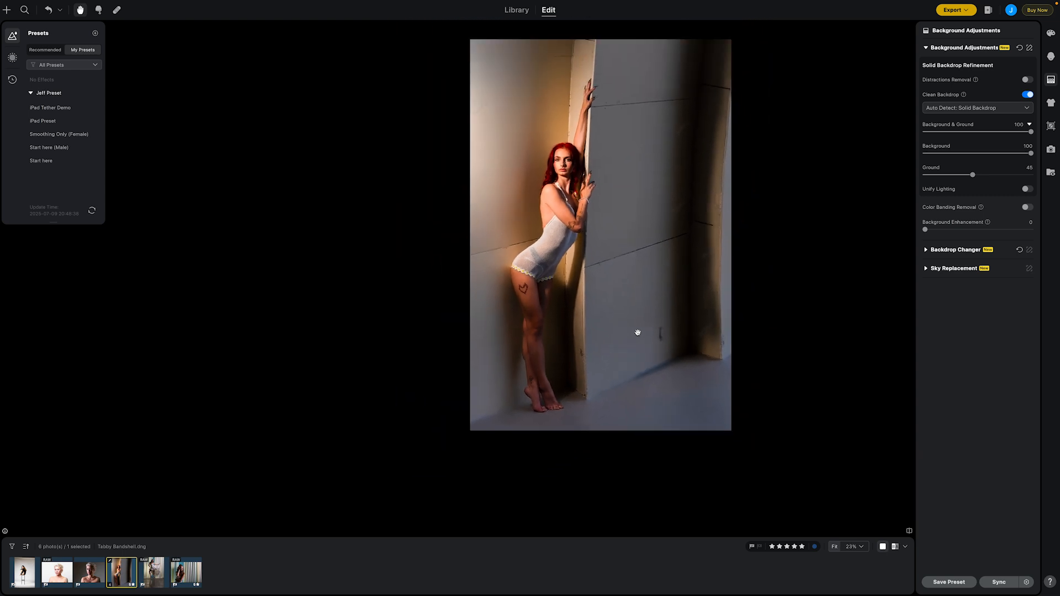
pyautogui.scroll(1, 638, 333)
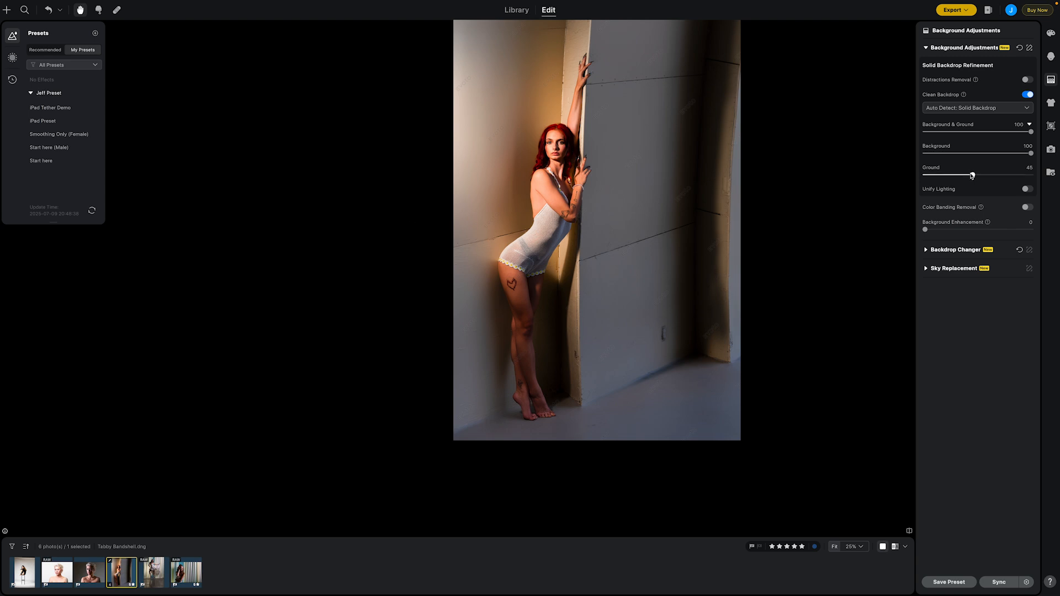
# - Compare the floor with Ground at 100 and settle on a Ground strength of 43
pyautogui.moveTo(973, 176); pyautogui.dragTo(1041, 176)
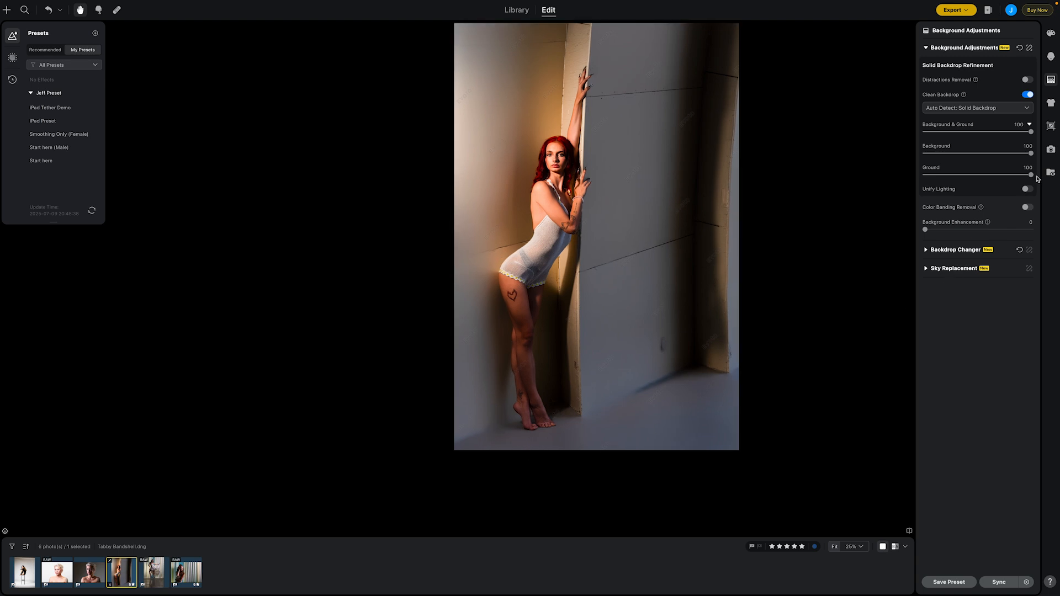
pyautogui.moveTo(1031, 175); pyautogui.dragTo(971, 178)
pyautogui.scroll(2, 574, 416)
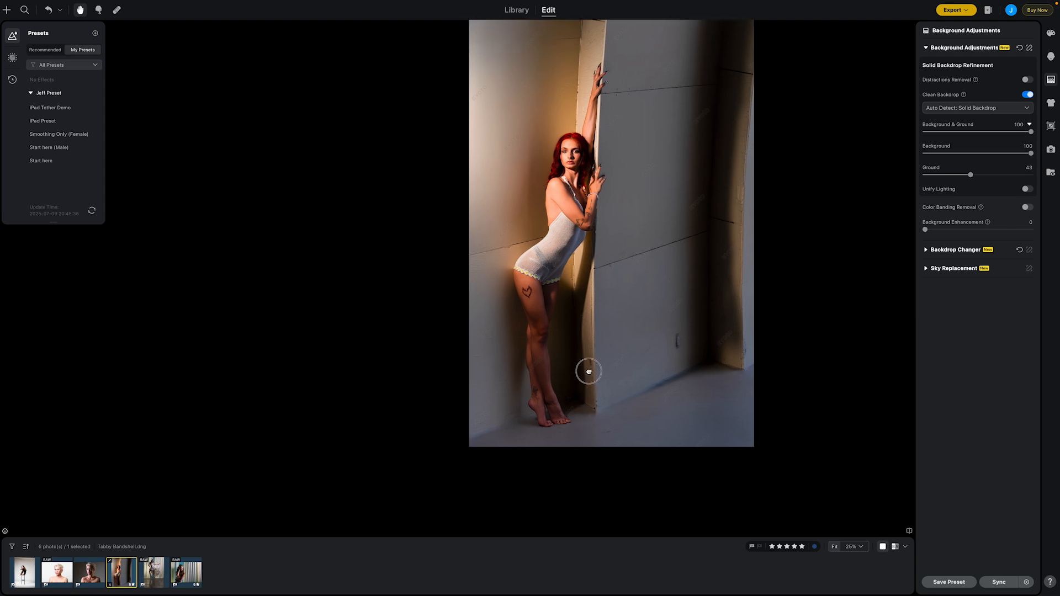
# - Erase the background cleanup mask along the edge where the walls meet the floor, and apply the manual tuning
pyautogui.scroll(2, 605, 428)
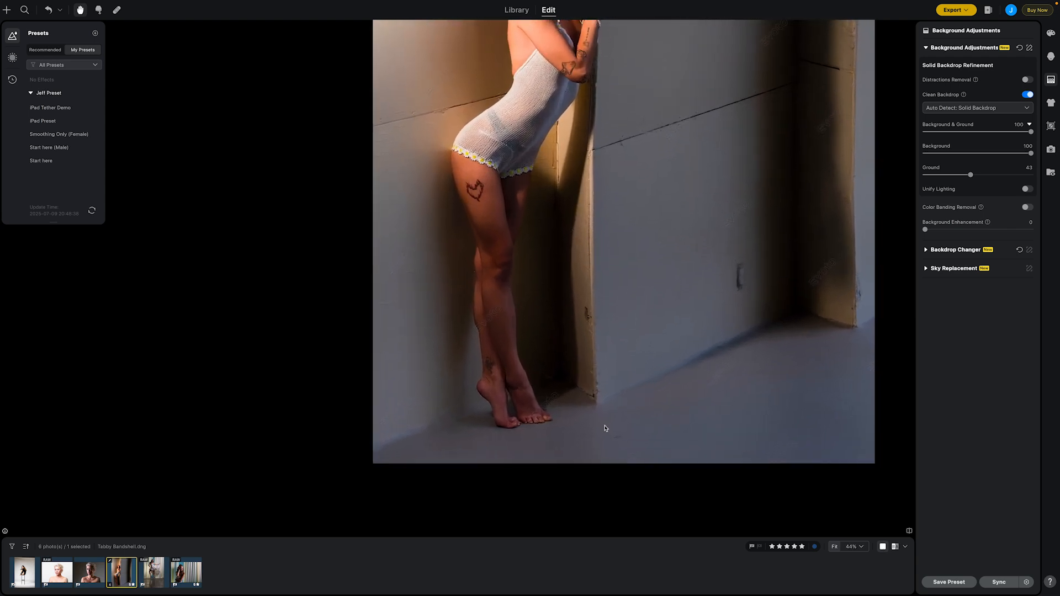
pyautogui.click(1029, 47)
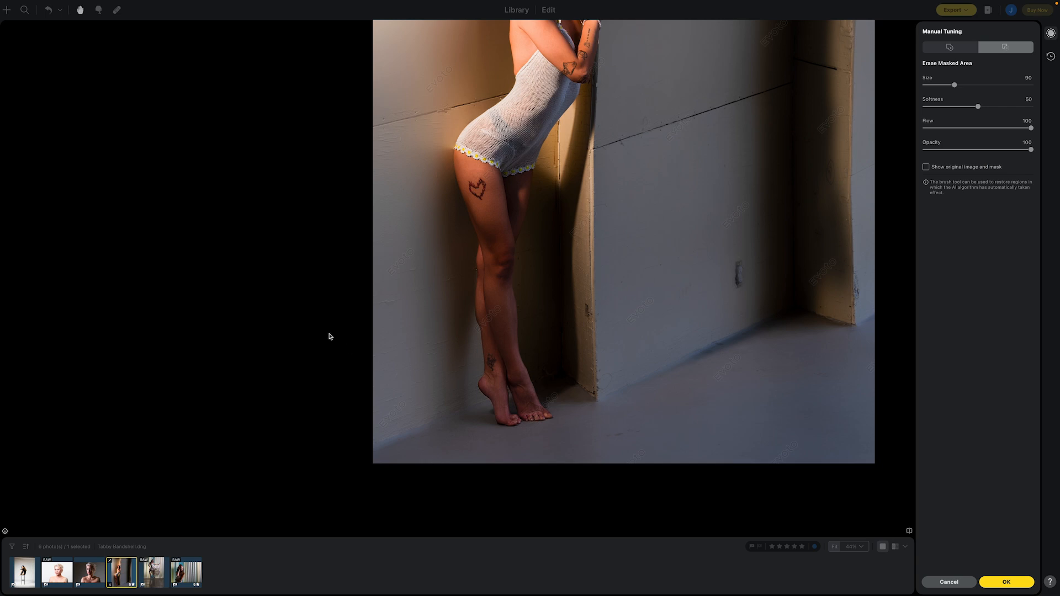
pyautogui.scroll(-1, 330, 336)
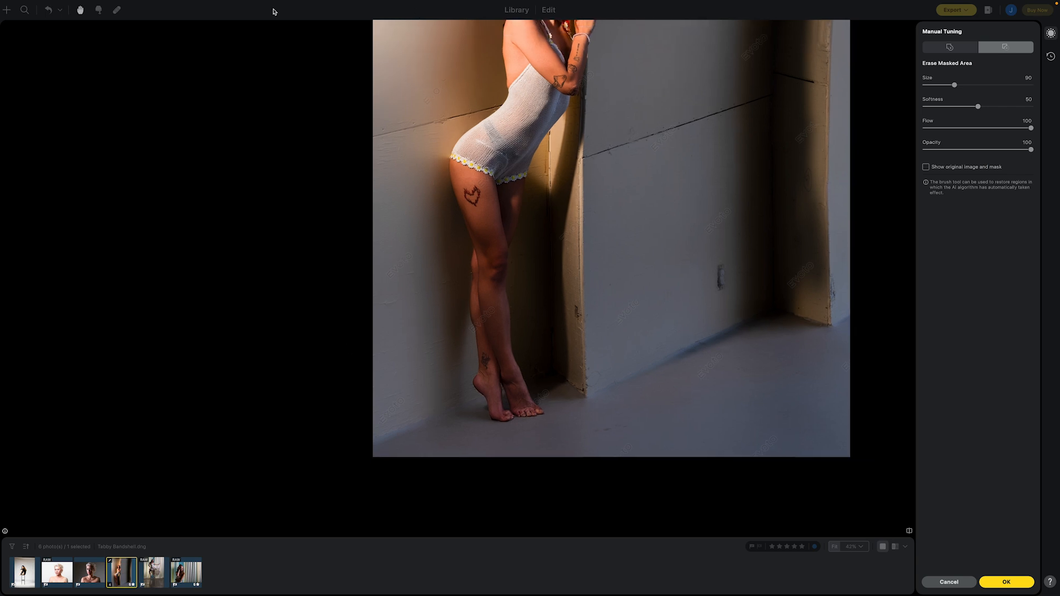
pyautogui.moveTo(440, 415)
pyautogui.mouseDown()
pyautogui.moveTo(382, 439)
pyautogui.moveTo(480, 406)
pyautogui.mouseUp()
pyautogui.moveTo(537, 381)
pyautogui.mouseDown()
pyautogui.moveTo(576, 396)
pyautogui.moveTo(600, 392)
pyautogui.moveTo(789, 310)
pyautogui.moveTo(863, 326)
pyautogui.mouseUp()
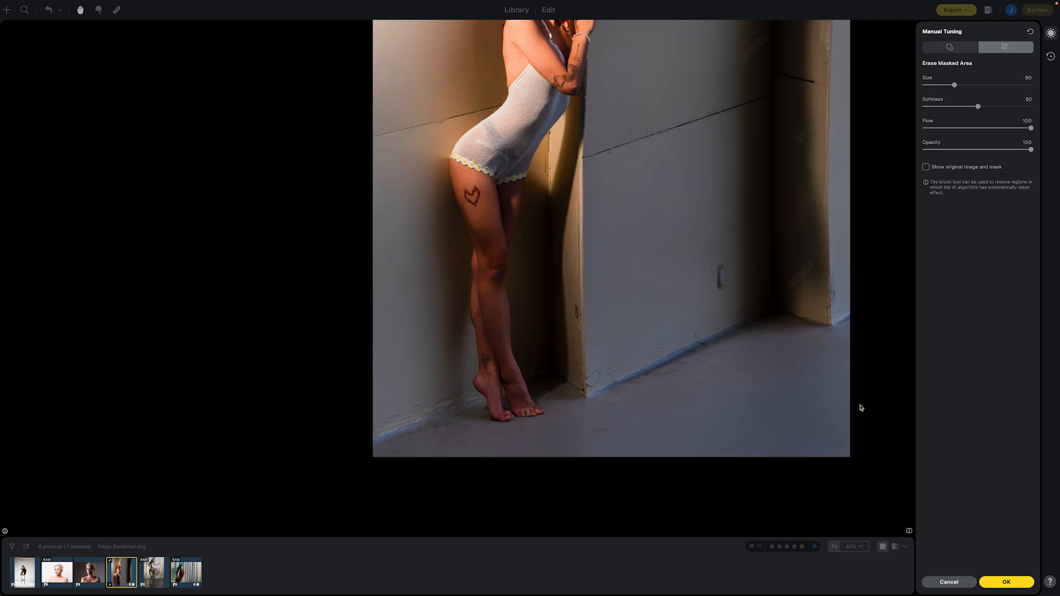
pyautogui.click(1006, 582)
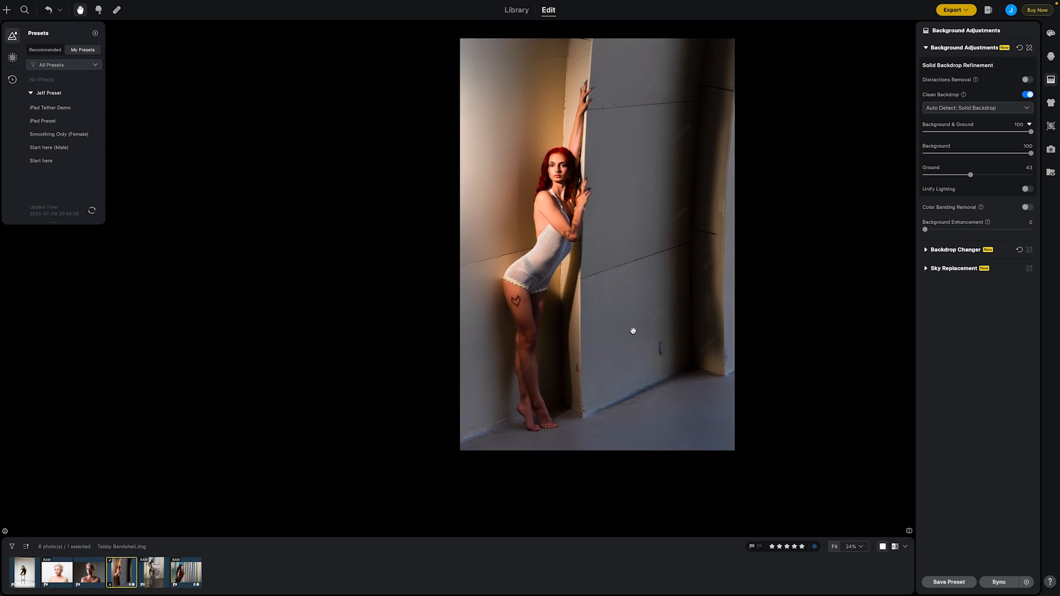
# - Erase the cleanup mask along the seam high on the sunlit wall with Softness 82 and Flow 60, and apply it
pyautogui.click(507, 107)
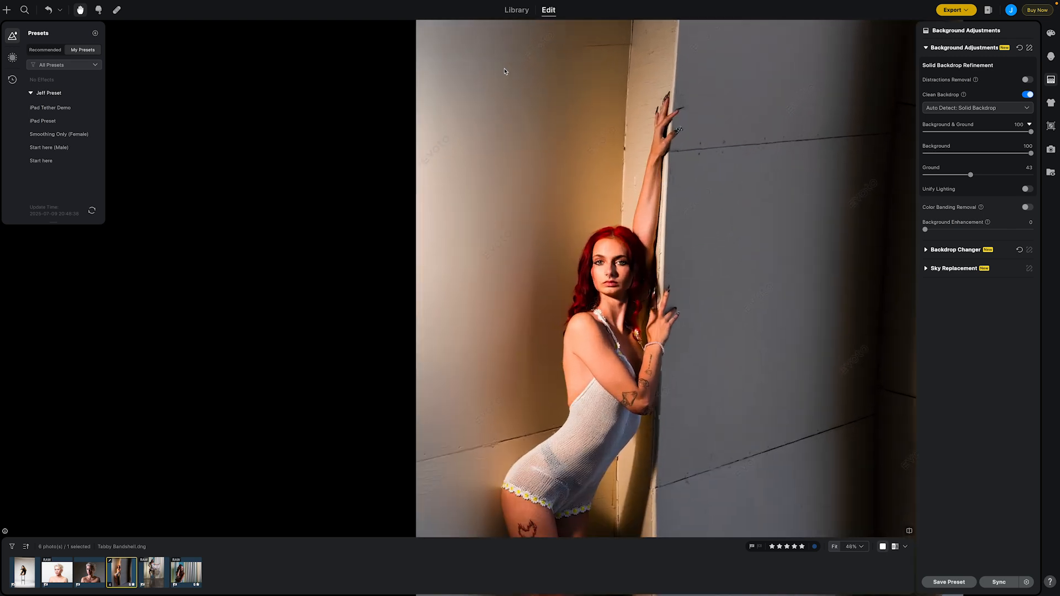
pyautogui.moveTo(507, 107); pyautogui.dragTo(507, 118)
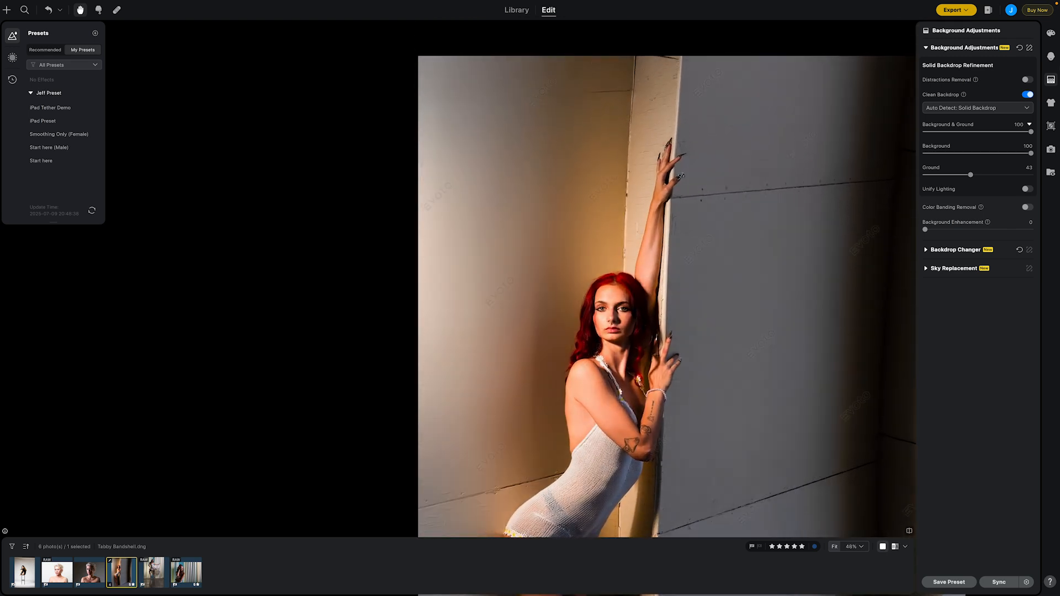
pyautogui.click(1030, 48)
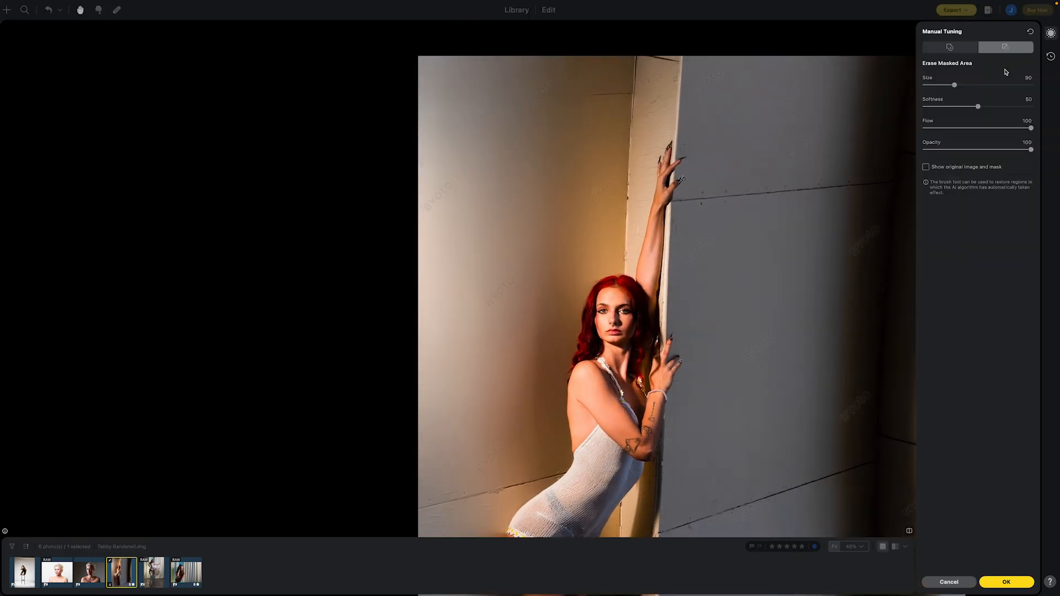
pyautogui.moveTo(978, 108); pyautogui.dragTo(1013, 108)
pyautogui.moveTo(1030, 128); pyautogui.dragTo(989, 128)
pyautogui.moveTo(584, 100); pyautogui.dragTo(420, 105)
pyautogui.scroll(-2, 563, 172)
pyautogui.scroll(4, 883, 499)
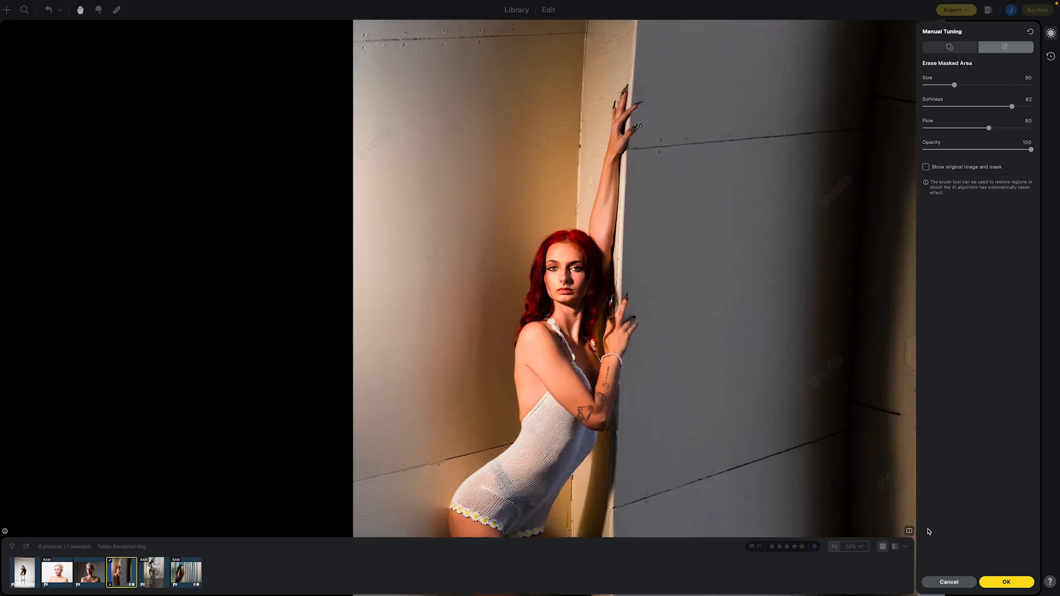
pyautogui.click(1005, 582)
pyautogui.scroll(-4, 650, 349)
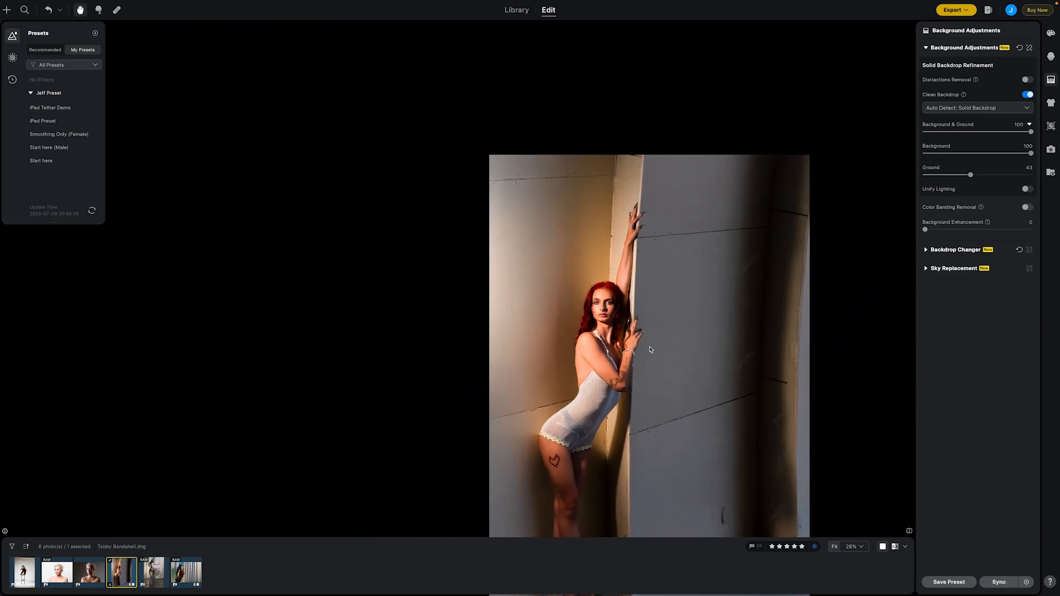
pyautogui.moveTo(649, 325); pyautogui.dragTo(596, 242)
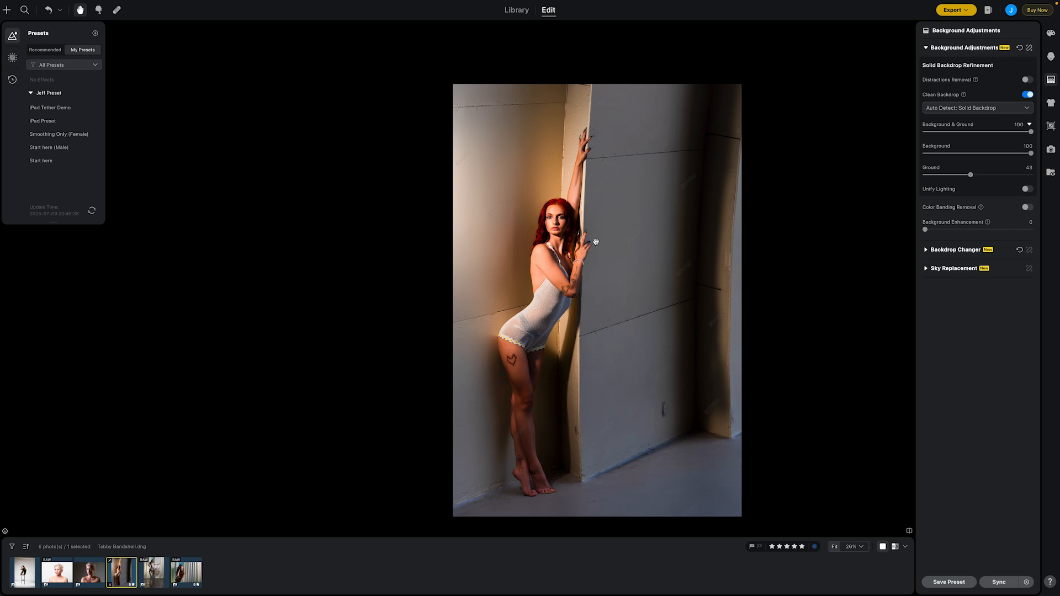
# - Set the Stray Hairs Removal strength for the red-haired woman to 100 and check her hair edges
pyautogui.moveTo(611, 272); pyautogui.dragTo(585, 254)
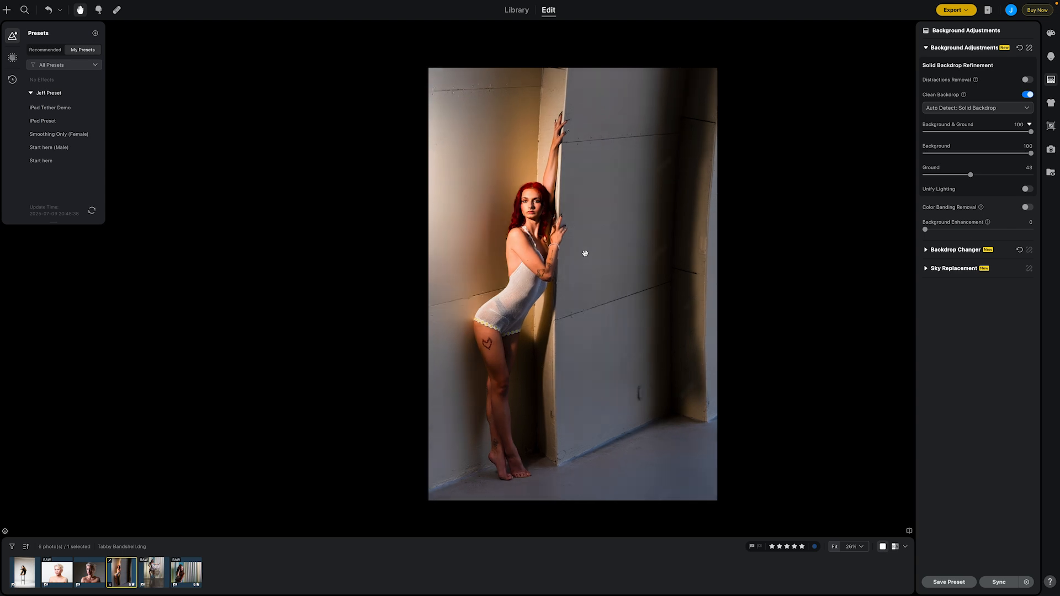
pyautogui.scroll(5, 521, 199)
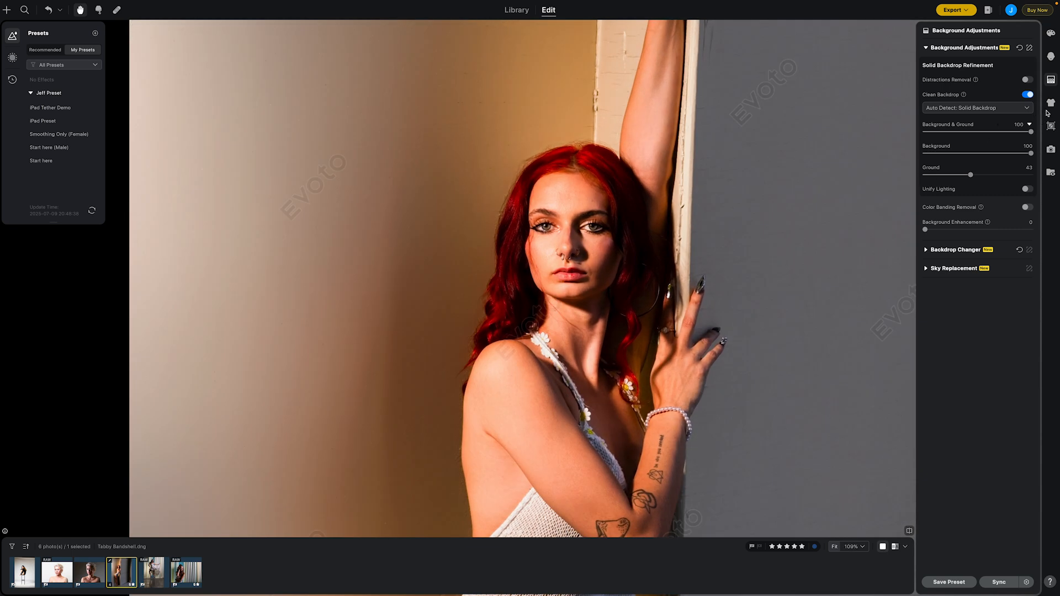
pyautogui.click(1051, 58)
pyautogui.scroll(-15, 992, 467)
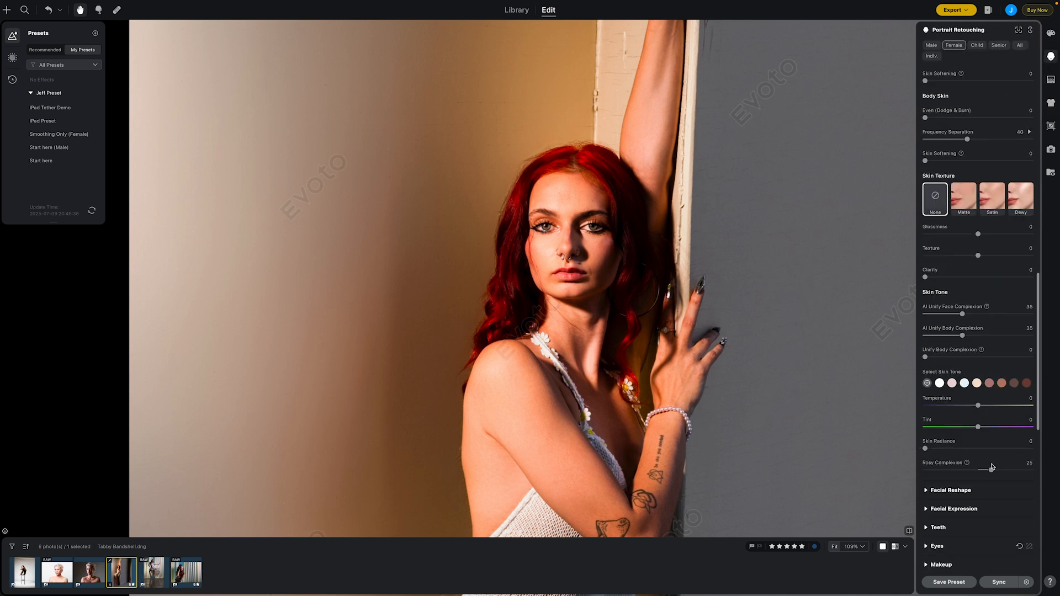
pyautogui.scroll(1, 992, 466)
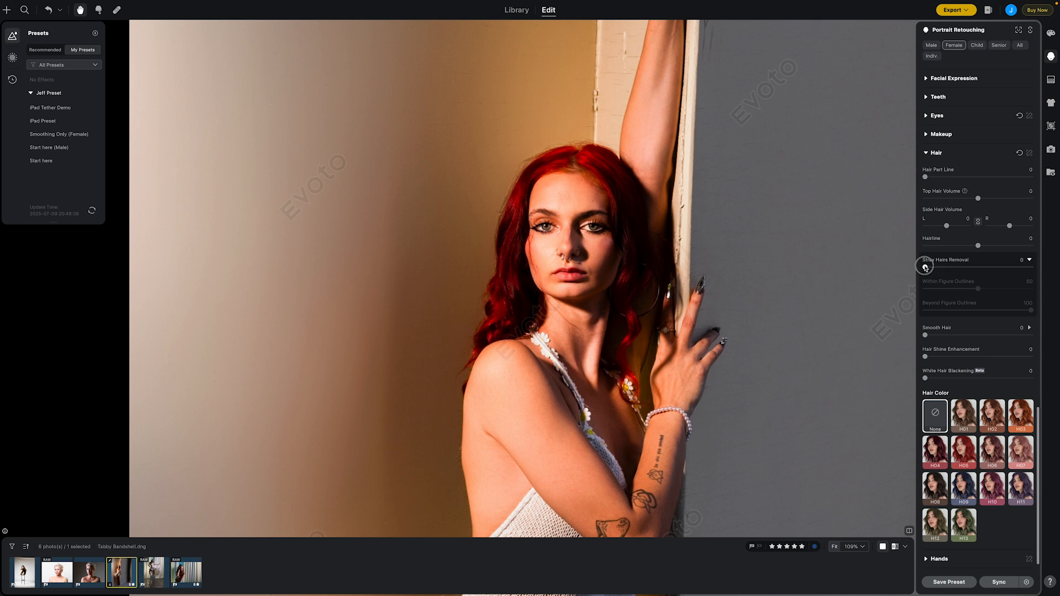
pyautogui.moveTo(926, 266); pyautogui.dragTo(1043, 265)
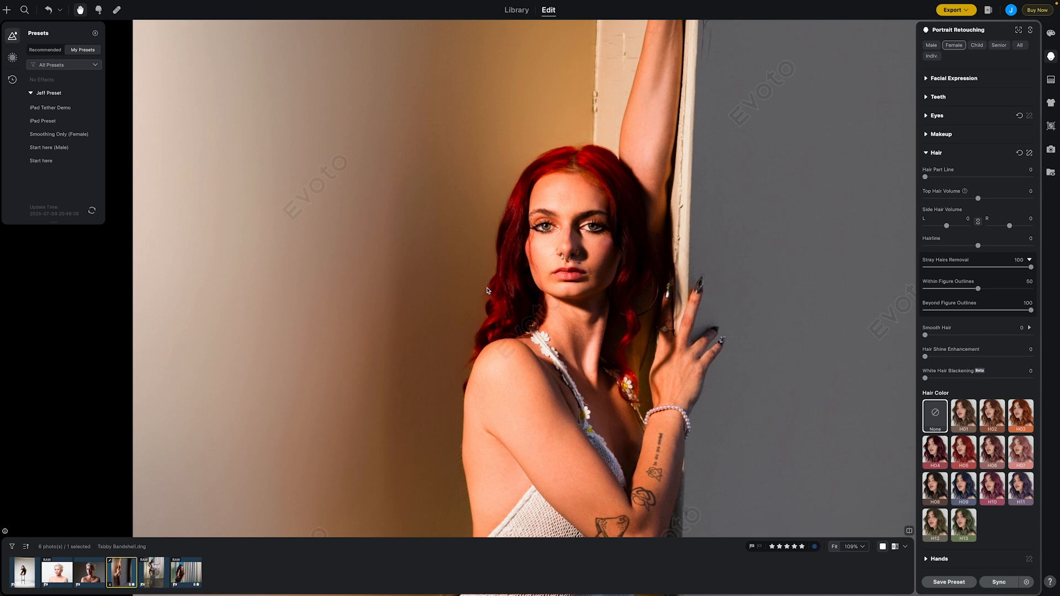
pyautogui.scroll(-10, 487, 291)
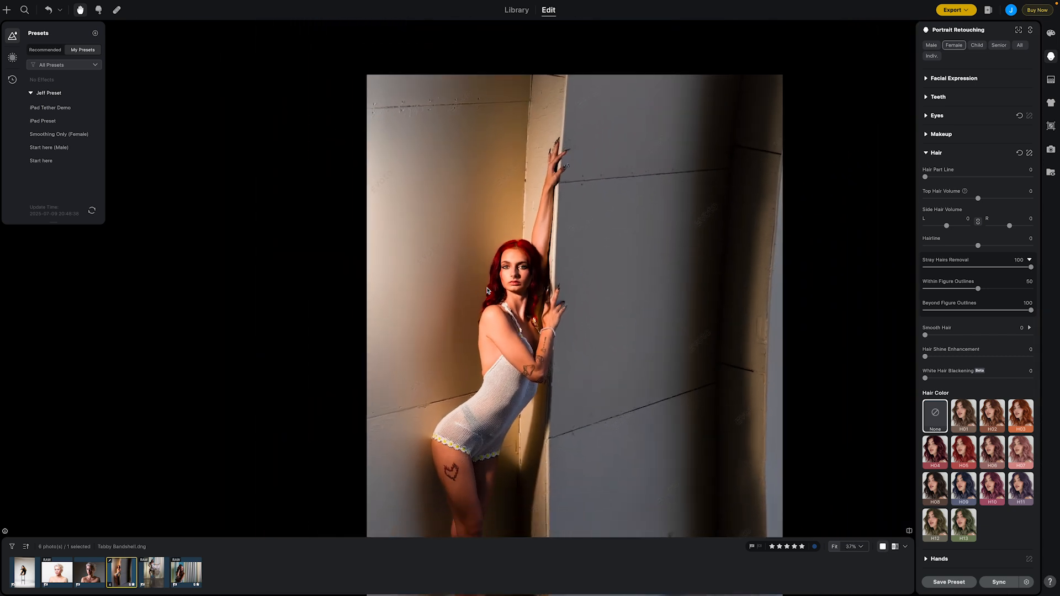
pyautogui.scroll(12, 487, 291)
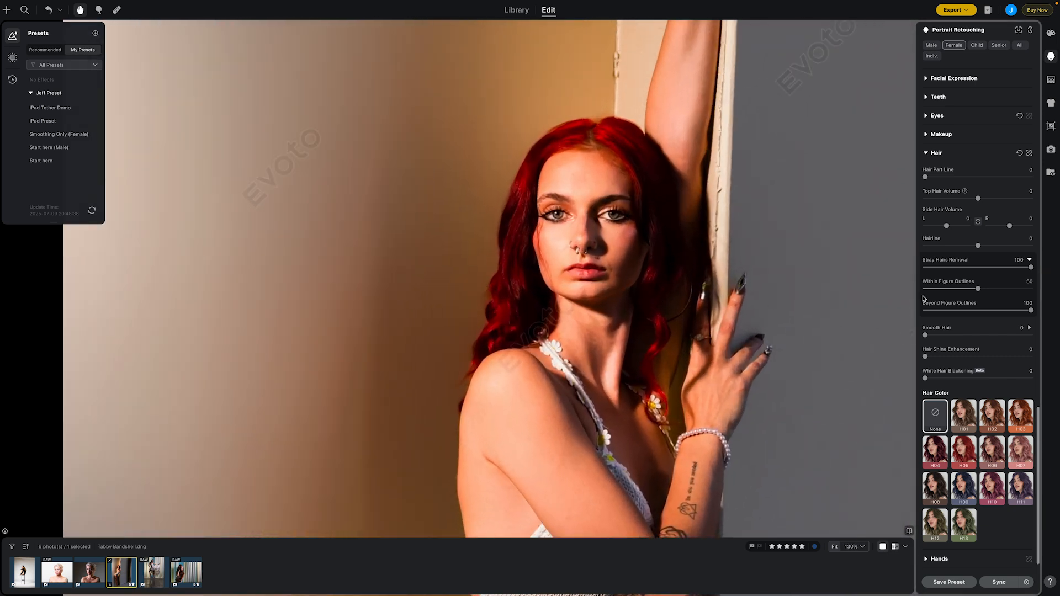
# - Set Within Figure Outlines for stray hair removal to 100 and compare the portrait with the unedited original
pyautogui.moveTo(978, 289); pyautogui.dragTo(918, 290)
pyautogui.moveTo(926, 289); pyautogui.dragTo(1047, 288)
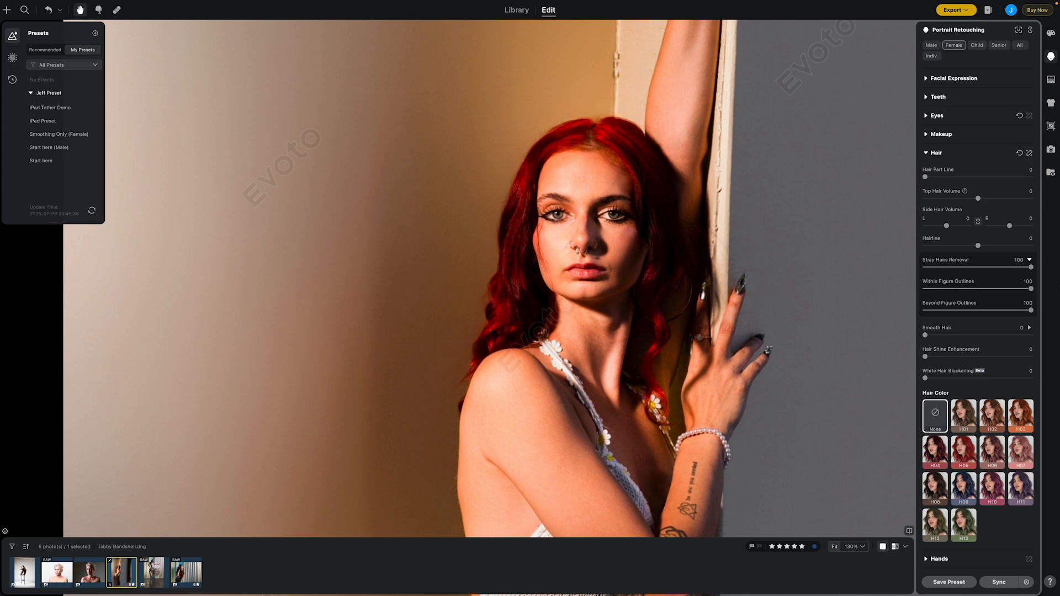
pyautogui.press('\\')
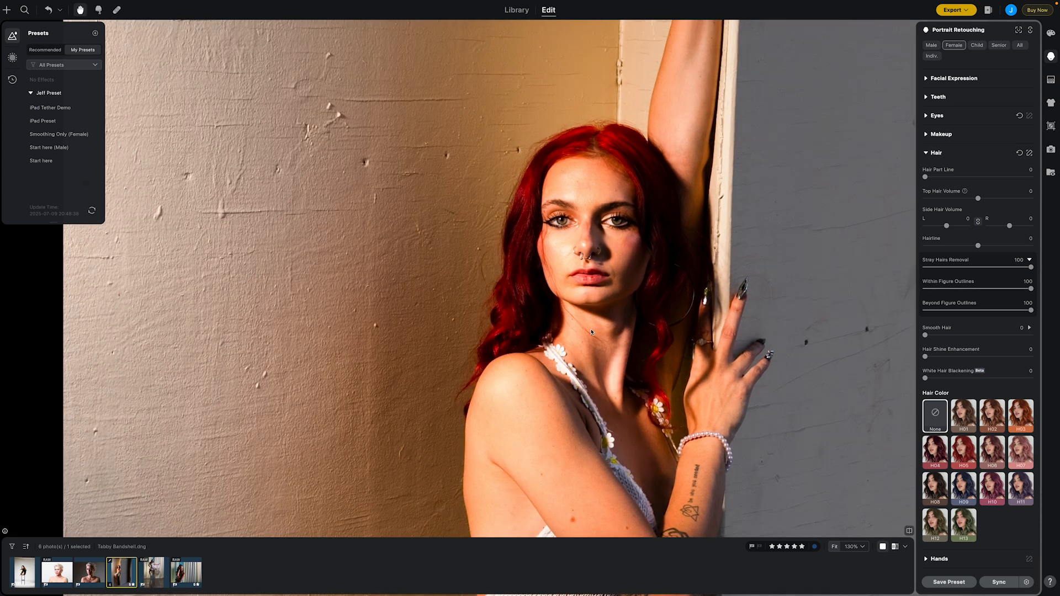
pyautogui.press('\\')
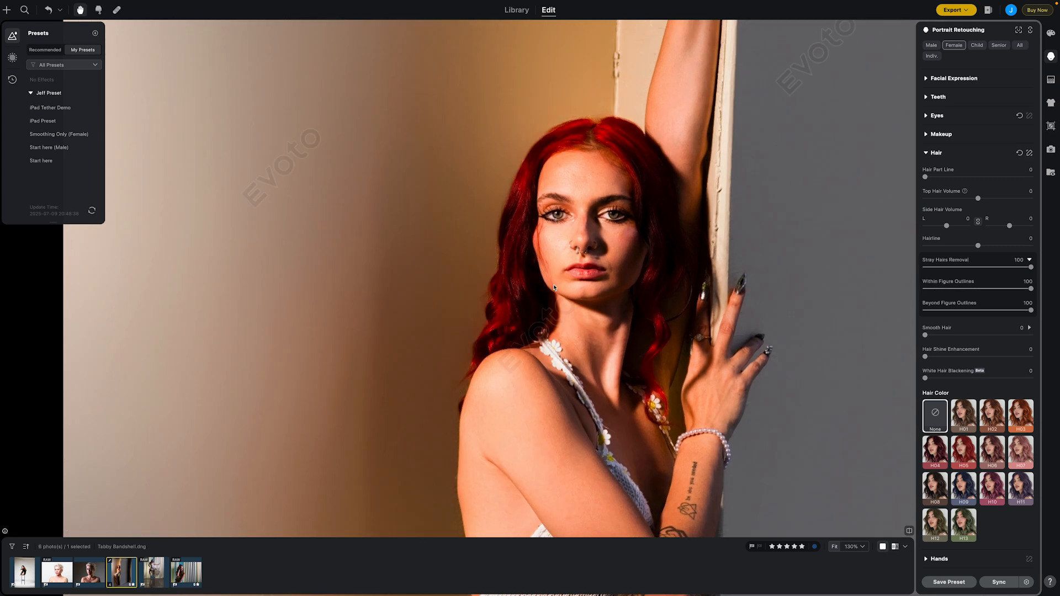
pyautogui.scroll(-5, 553, 259)
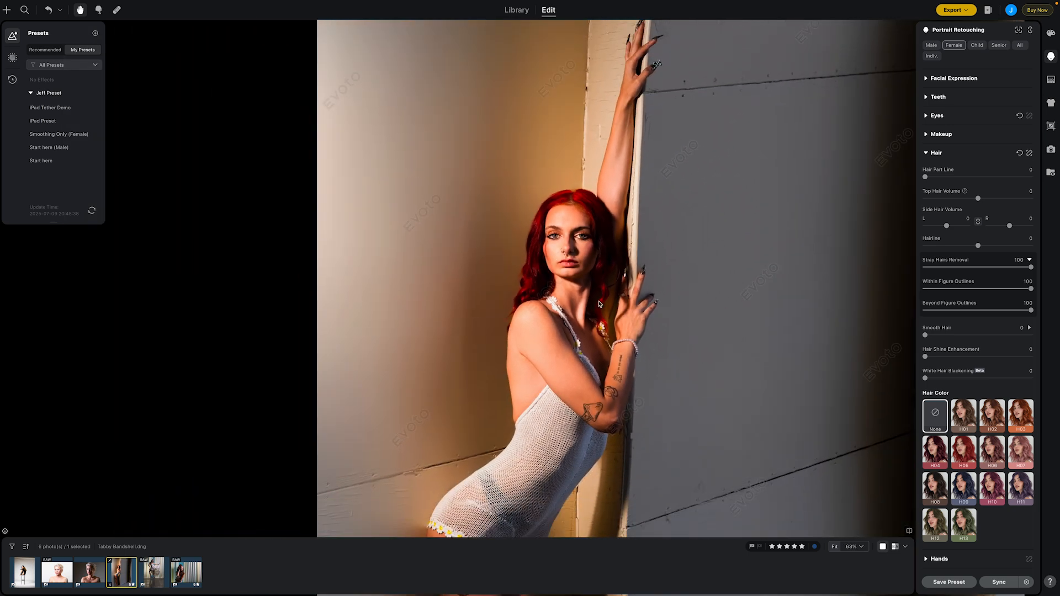
# - Remove the dark mark low on the shaded wall with an enlarged Spot Healing Brush and apply the healing
pyautogui.scroll(-10, 605, 315)
pyautogui.hscroll(8, 605, 315)
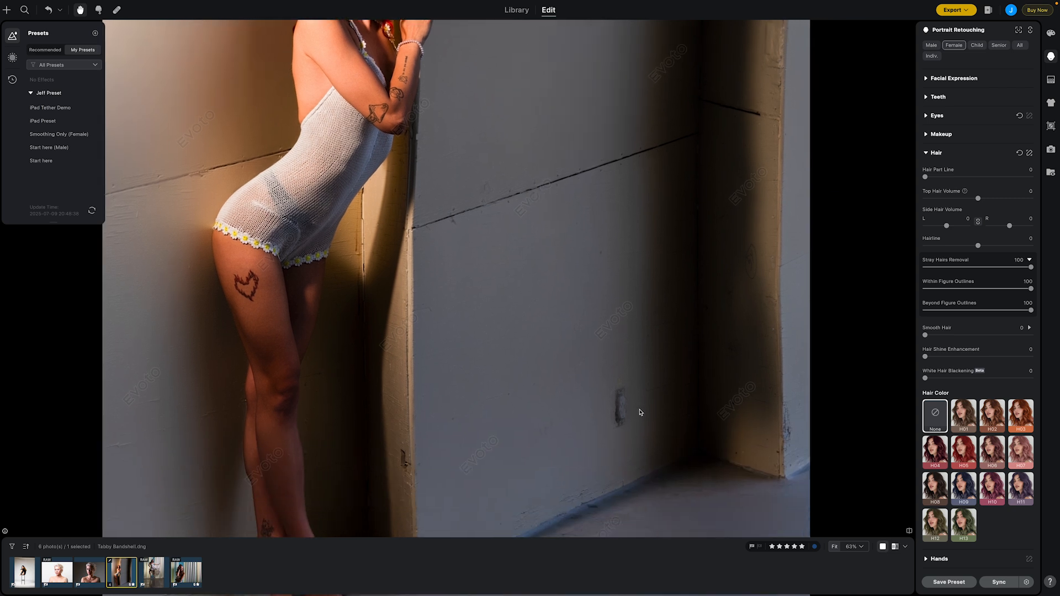
pyautogui.click(116, 10)
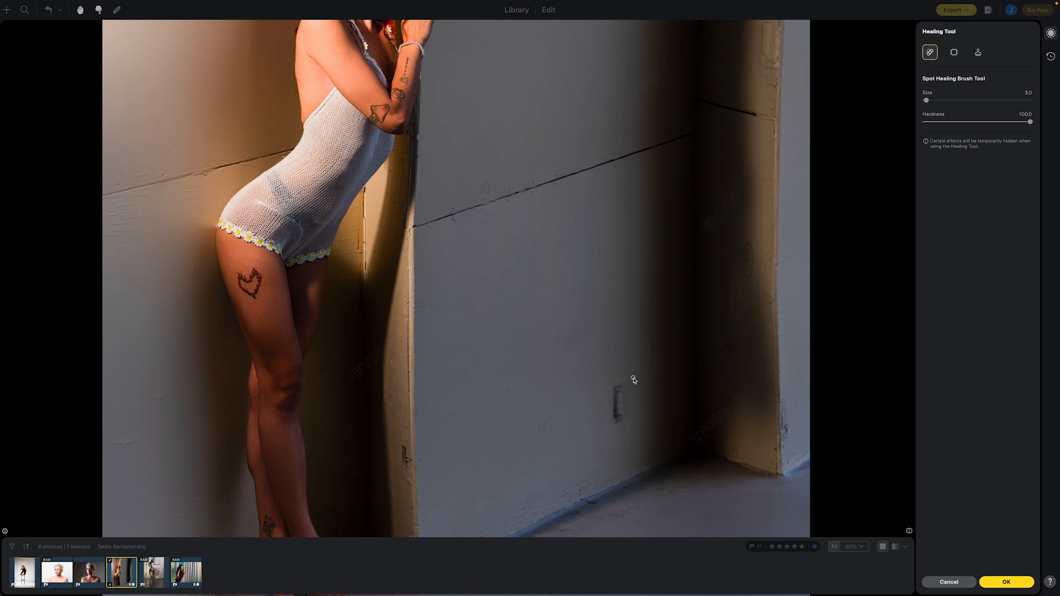
pyautogui.press(']')
pyautogui.press(']')
pyautogui.press(']')
pyautogui.press(']')
pyautogui.press(']')
pyautogui.press(']')
pyautogui.press(']')
pyautogui.press(']')
pyautogui.press(']')
pyautogui.click(619, 388)
pyautogui.moveTo(620, 389); pyautogui.dragTo(617, 418)
pyautogui.click(1013, 581)
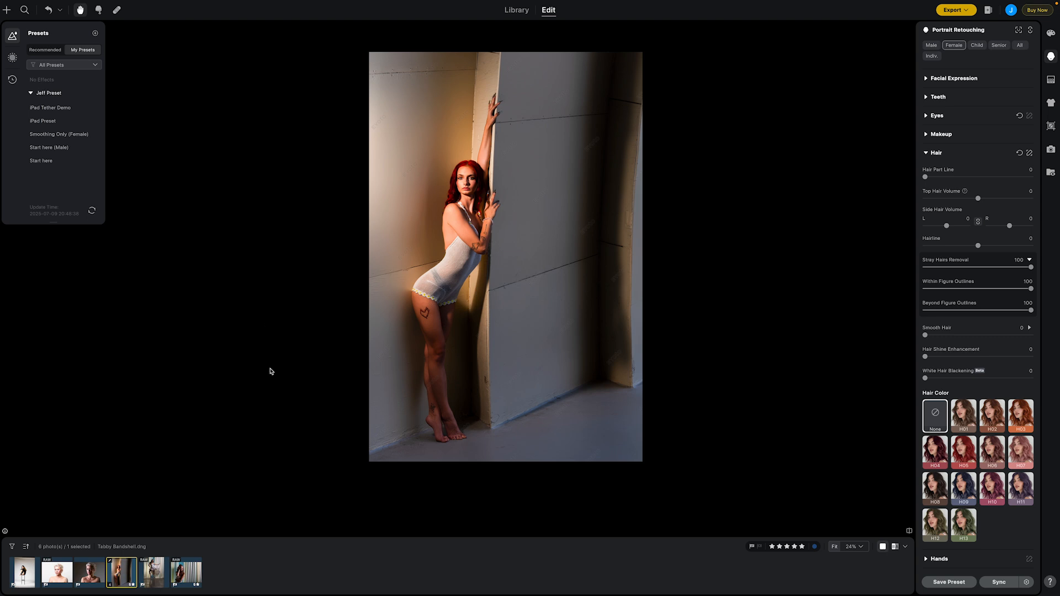
# - Open the photo of the woman on the stool and examine its floor, backdrop and upper edge for flaws
pyautogui.click(32, 577)
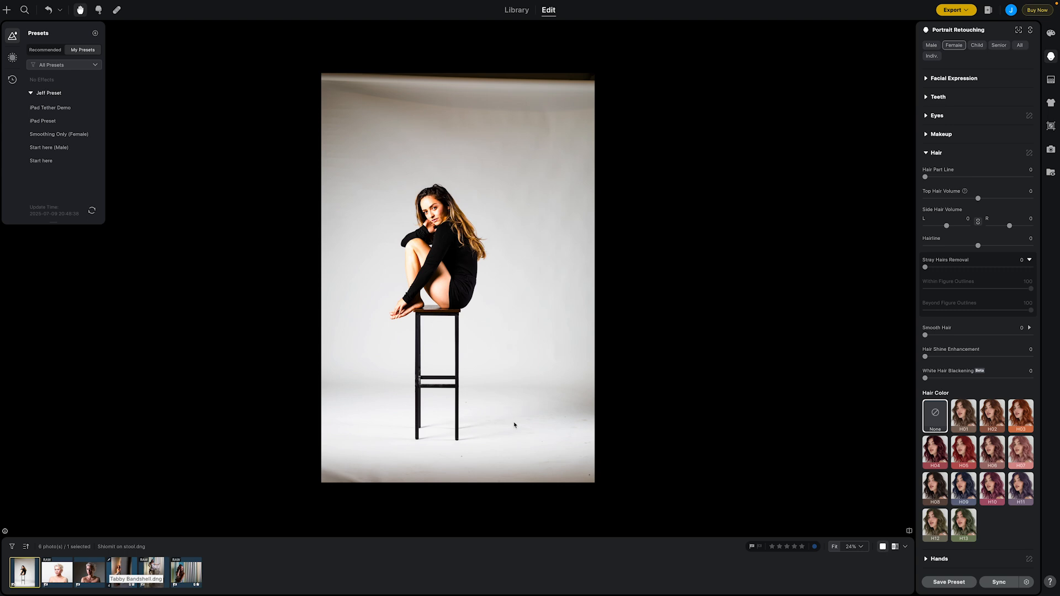
pyautogui.scroll(-3, 453, 442)
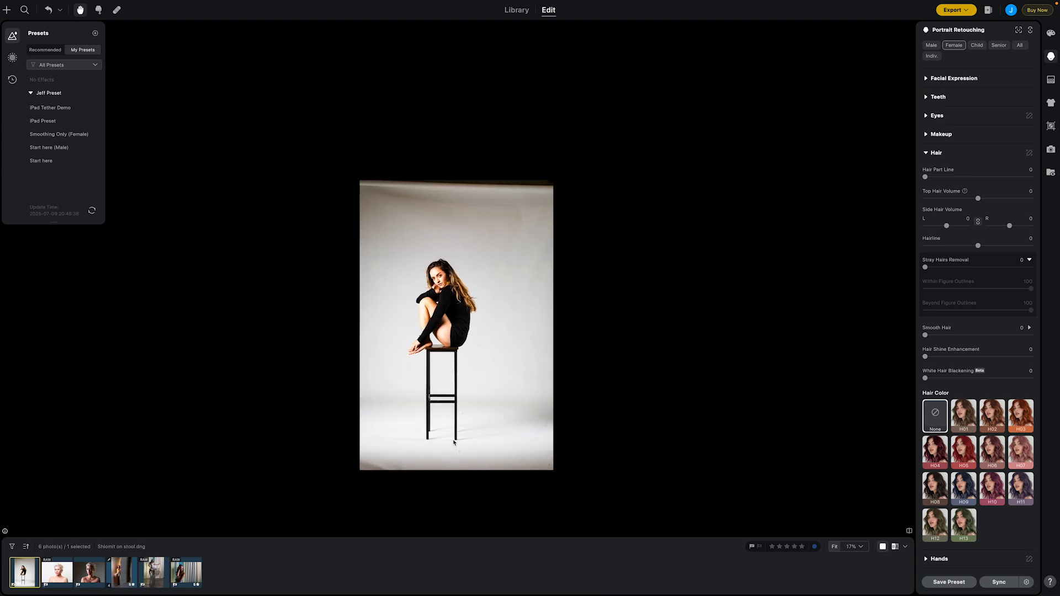
pyautogui.scroll(10, 453, 442)
pyautogui.scroll(3, 467, 430)
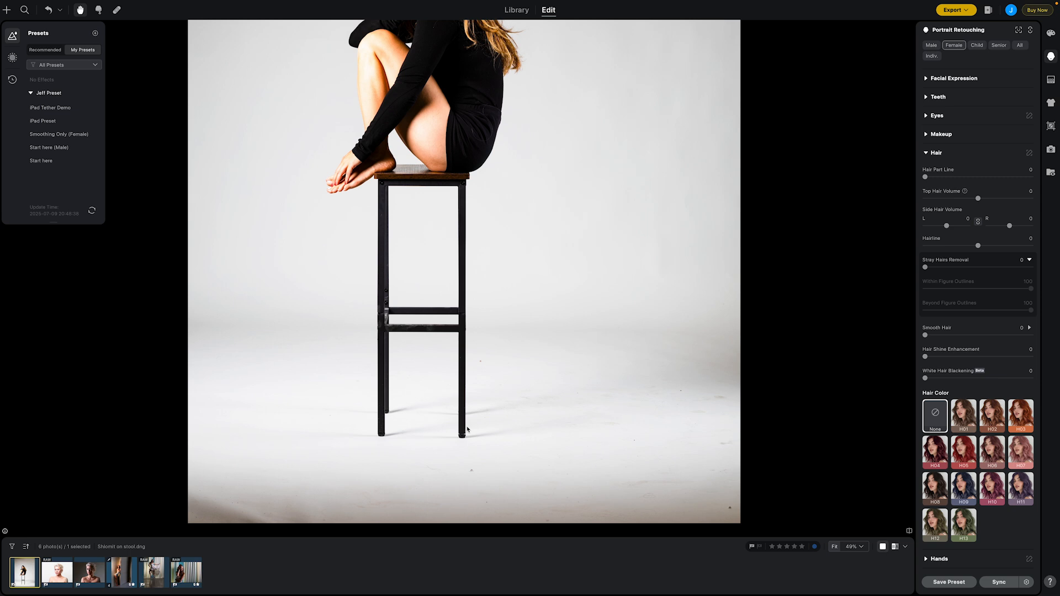
pyautogui.moveTo(583, 440); pyautogui.dragTo(548, 388)
pyautogui.scroll(3, 548, 388)
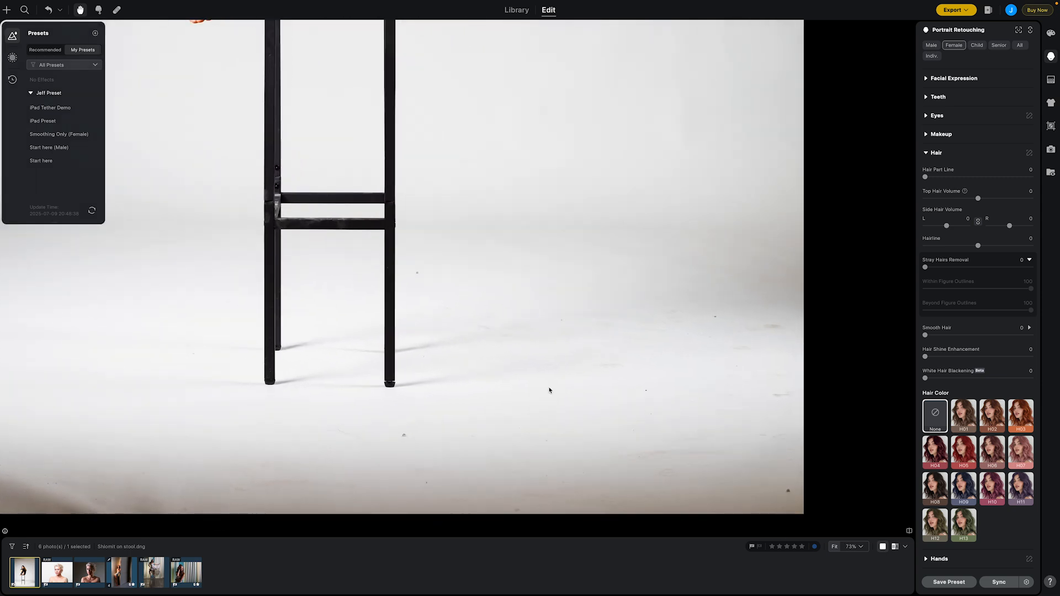
pyautogui.moveTo(700, 382); pyautogui.dragTo(644, 372)
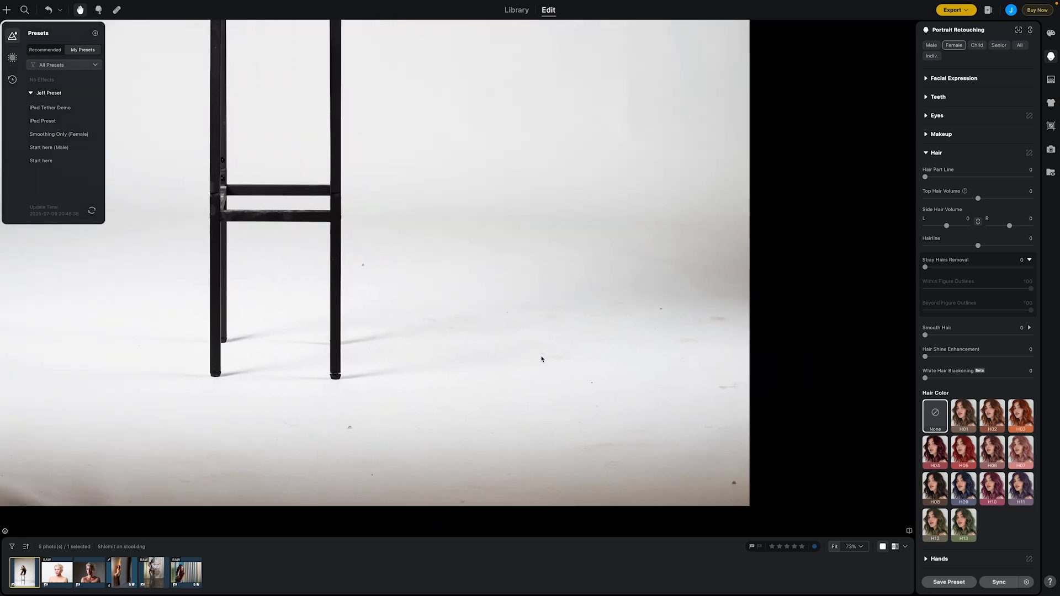
pyautogui.scroll(-4, 546, 357)
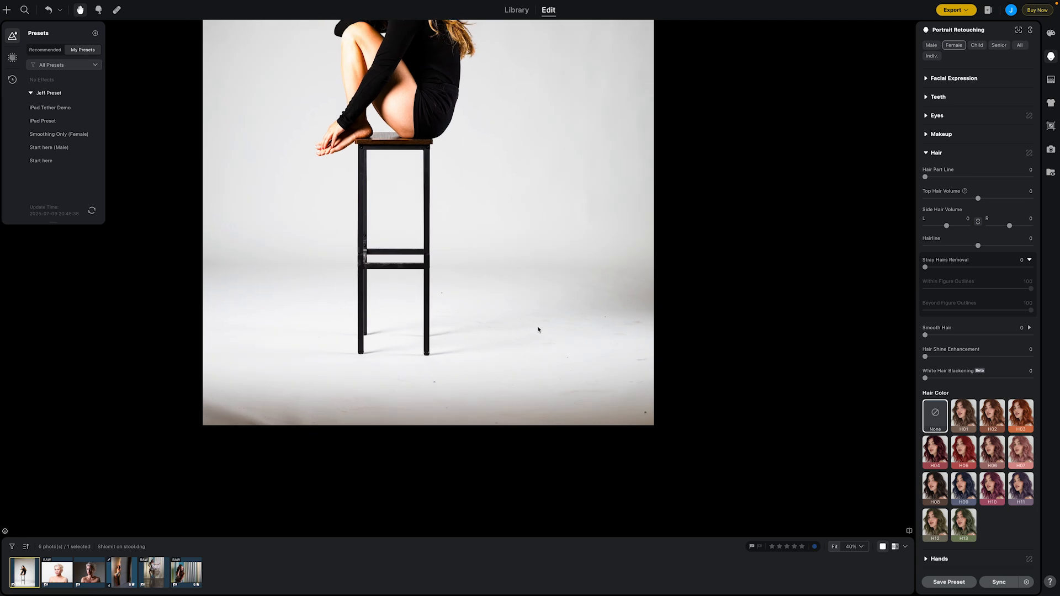
pyautogui.scroll(2, 539, 329)
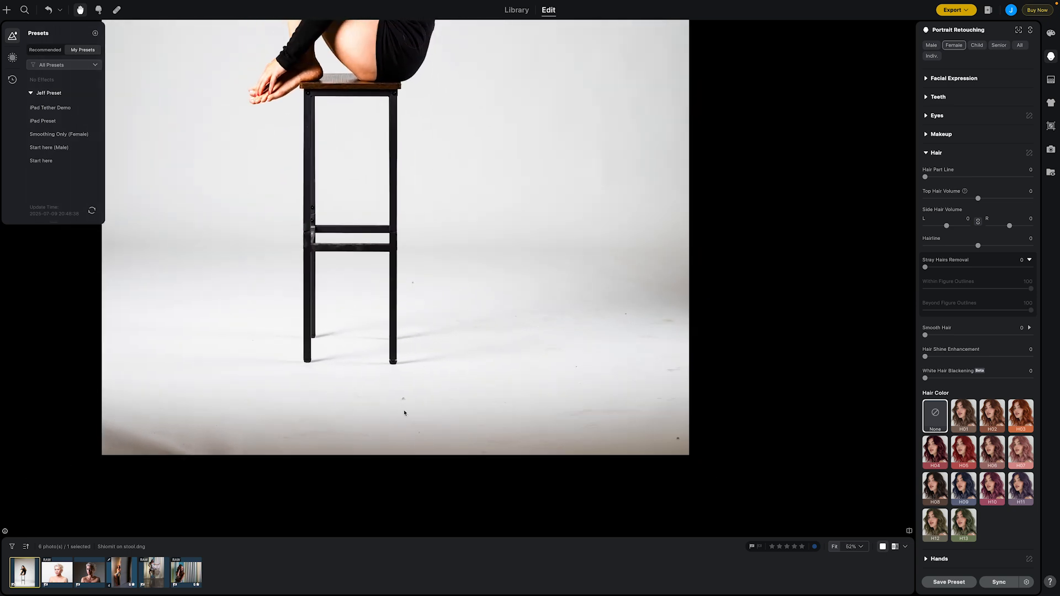
pyautogui.moveTo(539, 243); pyautogui.dragTo(637, 424)
pyautogui.moveTo(624, 187); pyautogui.dragTo(640, 451)
pyautogui.moveTo(619, 224); pyautogui.dragTo(630, 287)
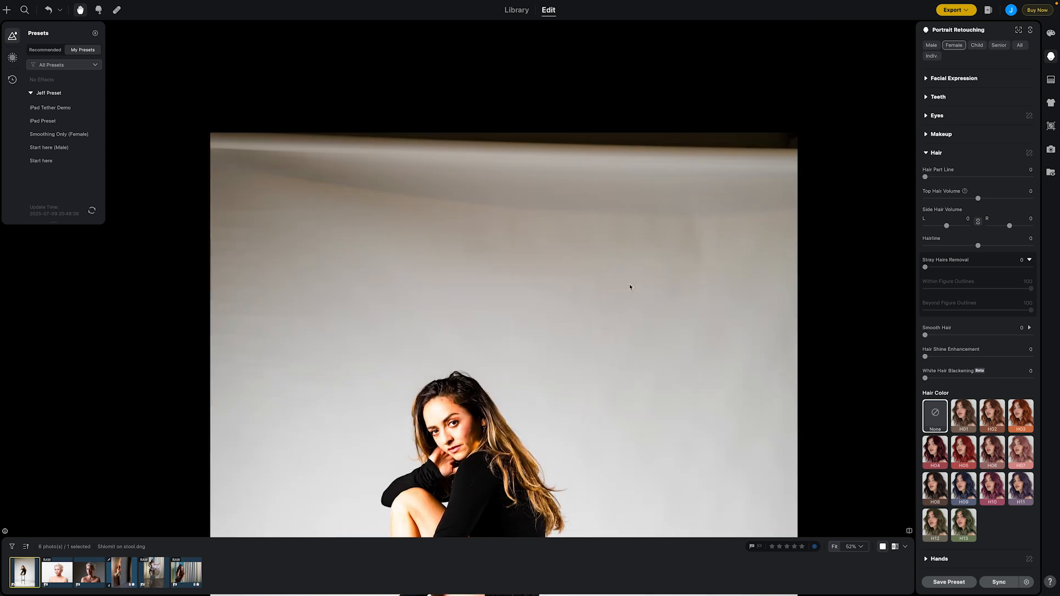
pyautogui.scroll(-5, 510, 275)
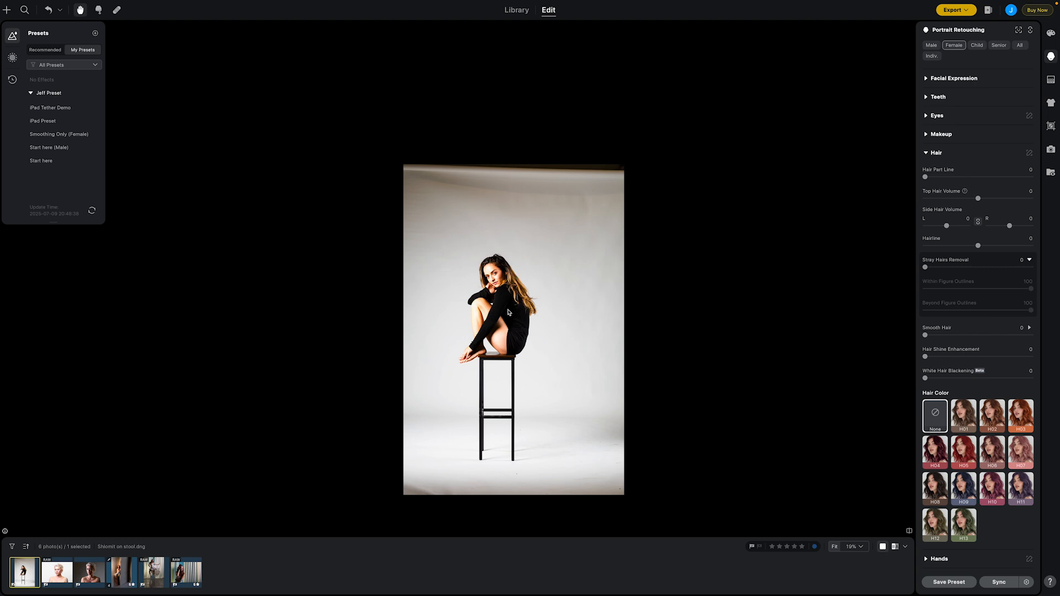
# - Apply the Start here preset to the stool photo and inspect the cleaned backdrop and floor with its background adjustments
pyautogui.click(43, 165)
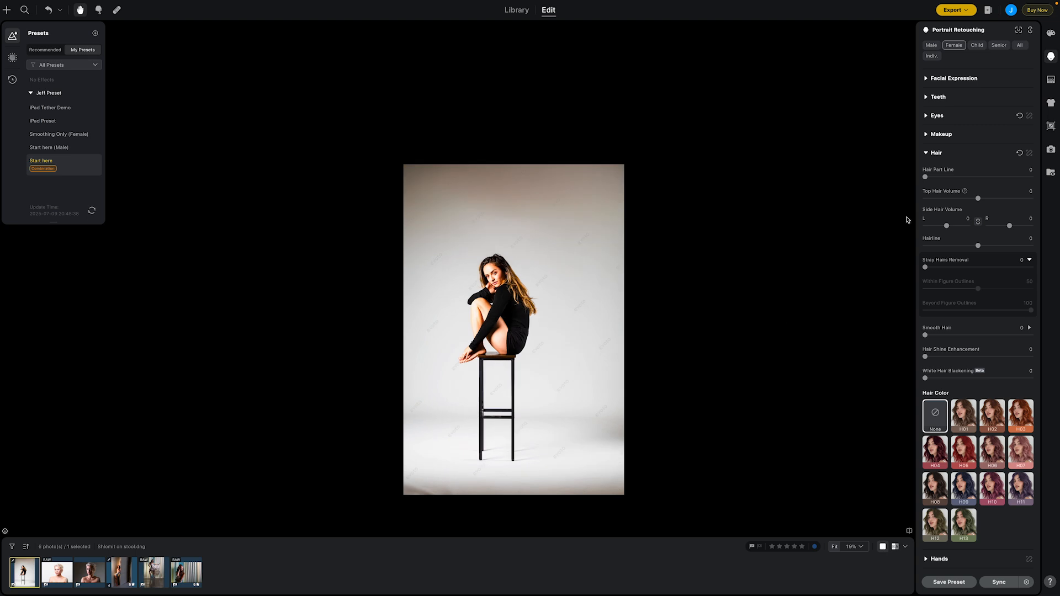
pyautogui.click(1052, 79)
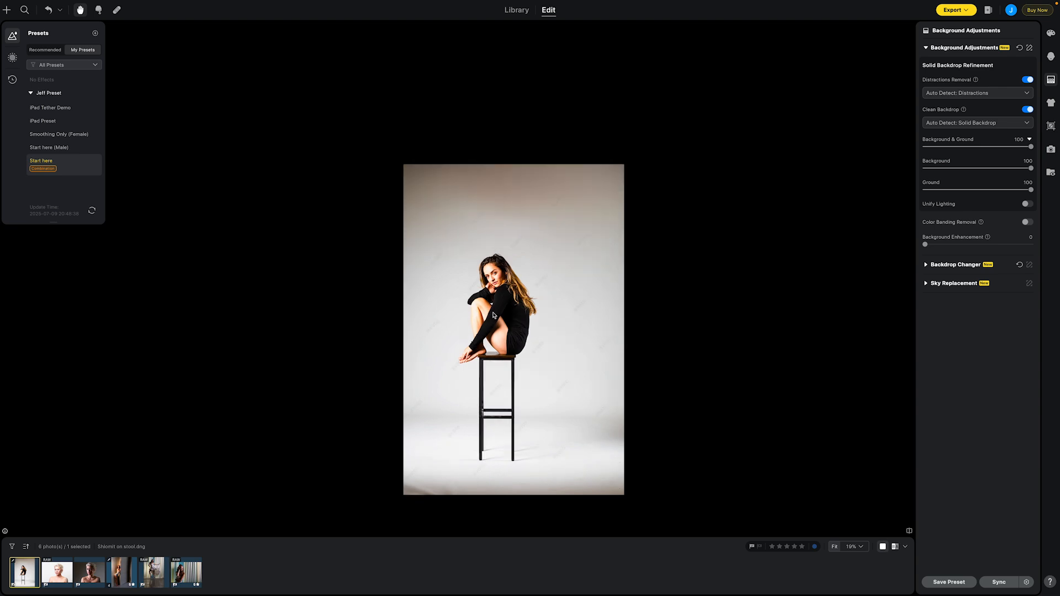
pyautogui.click(493, 316)
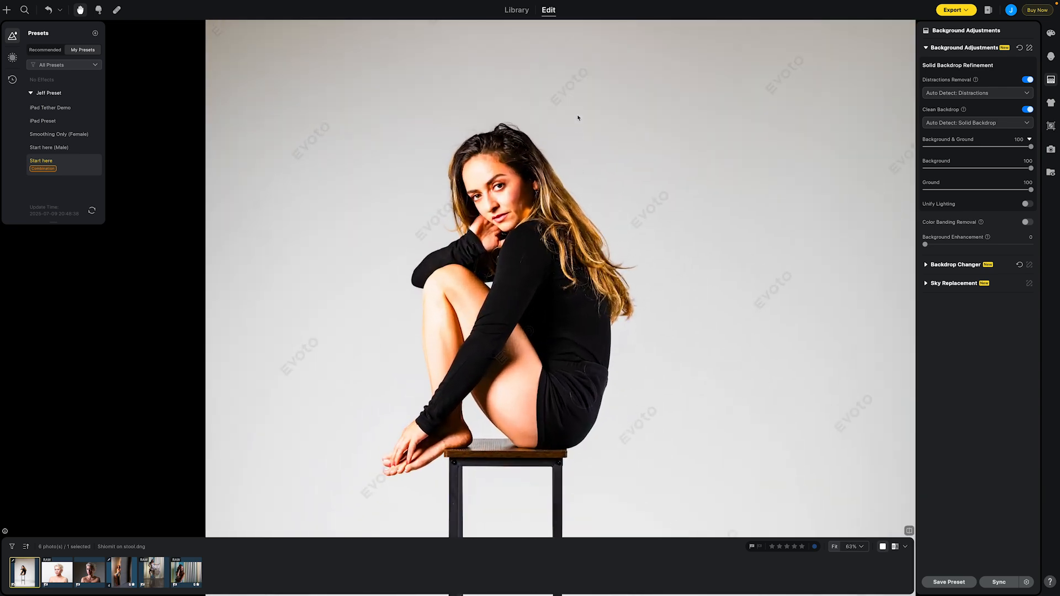
pyautogui.moveTo(578, 117); pyautogui.dragTo(513, 119)
pyautogui.moveTo(584, 340); pyautogui.dragTo(563, 138)
pyautogui.moveTo(590, 379); pyautogui.dragTo(591, 204)
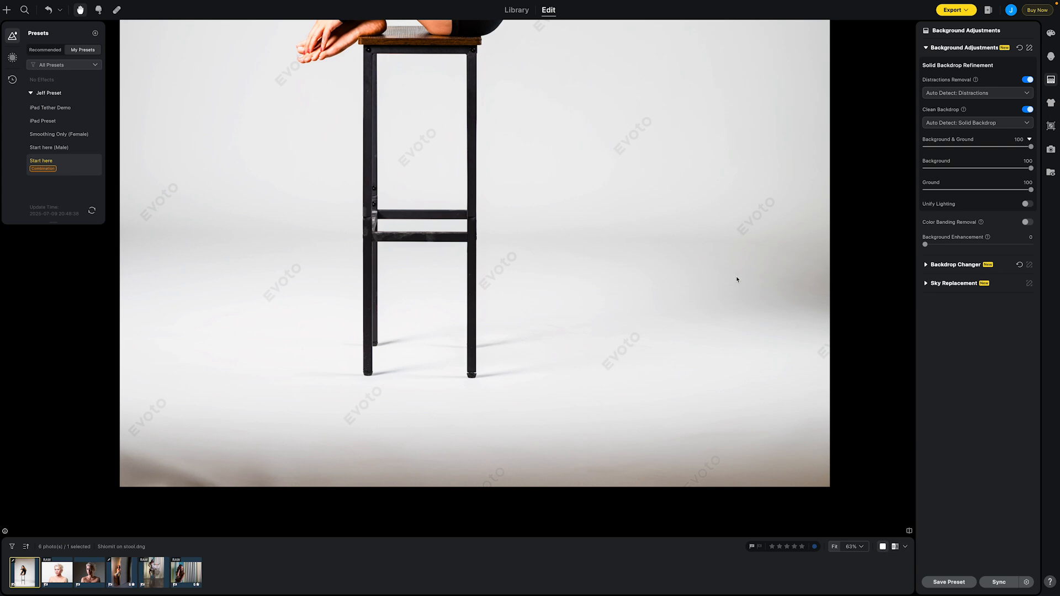
pyautogui.scroll(-5, 737, 280)
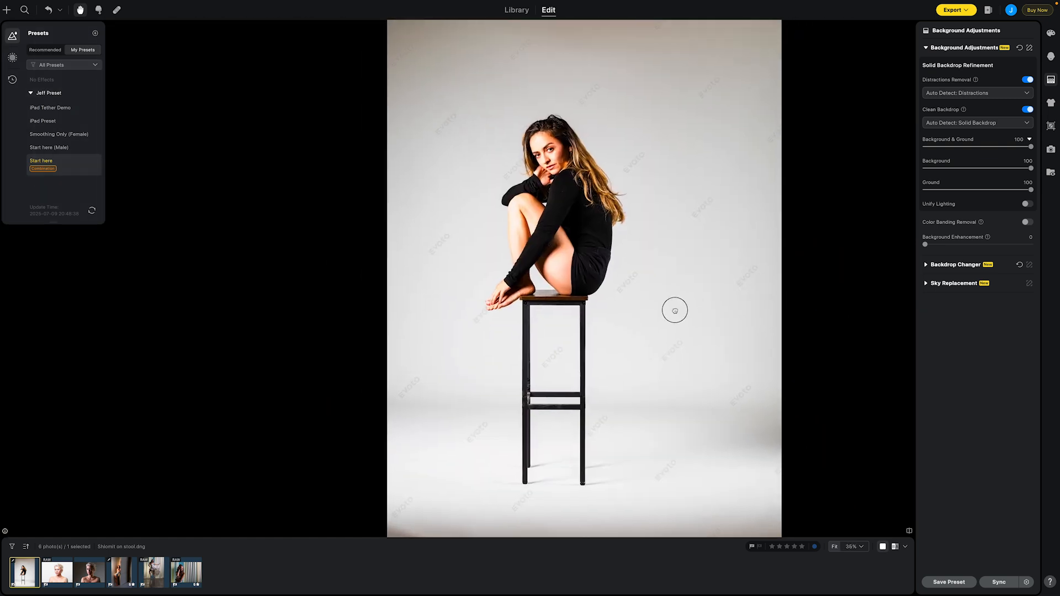
pyautogui.moveTo(675, 310); pyautogui.dragTo(656, 373)
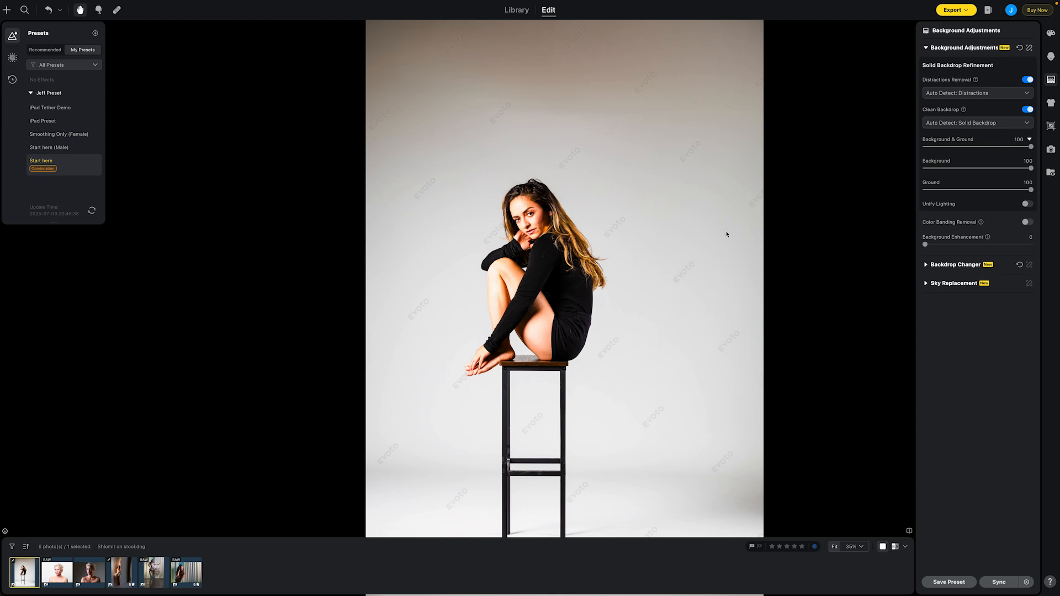
pyautogui.scroll(-2, 726, 234)
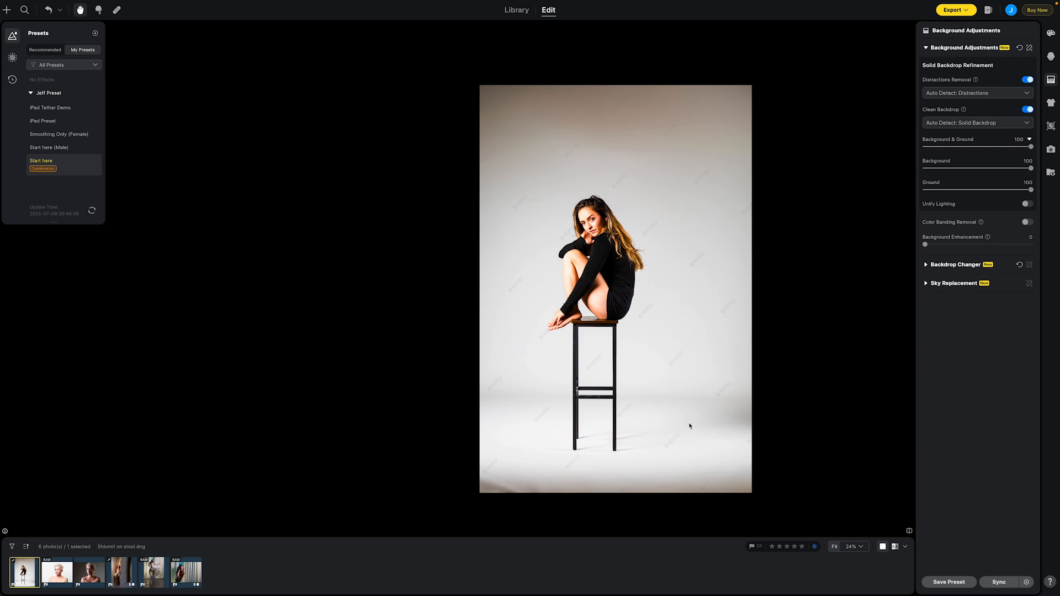
# - Enable Unify Lighting for the stool photo's backdrop and compare the result with the unedited original
pyautogui.click(1026, 204)
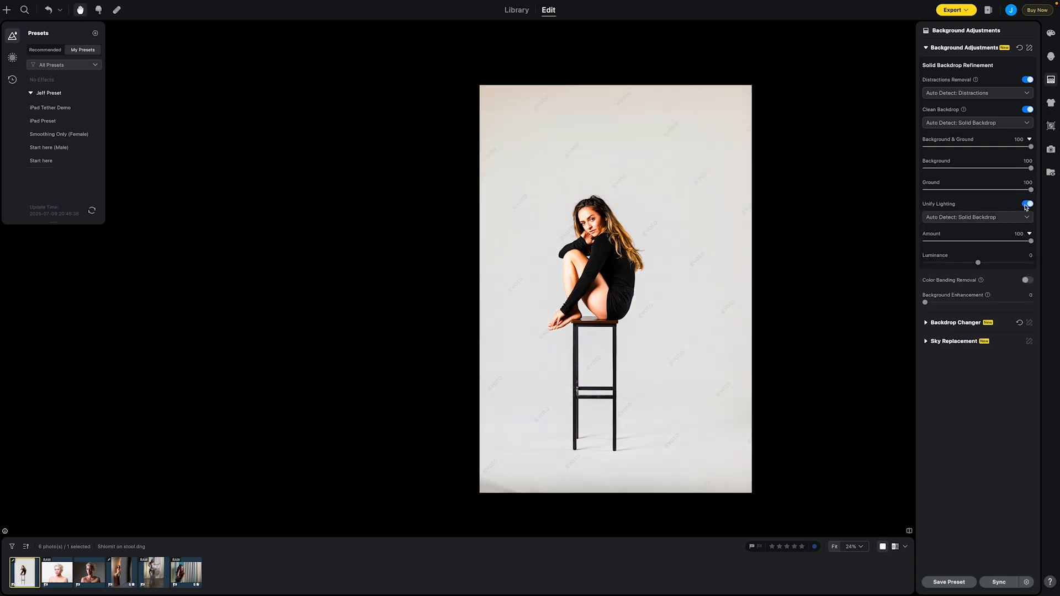
pyautogui.press('\\')
pyautogui.press('\\')
pyautogui.press('\\')
pyautogui.press('\\')
pyautogui.scroll(-2, 698, 251)
pyautogui.scroll(3, 698, 251)
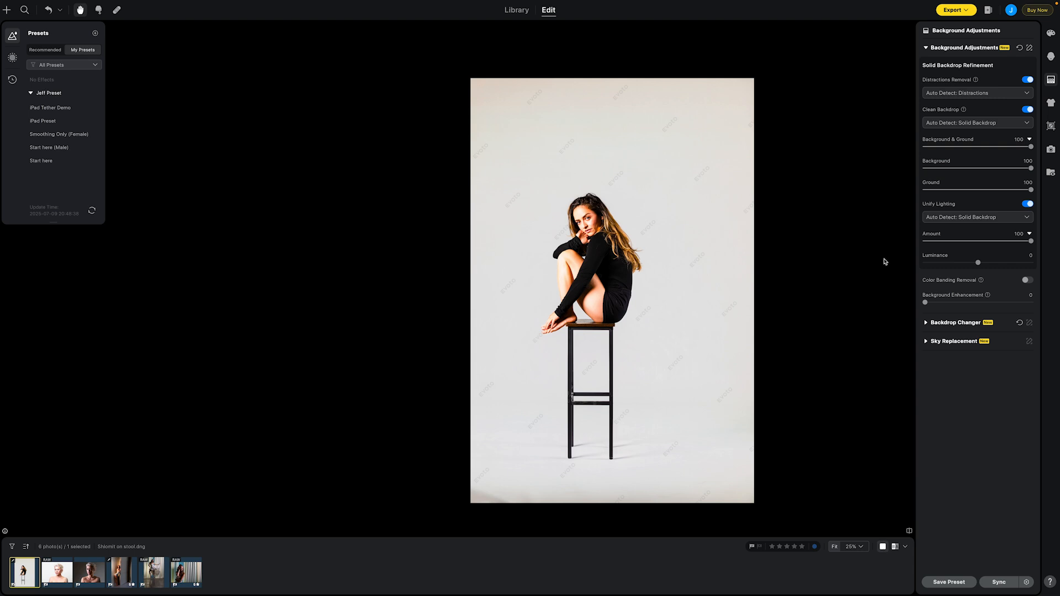
# - Lower the Unify Lighting Luminance to darken the backdrop behind the stool
pyautogui.moveTo(977, 264); pyautogui.dragTo(964, 267)
pyautogui.moveTo(963, 265); pyautogui.dragTo(946, 265)
pyautogui.moveTo(947, 265); pyautogui.dragTo(947, 266)
# - Set the face refinement for the woman on the stool to Freckles & Acne 57 and Acne 89, and check her skin
pyautogui.click(1051, 56)
pyautogui.scroll(5, 598, 225)
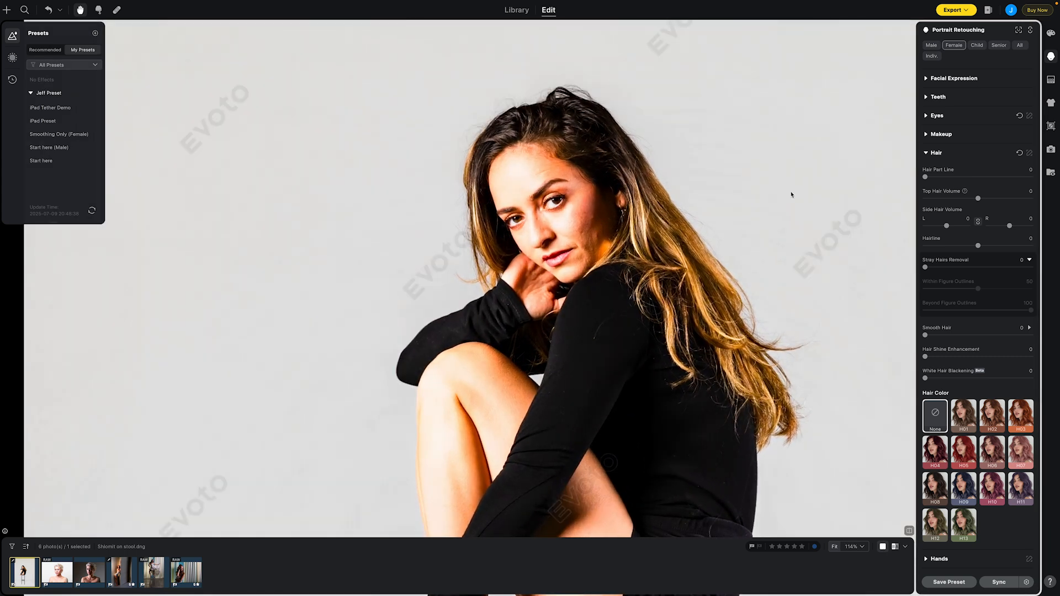
pyautogui.scroll(10, 1004, 122)
pyautogui.scroll(5, 1005, 123)
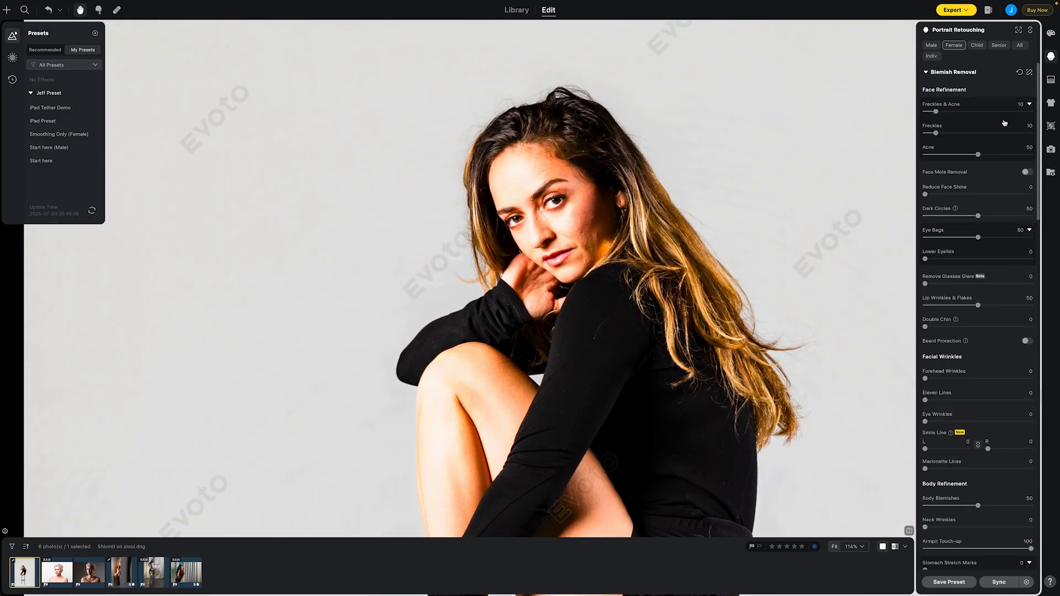
pyautogui.moveTo(978, 154); pyautogui.dragTo(1019, 155)
pyautogui.moveTo(936, 112); pyautogui.dragTo(985, 114)
pyautogui.moveTo(1018, 155); pyautogui.dragTo(1020, 155)
pyautogui.scroll(-2, 711, 304)
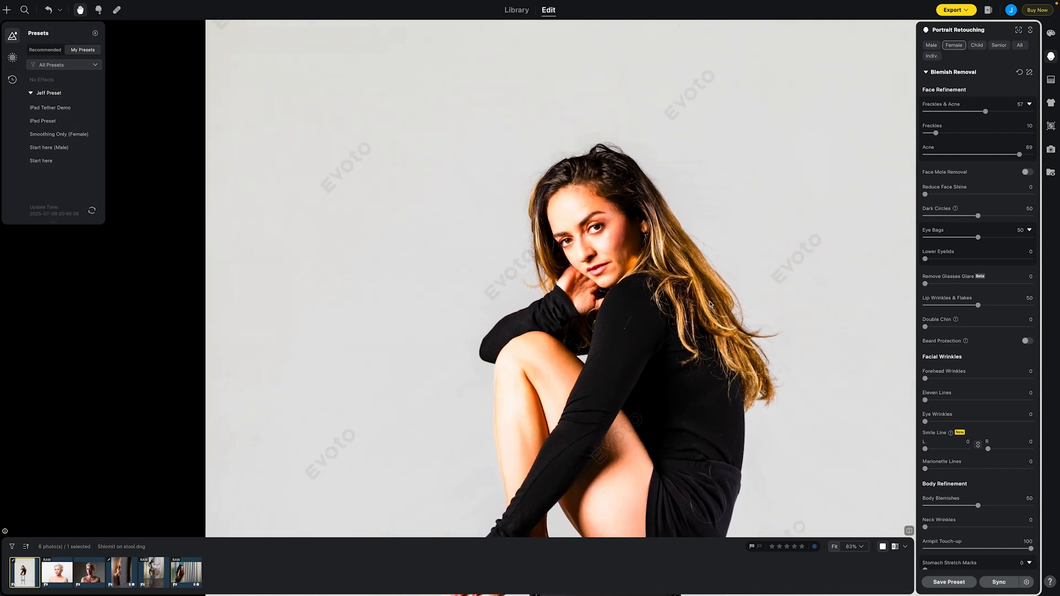
# - Shrink the Spot Healing Brush to size 4.8 and remove the curved stray hair from the black sleeve near the woman's shoulder
pyautogui.scroll(3, 649, 356)
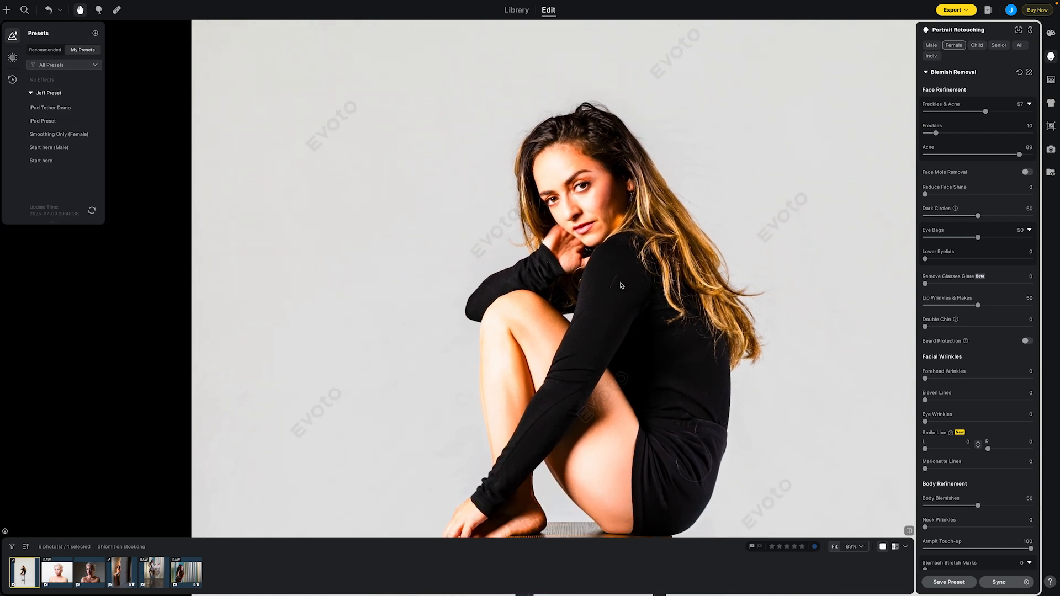
pyautogui.scroll(2, 621, 287)
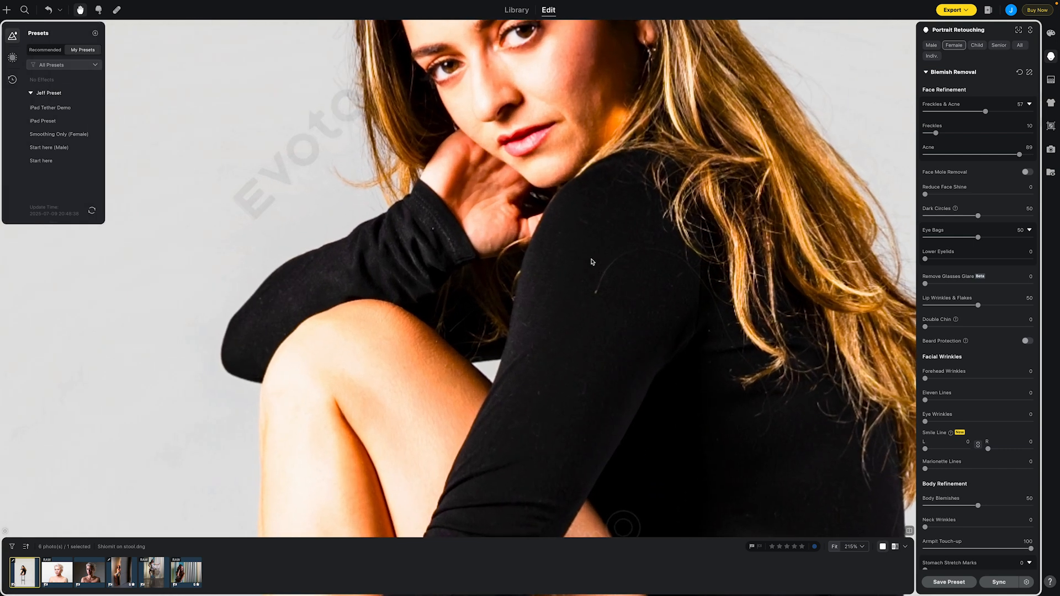
pyautogui.click(116, 9)
pyautogui.press('[')
pyautogui.press('[')
pyautogui.press('[')
pyautogui.press('[')
pyautogui.press('[')
pyautogui.press('[')
pyautogui.press('[')
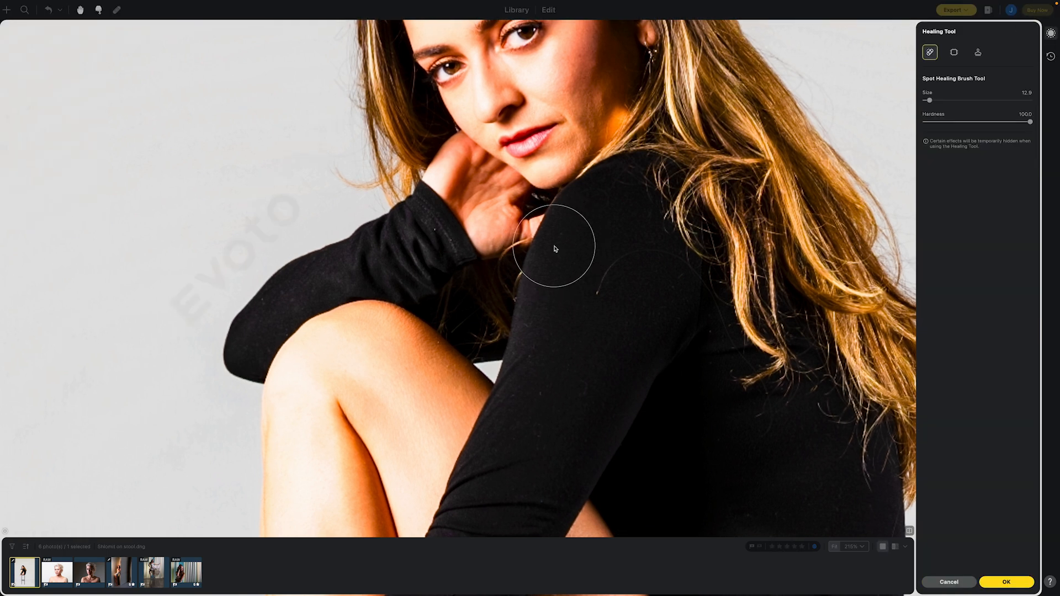
pyautogui.press('[')
pyautogui.press('[')
pyautogui.press('[')
pyautogui.press('[')
pyautogui.moveTo(627, 253); pyautogui.dragTo(599, 292)
pyautogui.click(1002, 583)
# - Heal the stray hairs on the black shorts and the back of the top, and review the whole stool photo
pyautogui.scroll(-10, 658, 379)
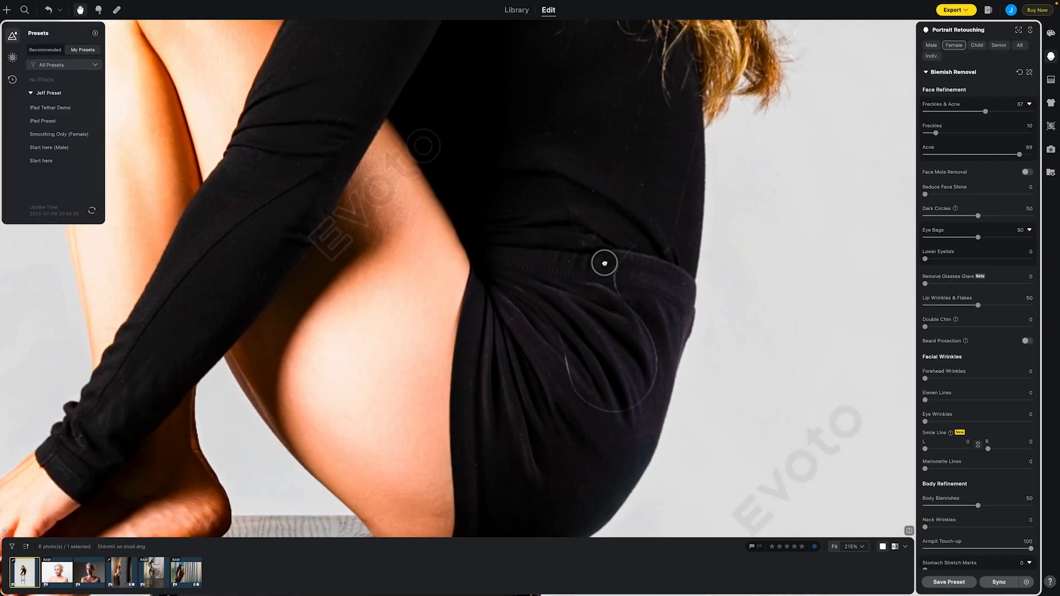
pyautogui.click(117, 10)
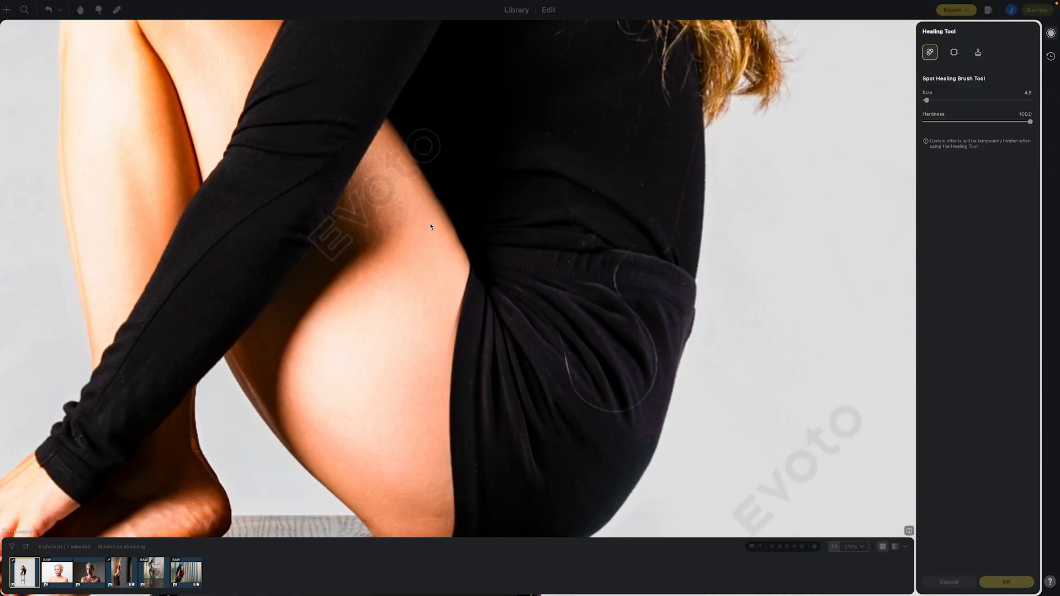
pyautogui.click(563, 343)
pyautogui.moveTo(579, 392)
pyautogui.mouseDown()
pyautogui.moveTo(620, 408)
pyautogui.moveTo(646, 396)
pyautogui.moveTo(653, 365)
pyautogui.moveTo(621, 300)
pyautogui.moveTo(625, 255)
pyautogui.mouseUp()
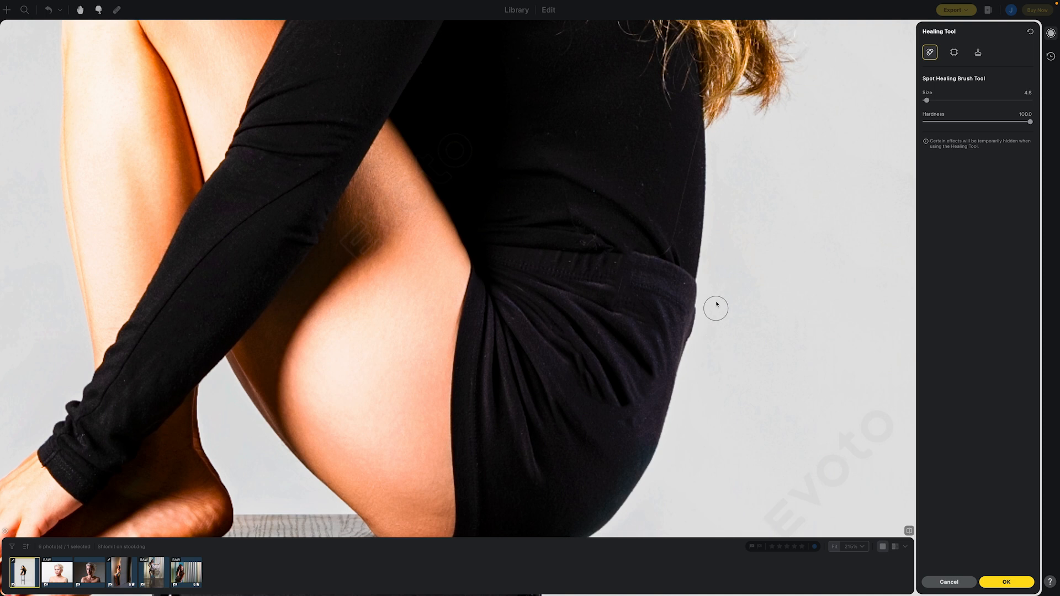
pyautogui.press('[')
pyautogui.press('[')
pyautogui.press('[')
pyautogui.moveTo(694, 147); pyautogui.dragTo(668, 248)
pyautogui.click(994, 582)
pyautogui.scroll(-10, 712, 389)
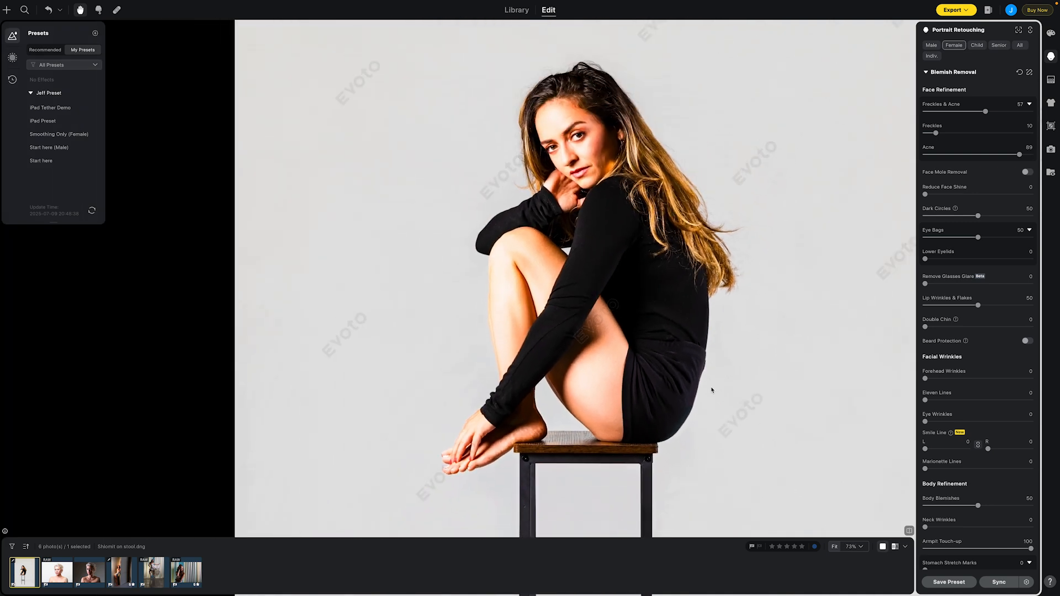
pyautogui.moveTo(712, 389); pyautogui.dragTo(631, 299)
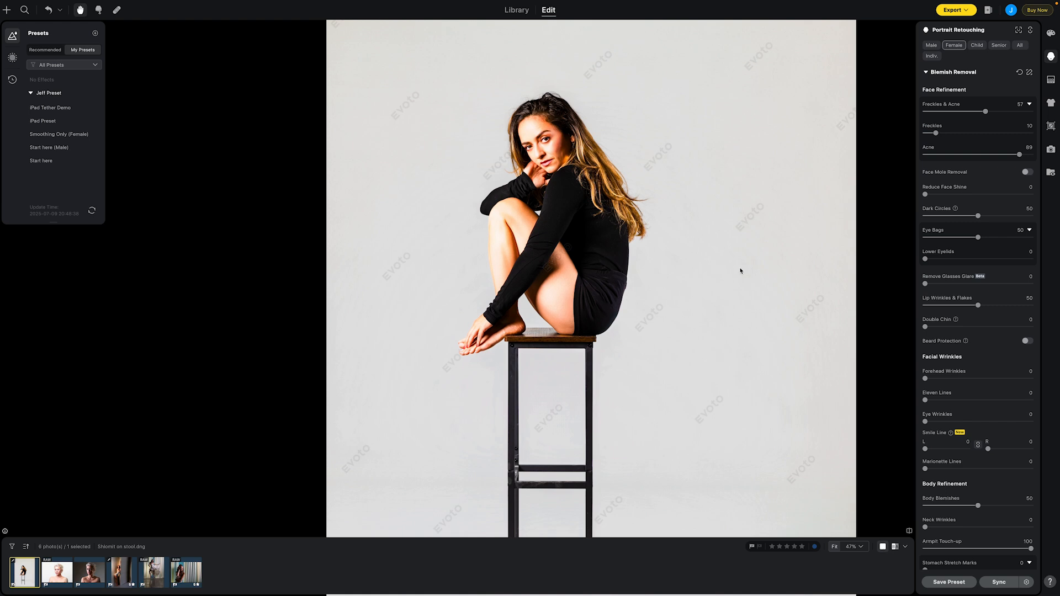
pyautogui.scroll(-4, 721, 274)
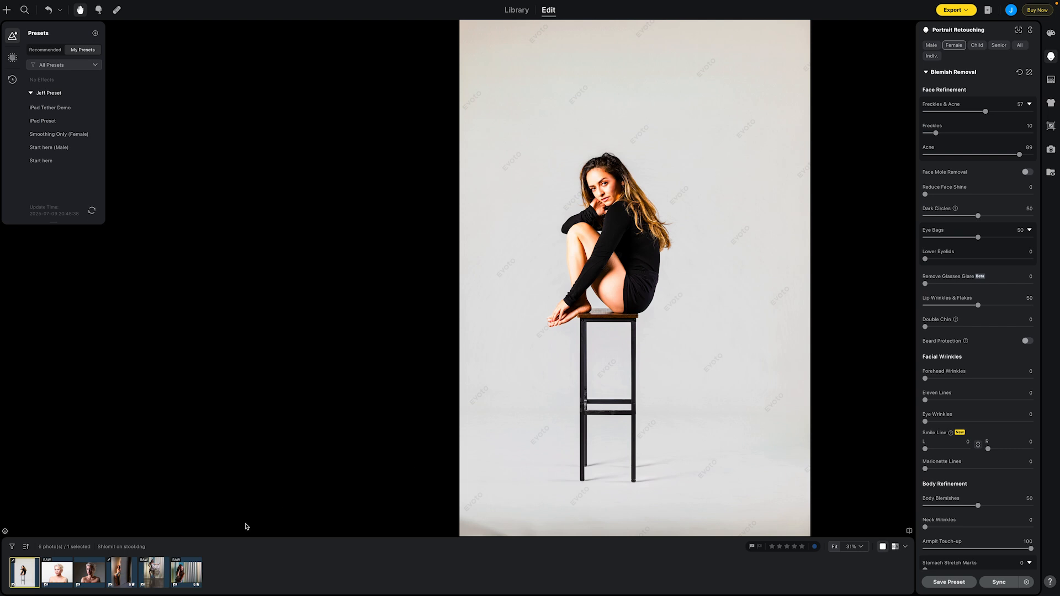
# - Apply the Start here preset to the beauty portrait with the dark gray backdrop and inspect the face
pyautogui.click(96, 577)
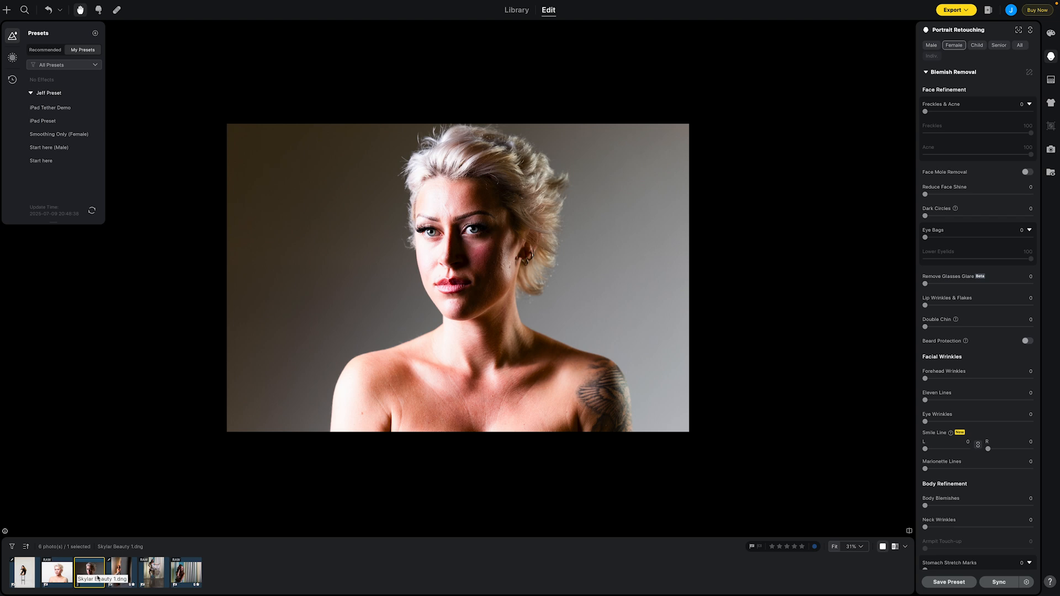
pyautogui.scroll(3, 408, 296)
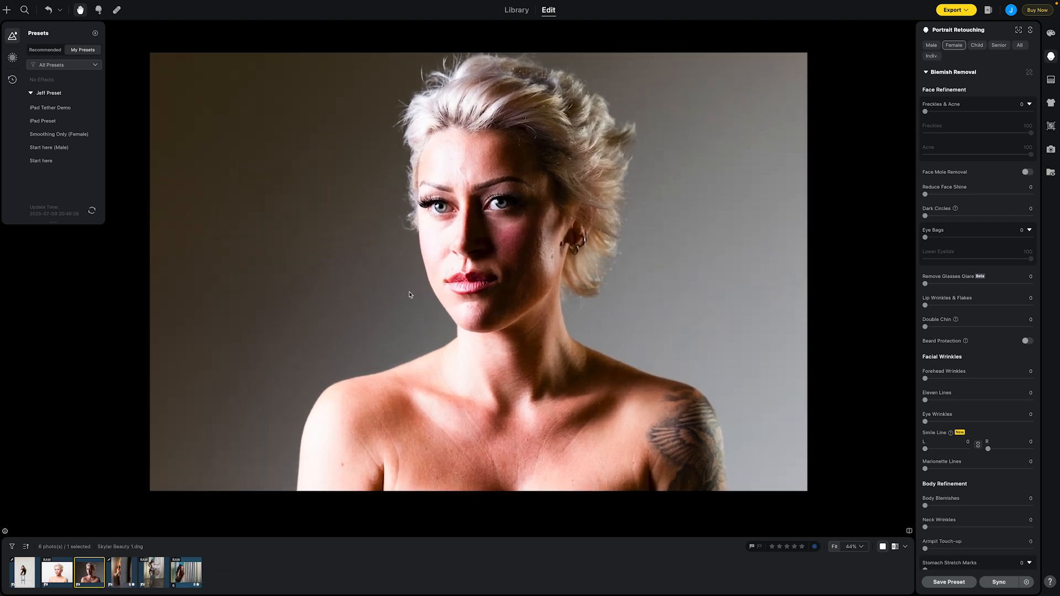
pyautogui.click(34, 161)
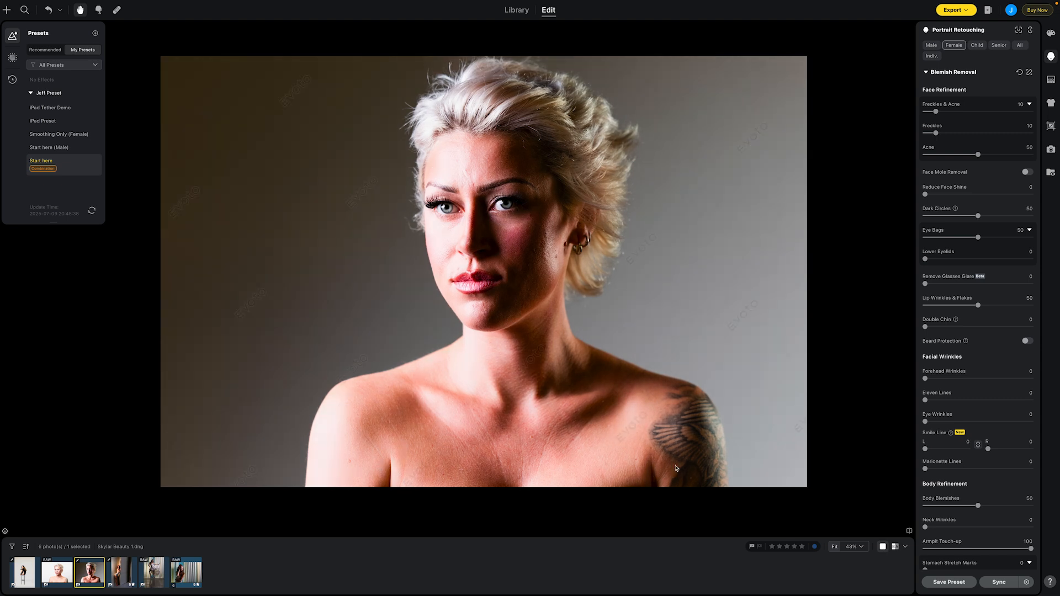
pyautogui.scroll(3, 506, 198)
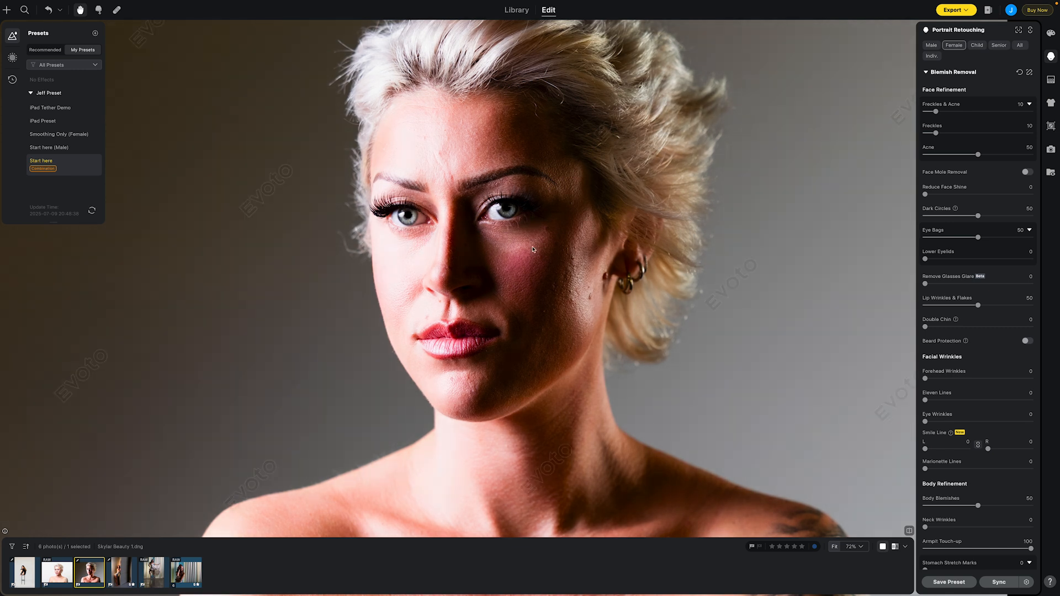
pyautogui.scroll(3, 533, 250)
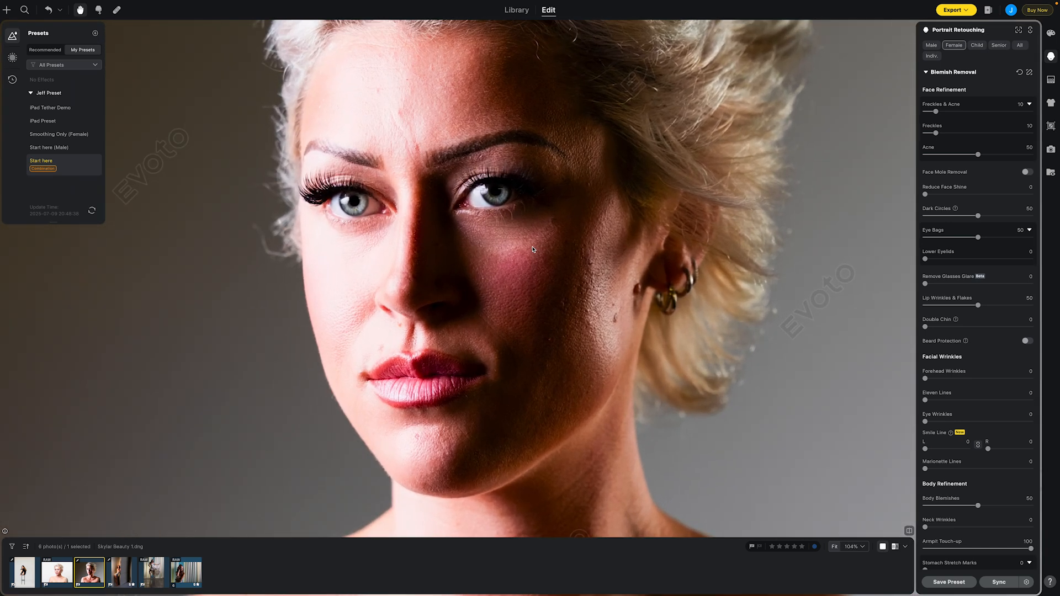
pyautogui.scroll(-5, 533, 249)
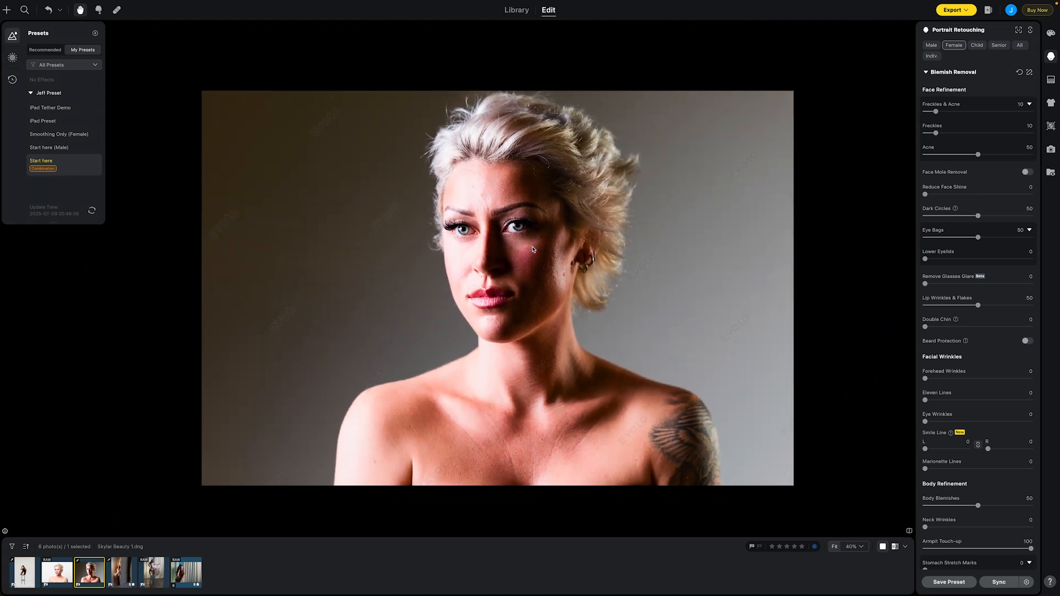
pyautogui.scroll(1, 533, 250)
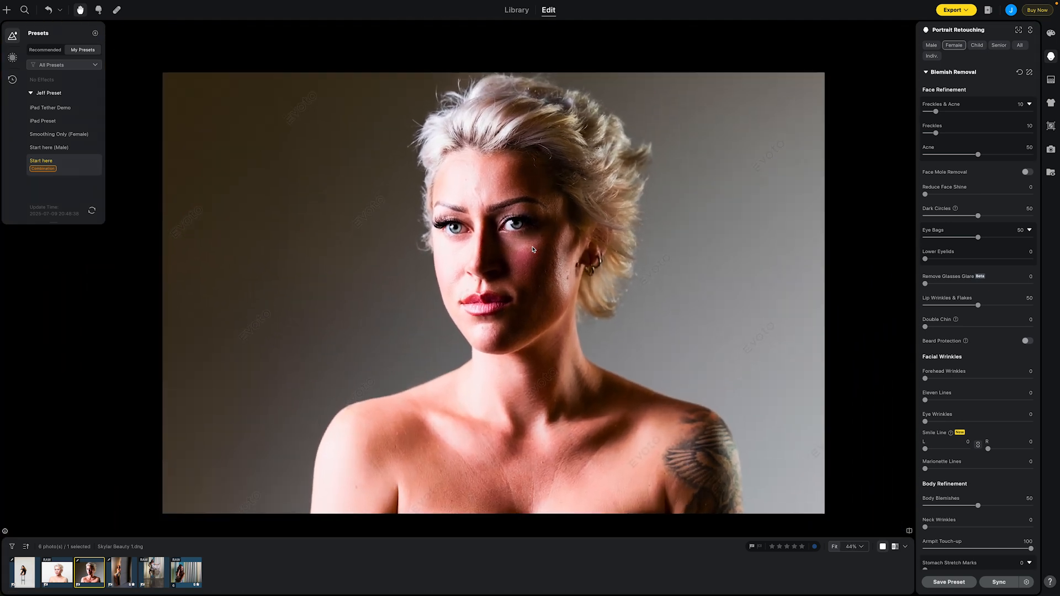
# - Heal the line running down the forehead between the brows in the dark-backdrop portrait with the Spot Healing Brush
pyautogui.scroll(4, 533, 250)
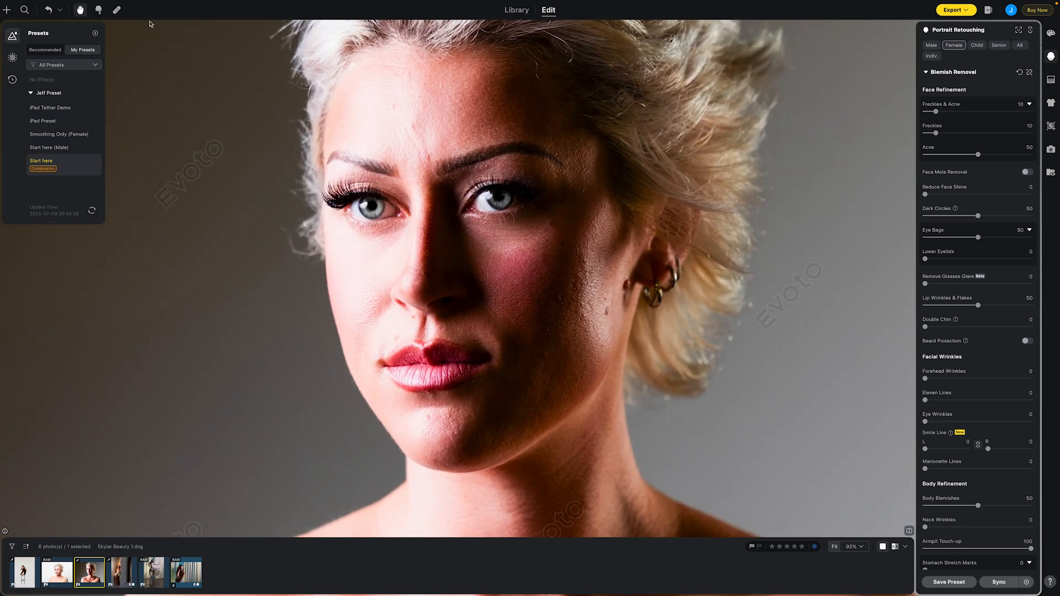
pyautogui.click(116, 10)
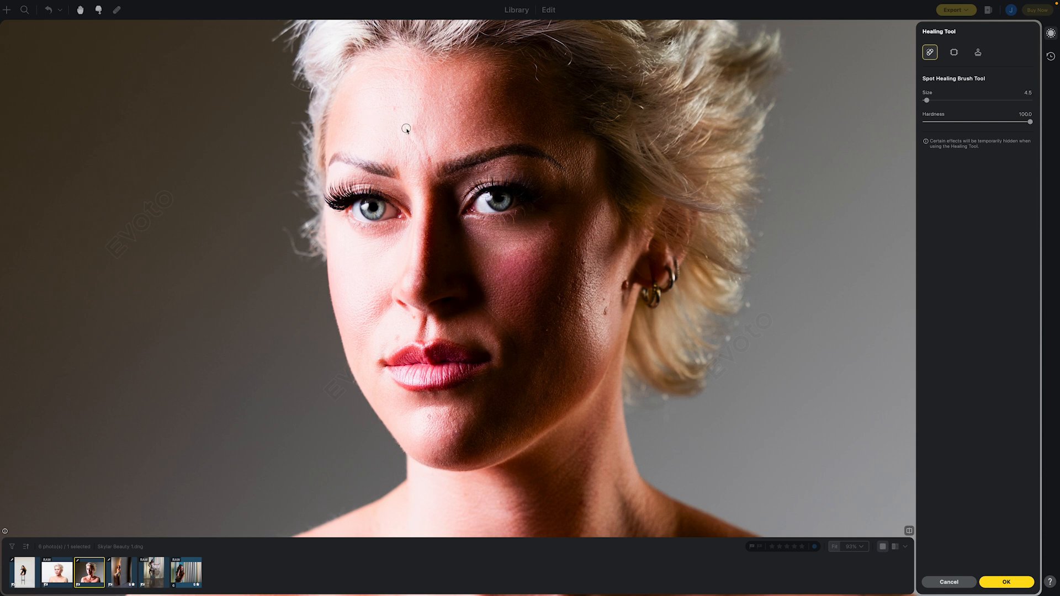
pyautogui.moveTo(406, 128)
pyautogui.mouseDown()
pyautogui.moveTo(424, 170)
pyautogui.moveTo(419, 127)
pyautogui.moveTo(426, 171)
pyautogui.mouseUp()
pyautogui.click(994, 582)
# - Examine the neck, chest and facial skin of the dark-backdrop portrait up close and as a whole
pyautogui.moveTo(644, 440); pyautogui.dragTo(633, 237)
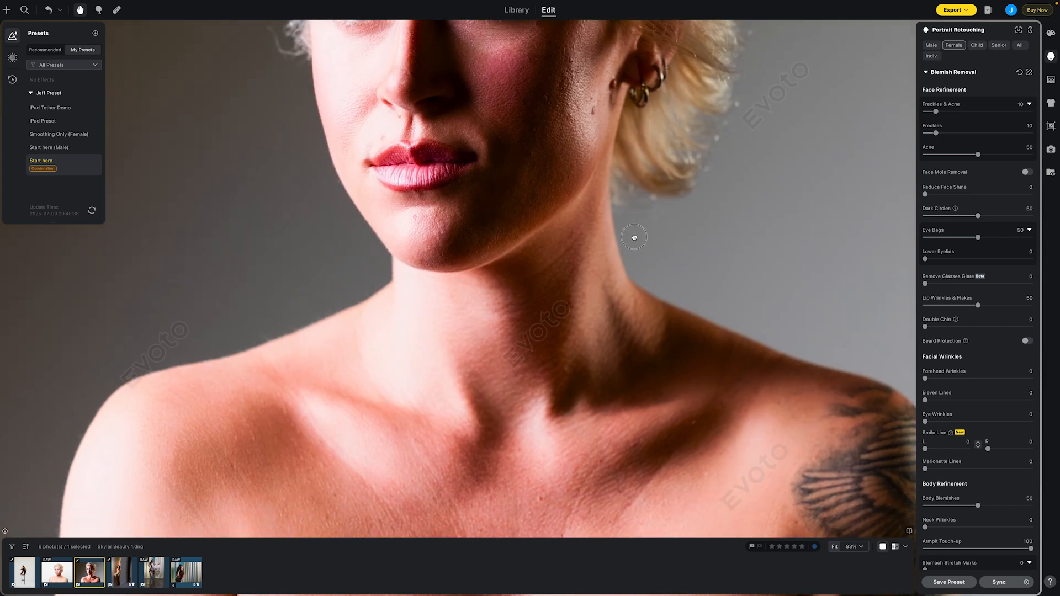
pyautogui.scroll(-5, 634, 237)
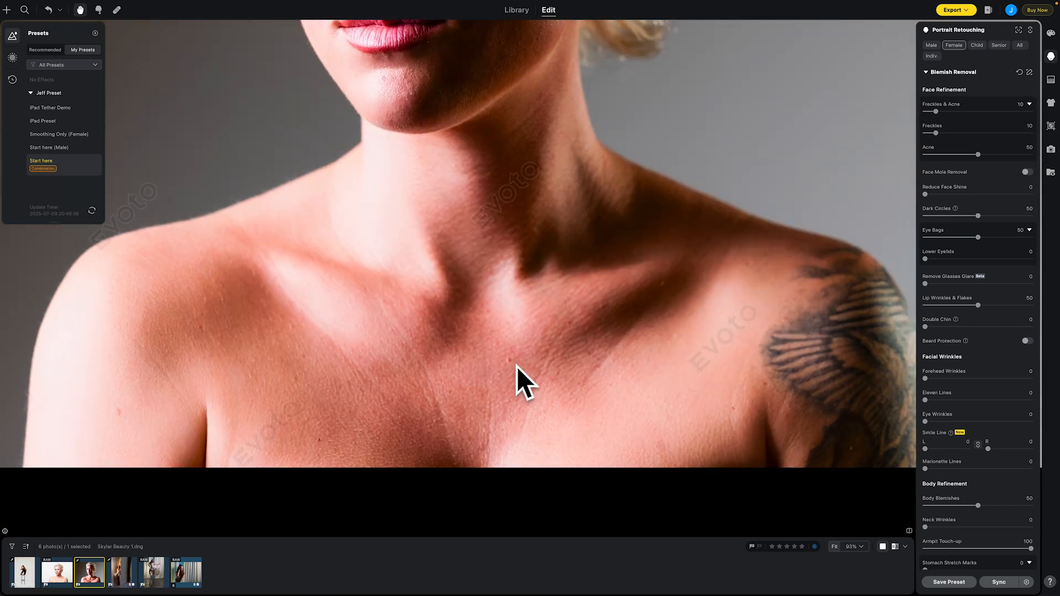
pyautogui.scroll(-5, 505, 380)
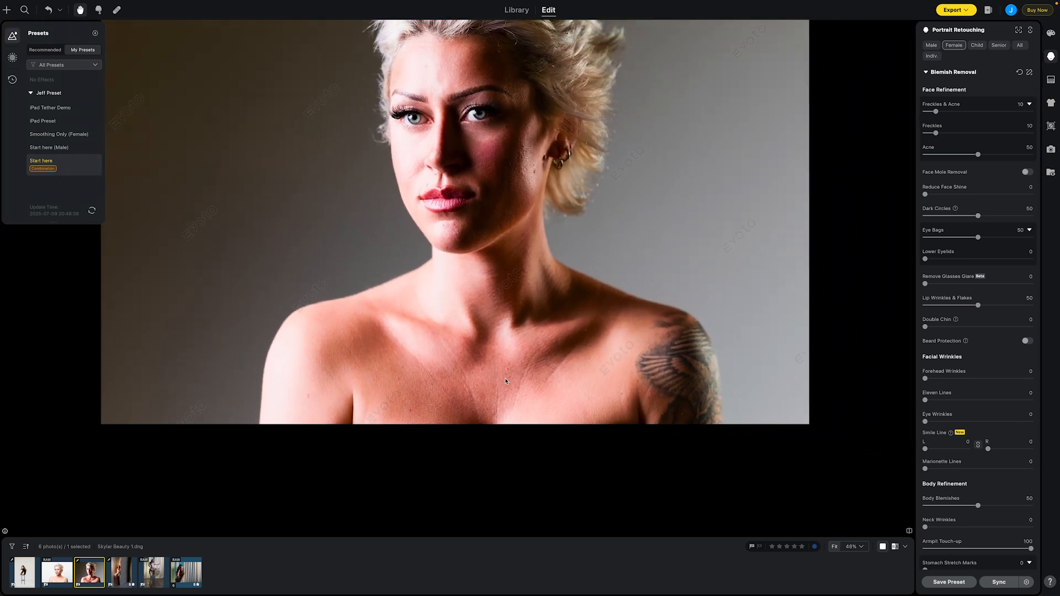
pyautogui.scroll(-2, 505, 380)
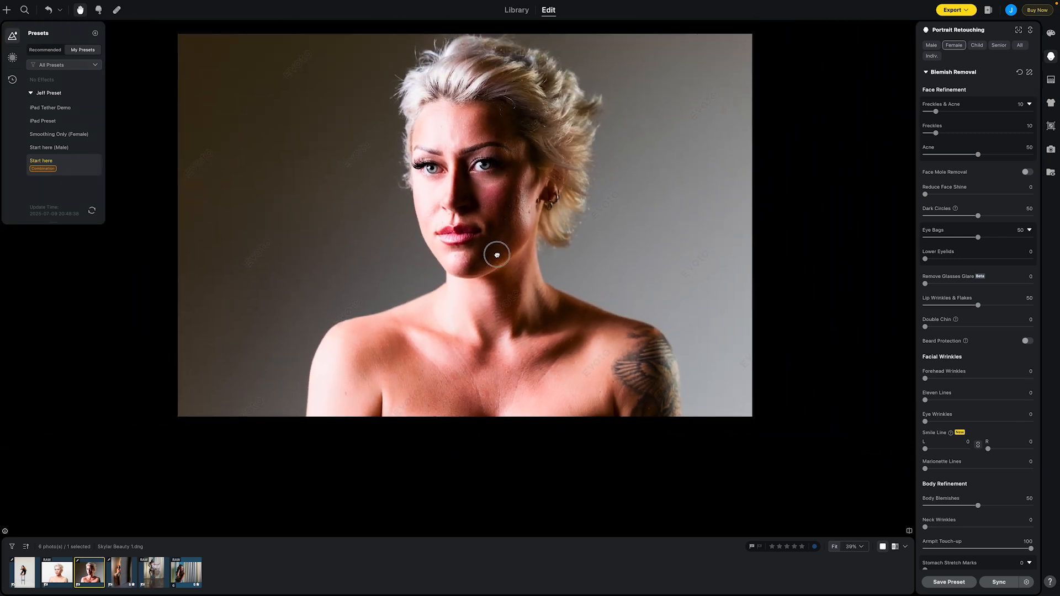
pyautogui.moveTo(497, 255); pyautogui.dragTo(497, 302)
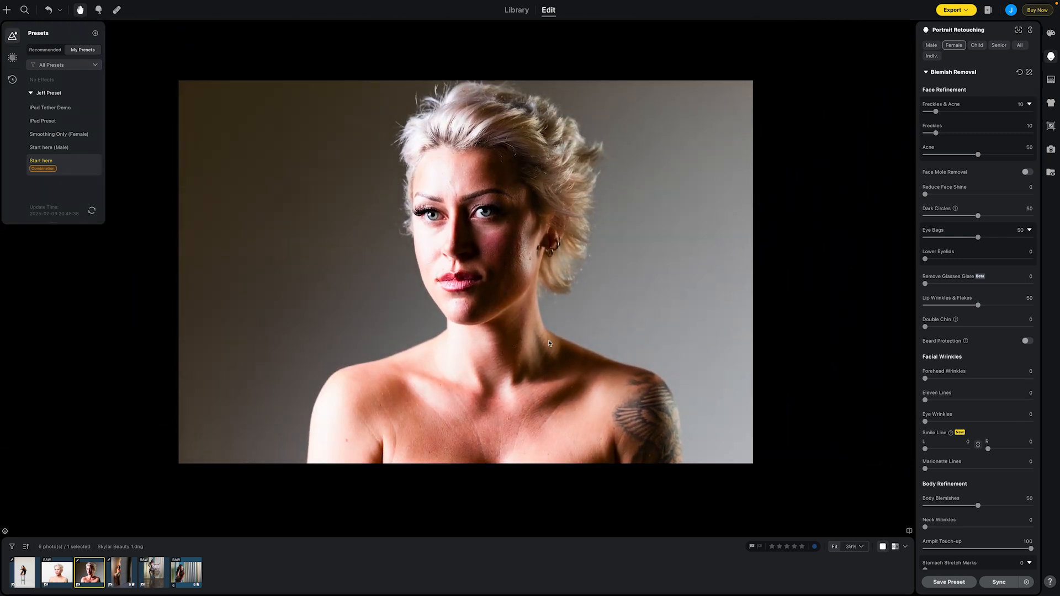
pyautogui.scroll(5, 478, 244)
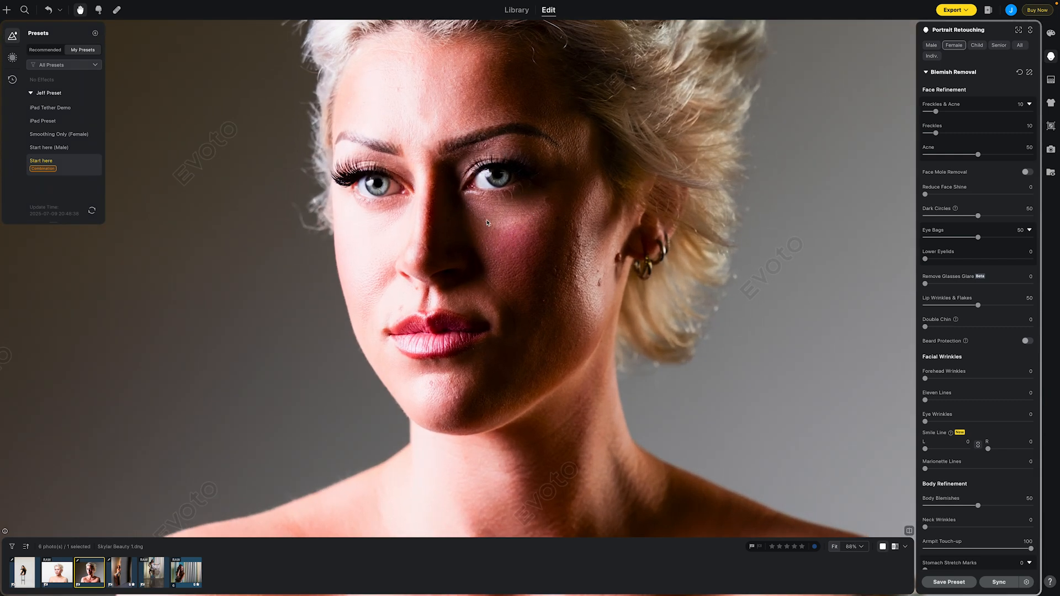
pyautogui.scroll(-5, 509, 245)
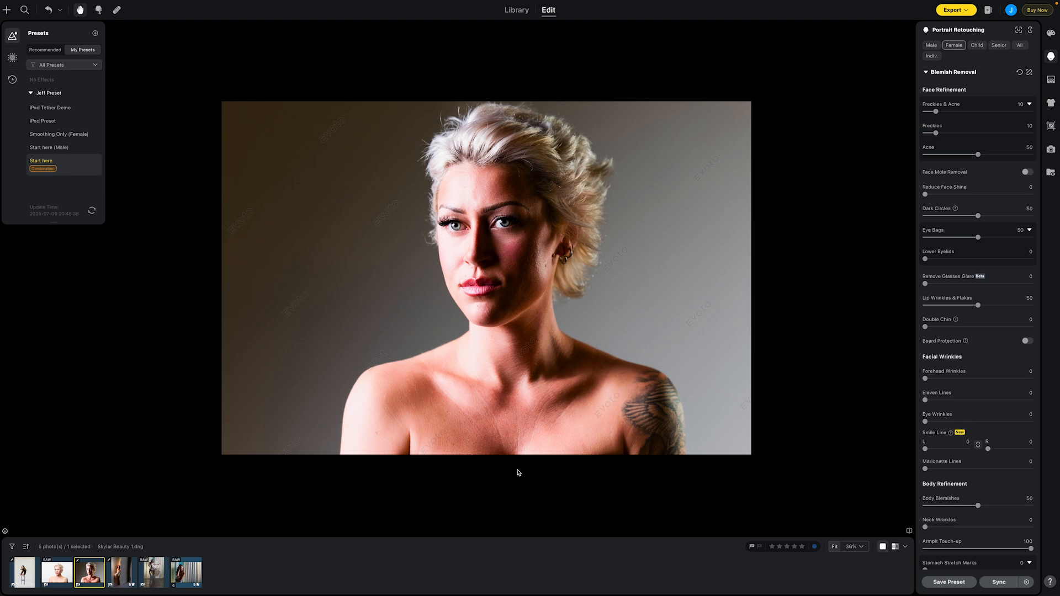
# - Apply the Start here preset to the beauty portrait with the white backdrop and inspect the skin on her face
pyautogui.click(67, 574)
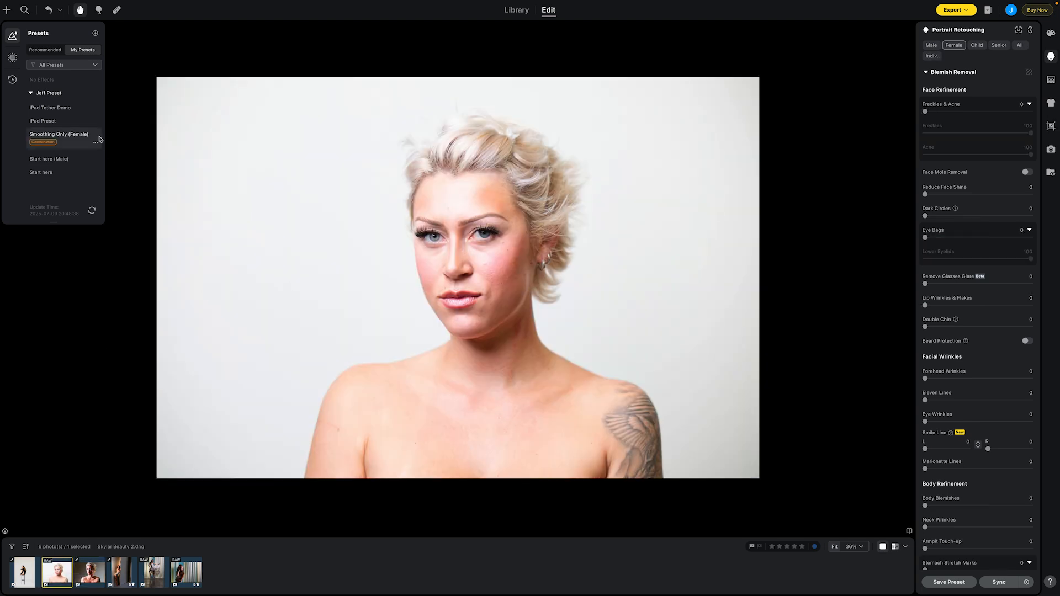
pyautogui.click(60, 167)
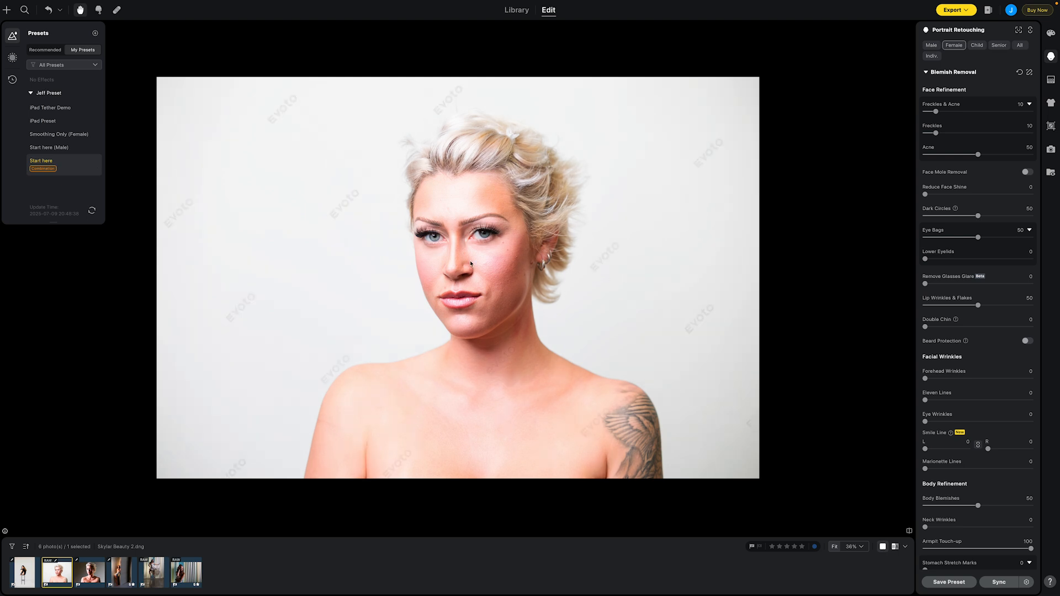
pyautogui.scroll(5, 471, 264)
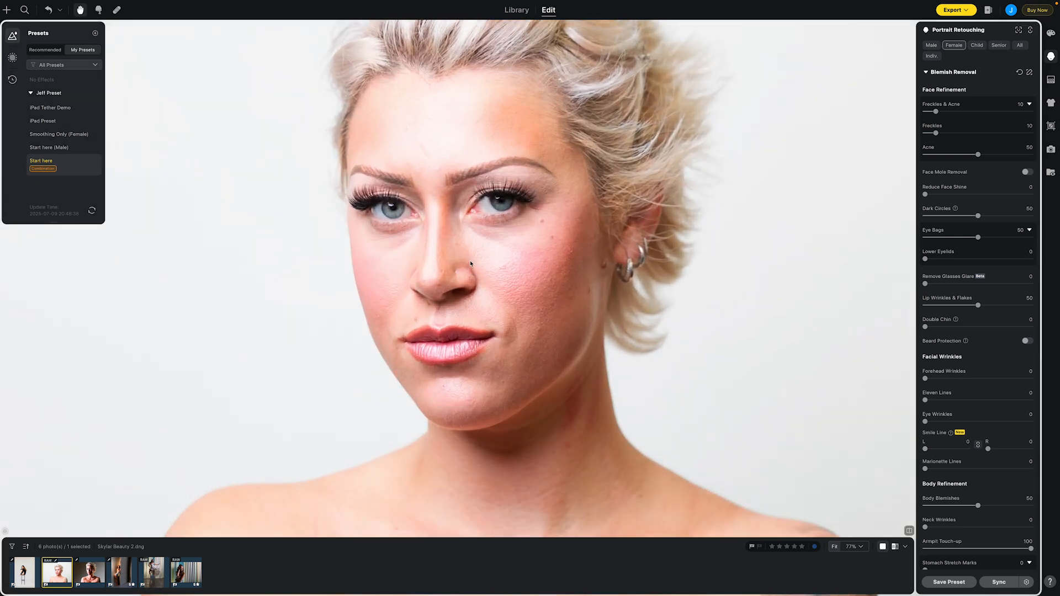
pyautogui.scroll(-1, 562, 305)
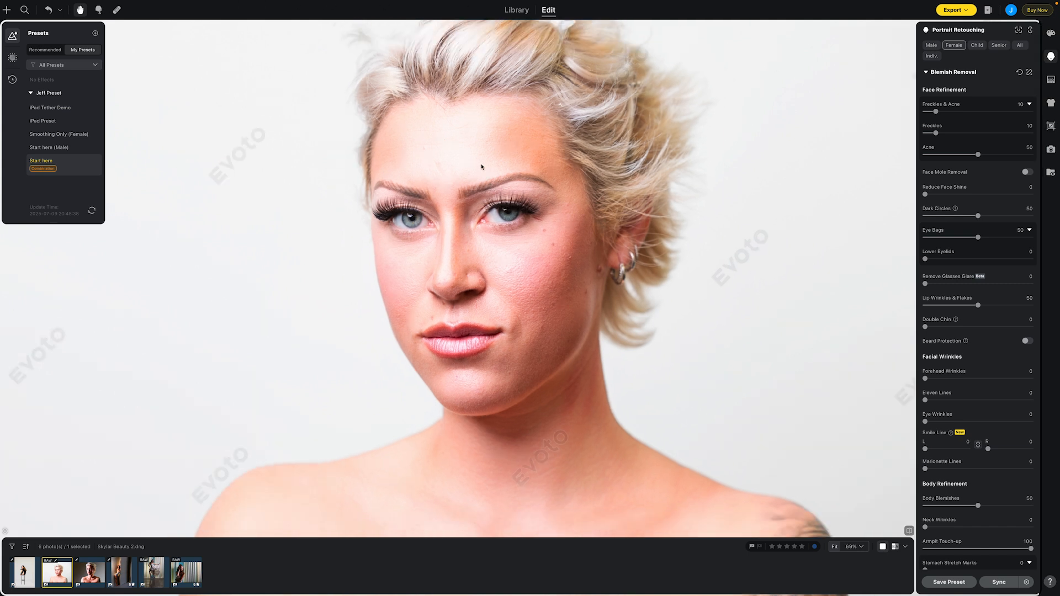
# - Touch up the forehead in the white-backdrop portrait with the Spot Healing Brush
pyautogui.scroll(4, 428, 171)
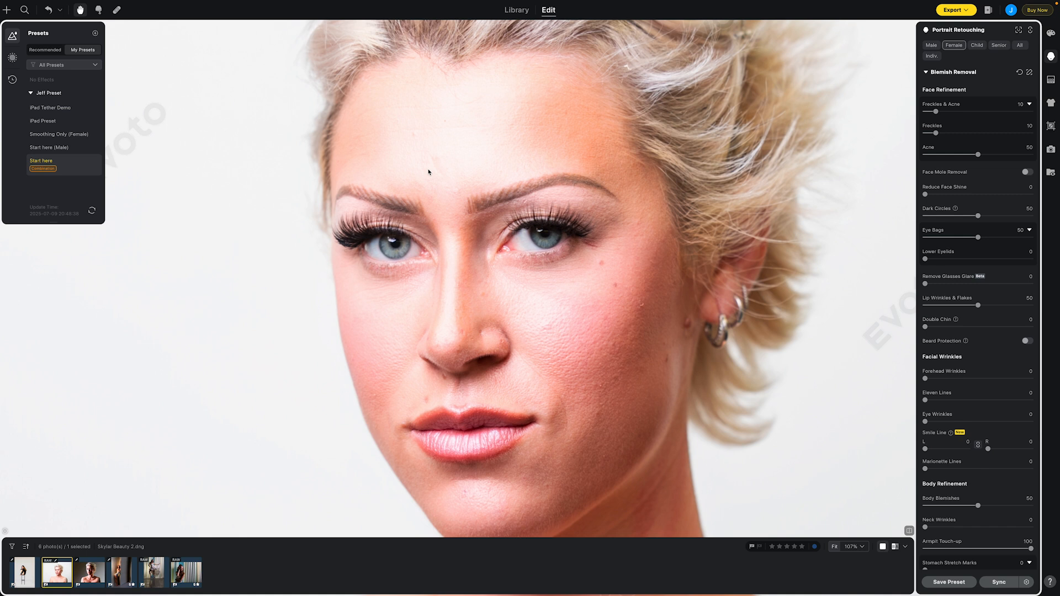
pyautogui.click(116, 9)
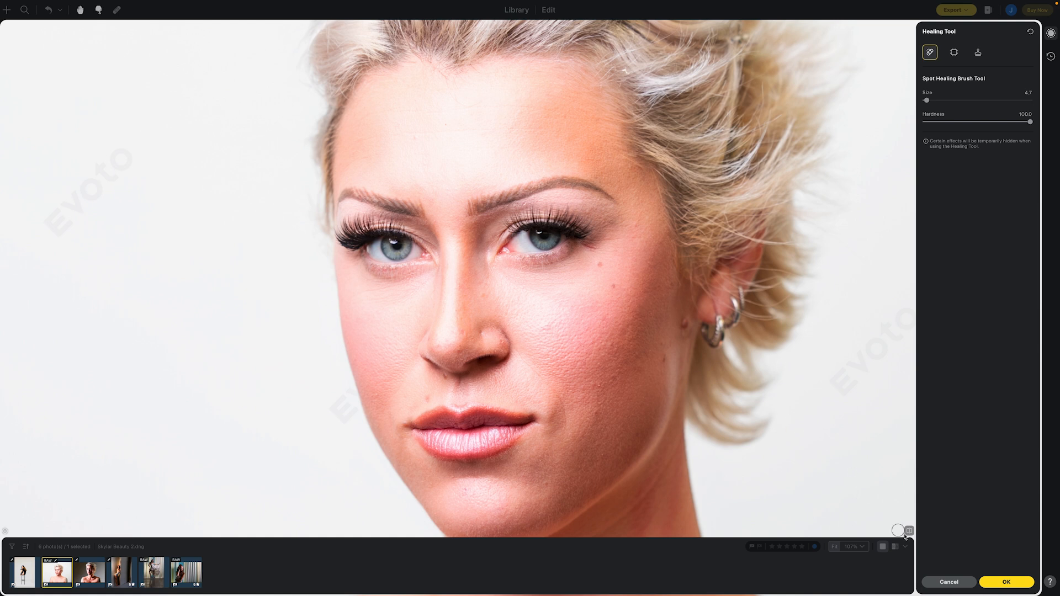
pyautogui.click(998, 583)
pyautogui.scroll(-4, 704, 417)
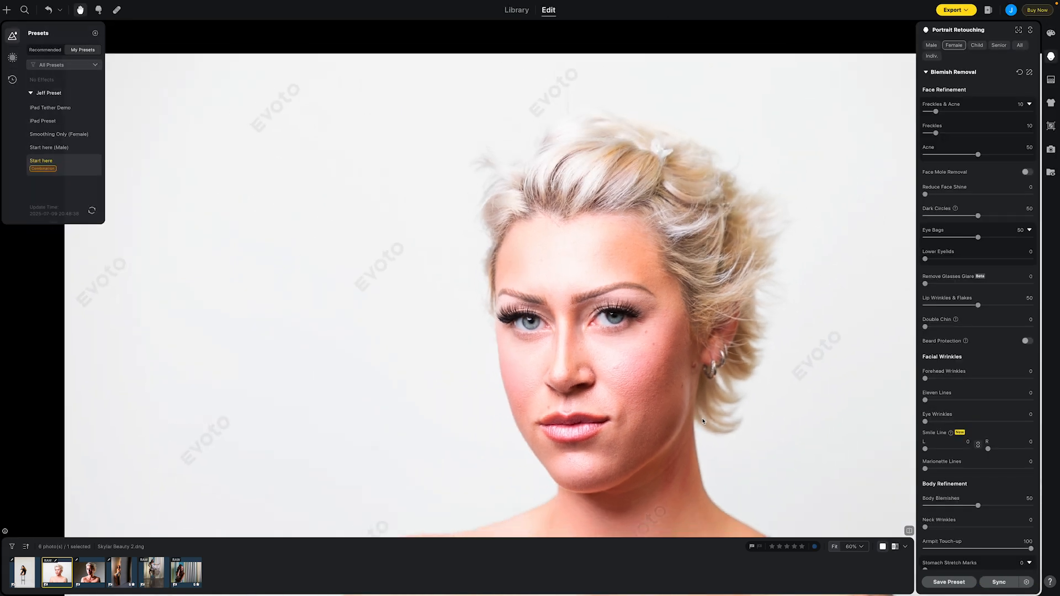
# - Look over the white-backdrop portrait and its Blemish Removal, Body Refinement and Skin Retouching settings
pyautogui.moveTo(700, 418); pyautogui.dragTo(596, 354)
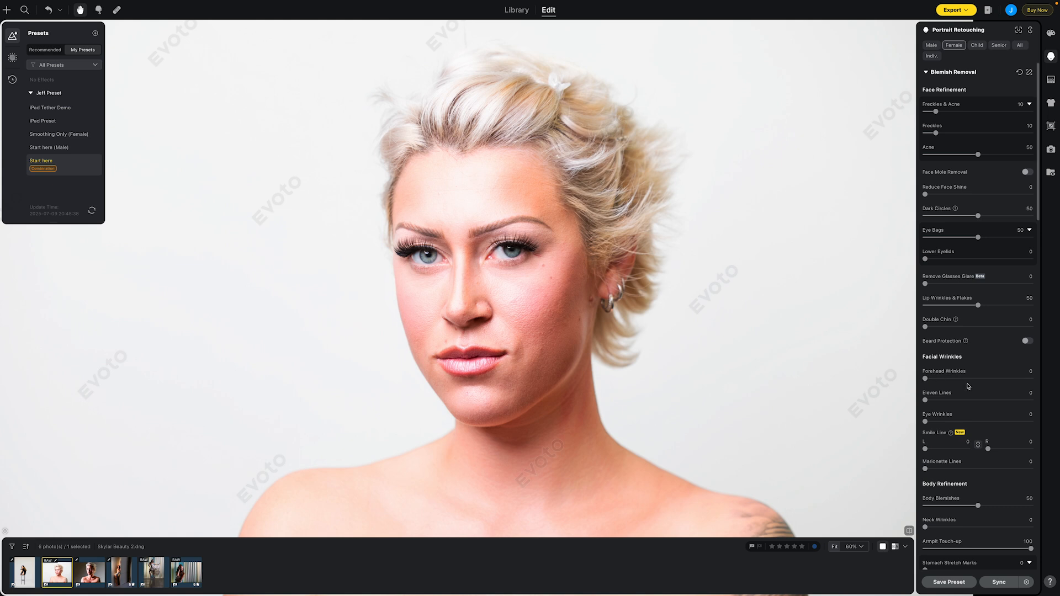
pyautogui.scroll(-4, 968, 386)
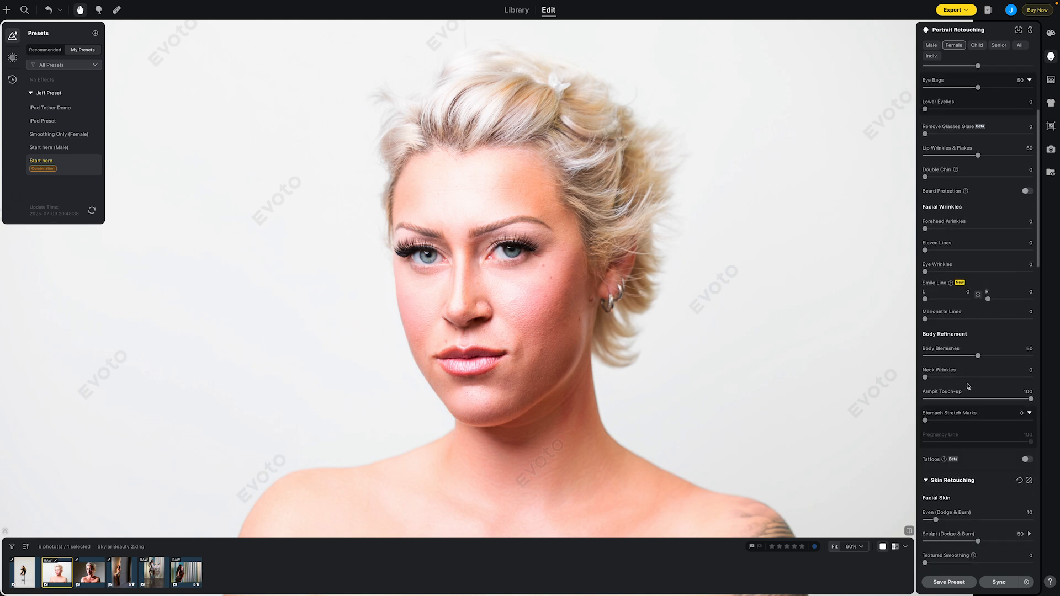
pyautogui.scroll(4, 967, 386)
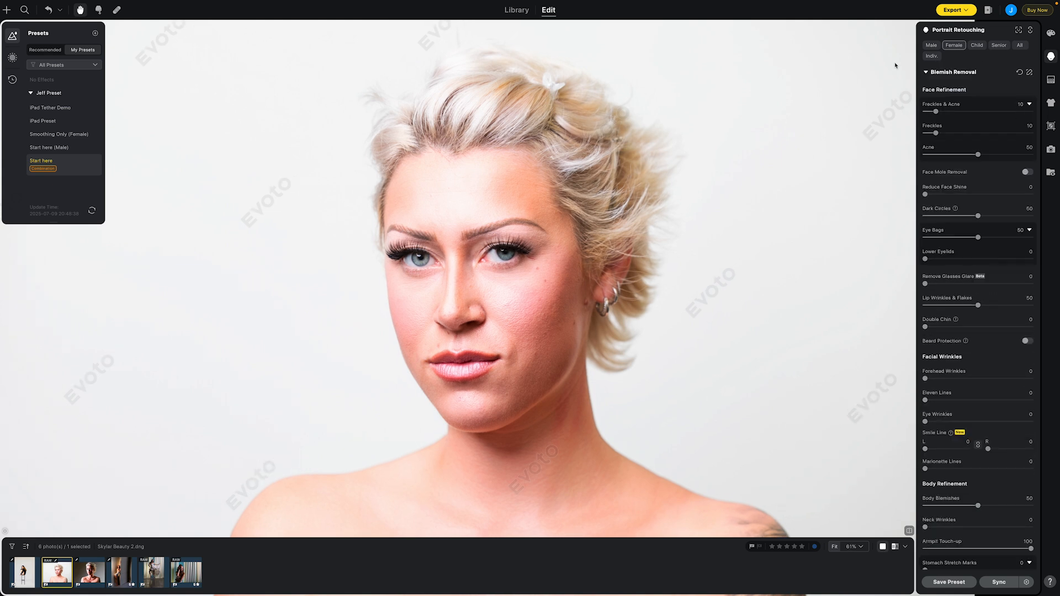
# - Set Neck Wrinkles to 70 for the white-backdrop portrait under Body Refinement
pyautogui.scroll(-3, 1021, 294)
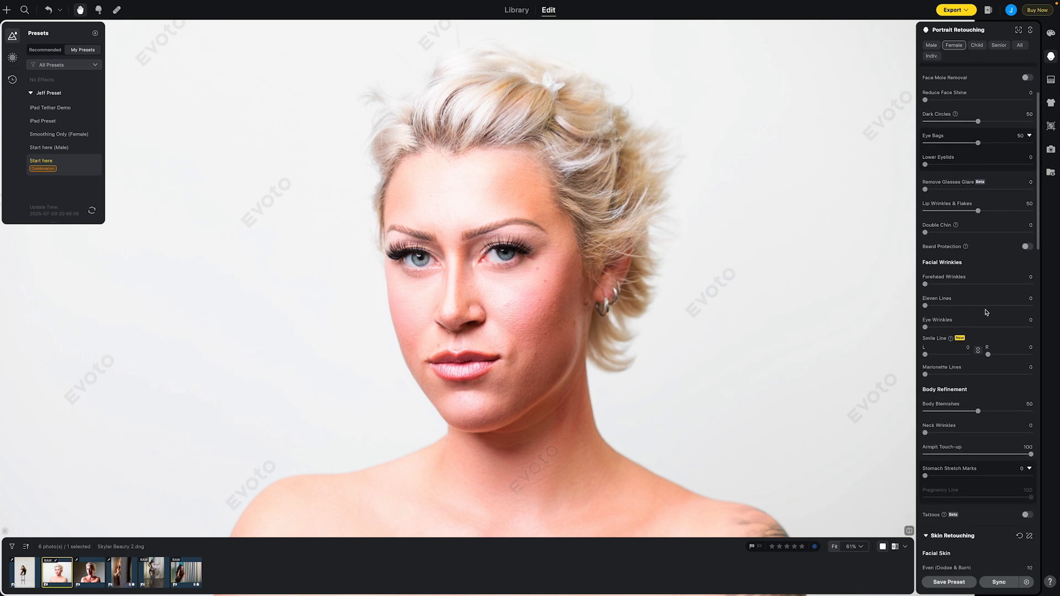
pyautogui.moveTo(926, 433); pyautogui.dragTo(986, 433)
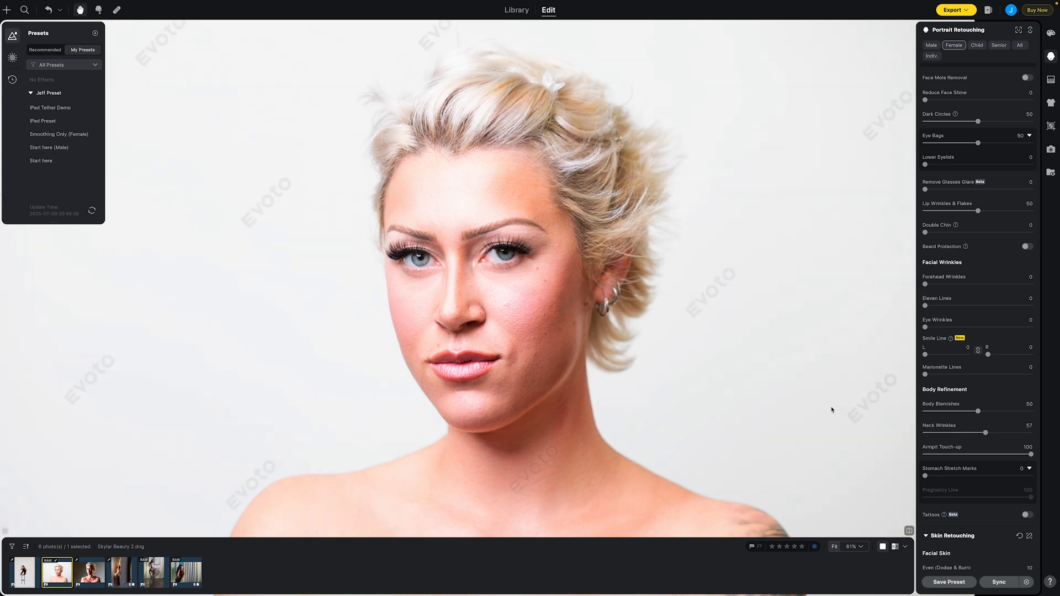
pyautogui.scroll(-3, 743, 378)
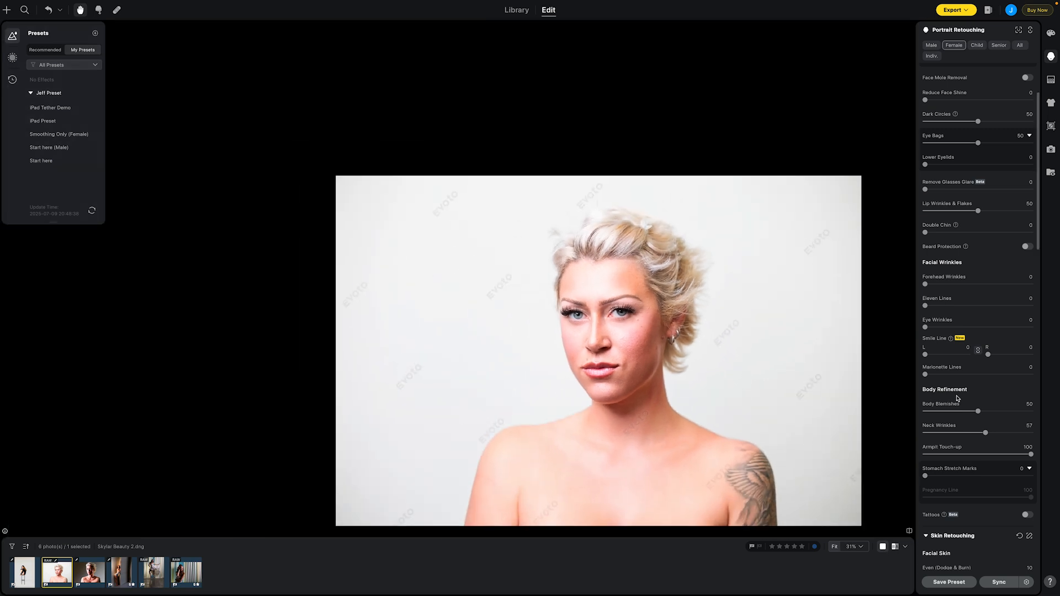
pyautogui.moveTo(985, 433); pyautogui.dragTo(1000, 434)
# - Try to remove the white hair clip with the Spot Healing Brush and undo the stroke
pyautogui.scroll(5, 586, 258)
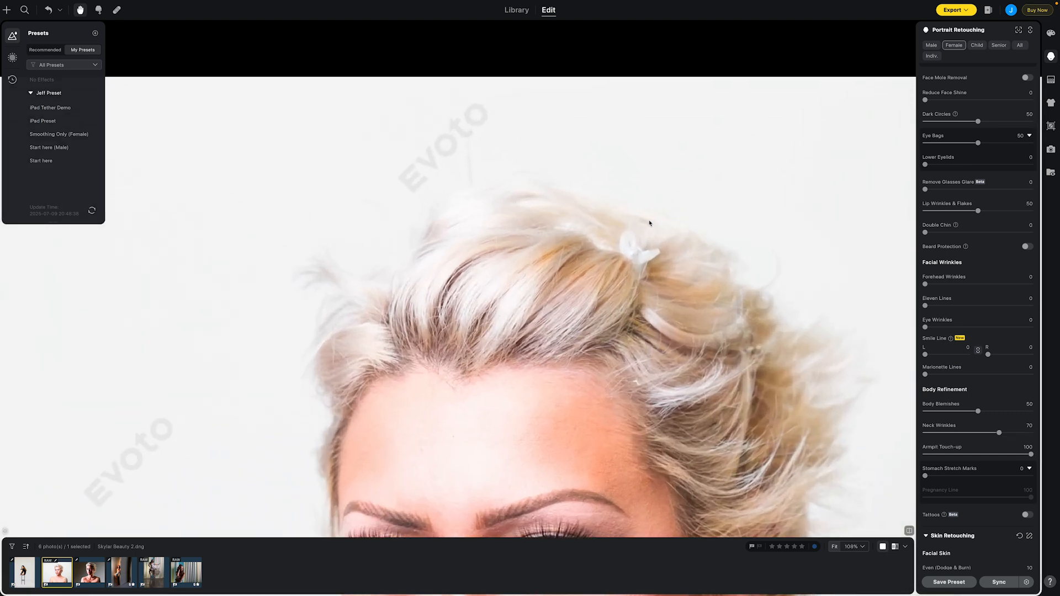
pyautogui.scroll(1, 649, 223)
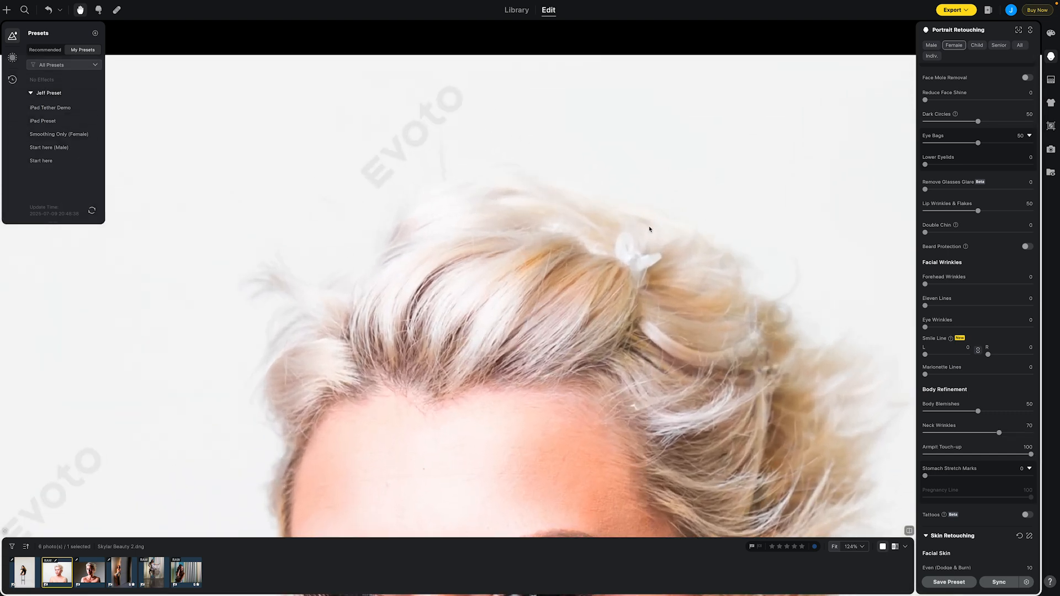
pyautogui.click(116, 10)
pyautogui.moveTo(613, 236)
pyautogui.mouseDown()
pyautogui.moveTo(613, 262)
pyautogui.moveTo(652, 273)
pyautogui.moveTo(622, 237)
pyautogui.moveTo(619, 253)
pyautogui.moveTo(647, 264)
pyautogui.mouseUp()
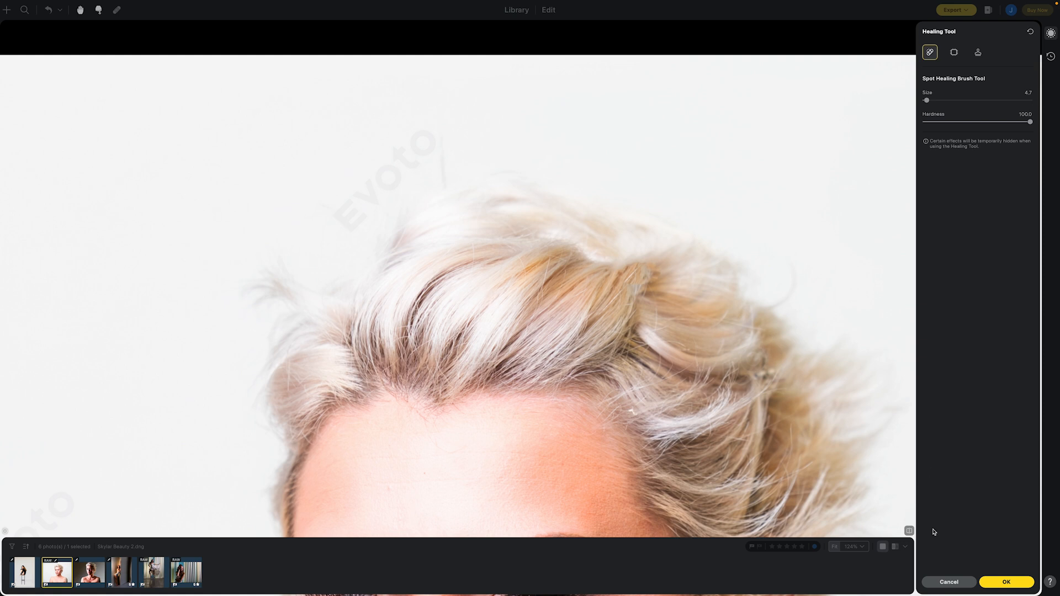
pyautogui.hotkey('ctrl', 'z')
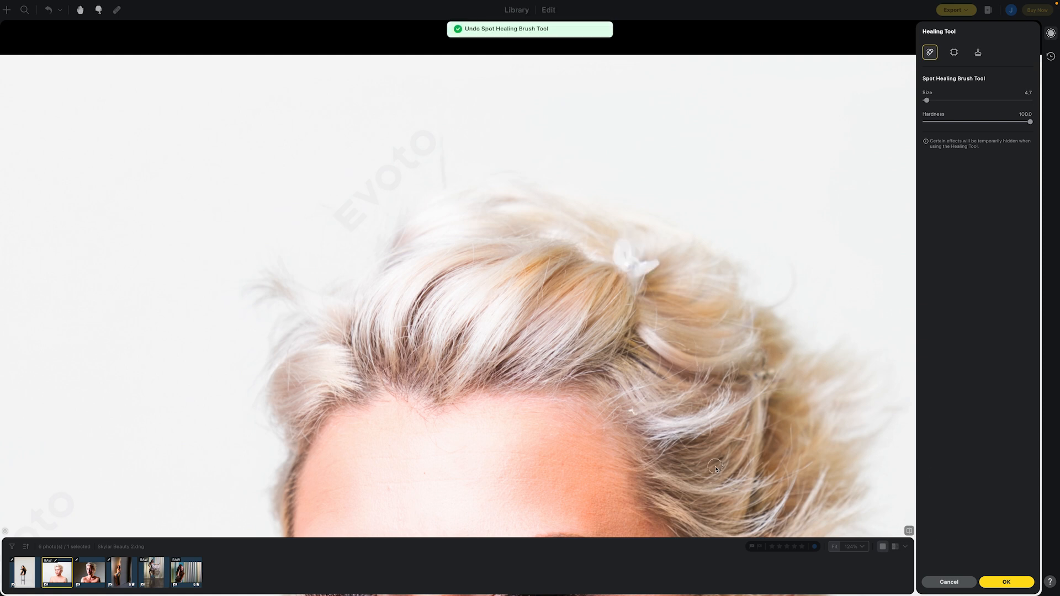
pyautogui.click(1005, 582)
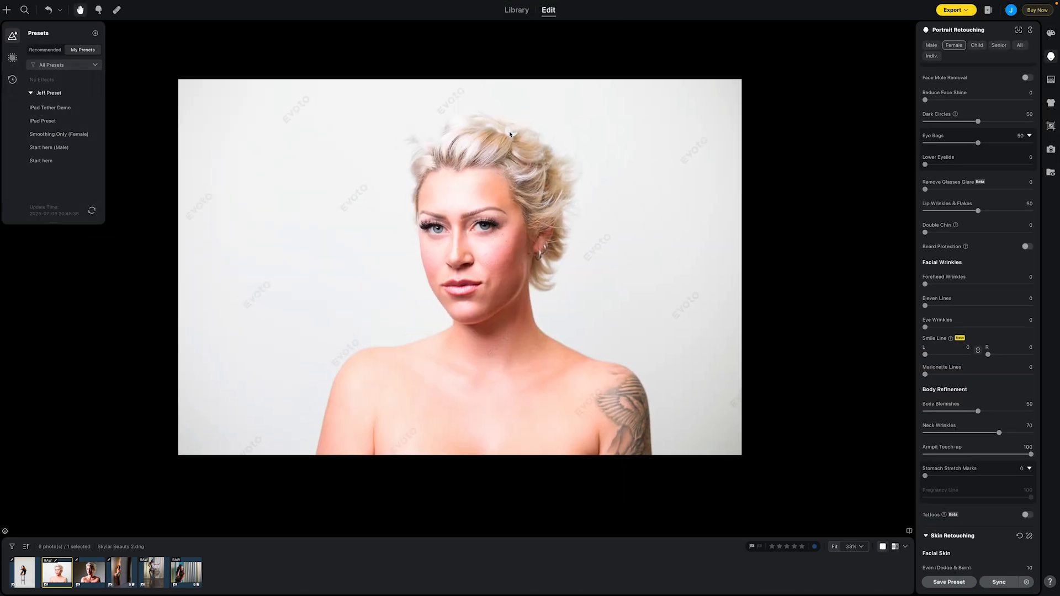
# - Compare the white-backdrop and dark-backdrop beauty portraits and view the red-haired model's photo
pyautogui.scroll(3, 511, 134)
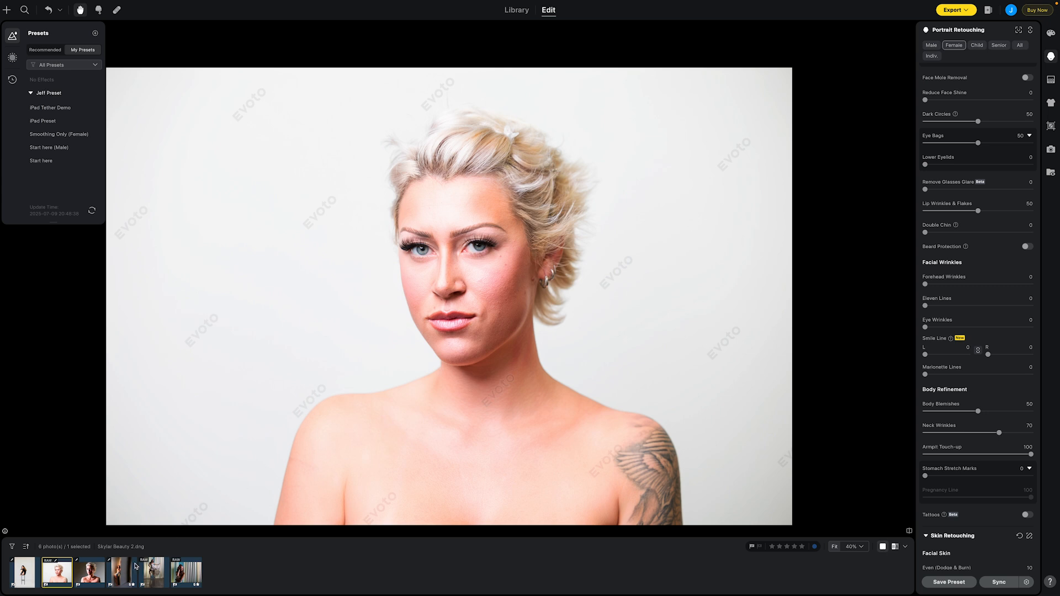
pyautogui.click(95, 574)
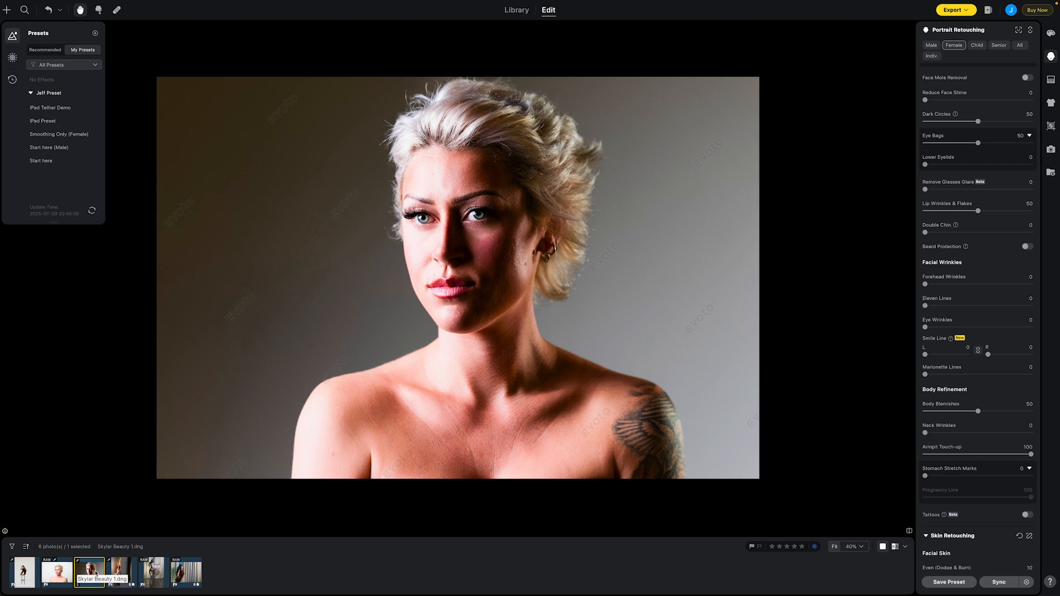
pyautogui.press('Left')
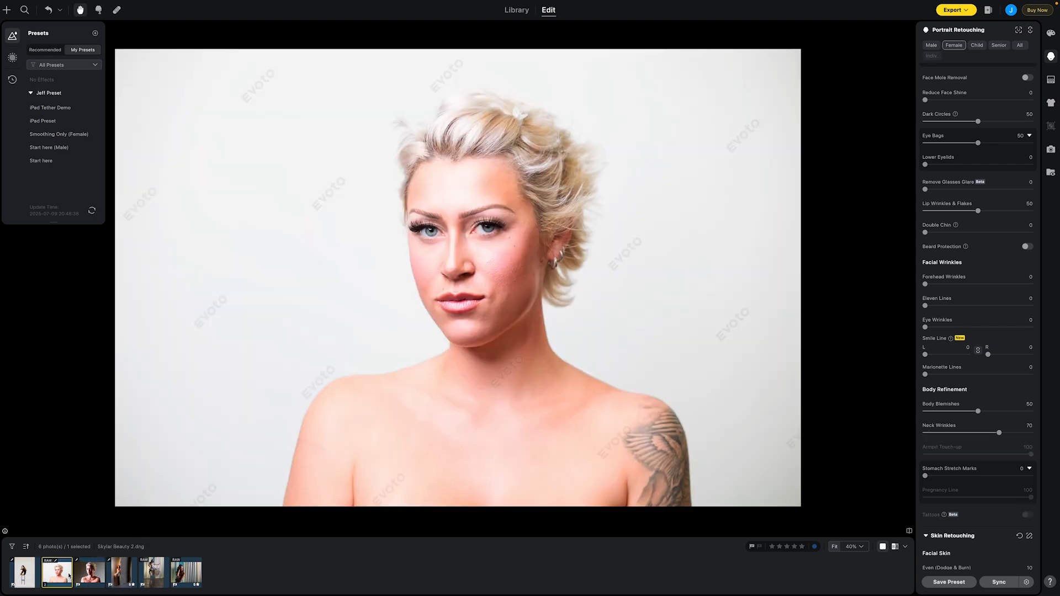
pyautogui.click(124, 571)
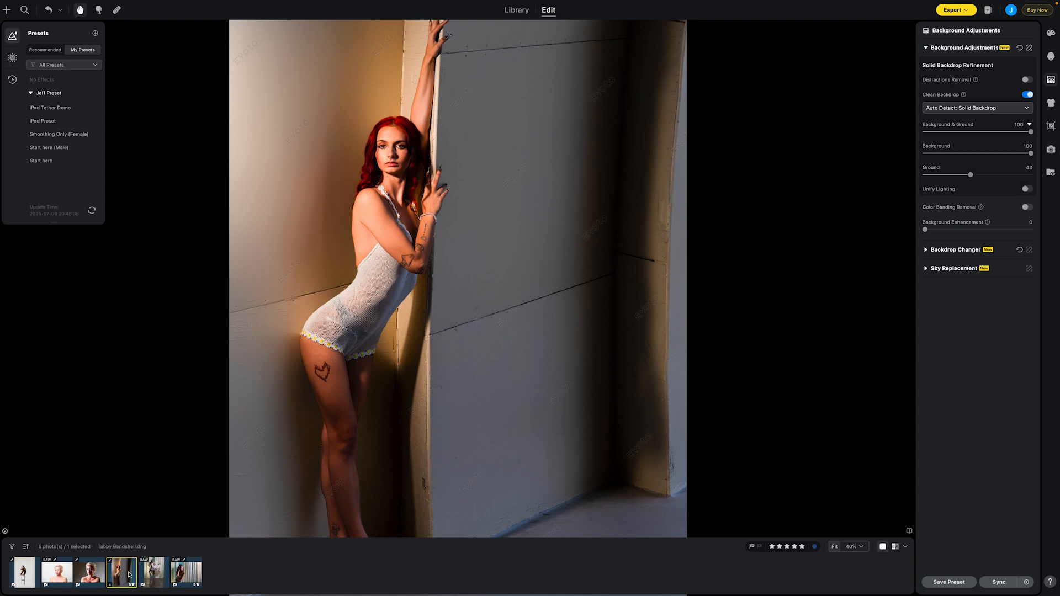
# - Apply the Start here preset to the photo of the white dress before curtains, and turn off Distractions Removal and Clean Backdrop
pyautogui.click(150, 574)
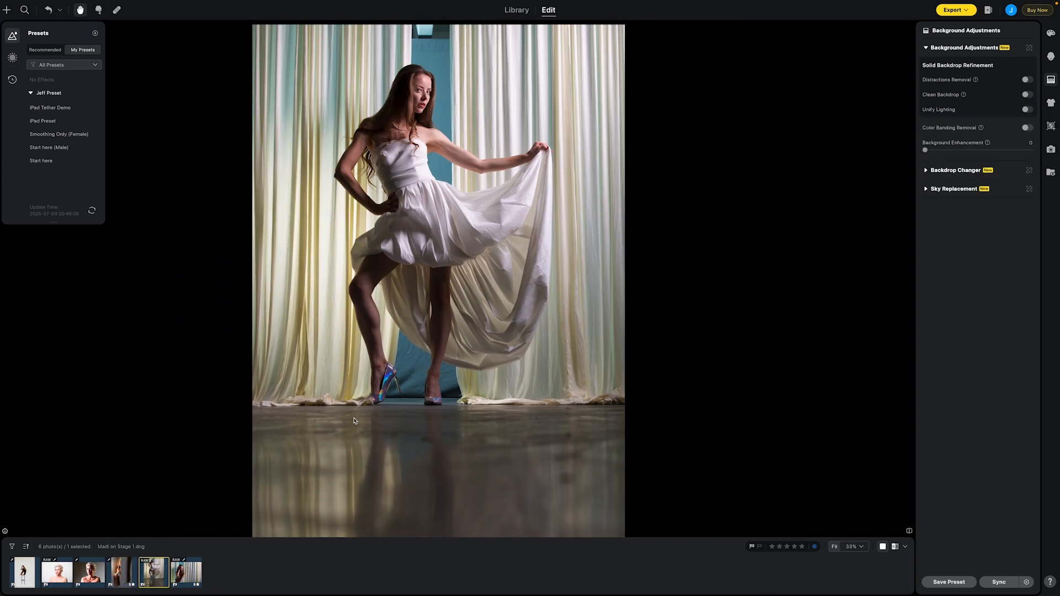
pyautogui.scroll(-2, 355, 420)
pyautogui.moveTo(353, 418); pyautogui.dragTo(366, 382)
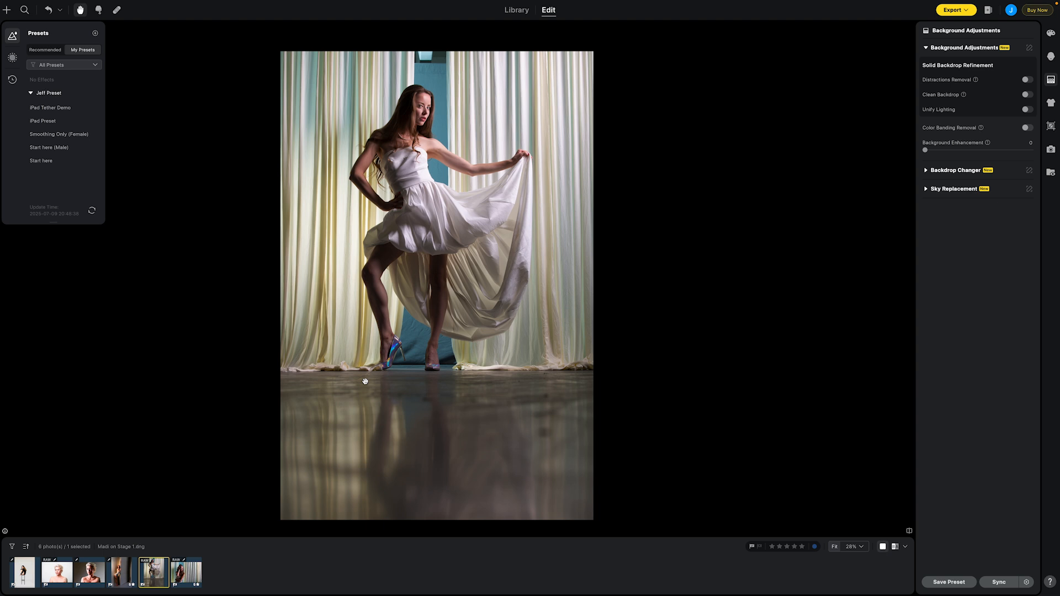
pyautogui.click(42, 162)
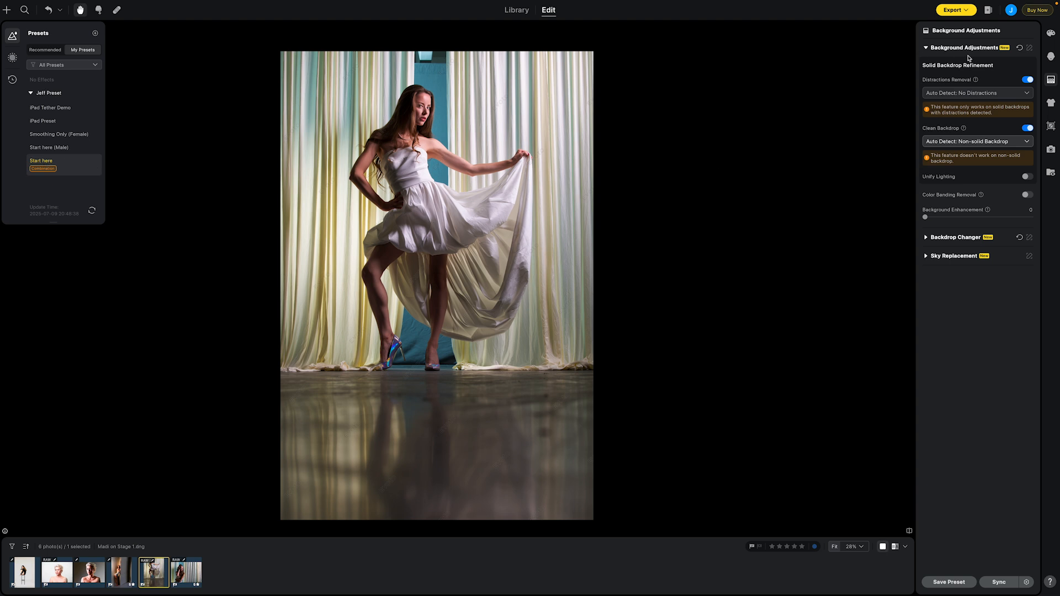
pyautogui.click(1031, 81)
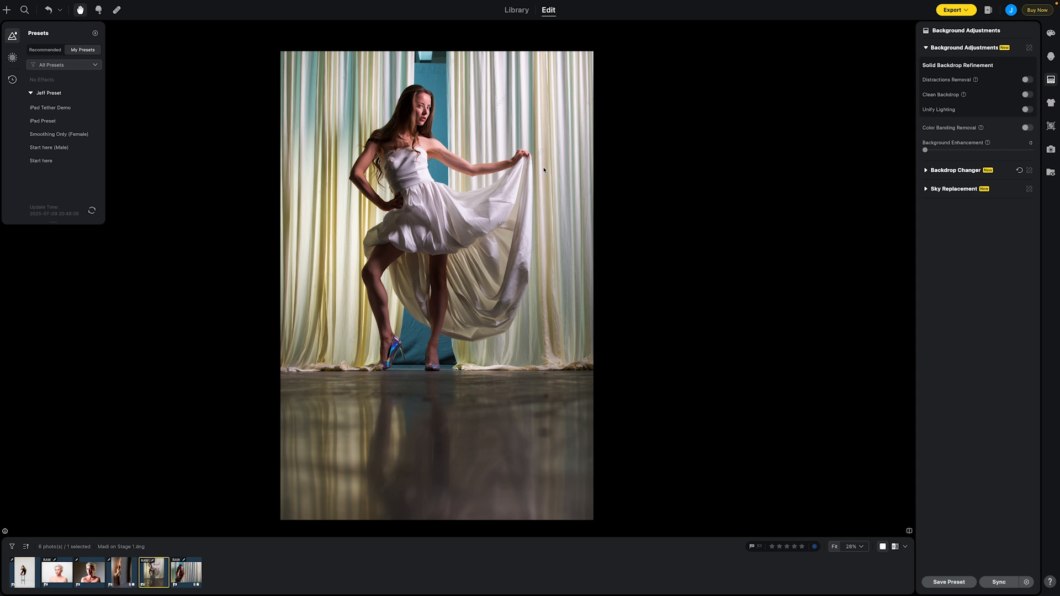
# - Set De-wrinkle Clothing to 100 for the white dress and inspect the fabric up close and in the whole photo
pyautogui.scroll(5, 500, 212)
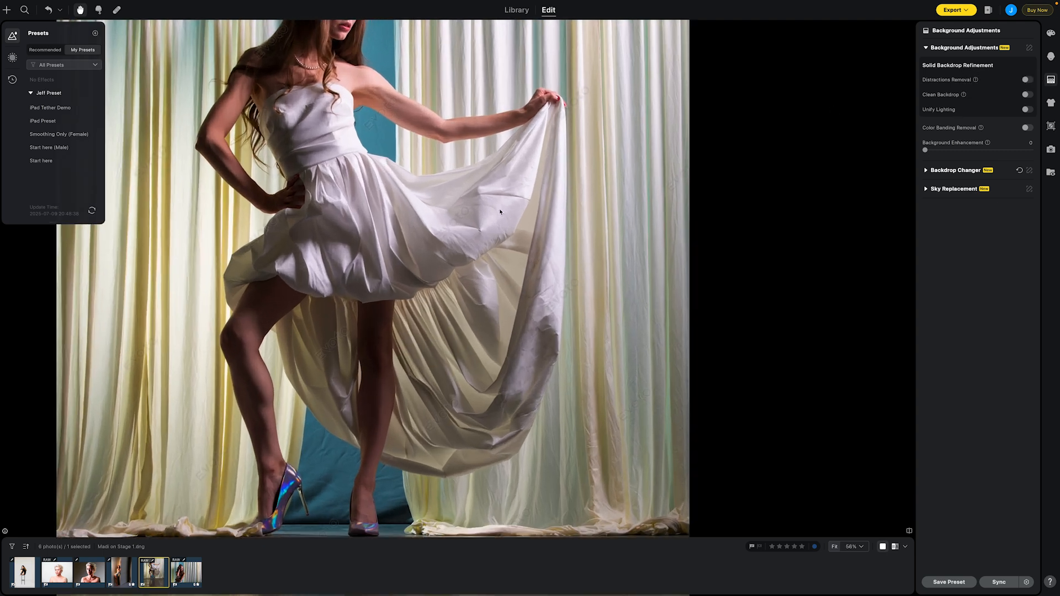
pyautogui.moveTo(390, 166); pyautogui.dragTo(414, 296)
pyautogui.scroll(-2, 413, 296)
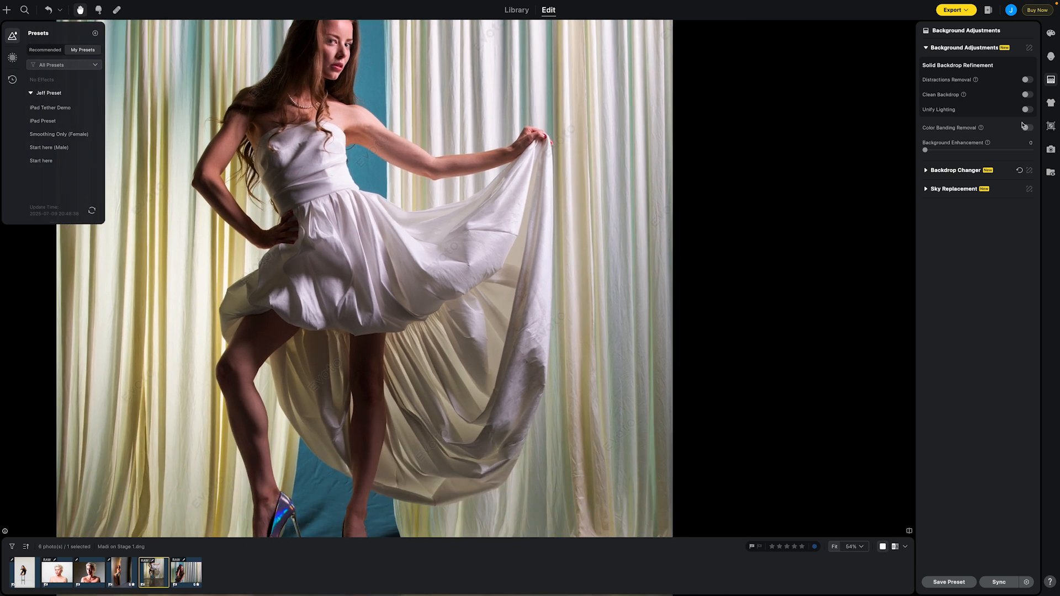
pyautogui.click(1053, 106)
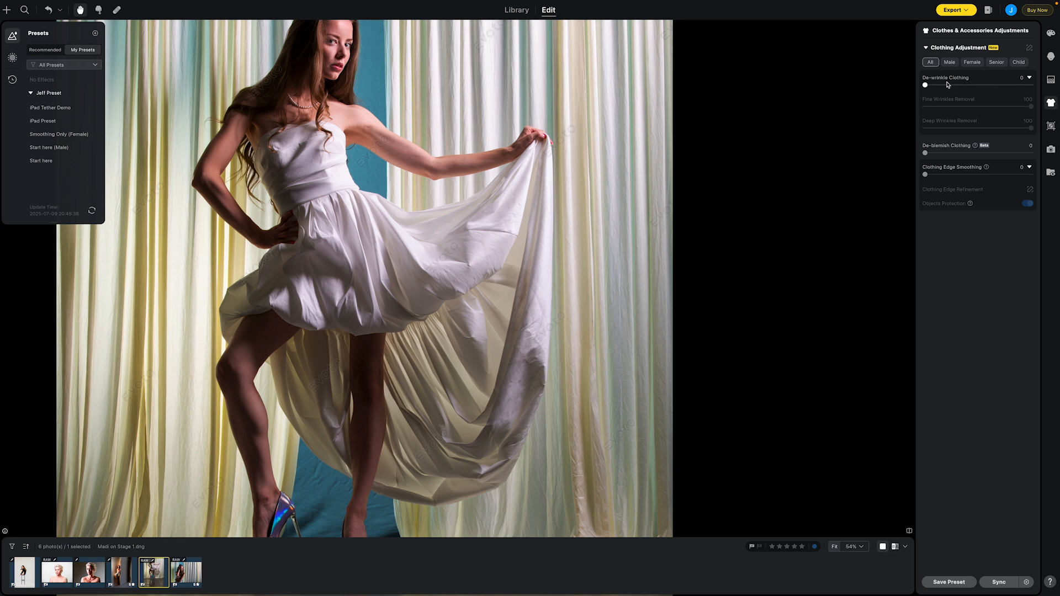
pyautogui.click(926, 85)
pyautogui.moveTo(926, 85); pyautogui.dragTo(1031, 85)
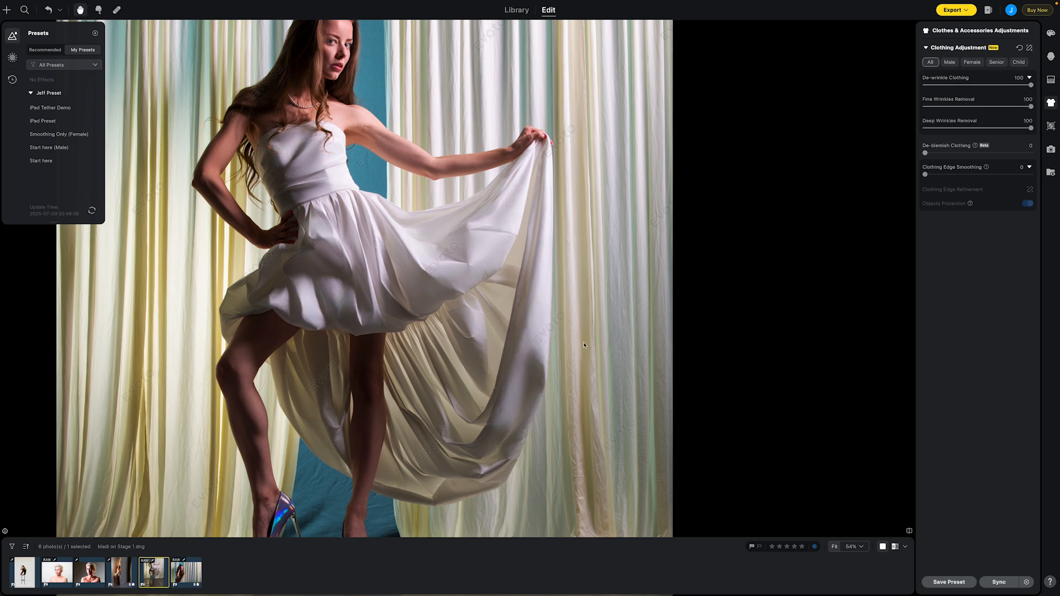
pyautogui.scroll(1, 511, 384)
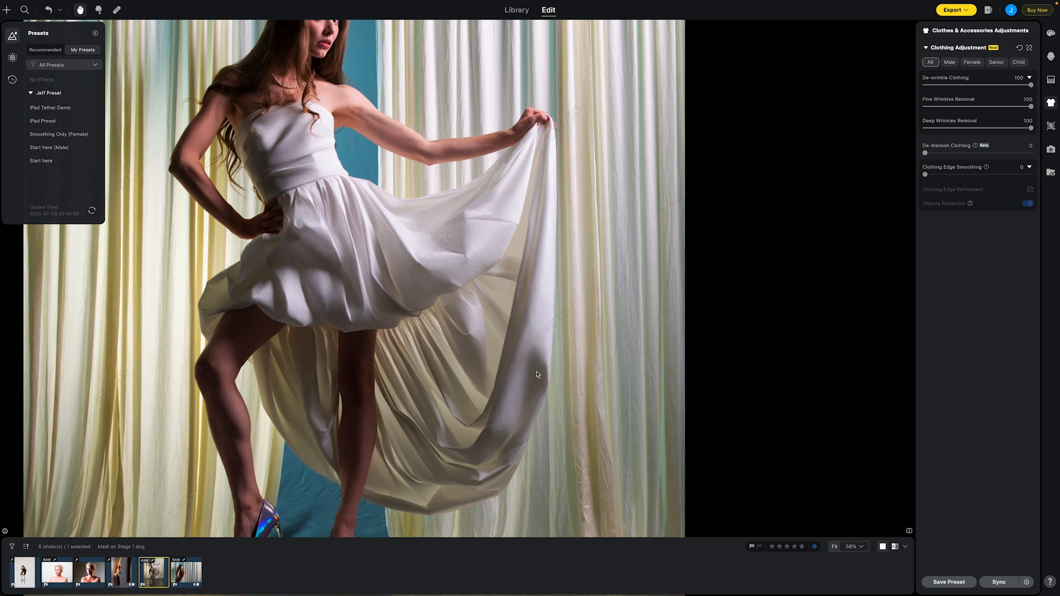
pyautogui.scroll(-5, 536, 375)
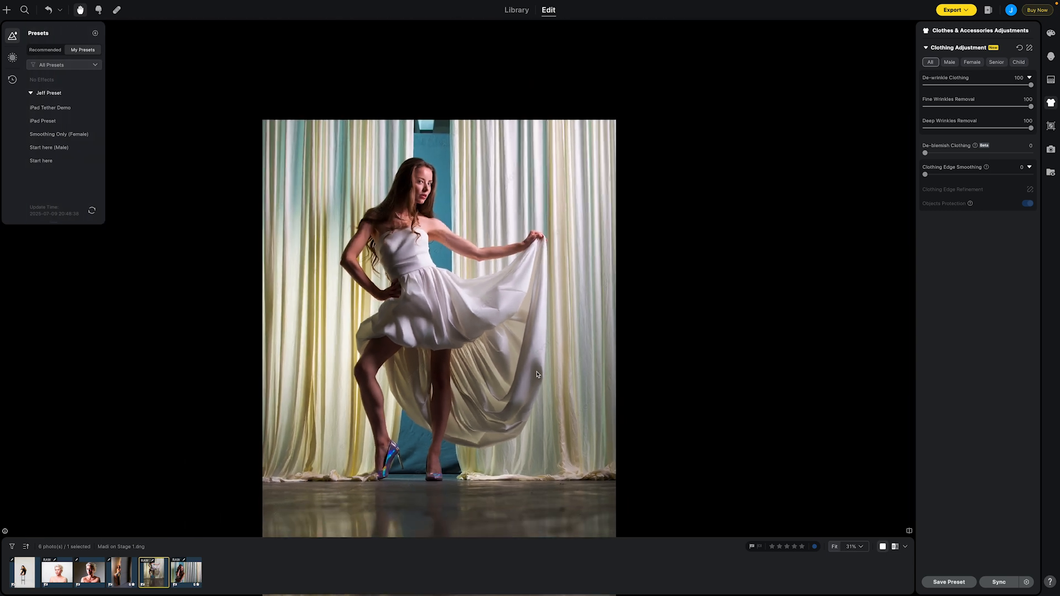
pyautogui.scroll(5, 537, 375)
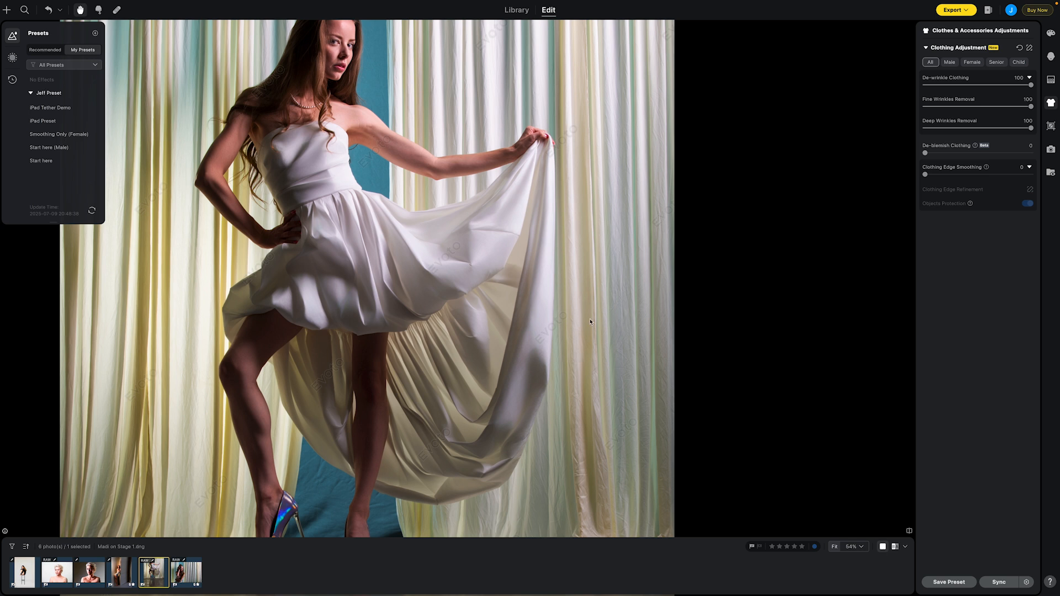
pyautogui.scroll(-4, 598, 328)
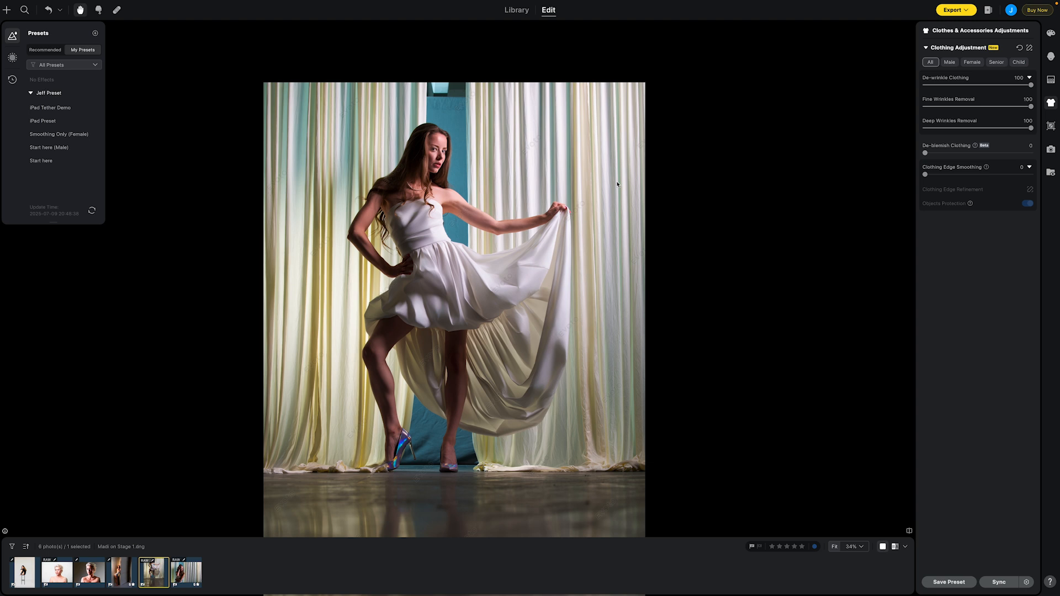
pyautogui.scroll(-1, 773, 154)
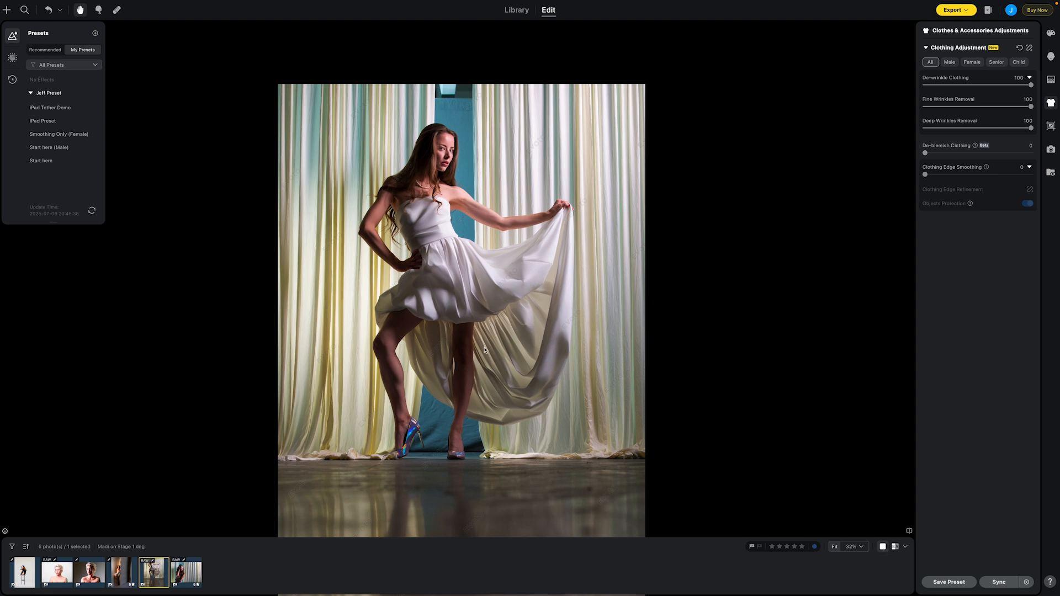
pyautogui.scroll(1, 549, 416)
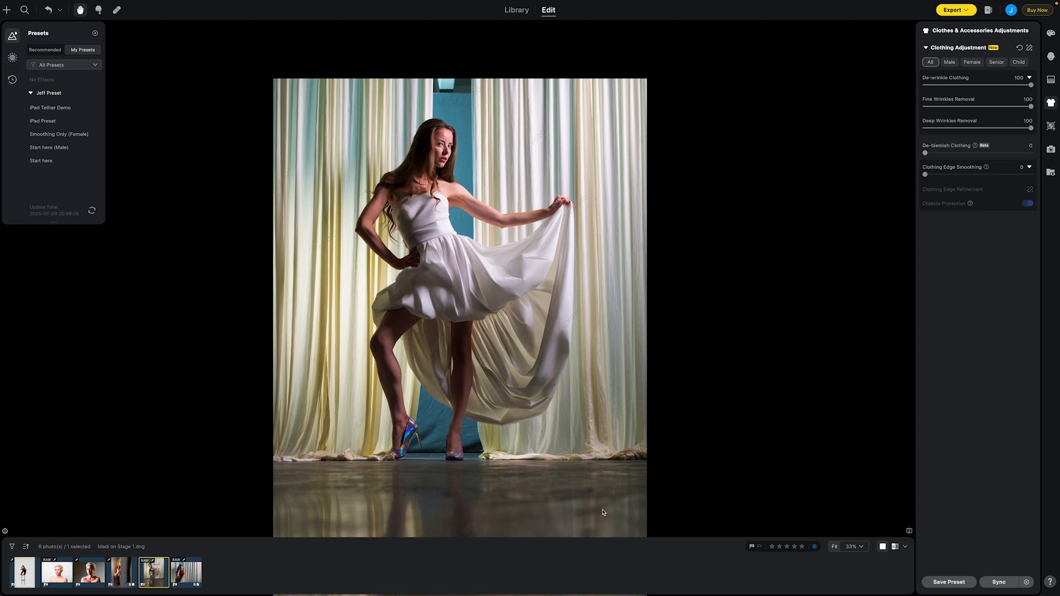
# - Heal the spots on the concrete floor below the curtains with an enlarged Spot Healing Brush
pyautogui.scroll(5, 602, 512)
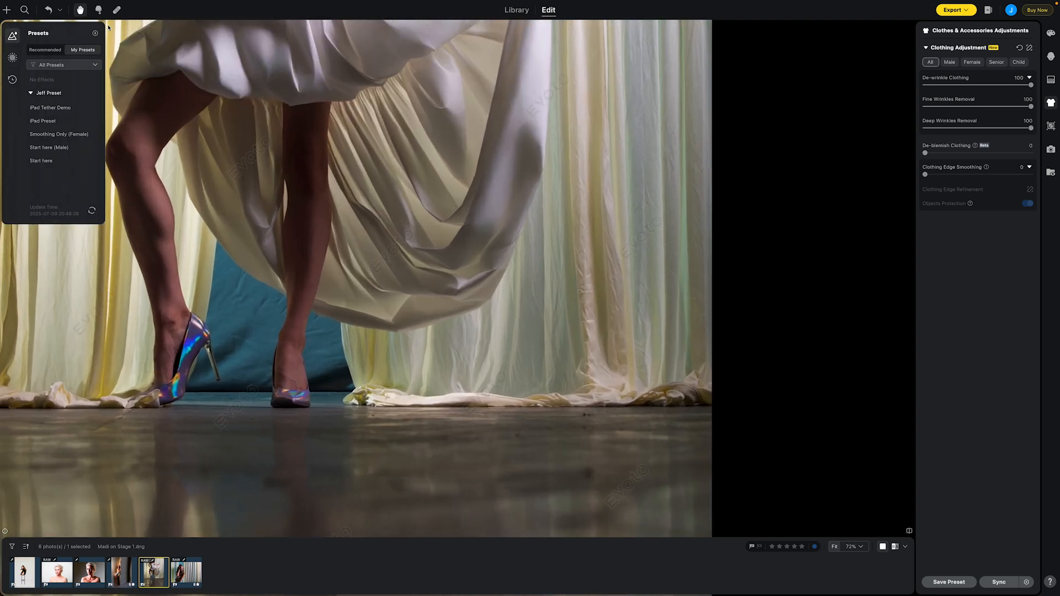
pyautogui.click(116, 9)
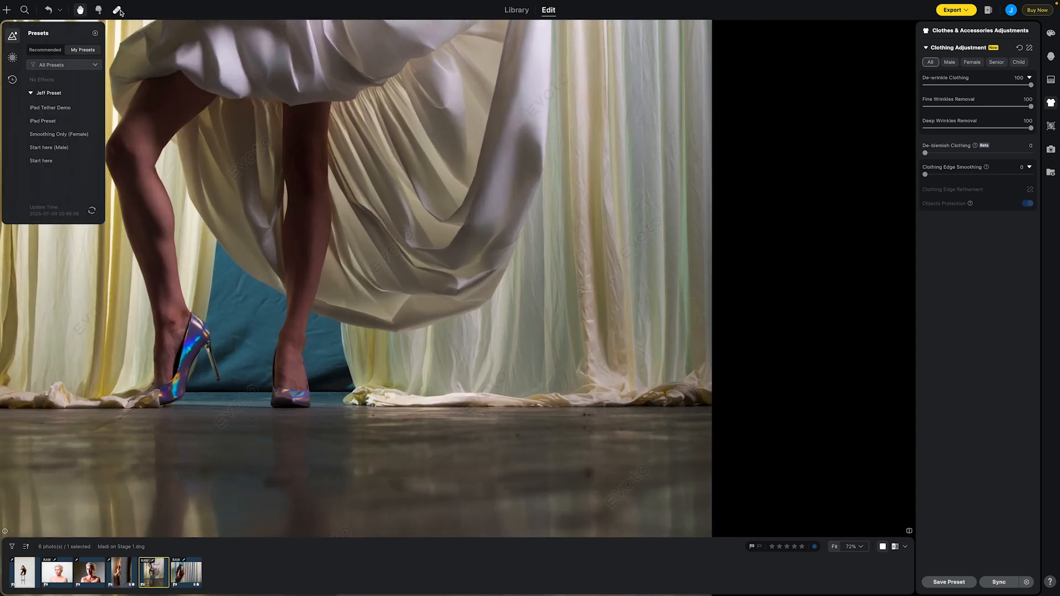
pyautogui.press(']')
pyautogui.press(']')
pyautogui.press(']')
pyautogui.click(589, 473)
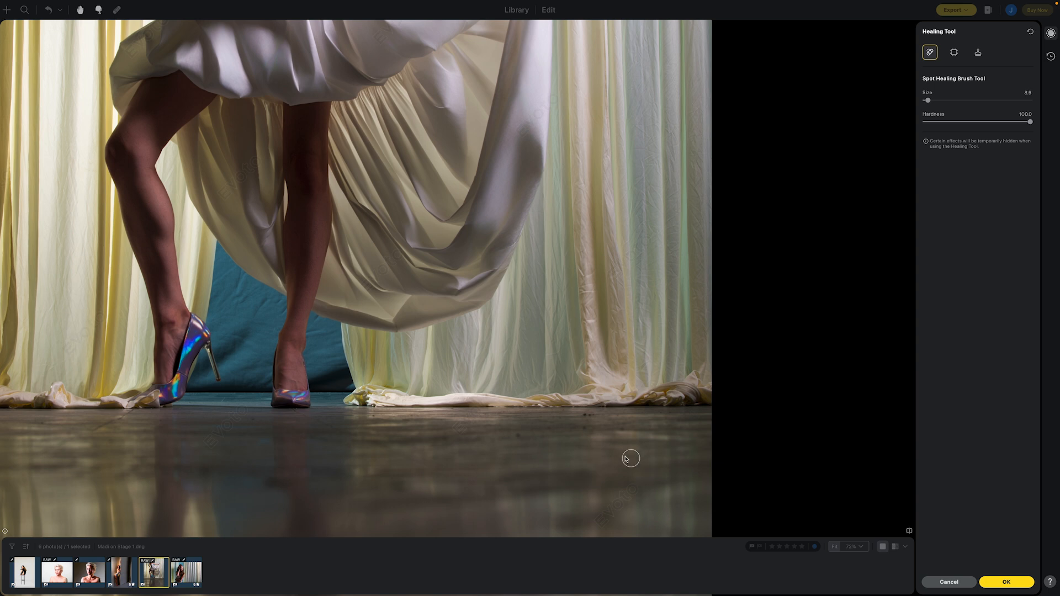
pyautogui.click(585, 420)
pyautogui.click(255, 419)
# - Heal the creases in the teal fabric between and beside the model's legs with the Spot Healing Brush
pyautogui.click(256, 307)
pyautogui.click(248, 296)
pyautogui.click(240, 303)
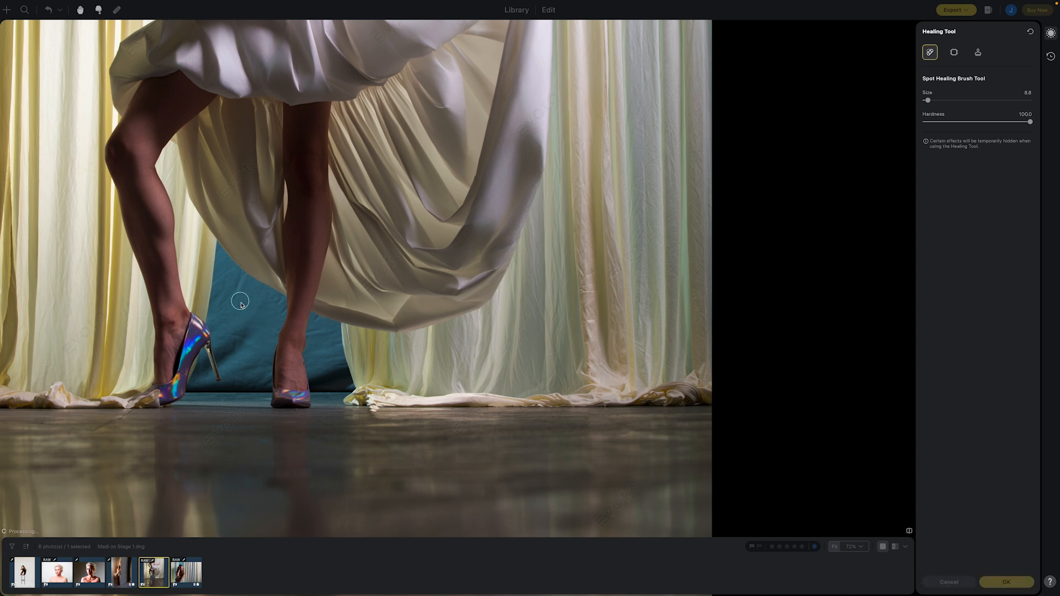
pyautogui.moveTo(222, 297); pyautogui.dragTo(242, 338)
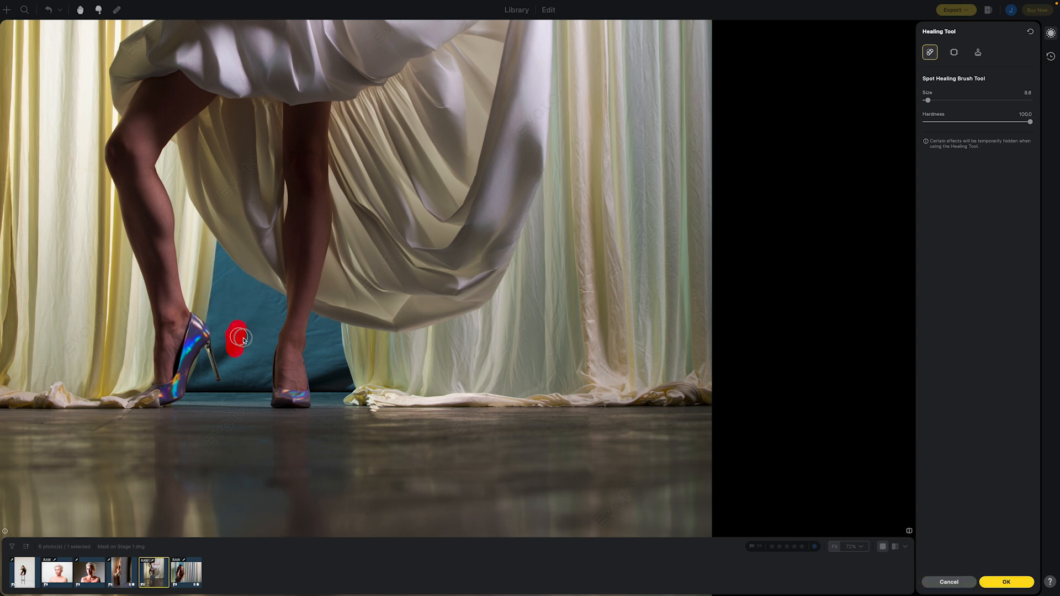
pyautogui.click(260, 305)
pyautogui.click(277, 308)
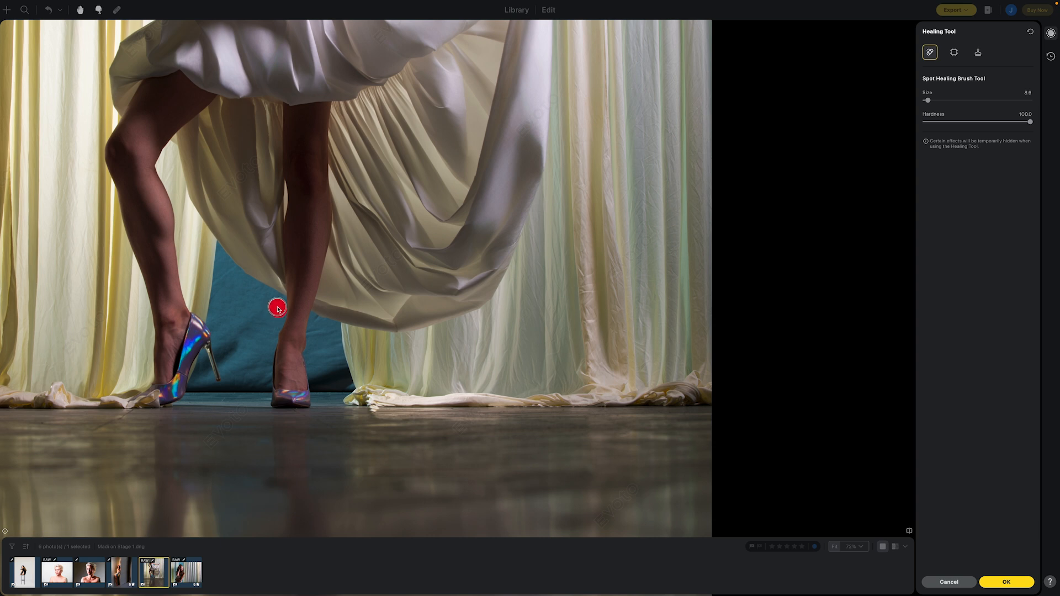
pyautogui.click(318, 321)
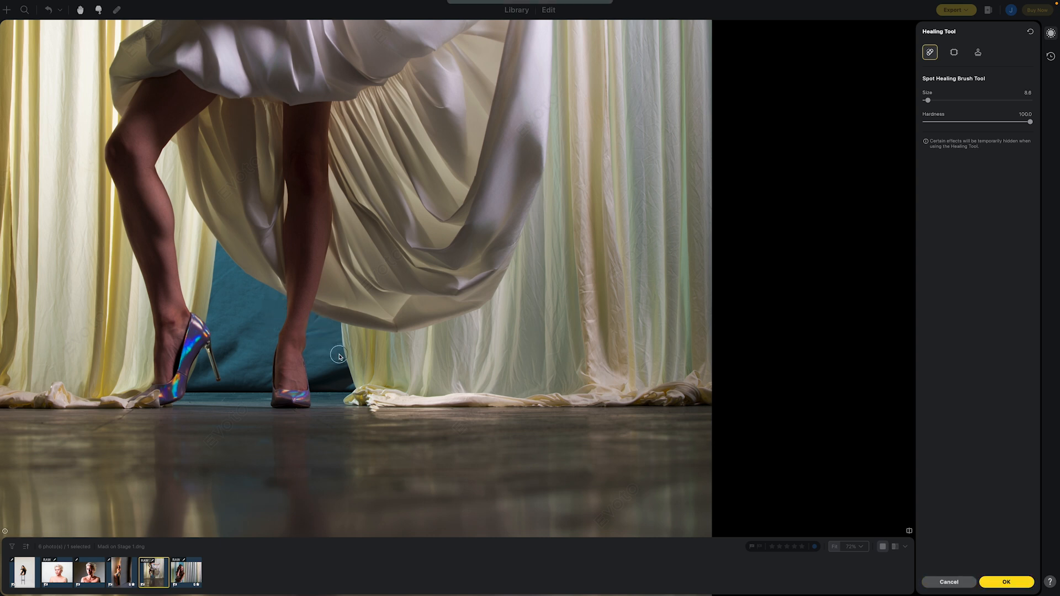
# - Undo the last healing stroke, heal the remaining creases in the teal fabric, and apply the healing
pyautogui.hotkey('ctrl', 'z')
pyautogui.moveTo(315, 329); pyautogui.dragTo(331, 352)
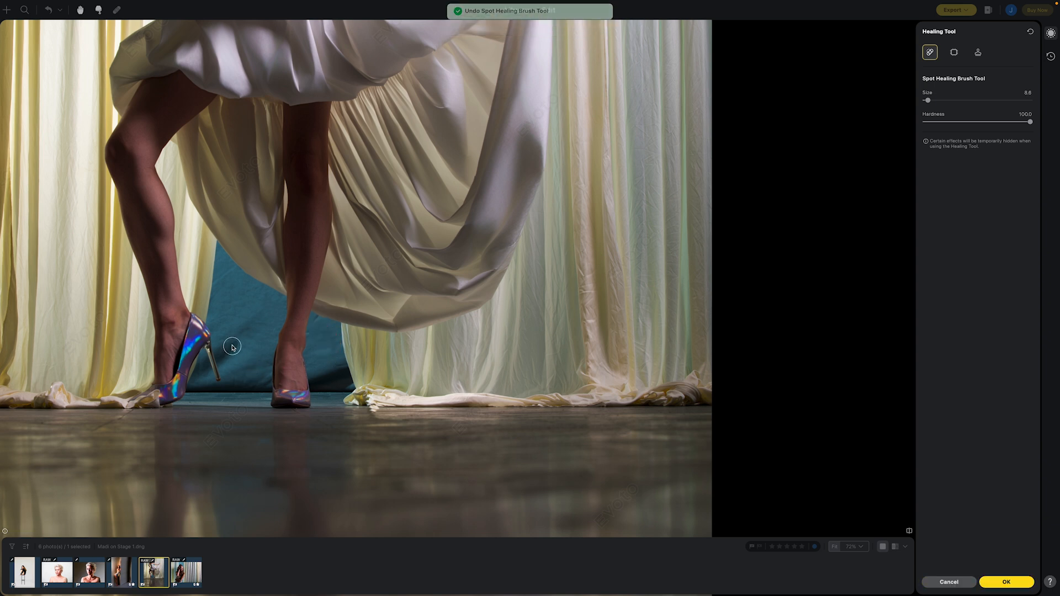
pyautogui.click(237, 326)
pyautogui.click(225, 282)
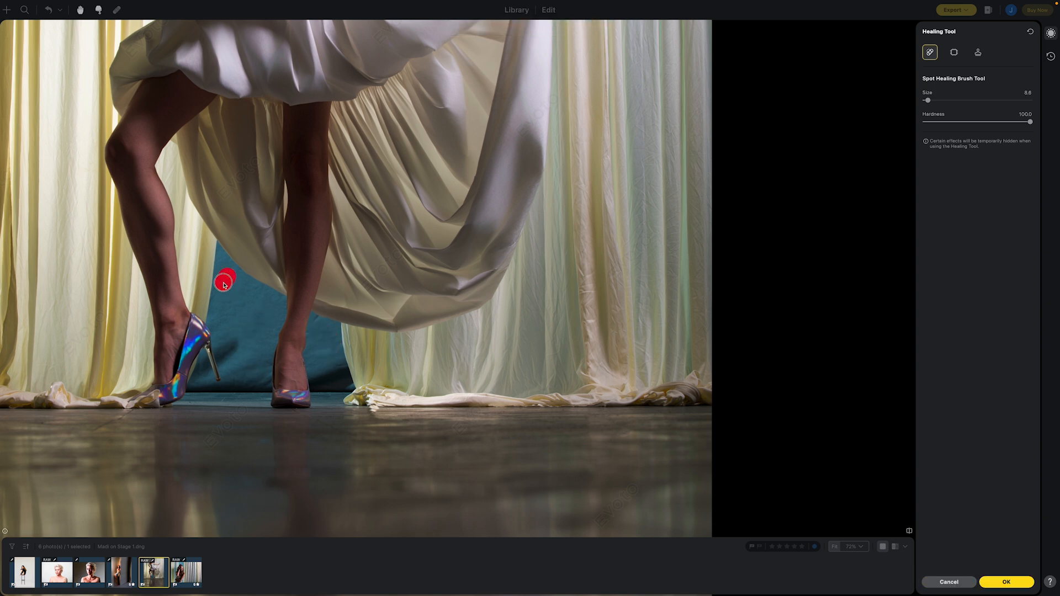
pyautogui.click(1006, 581)
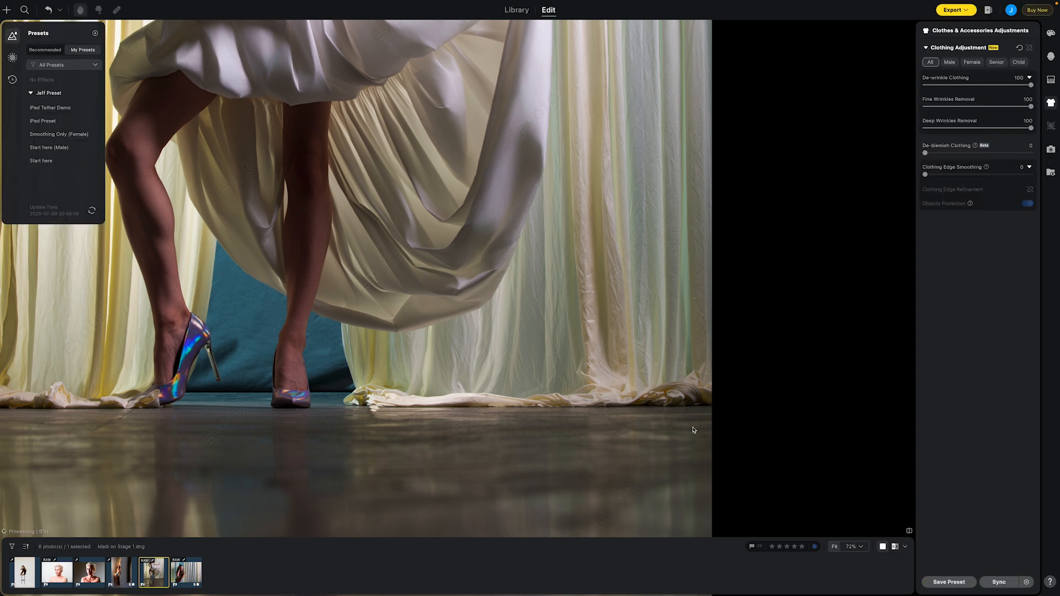
pyautogui.scroll(-6, 559, 386)
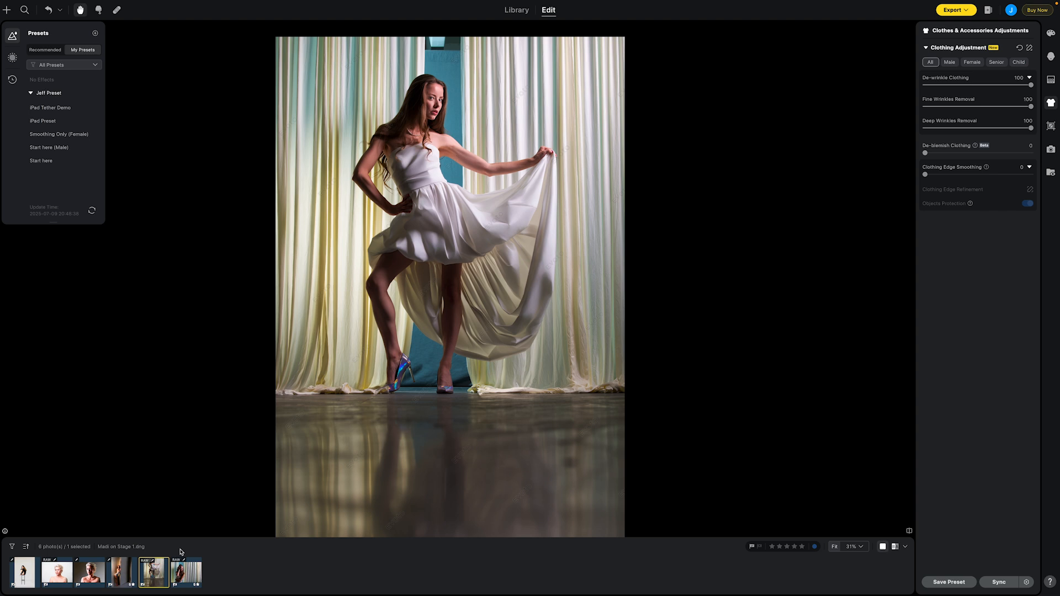
# - Open the photo of the long-haired model before striped curtains and inspect her face up close and in the whole image
pyautogui.click(185, 572)
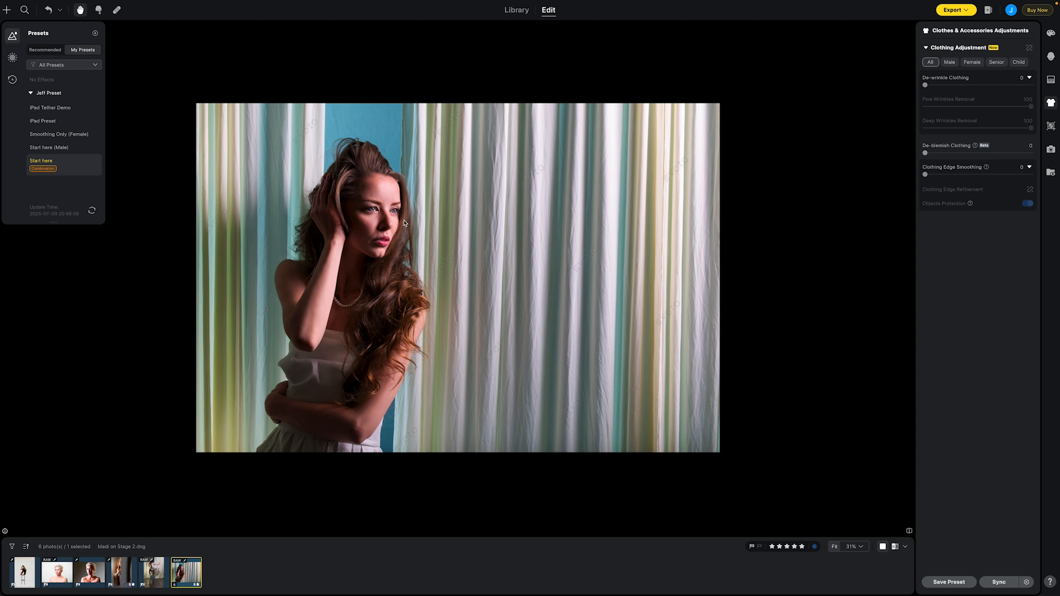
pyautogui.scroll(5, 404, 223)
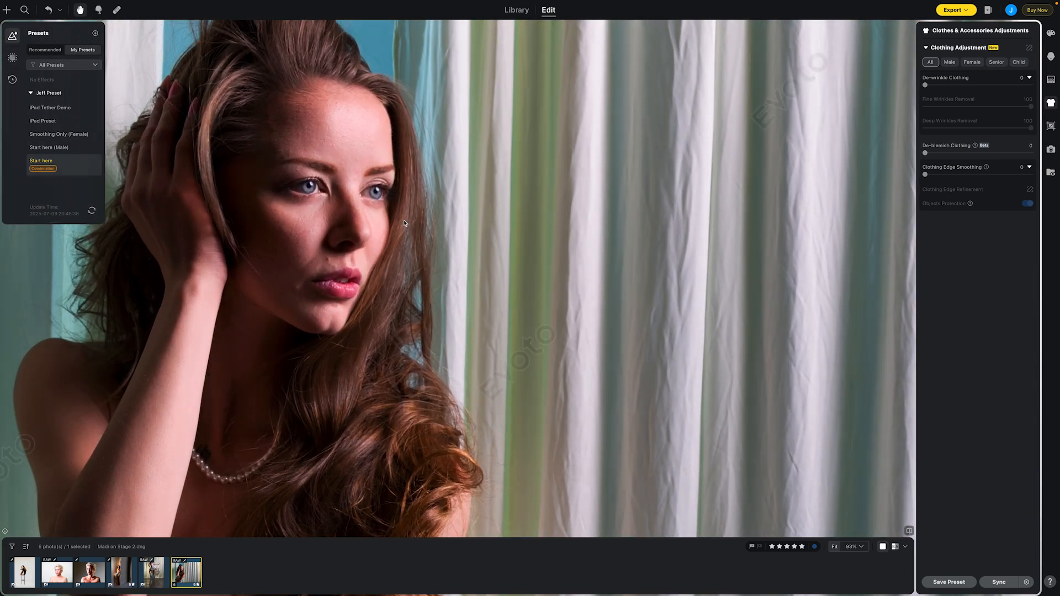
pyautogui.scroll(-3, 444, 313)
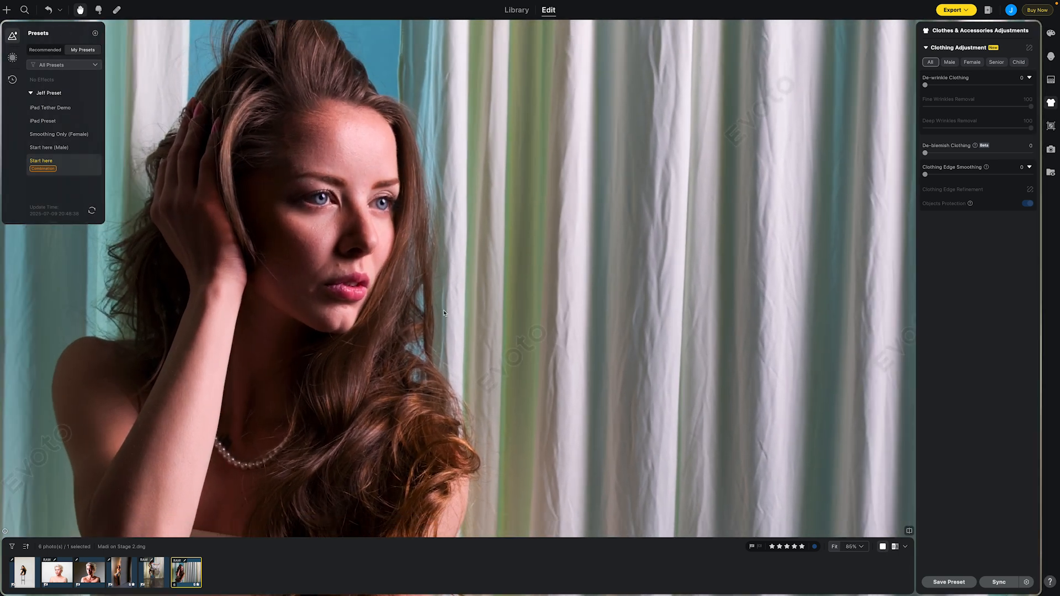
pyautogui.scroll(-3, 444, 313)
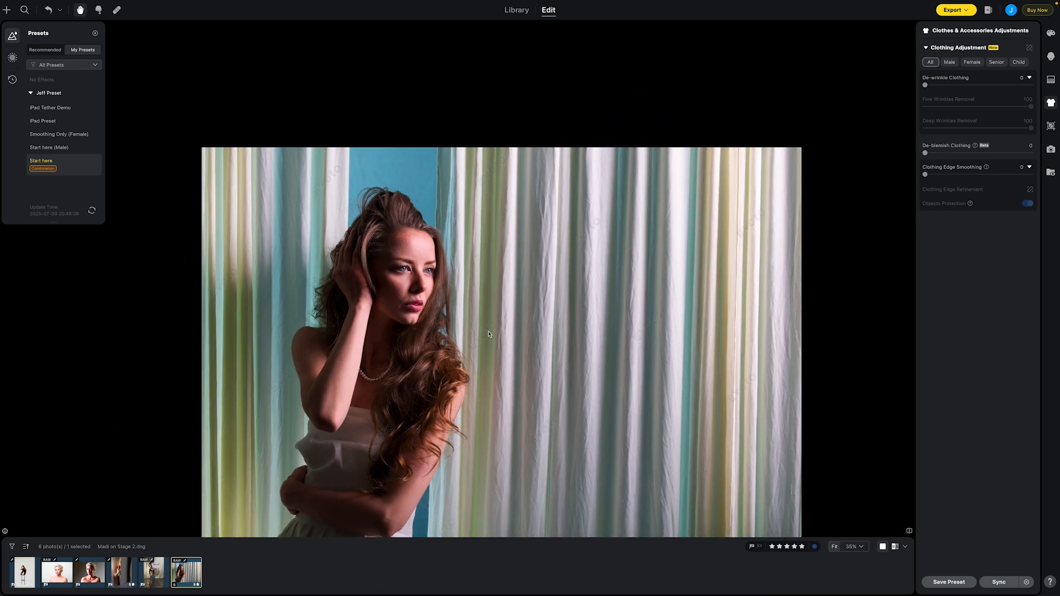
pyautogui.moveTo(487, 333); pyautogui.dragTo(482, 288)
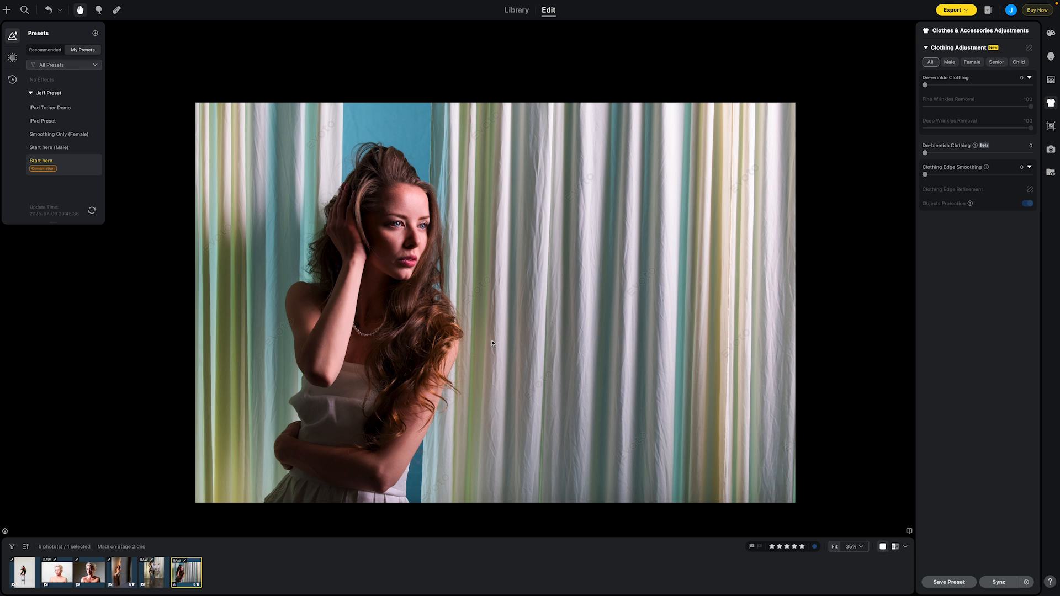
# - Select all six photos, start an export as an lrcat file, and review the location, naming, size and format settings
pyautogui.press('super+a')
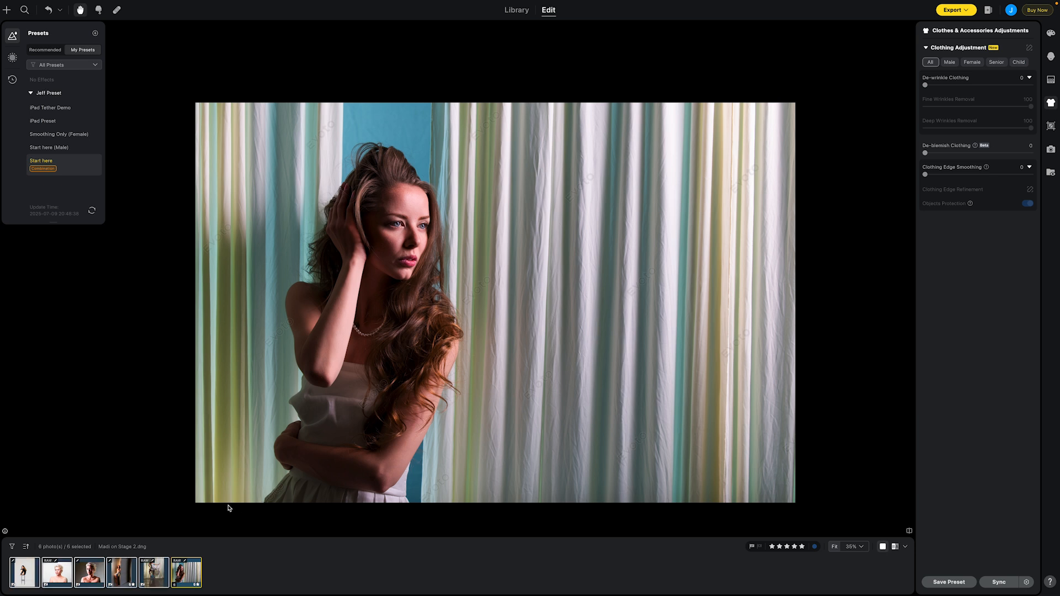
pyautogui.click(952, 10)
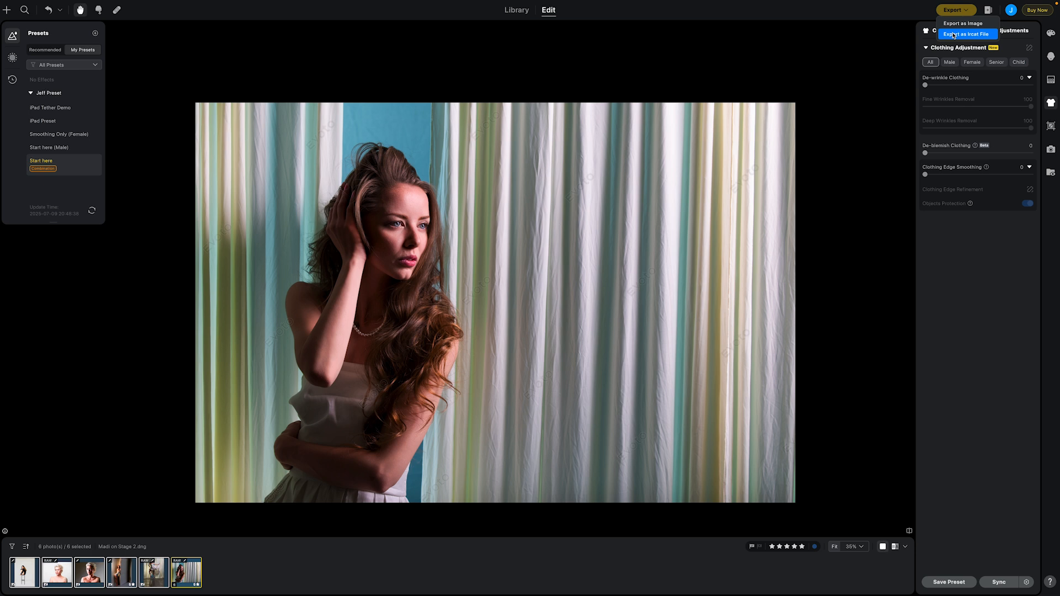
pyautogui.click(953, 34)
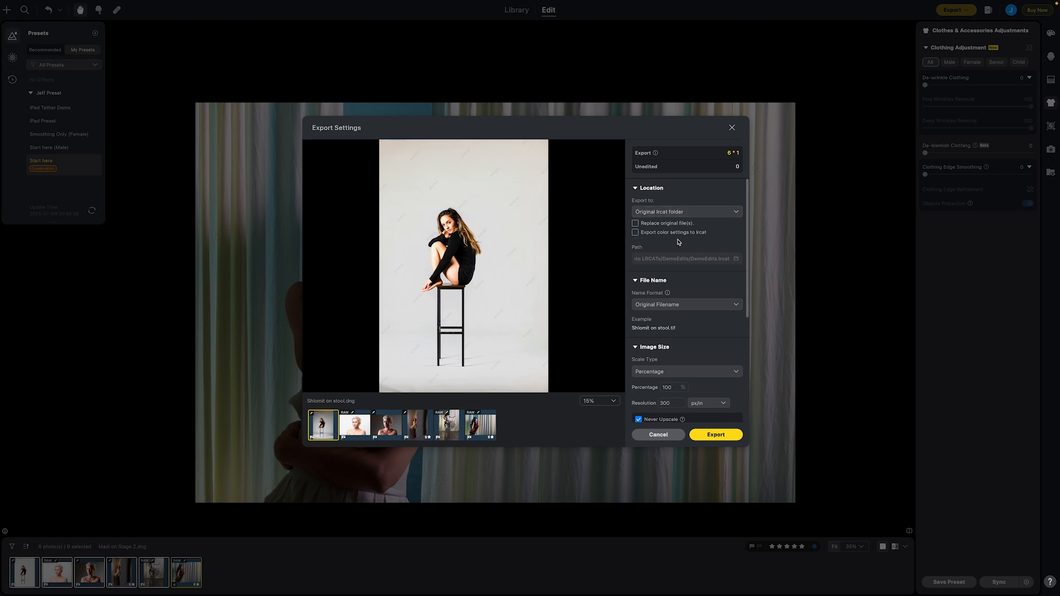
pyautogui.scroll(-3, 687, 301)
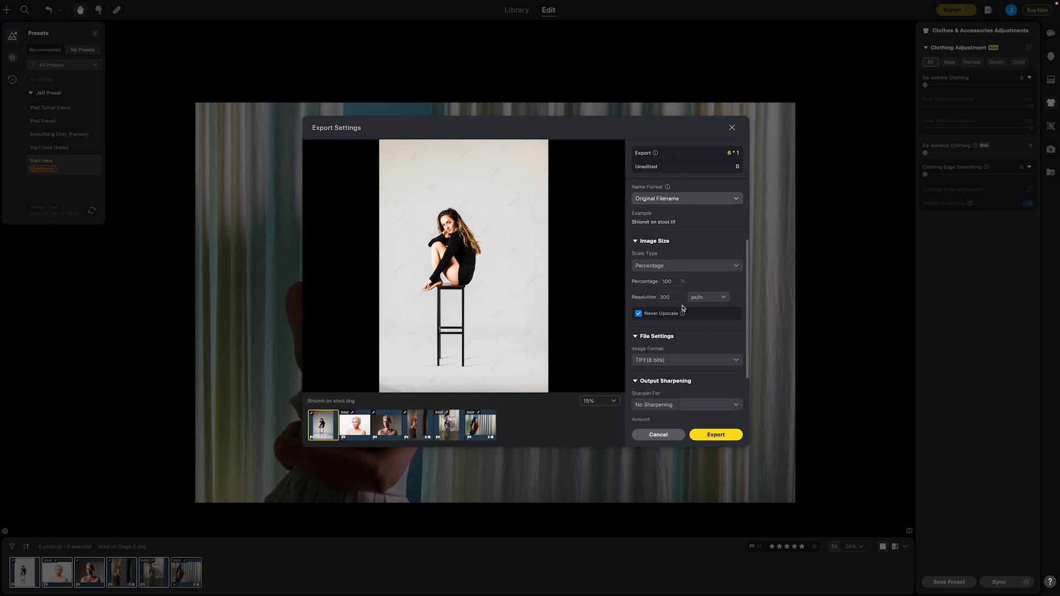
pyautogui.scroll(-2, 683, 308)
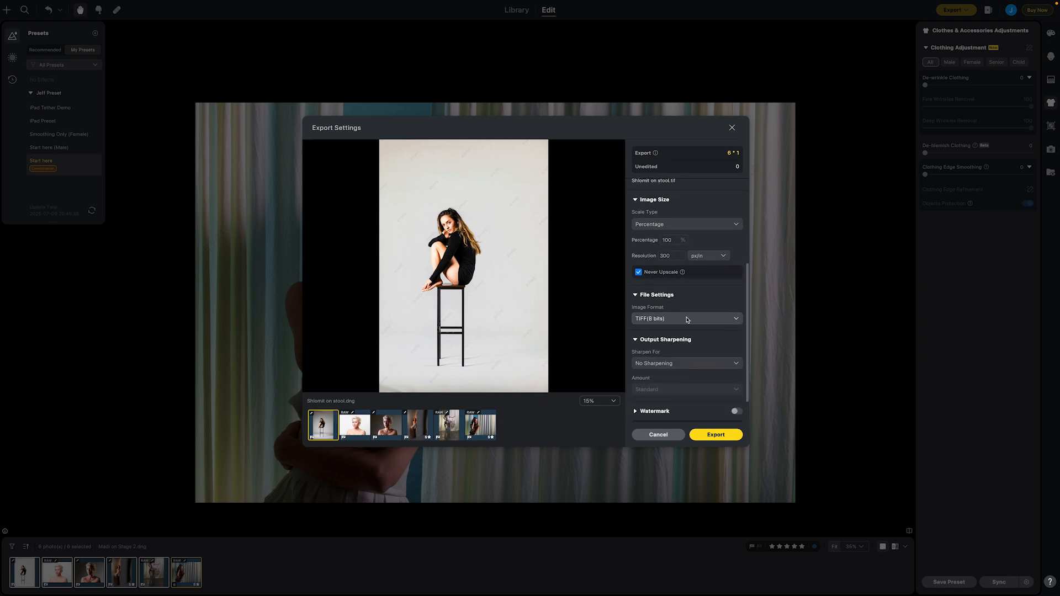
pyautogui.scroll(-1, 687, 319)
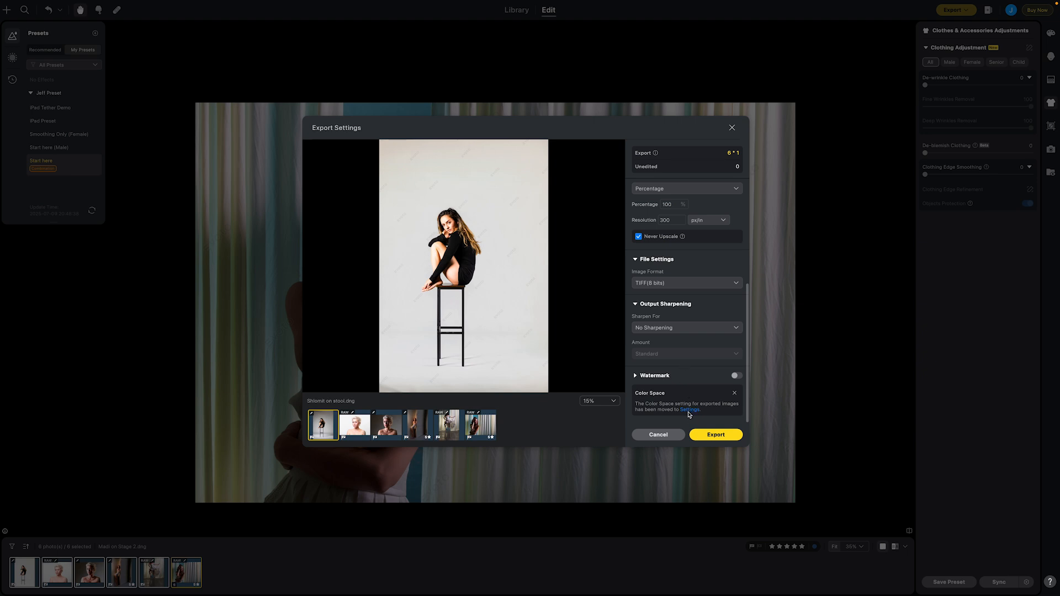
# - Check the Color Space preference for exported images, run the export of the six photos, and open the export list
pyautogui.click(689, 410)
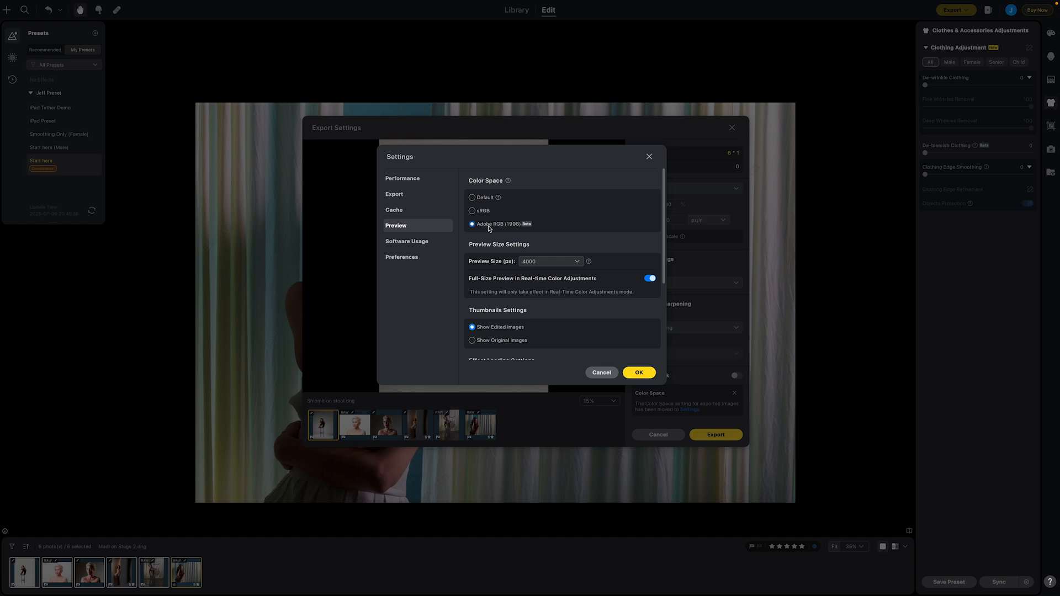
pyautogui.scroll(-1, 488, 228)
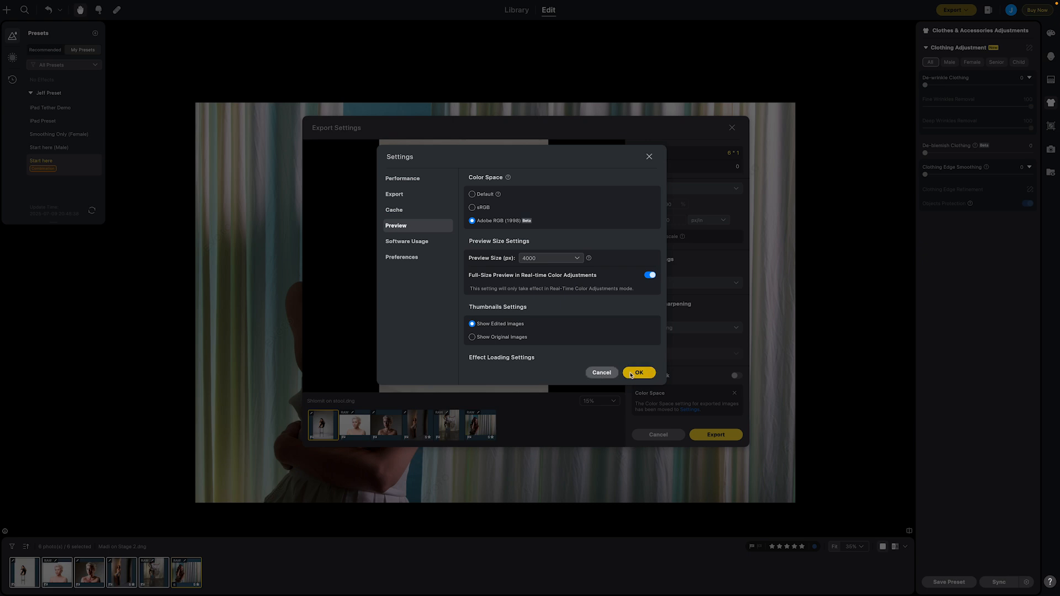
pyautogui.click(611, 374)
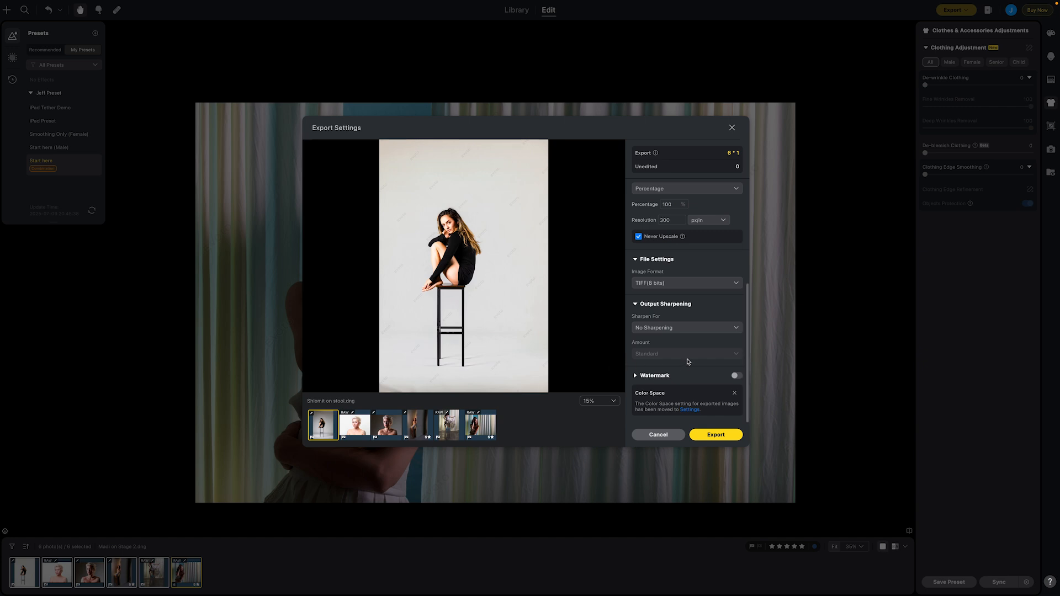
pyautogui.click(714, 440)
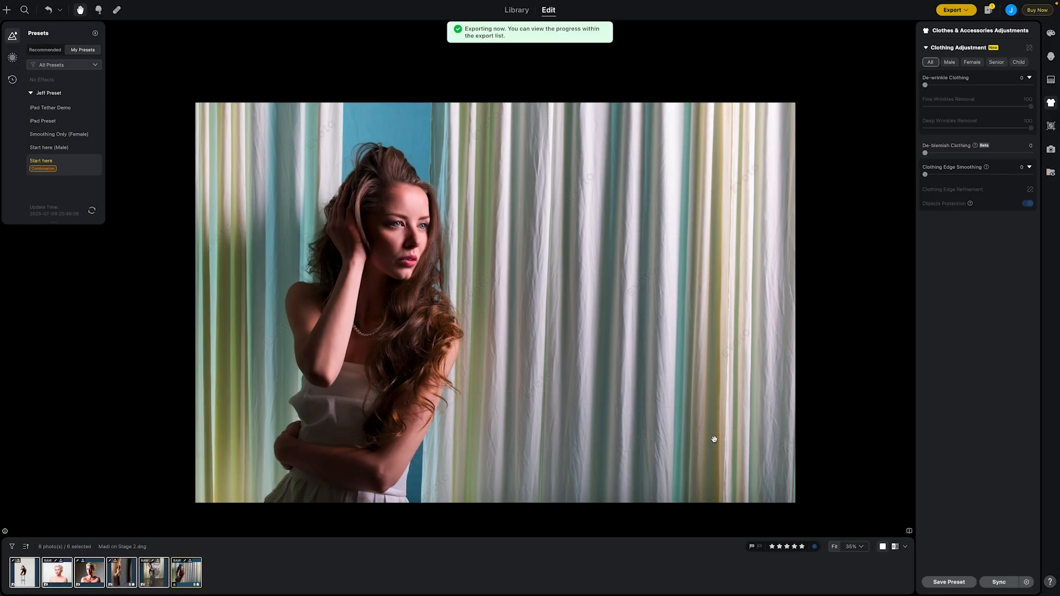
pyautogui.click(988, 10)
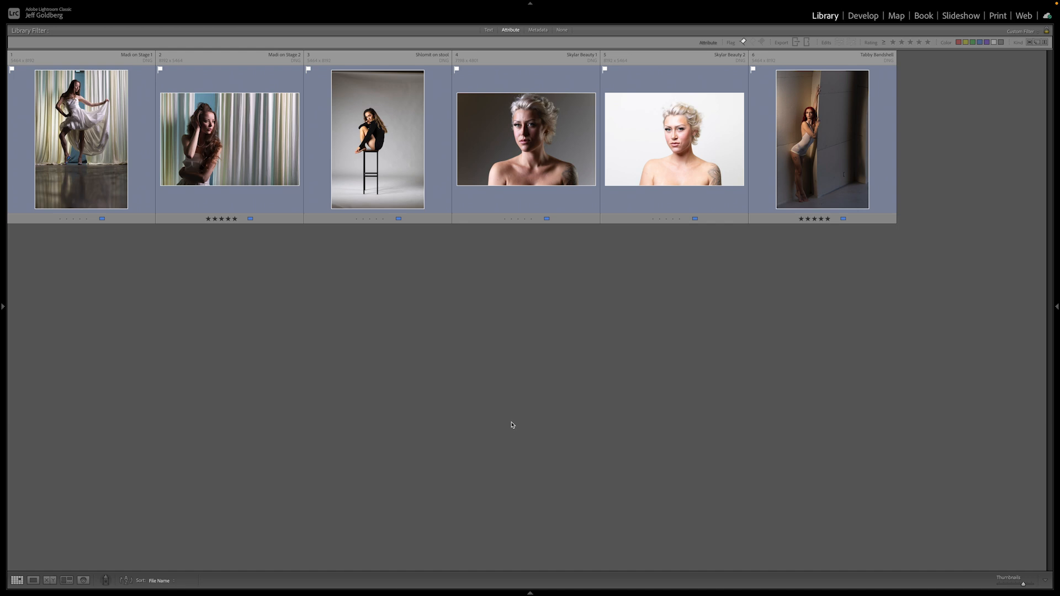
# - In Lightroom Classic, import all folders from the catalog DemoEdits.lrcat, found in Evoto LRCATs > DemoEdits on the Desktop
pyautogui.moveTo(271, 3)
pyautogui.click(84, 7)
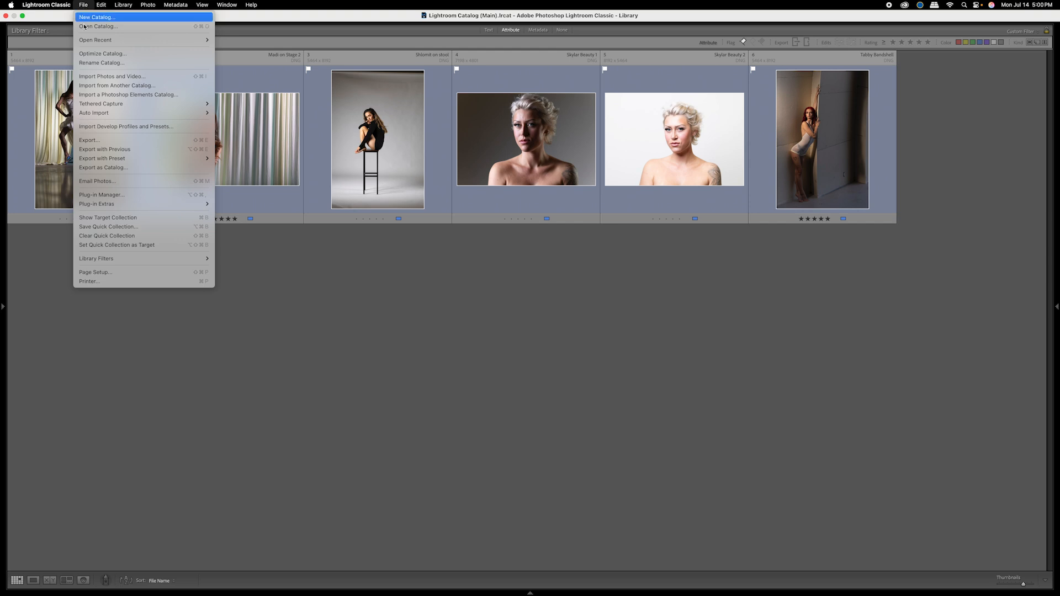
pyautogui.click(91, 93)
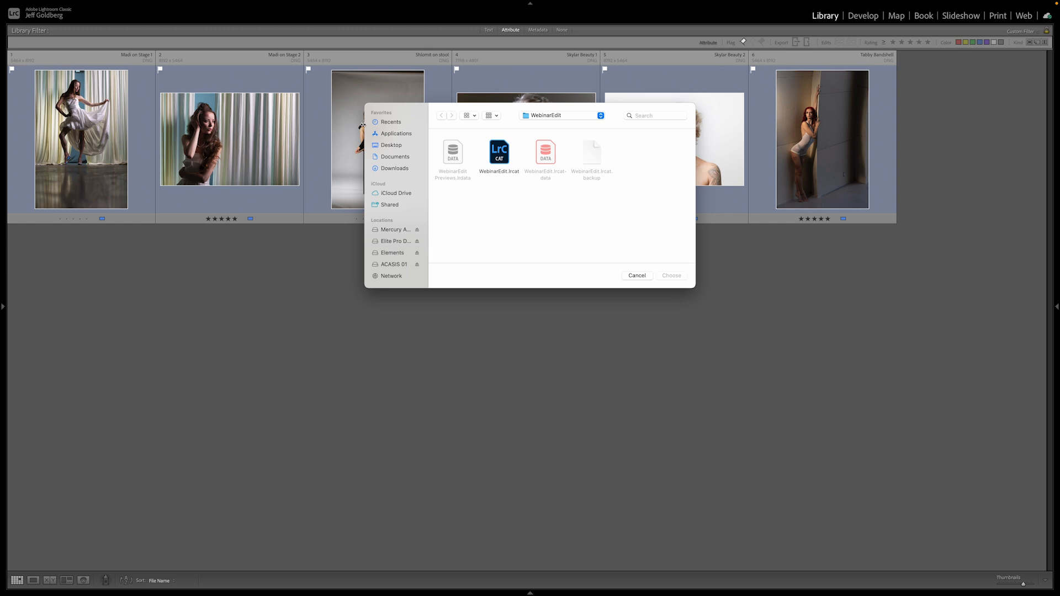
pyautogui.click(390, 145)
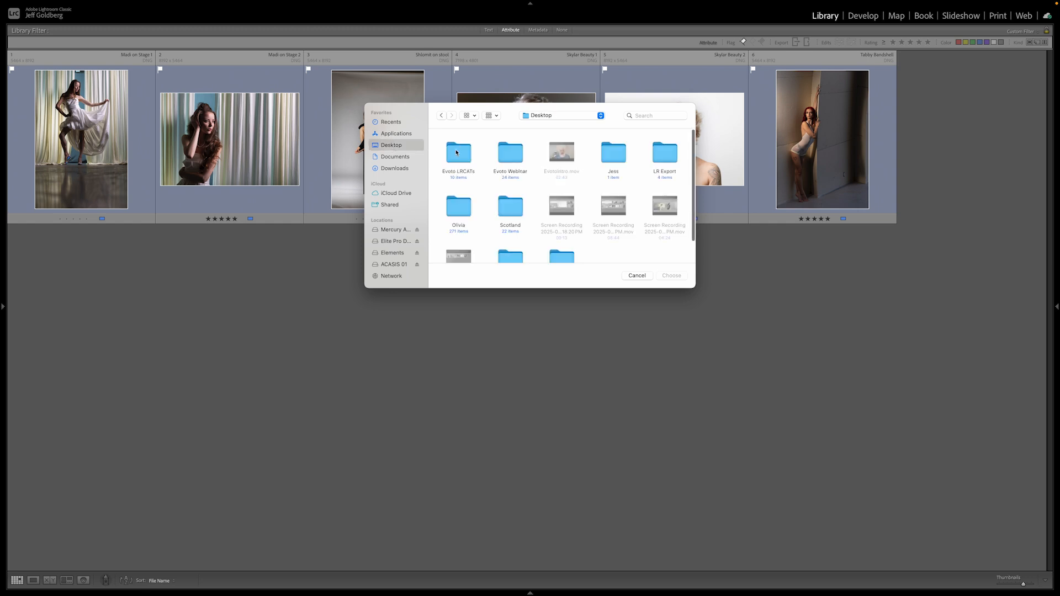
pyautogui.doubleClick(457, 155)
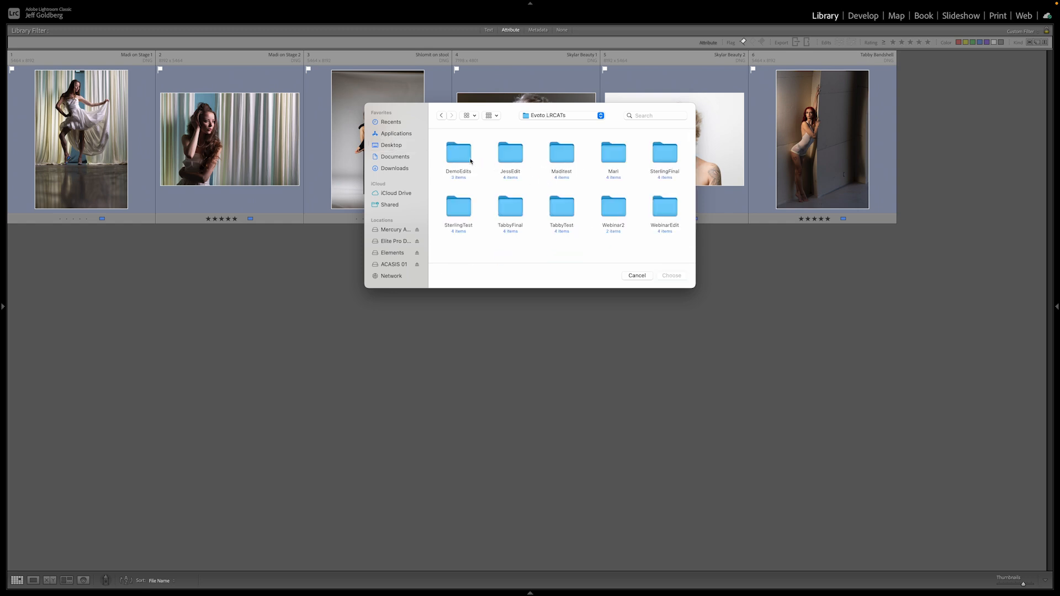
pyautogui.doubleClick(471, 160)
pyautogui.click(460, 159)
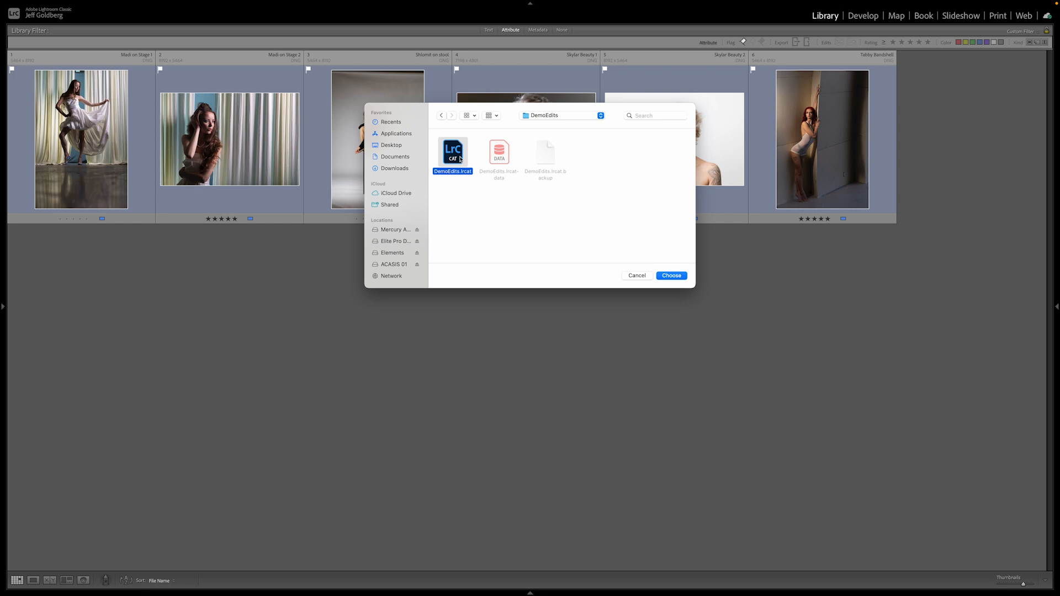
pyautogui.click(674, 277)
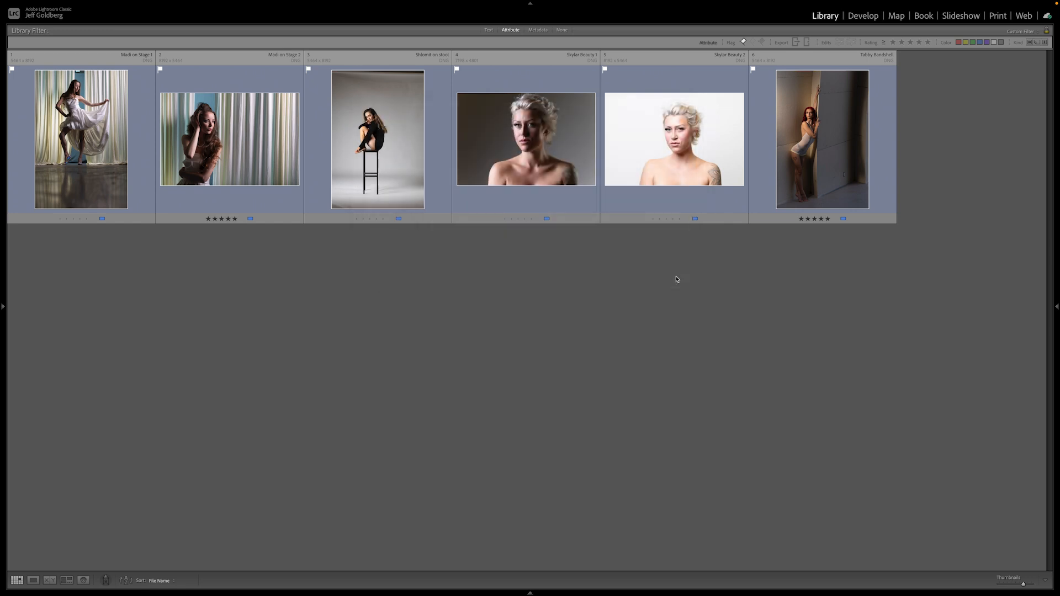
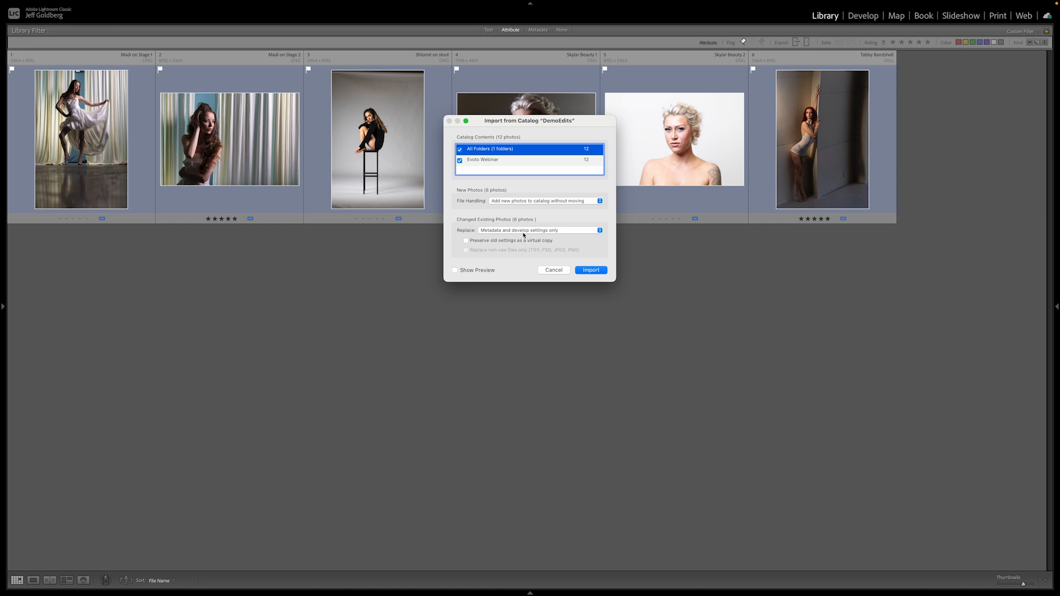
pyautogui.click(590, 270)
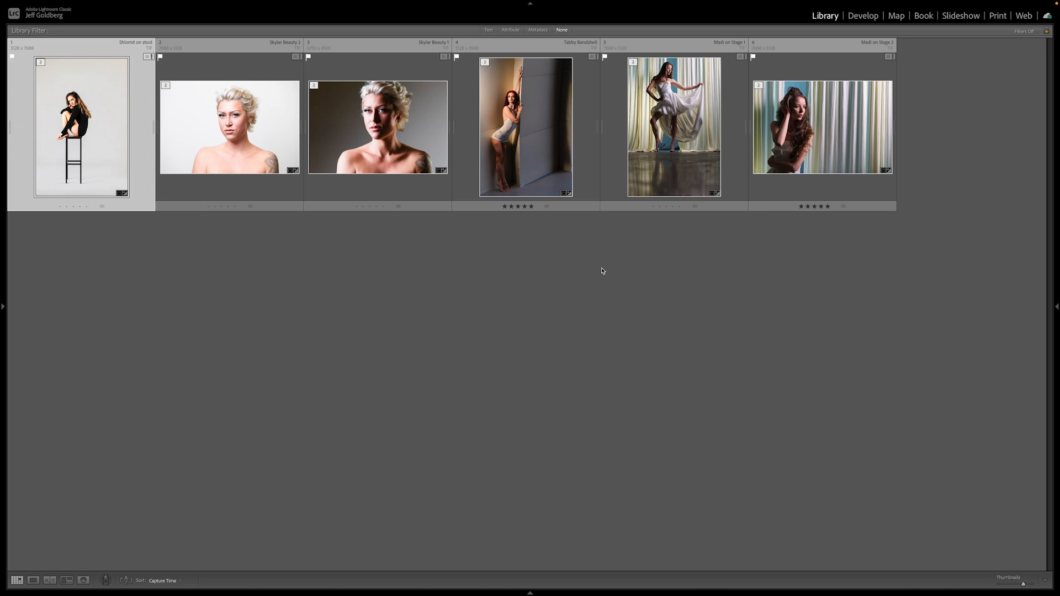
# - Select all the imported TIFF photos and resolve their metadata conflict by importing the settings from disk
pyautogui.hotkey('ctrl', 'a')
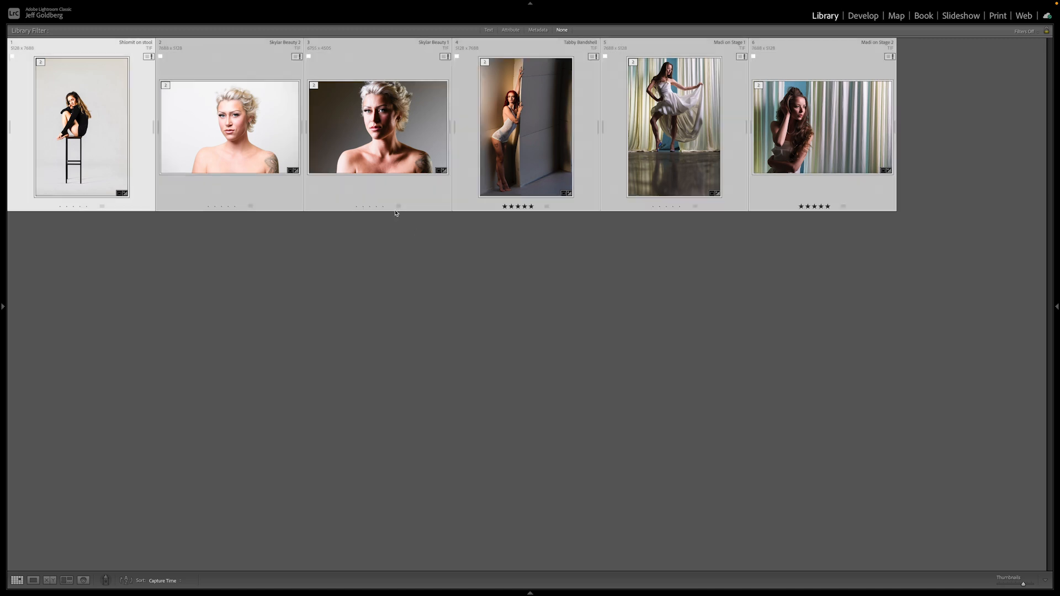
pyautogui.hotkey('ctrl', 's')
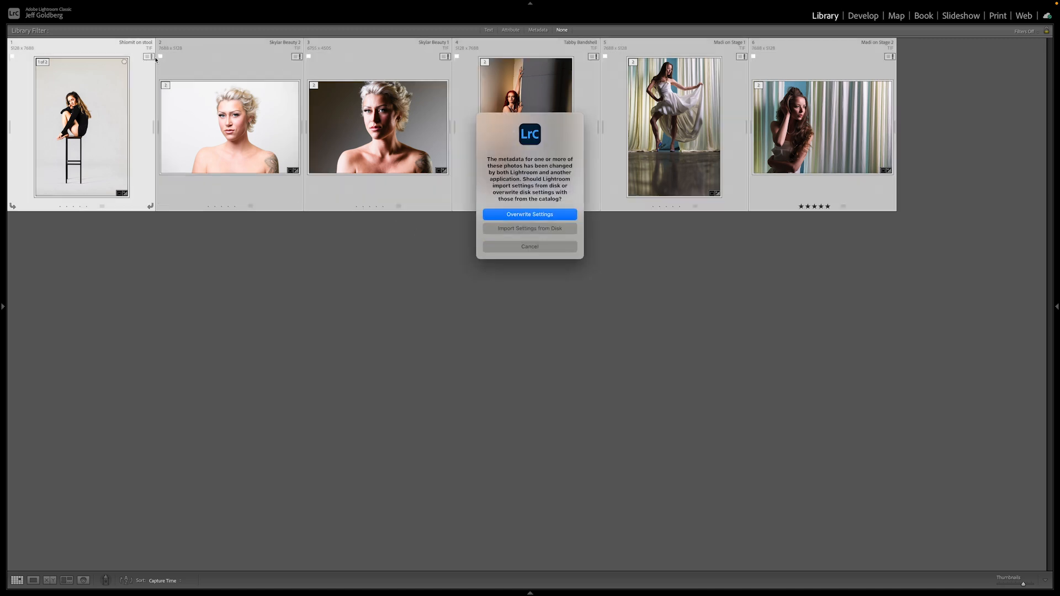
pyautogui.click(533, 234)
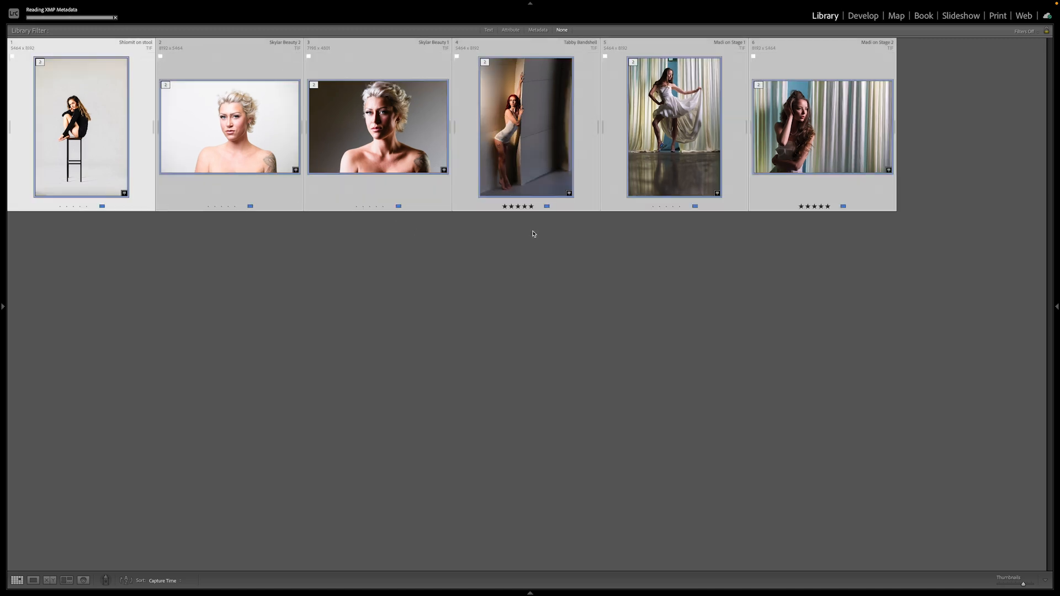
# - Show the contents of the Evoto Webinar folder and filter them to flagged photos only
pyautogui.click(532, 257)
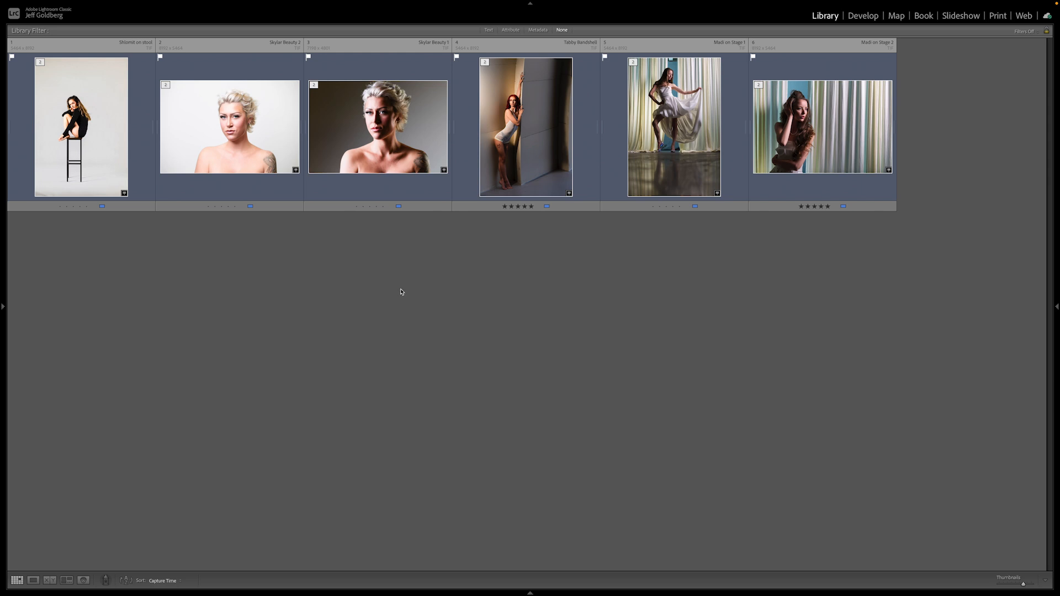
pyautogui.moveTo(2, 307)
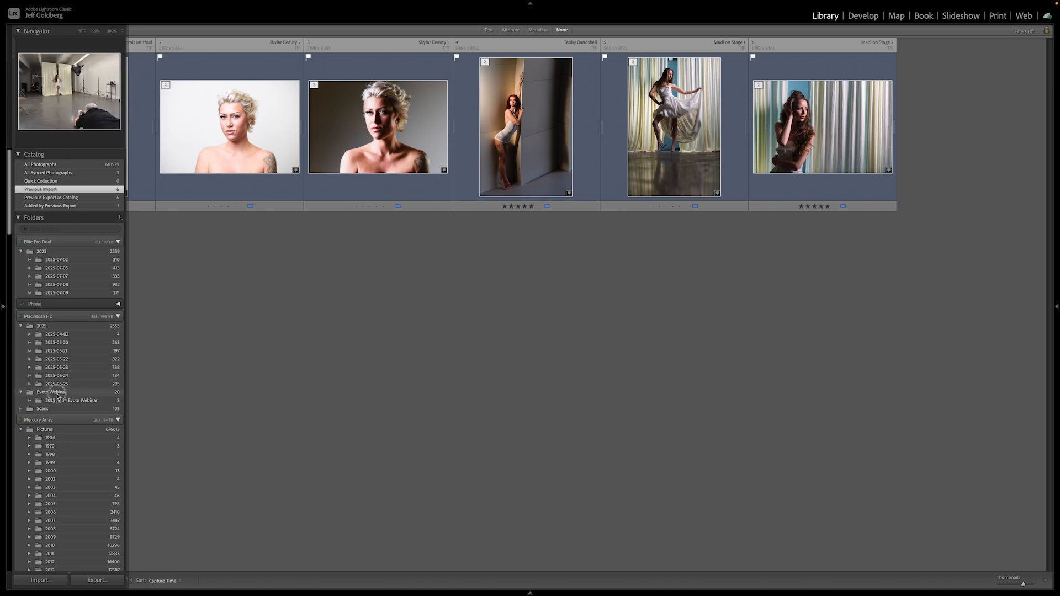
pyautogui.click(56, 392)
pyautogui.click(511, 30)
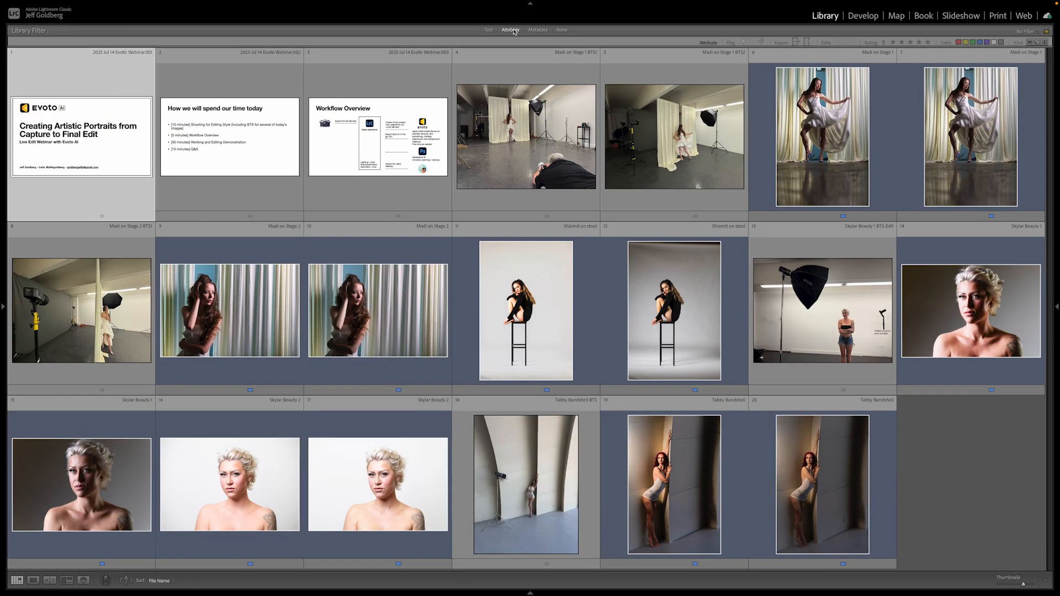
pyautogui.click(743, 42)
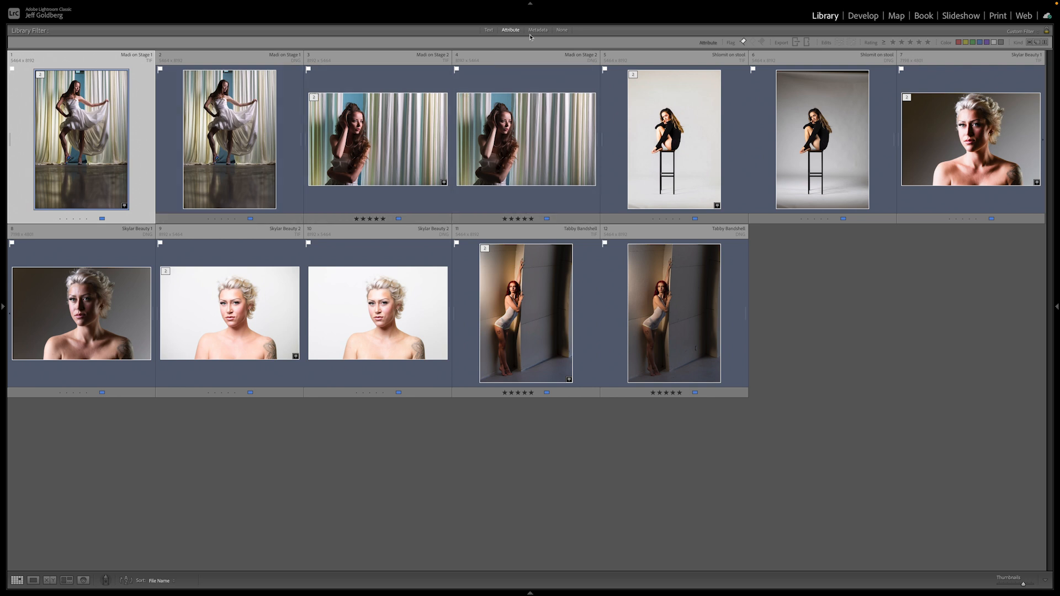
# - Filter the photos by File Type to Digital Negative / Lossless and remove the flags from all of them
pyautogui.click(537, 30)
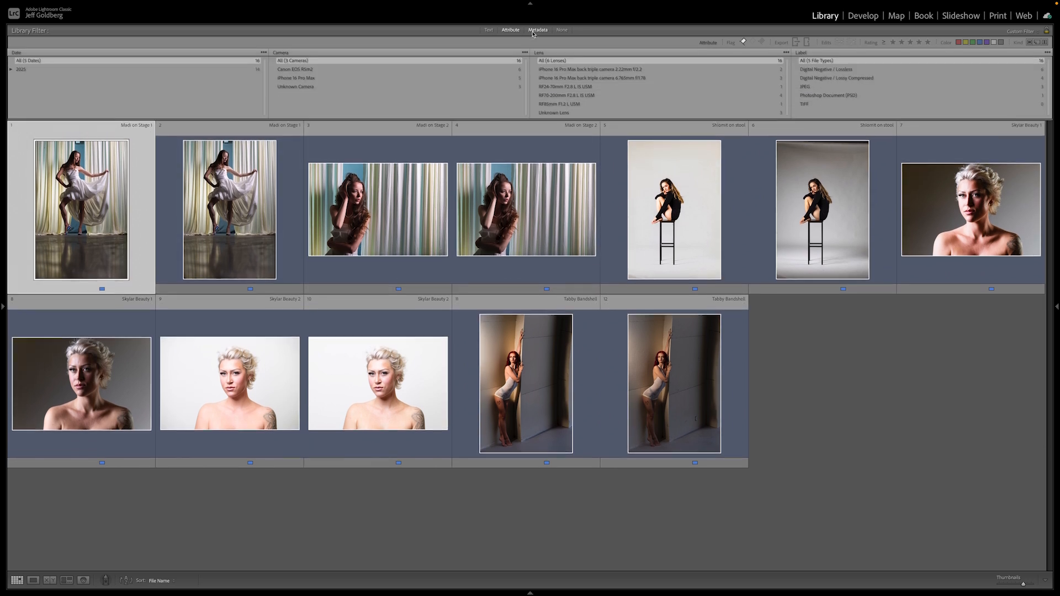
pyautogui.click(805, 54)
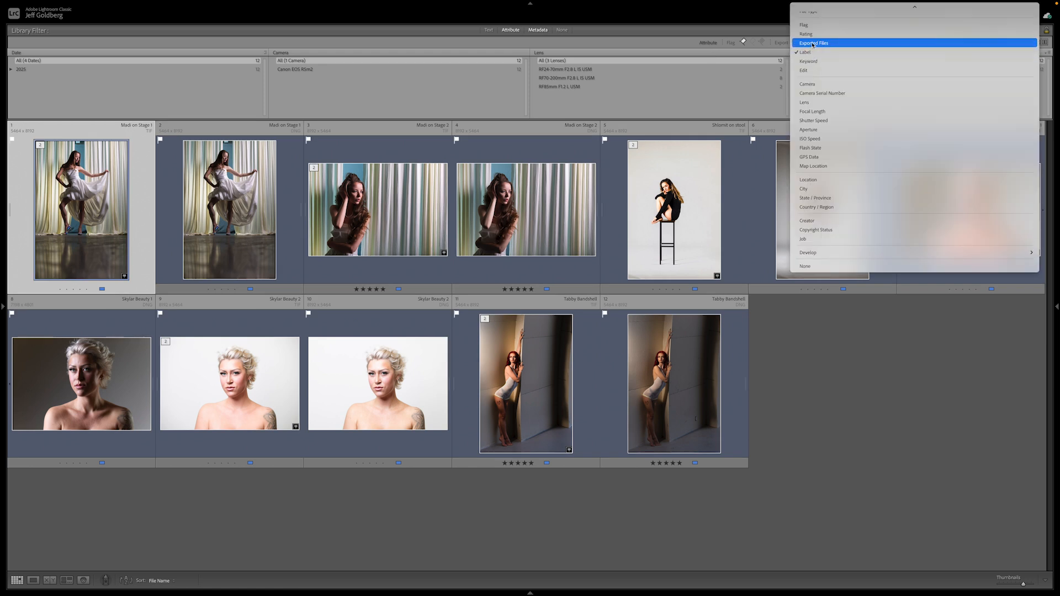
pyautogui.click(809, 15)
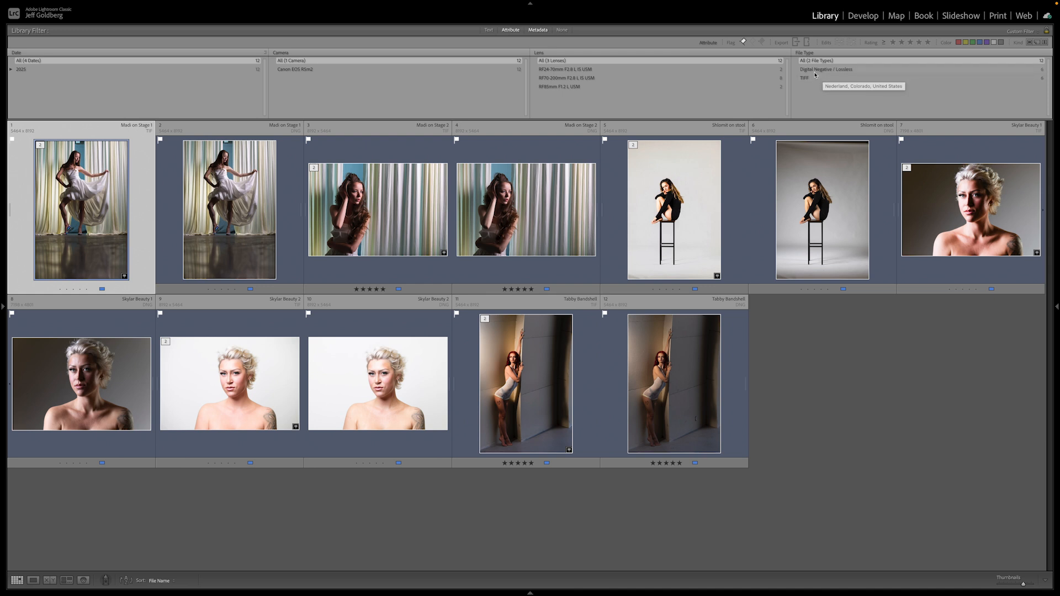
pyautogui.click(815, 71)
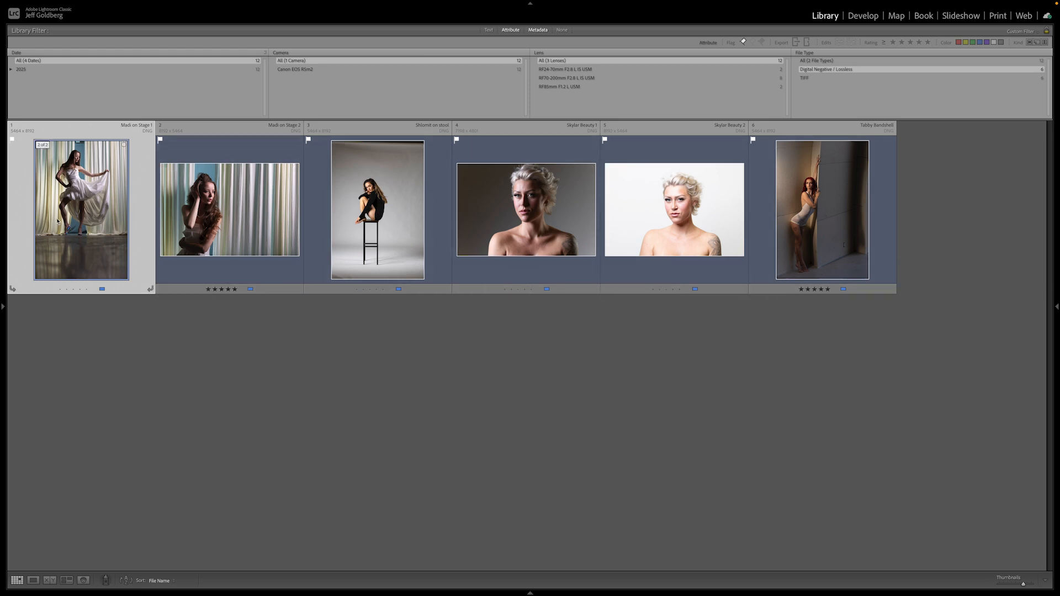
pyautogui.hotkey('ctrl', 'a')
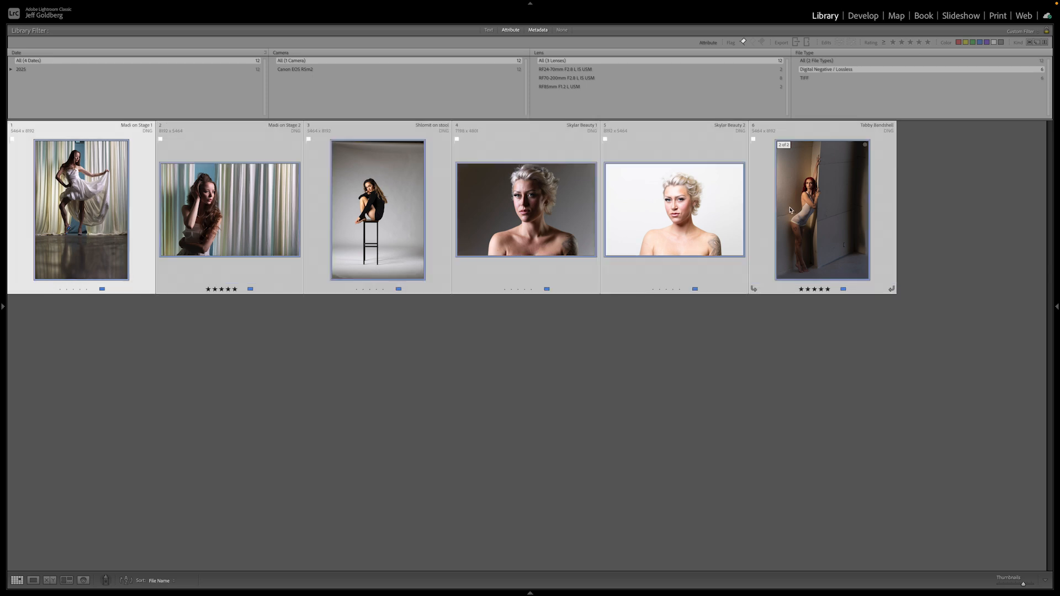
pyautogui.click(13, 139)
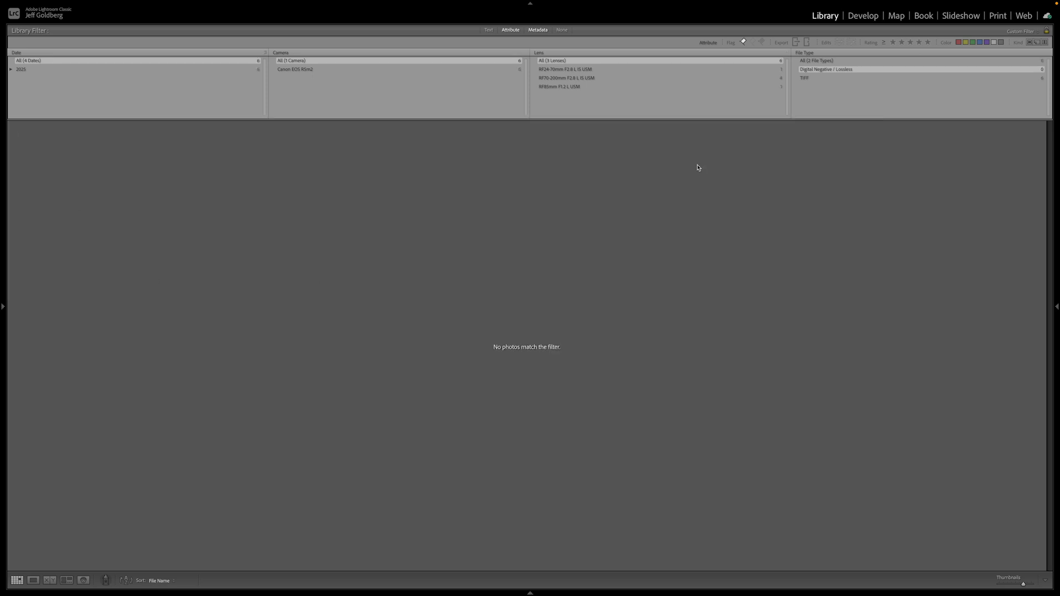
# - Clear the metadata filter, check the flagged and blue-label attribute filters, and leave only the flagged photos filtered
pyautogui.click(538, 32)
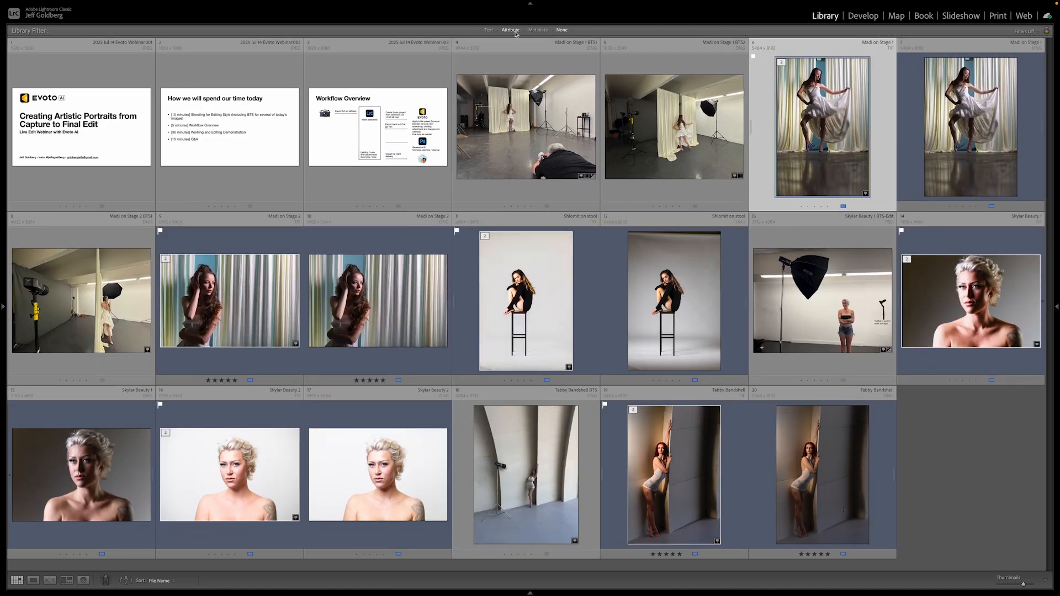
pyautogui.click(510, 30)
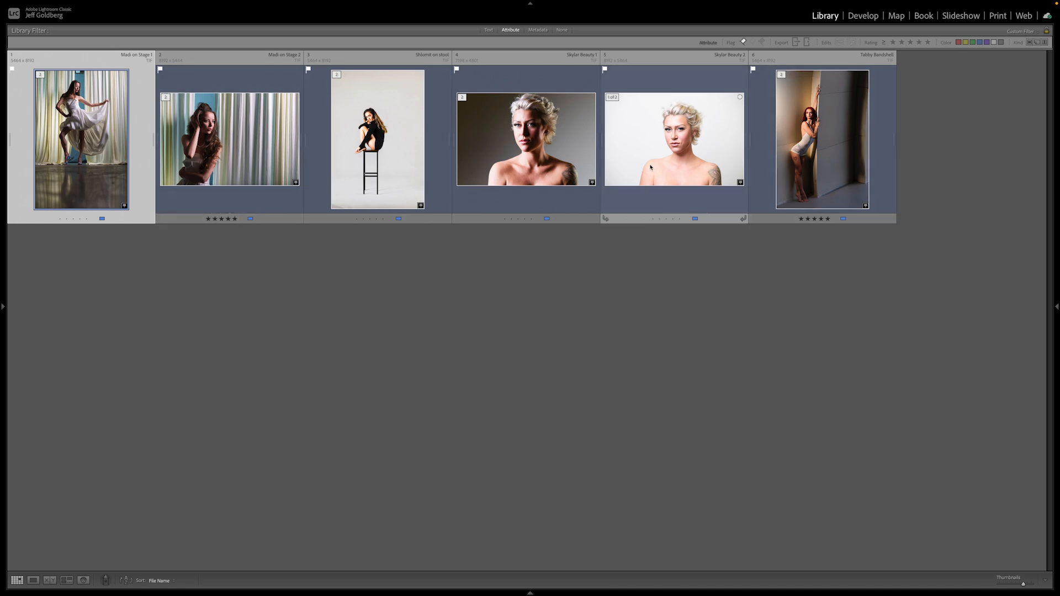
pyautogui.click(743, 43)
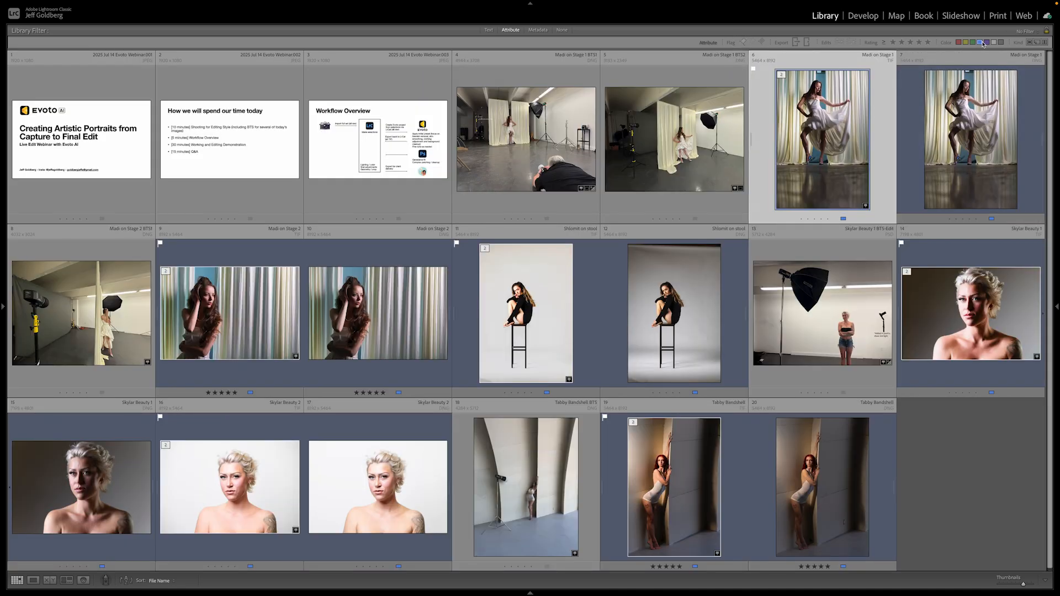
pyautogui.click(980, 43)
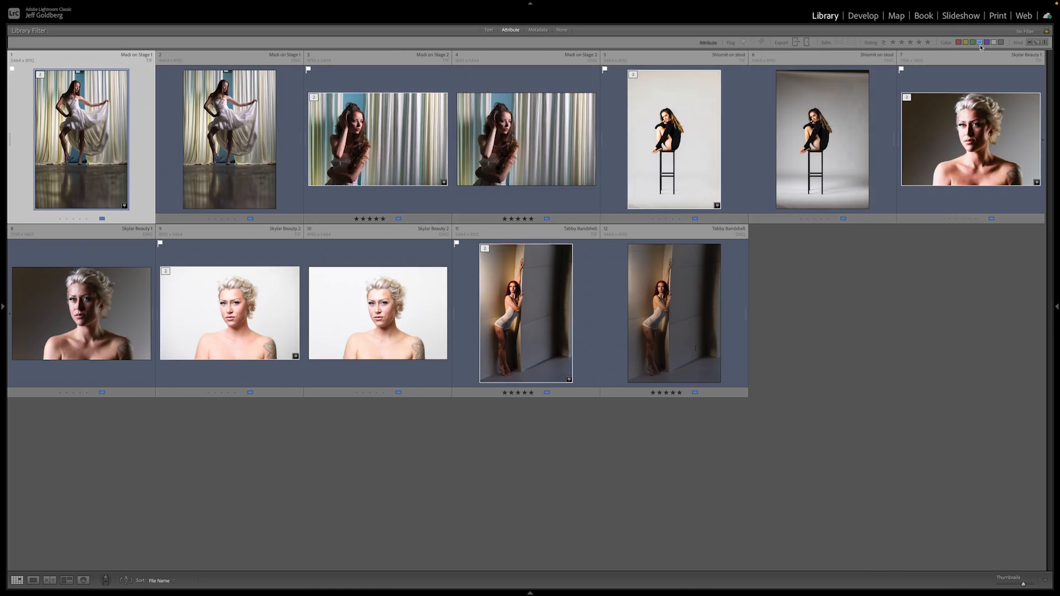
pyautogui.click(980, 43)
pyautogui.click(743, 42)
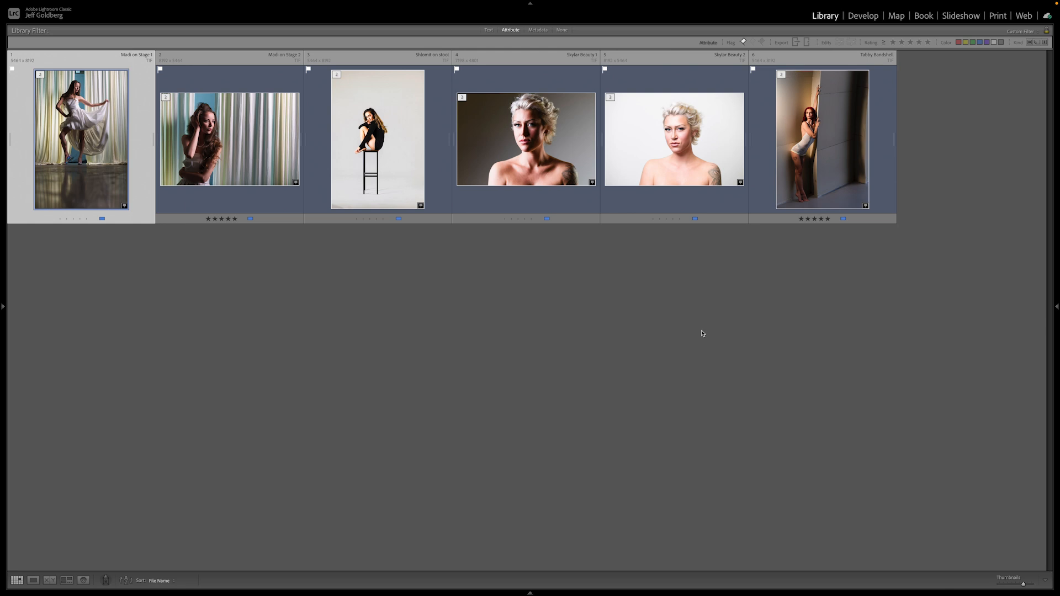
# - Open the TIFF of the red-haired woman against the wall in Adobe Photoshop 2025 using Edit Original
pyautogui.click(552, 164)
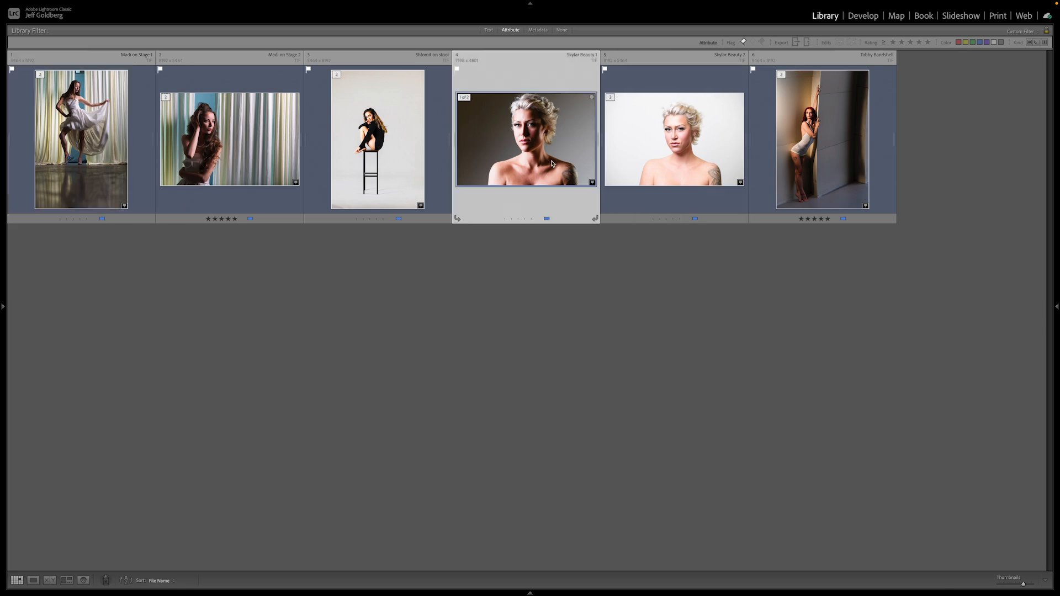
pyautogui.click(818, 168)
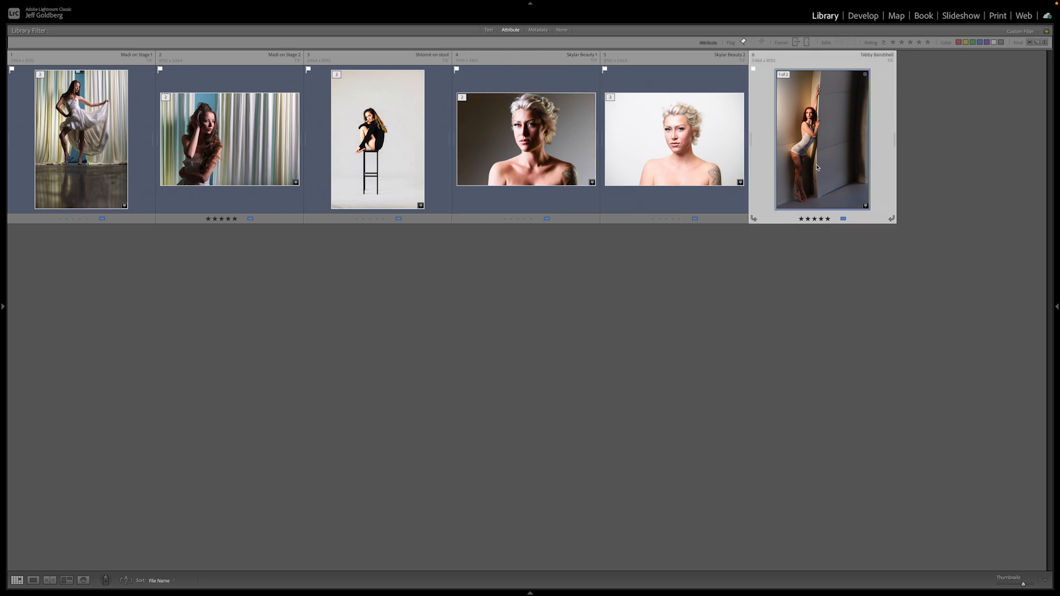
pyautogui.rightClick(818, 168)
pyautogui.moveTo(883, 260)
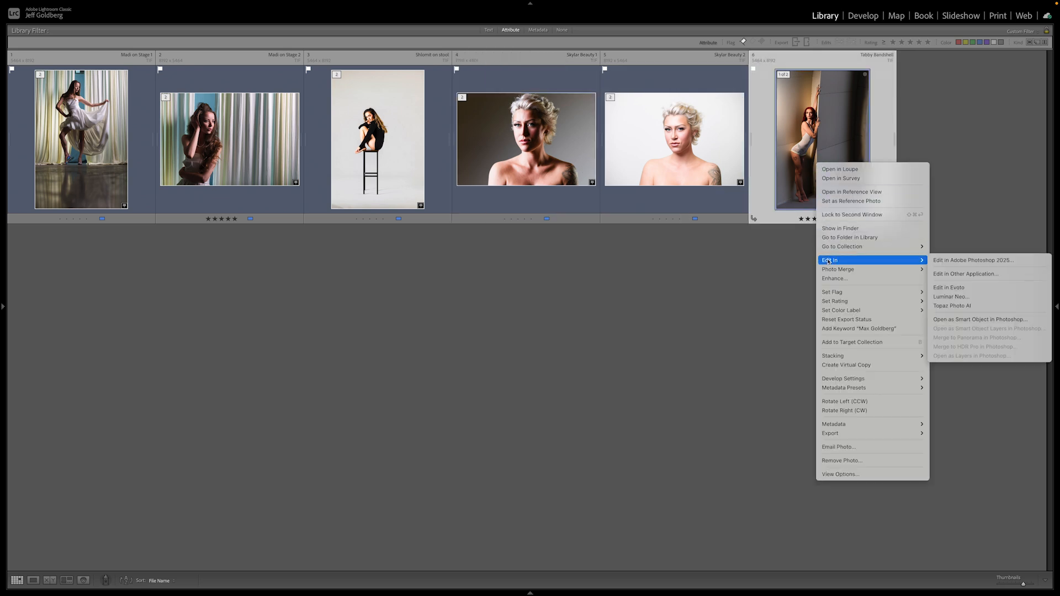
pyautogui.click(951, 261)
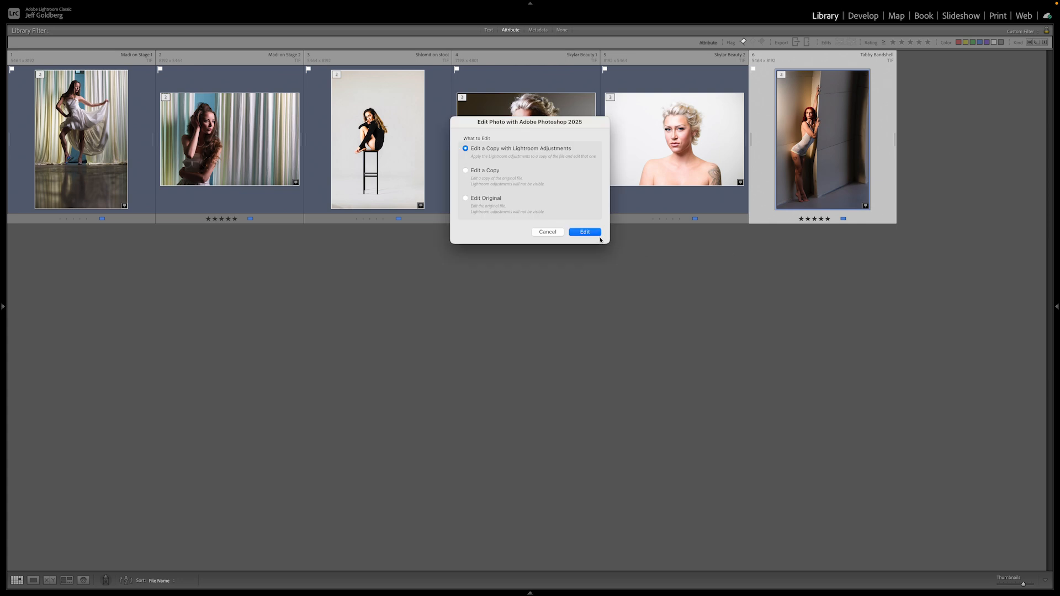
pyautogui.click(491, 200)
pyautogui.click(580, 234)
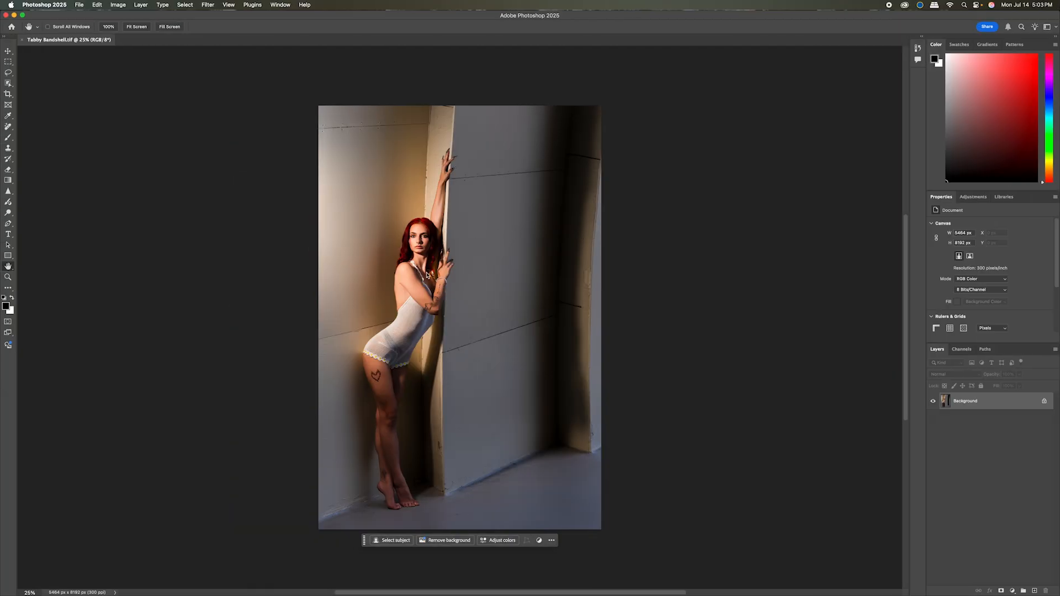
# - Add a blank layer and clean up the marks on the woman's neck with the Remove tool
pyautogui.scroll(5, 416, 238)
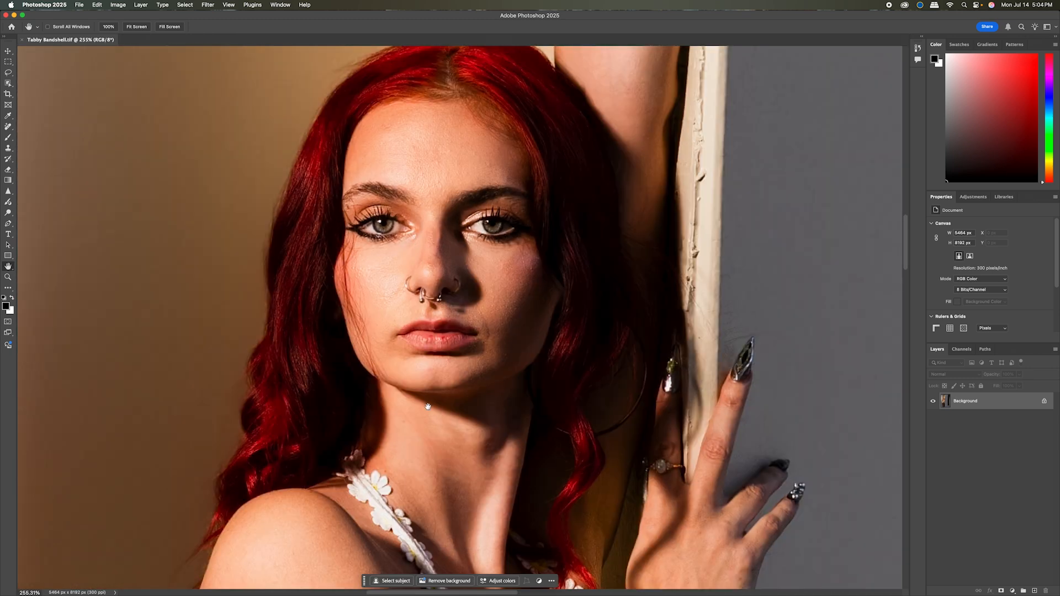
pyautogui.scroll(3, 437, 467)
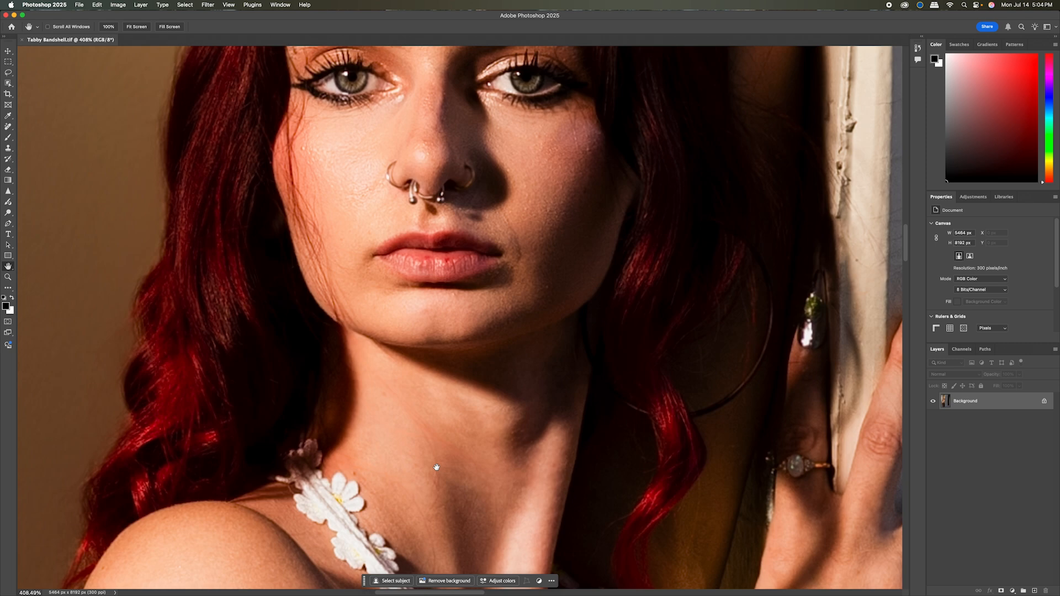
pyautogui.moveTo(436, 467); pyautogui.dragTo(438, 380)
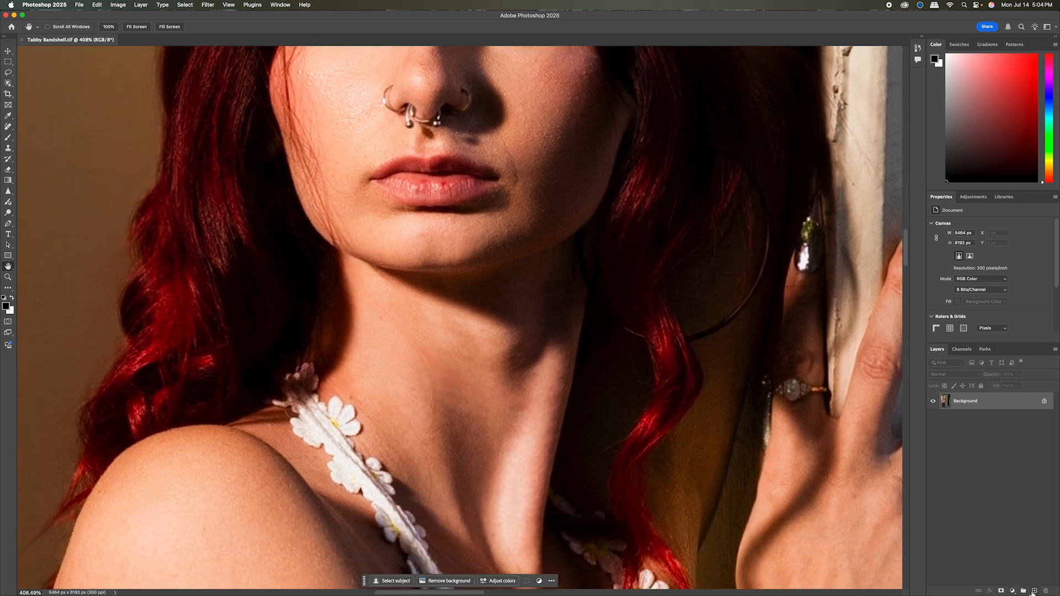
pyautogui.click(1033, 591)
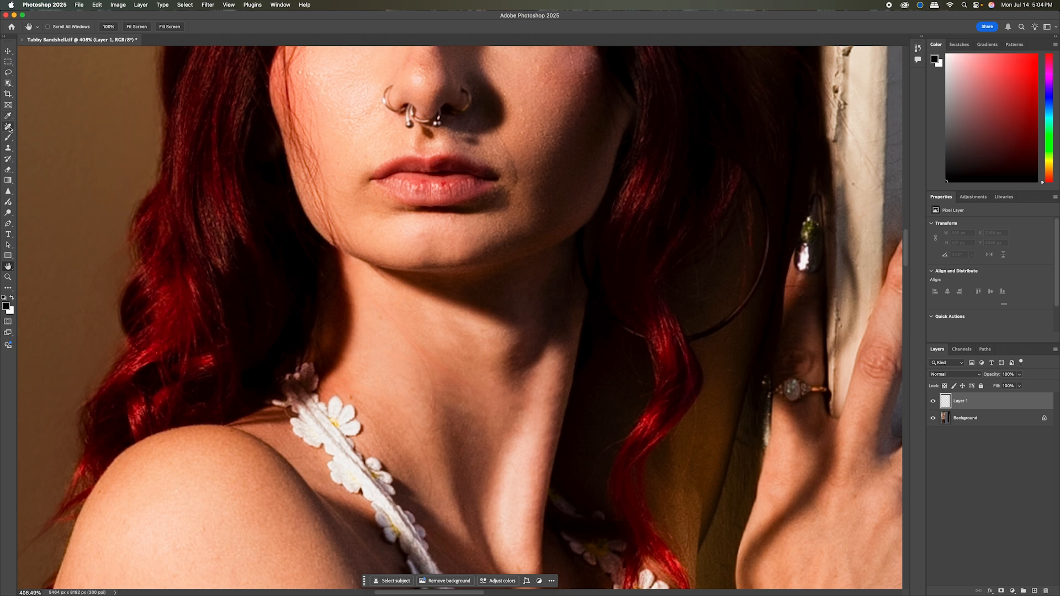
pyautogui.click(8, 127)
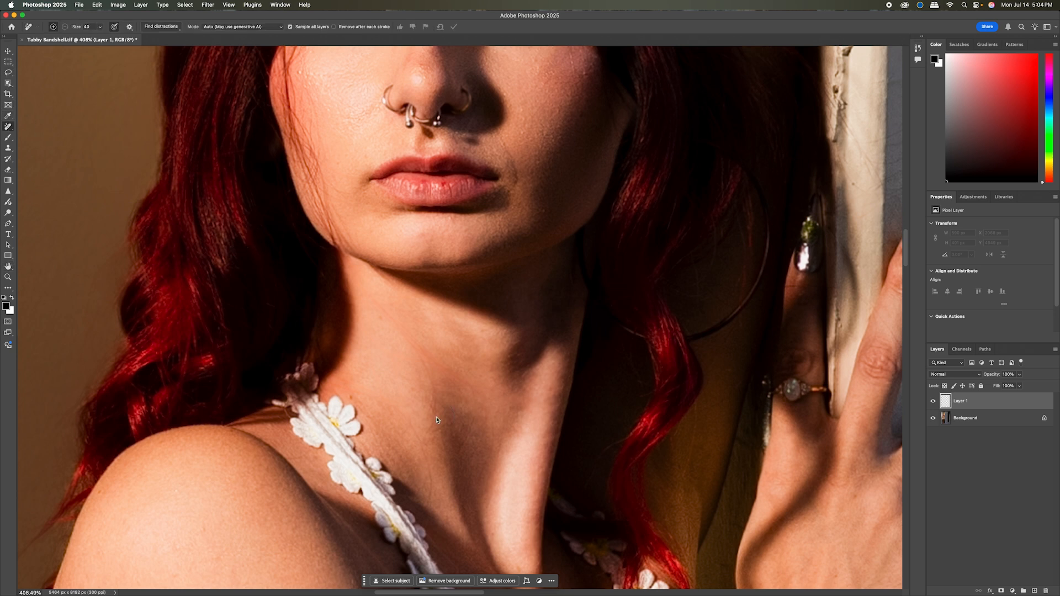
pyautogui.moveTo(437, 425)
pyautogui.mouseDown()
pyautogui.moveTo(425, 358)
pyautogui.moveTo(391, 327)
pyautogui.mouseUp()
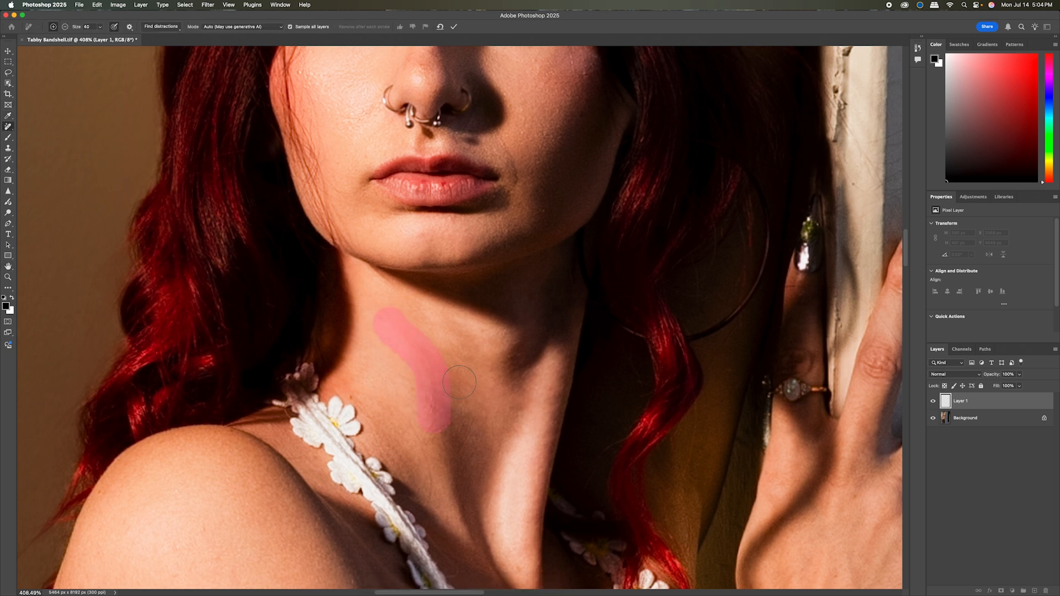
pyautogui.moveTo(428, 497); pyautogui.dragTo(410, 424)
pyautogui.moveTo(477, 420); pyautogui.dragTo(464, 442)
pyautogui.click(452, 27)
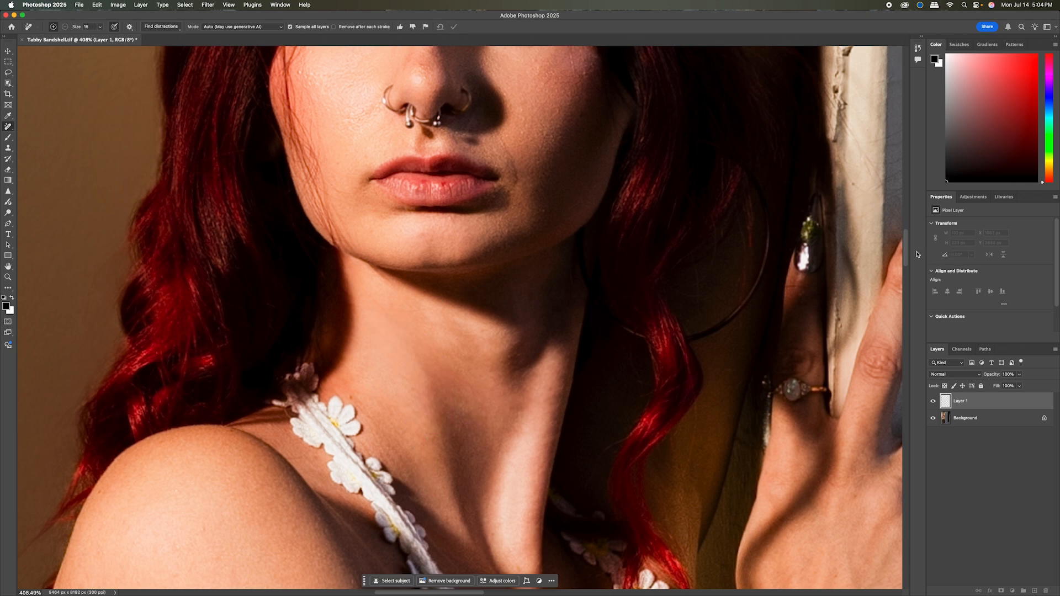
# - Try to select the stray hair strands along the shaded edge of the woman's cheek with the Lasso tool
pyautogui.scroll(5, 907, 243)
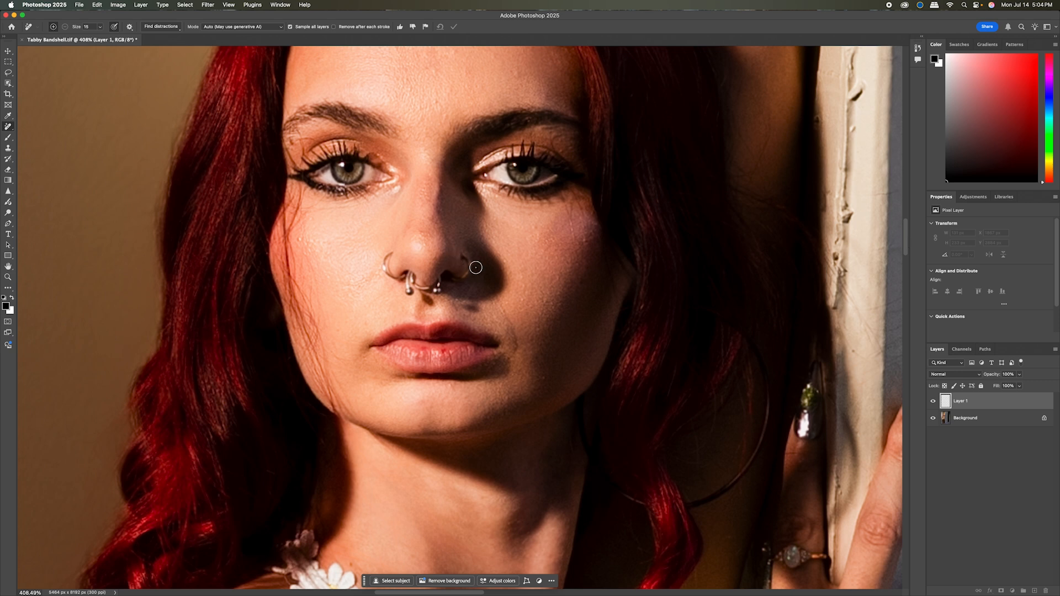
pyautogui.scroll(-3, 480, 279)
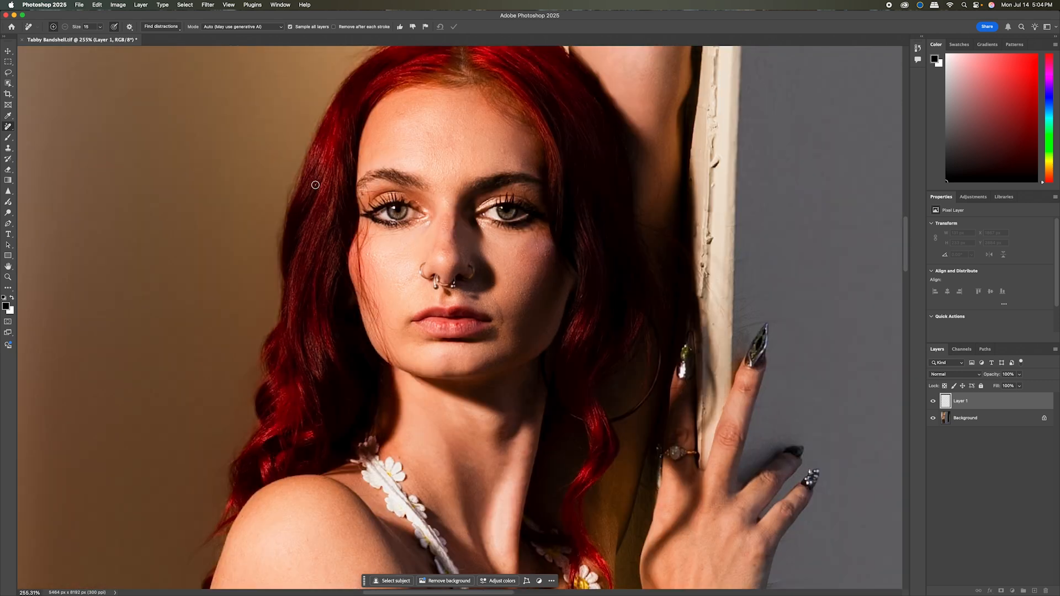
pyautogui.click(9, 73)
pyautogui.scroll(-5, 390, 225)
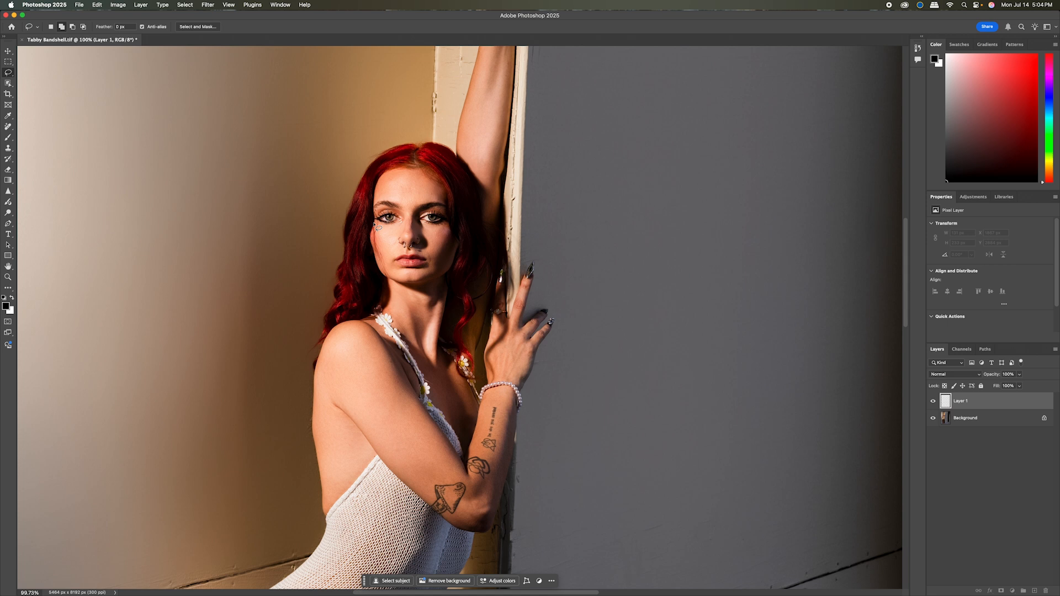
pyautogui.scroll(5, 379, 227)
pyautogui.scroll(3, 379, 227)
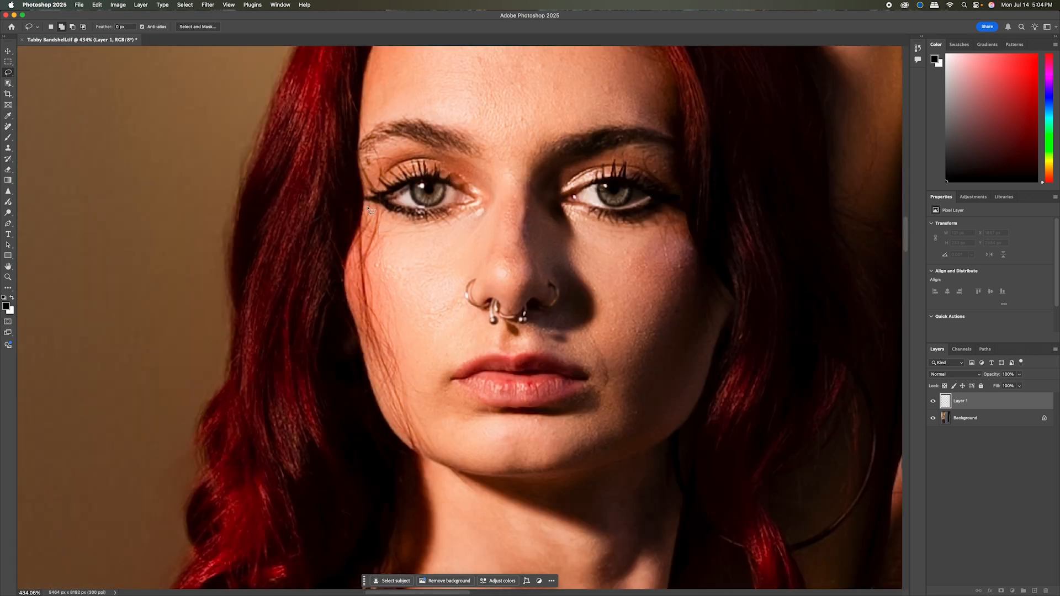
pyautogui.moveTo(365, 201)
pyautogui.mouseDown()
pyautogui.moveTo(395, 216)
pyautogui.moveTo(392, 338)
pyautogui.moveTo(439, 430)
pyautogui.mouseUp()
pyautogui.scroll(-8, 440, 429)
pyautogui.scroll(3, 442, 436)
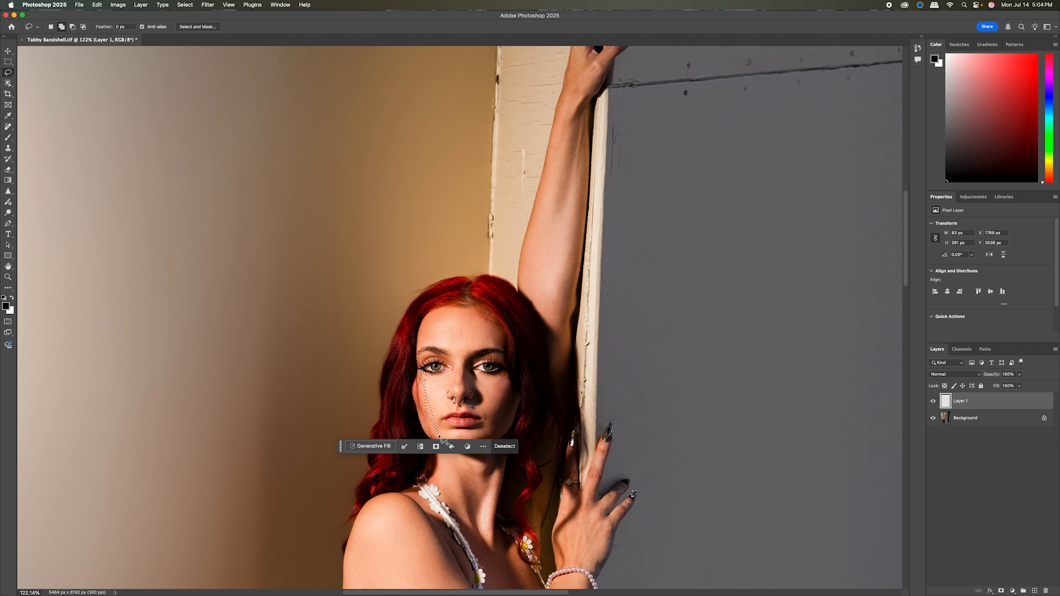
pyautogui.press('super+d')
# - Draw a Lasso selection around the stray hair strands on the woman's cheek, from below the eye down to the jaw
pyautogui.scroll(8, 419, 378)
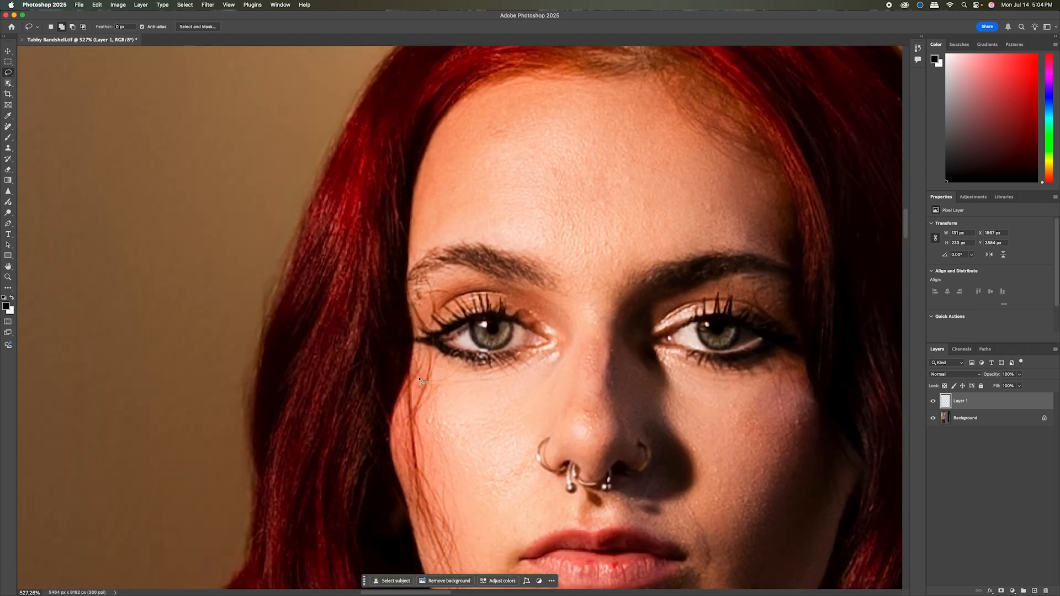
pyautogui.moveTo(905, 220); pyautogui.dragTo(905, 227)
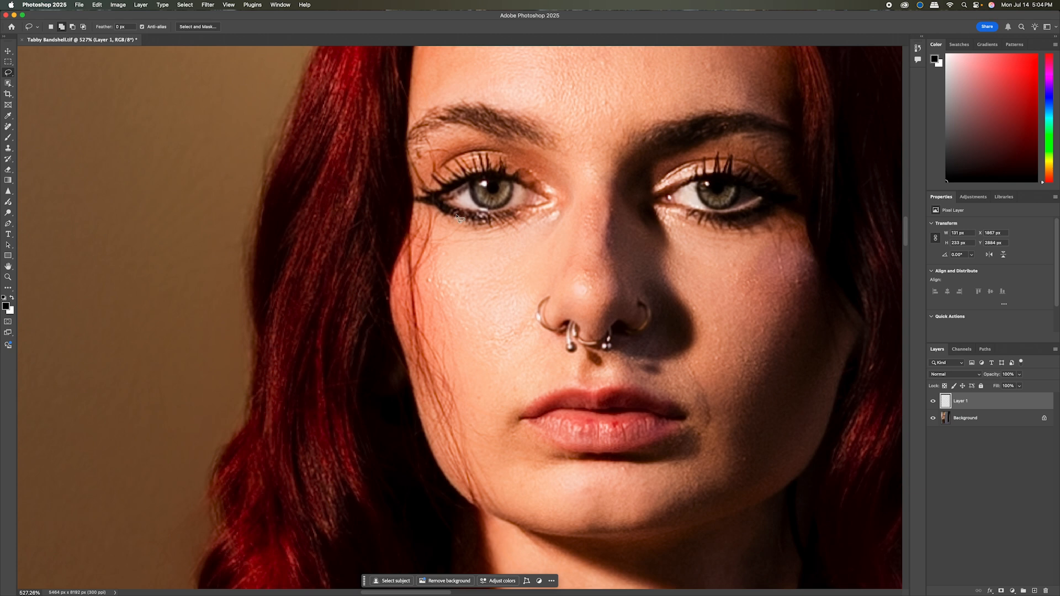
pyautogui.moveTo(453, 230)
pyautogui.mouseDown()
pyautogui.moveTo(447, 276)
pyautogui.moveTo(486, 410)
pyautogui.moveTo(491, 508)
pyautogui.moveTo(465, 496)
pyautogui.moveTo(438, 454)
pyautogui.moveTo(410, 359)
pyautogui.mouseUp()
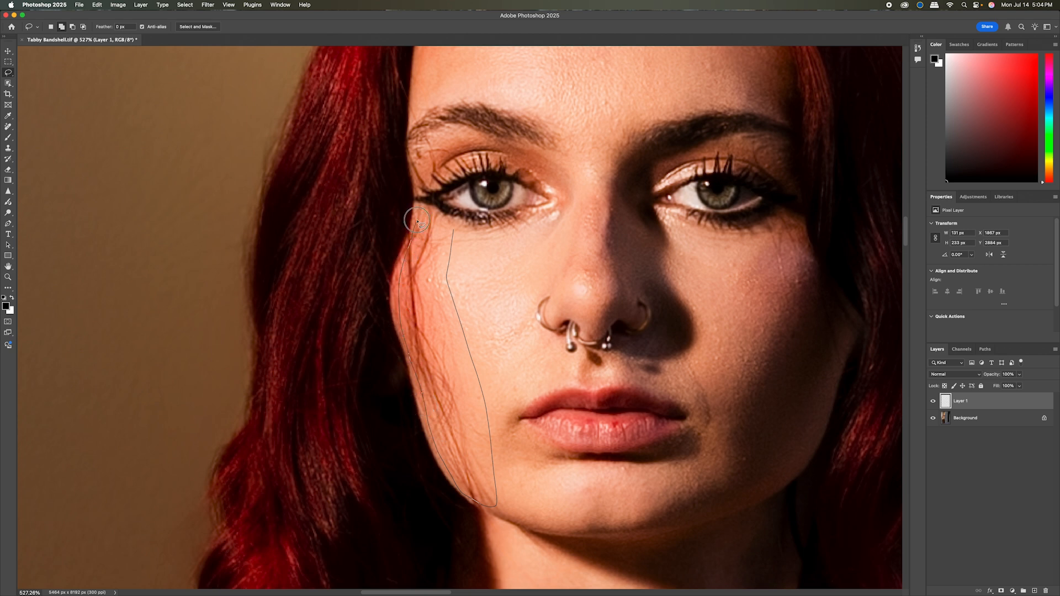
pyautogui.moveTo(453, 229); pyautogui.dragTo(453, 230)
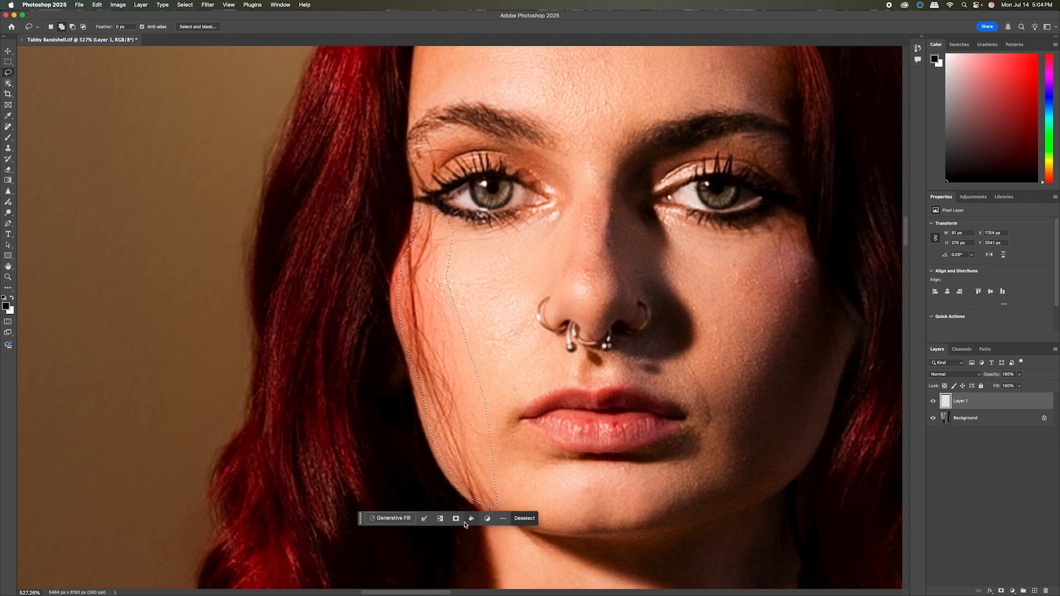
# - Run Generative Fill on the cheek selection with the prompt "remove stray hair"
pyautogui.click(409, 520)
pyautogui.write('remove')
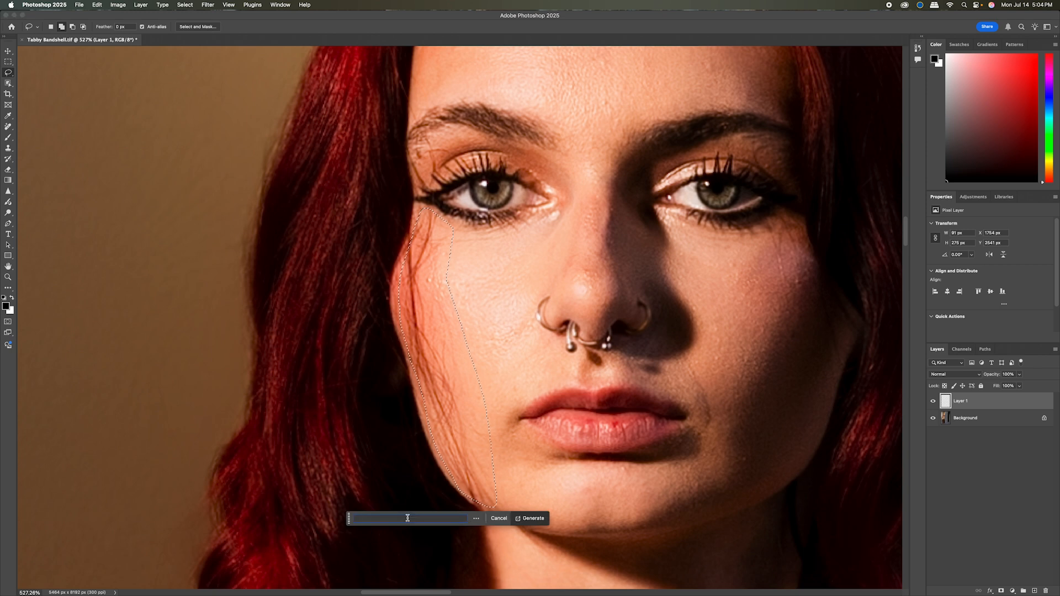
pyautogui.write(' stray hair')
pyautogui.press('Return')
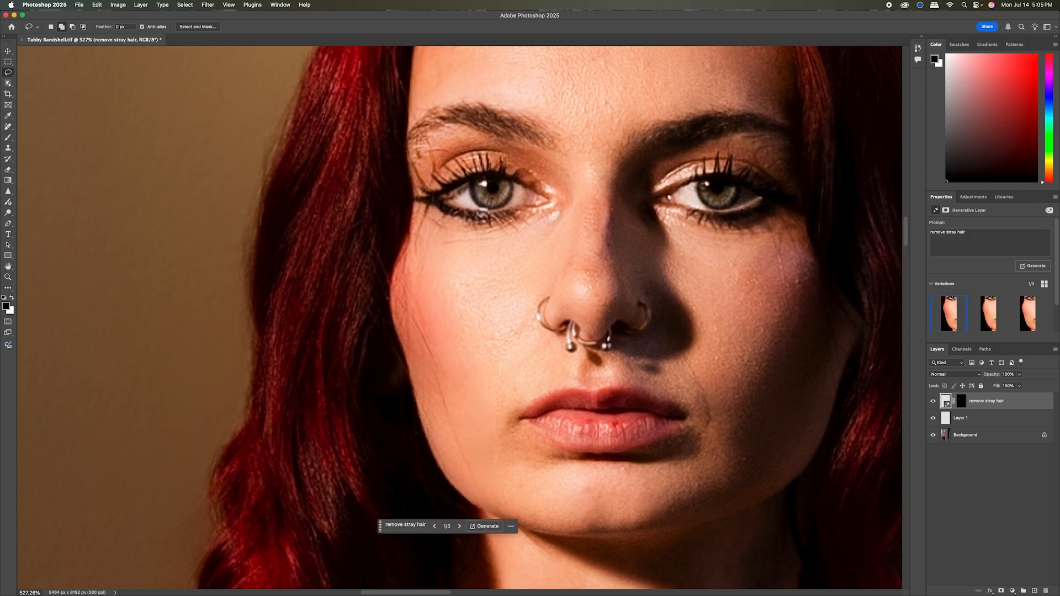
# - Compare the generated variations for the cheek, keep the third one, and check it against the original by toggling the generative layer's visibility
pyautogui.click(987, 317)
pyautogui.click(1022, 315)
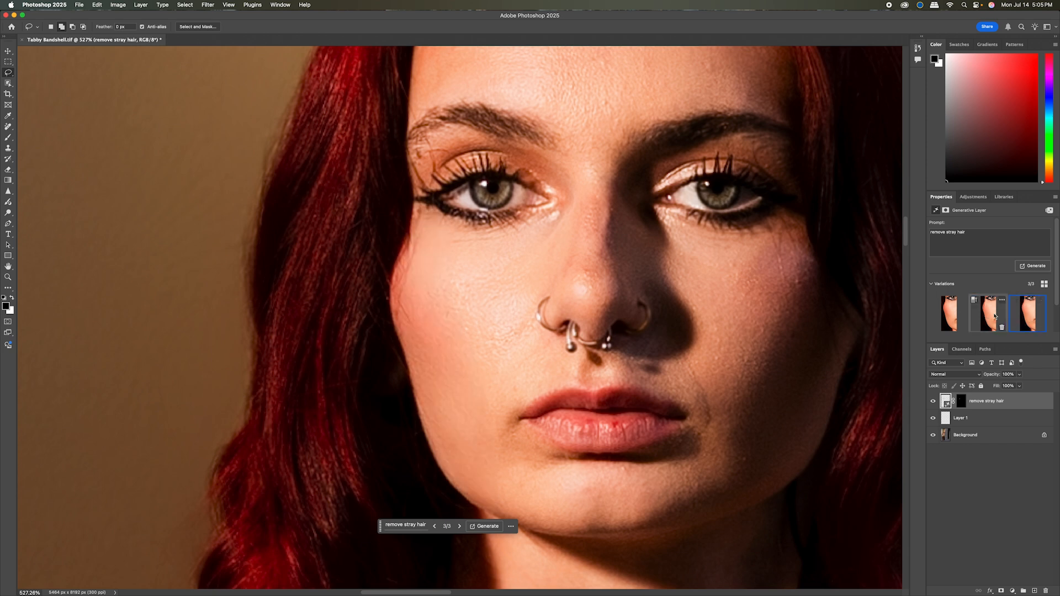
pyautogui.click(957, 322)
pyautogui.click(1030, 316)
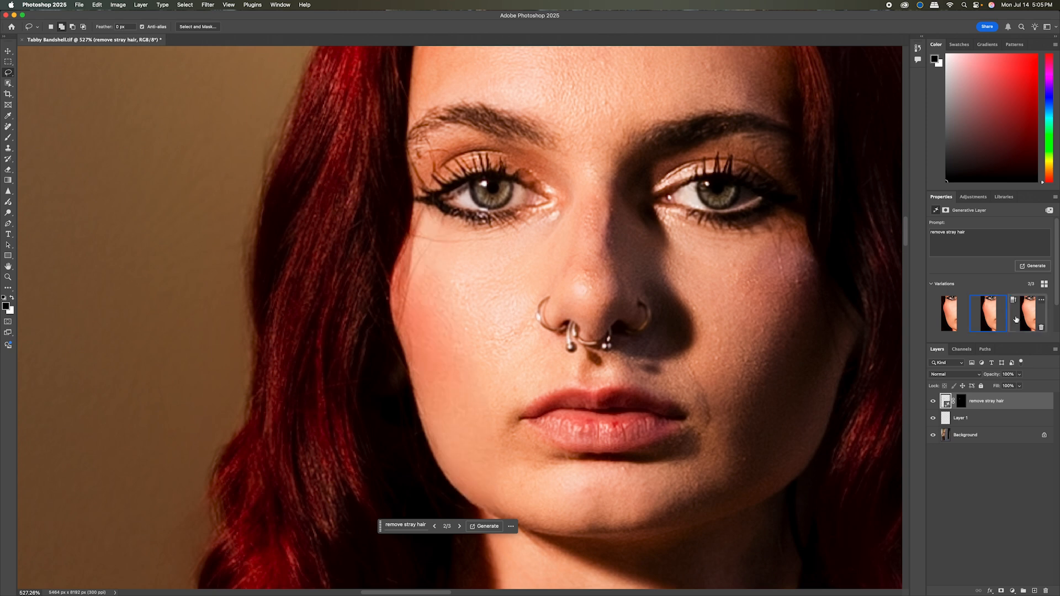
pyautogui.click(1016, 319)
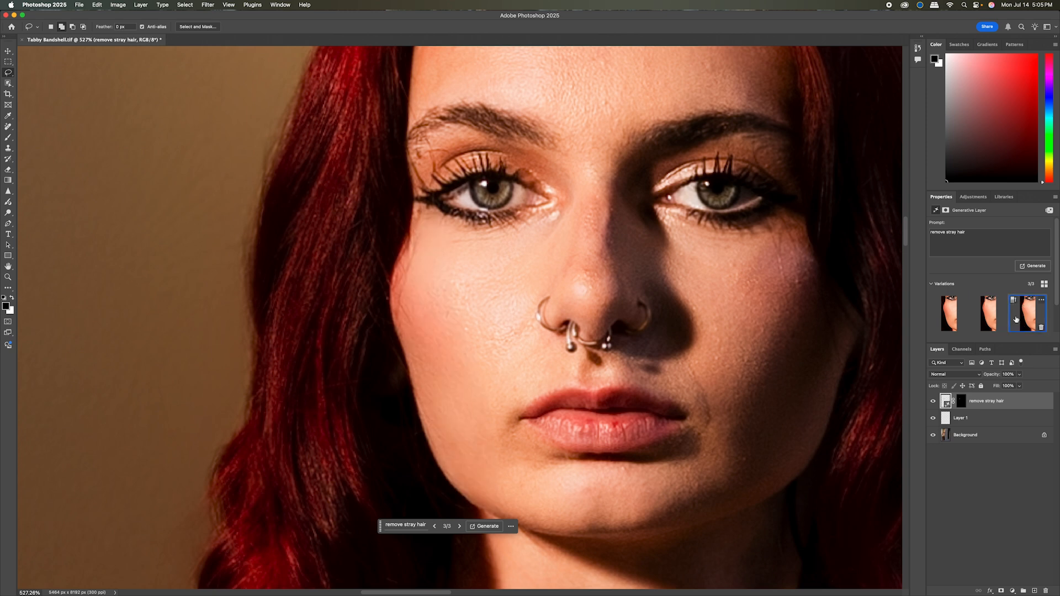
pyautogui.scroll(-8, 607, 352)
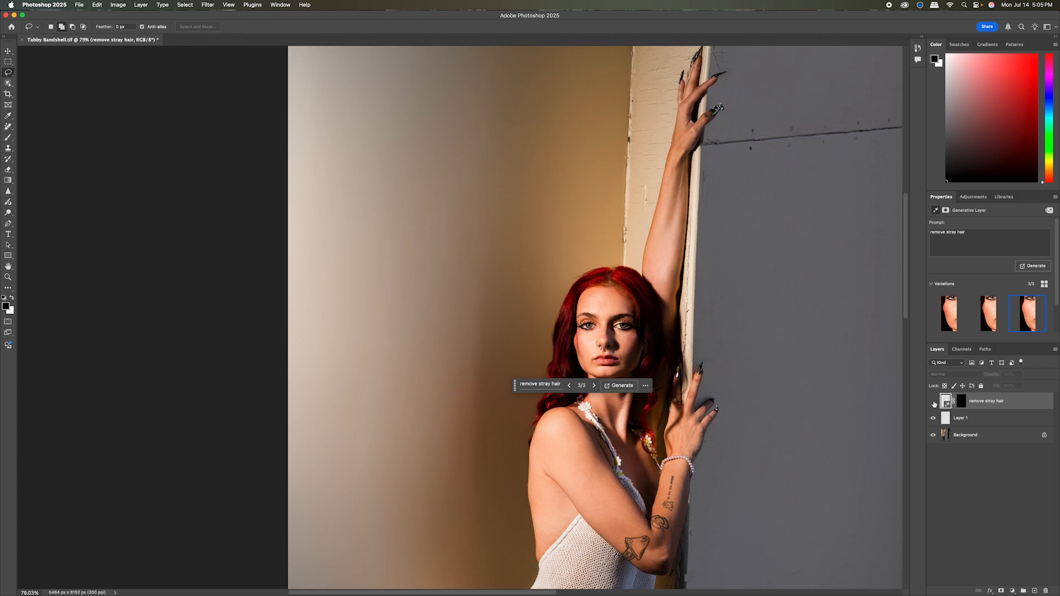
pyautogui.scroll(8, 572, 357)
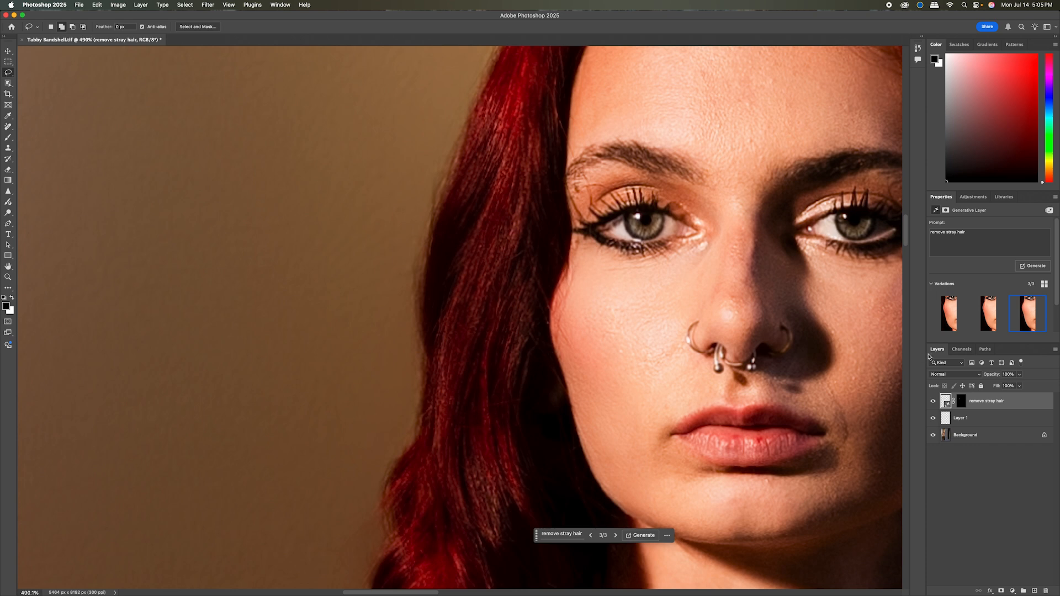
# - Flatten the image into a single background layer and close the document
pyautogui.click(7, 266)
pyautogui.scroll(-8, 428, 313)
pyautogui.scroll(-3, 468, 312)
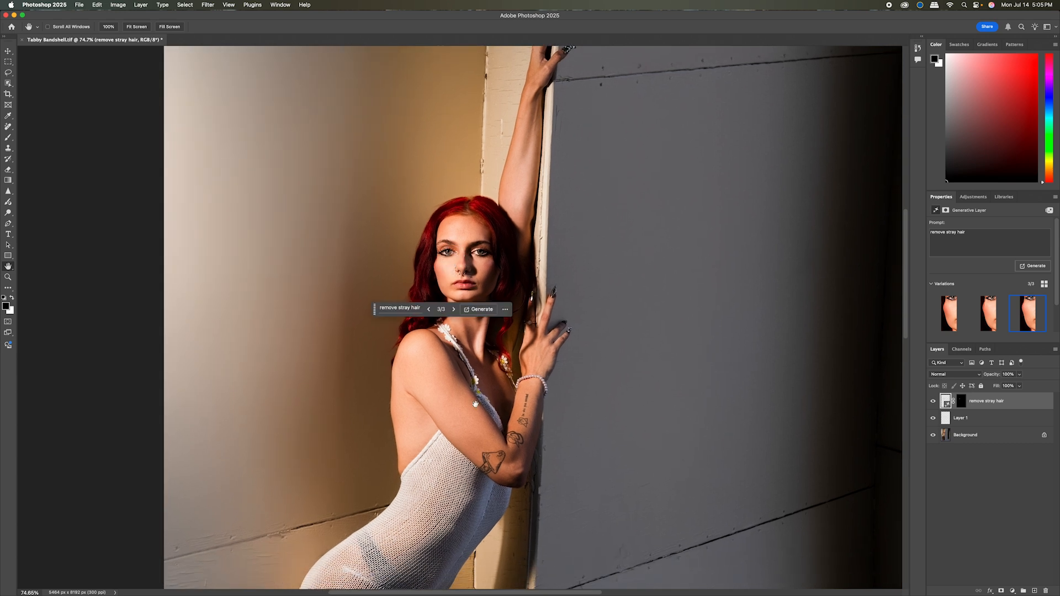
pyautogui.click(141, 5)
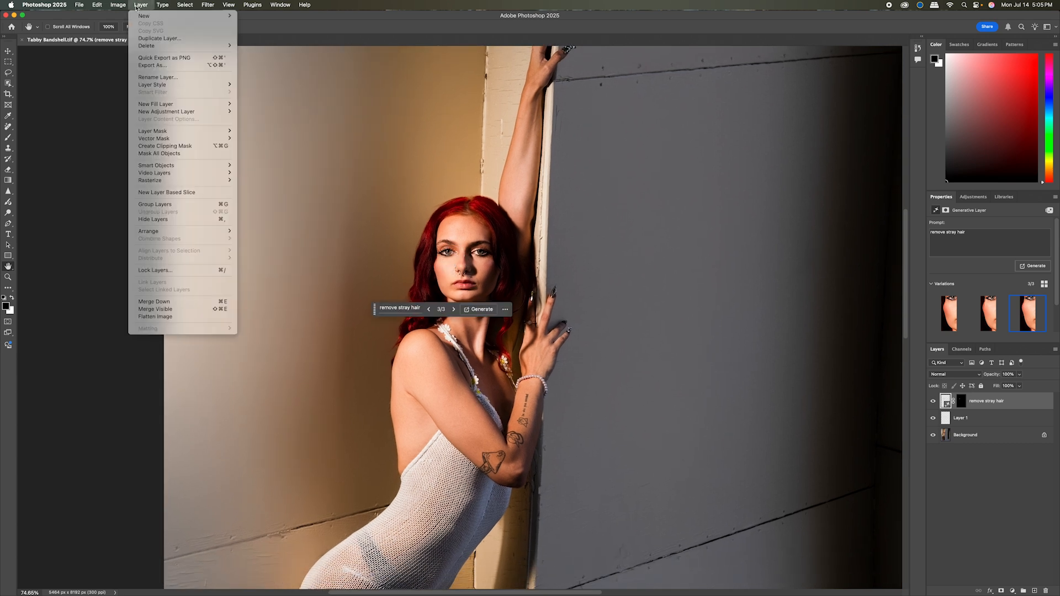
pyautogui.click(173, 316)
pyautogui.click(79, 5)
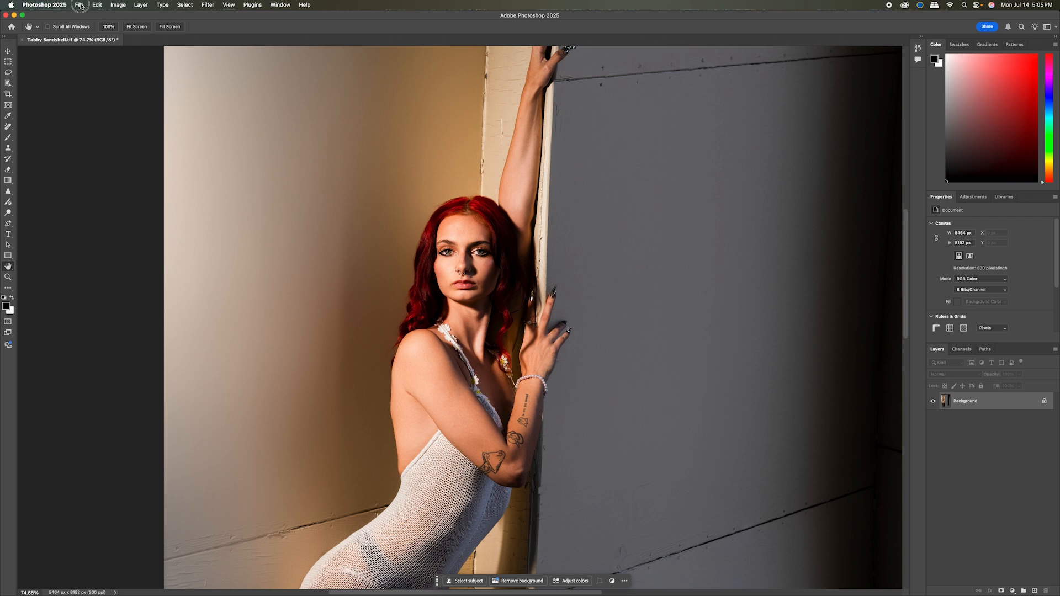
pyautogui.click(86, 57)
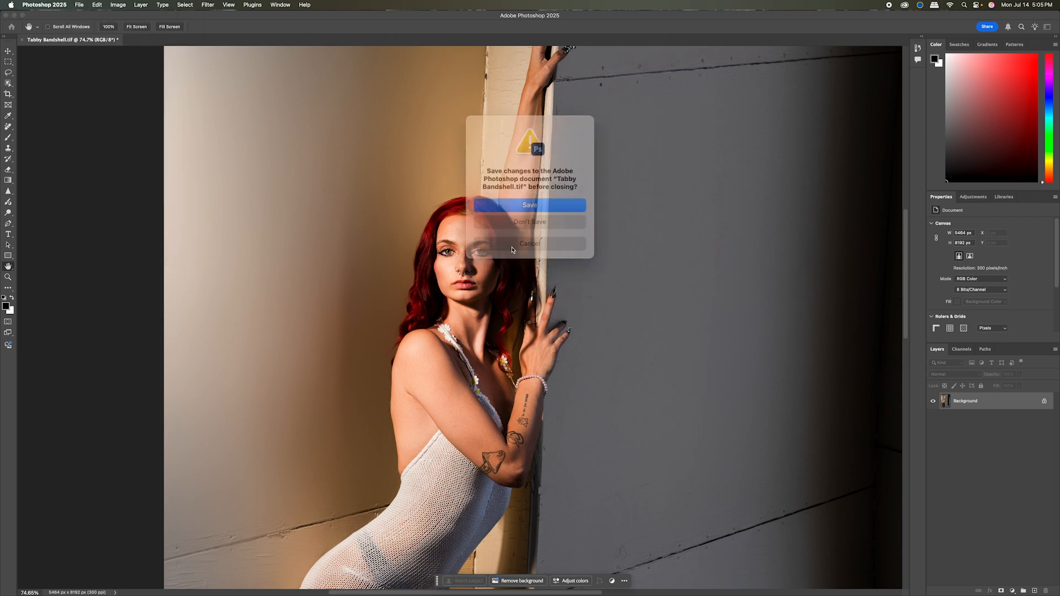
# - Save the retouched photo of the red-haired model and open it for developing in Lightroom Classic
pyautogui.click(514, 203)
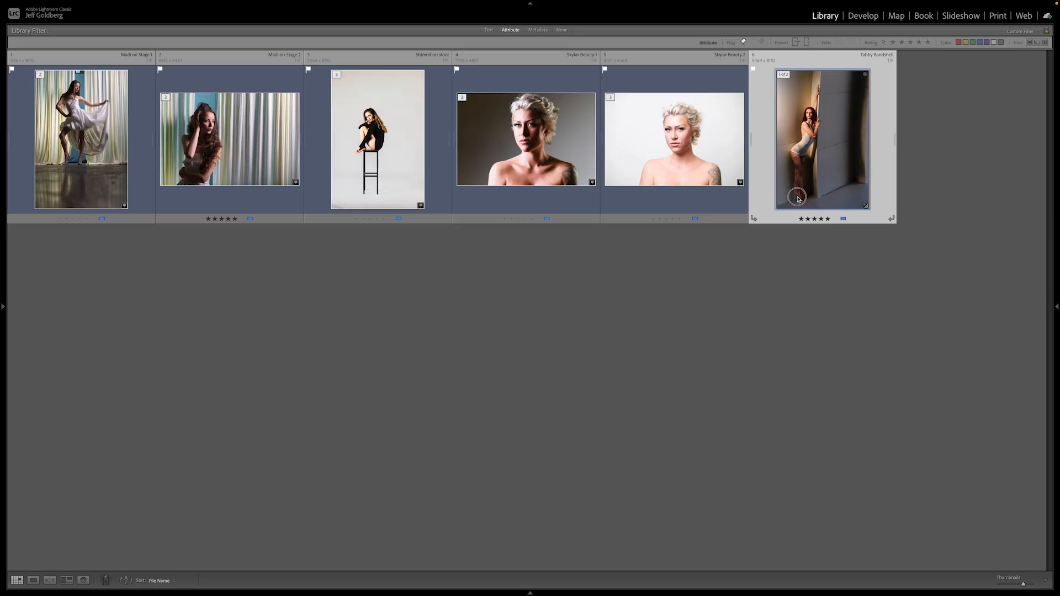
pyautogui.click(862, 19)
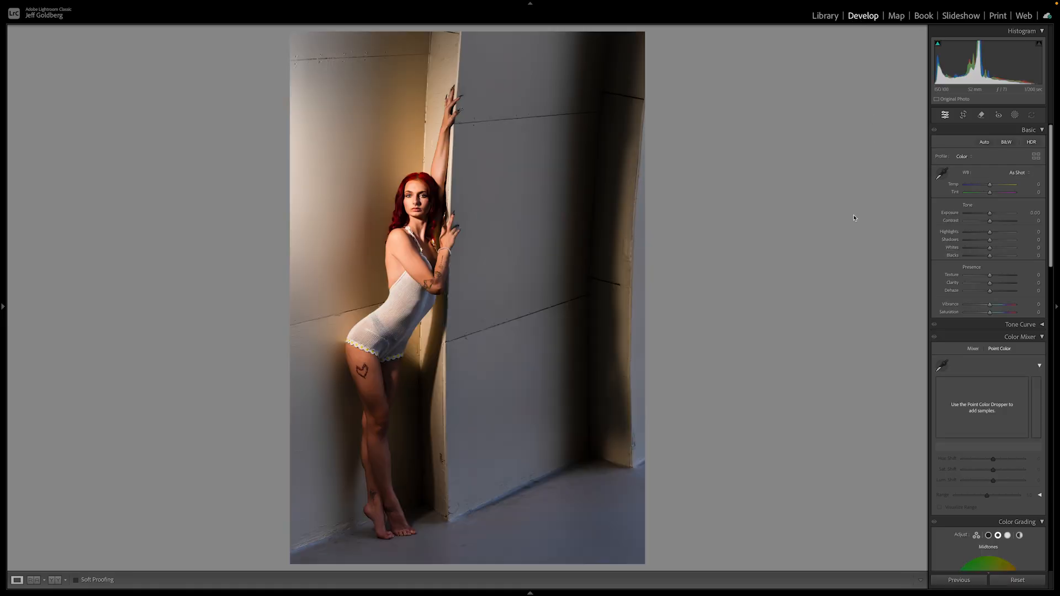
# - Create a background mask on the red-haired model's photo and set its temperature to -15
pyautogui.click(1014, 114)
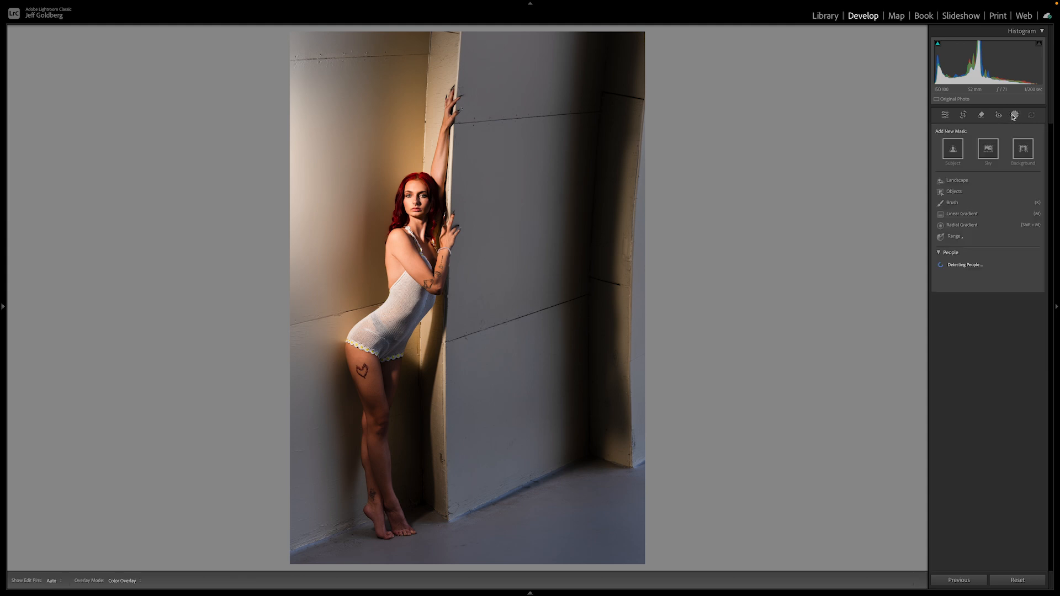
pyautogui.click(1021, 149)
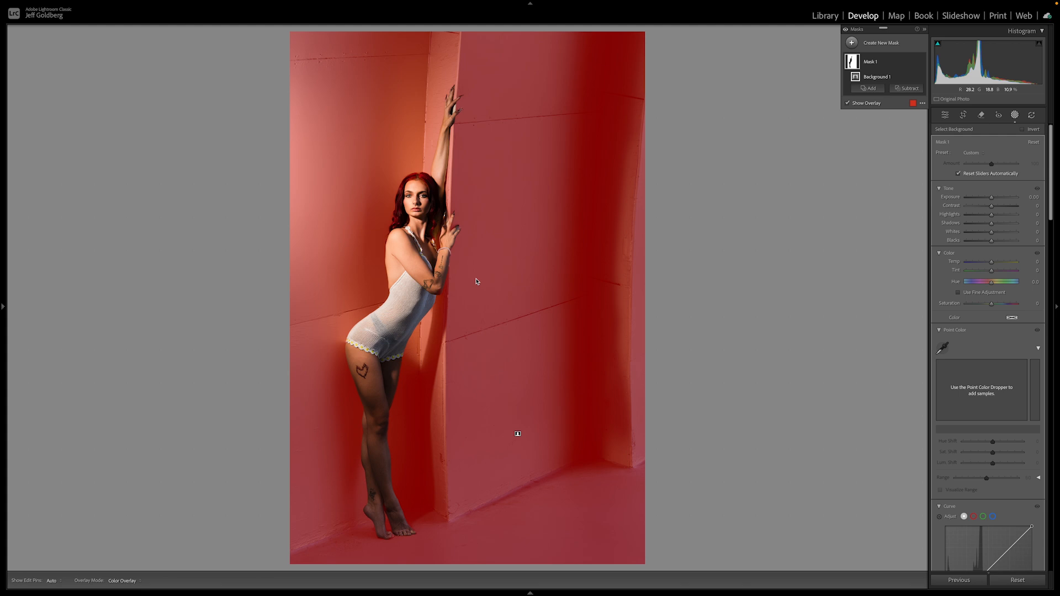
pyautogui.click(1030, 261)
pyautogui.write('-15')
pyautogui.press('Return')
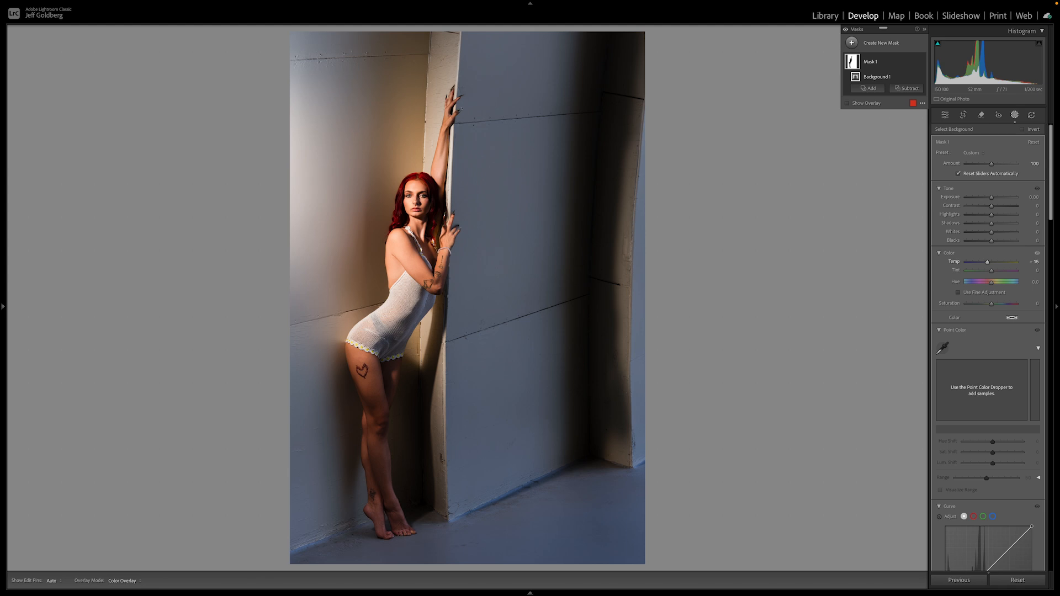
# - Add a linear gradient mask running diagonally from the bright wall's upper left to the model's shoulder
pyautogui.click(851, 43)
pyautogui.click(890, 140)
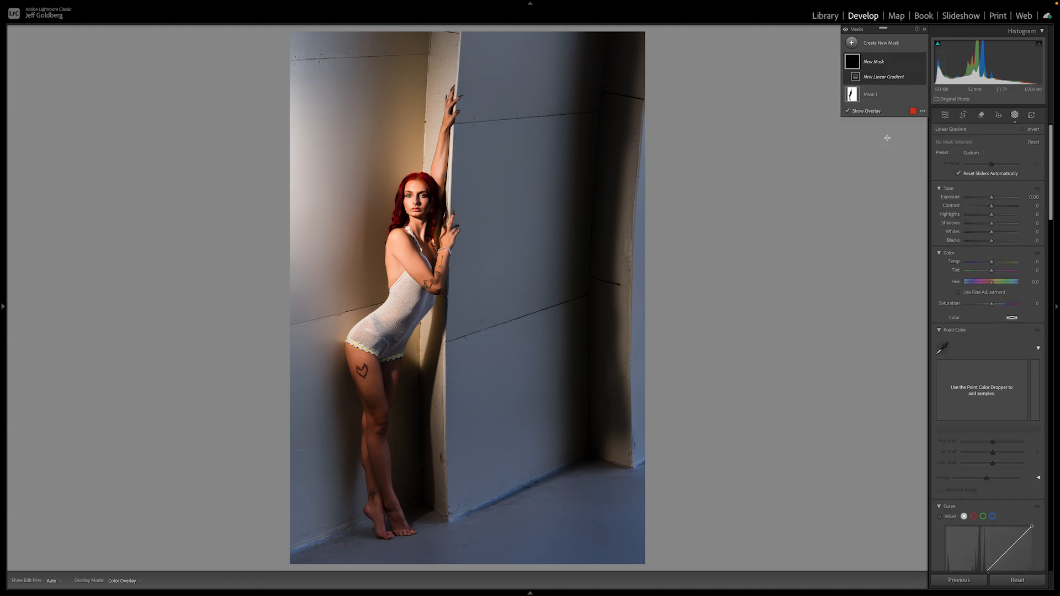
pyautogui.moveTo(326, 158); pyautogui.dragTo(436, 208)
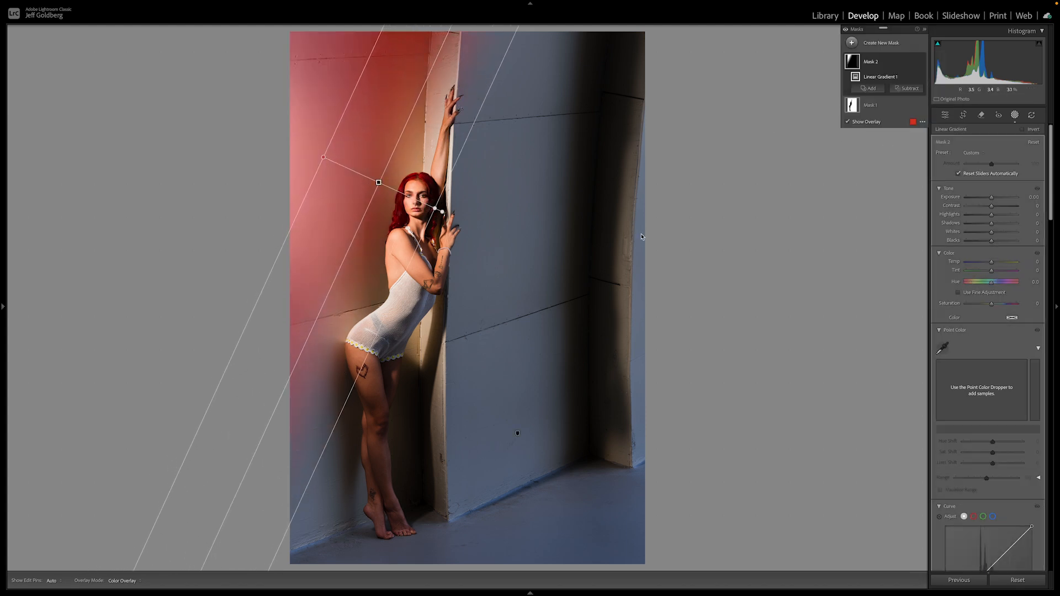
# - Lower the gradient mask's highlights to about -19, cool its temperature, and leave masking
pyautogui.moveTo(992, 215); pyautogui.dragTo(987, 215)
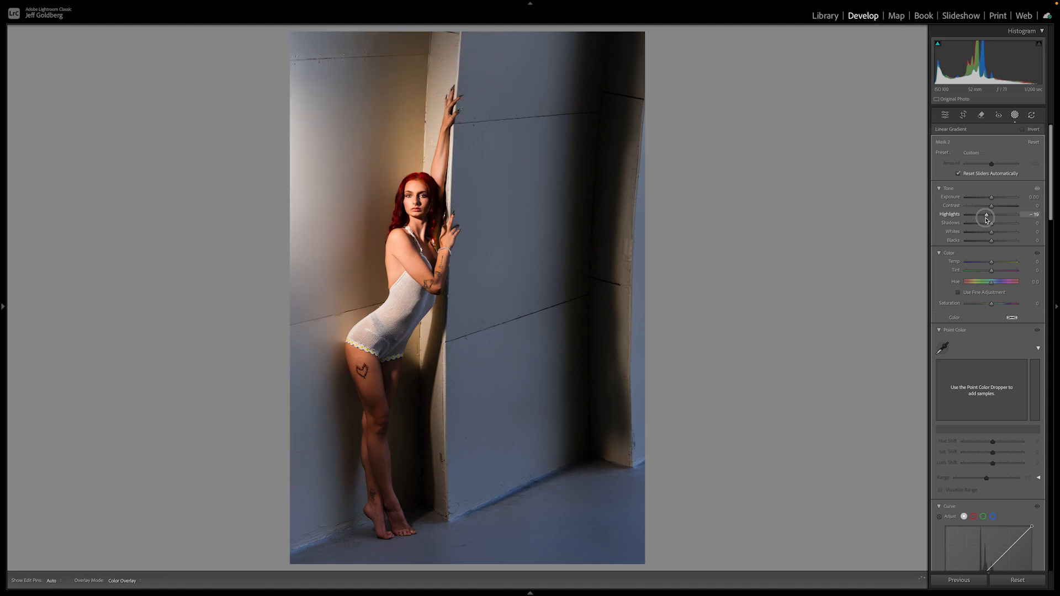
pyautogui.click(1031, 262)
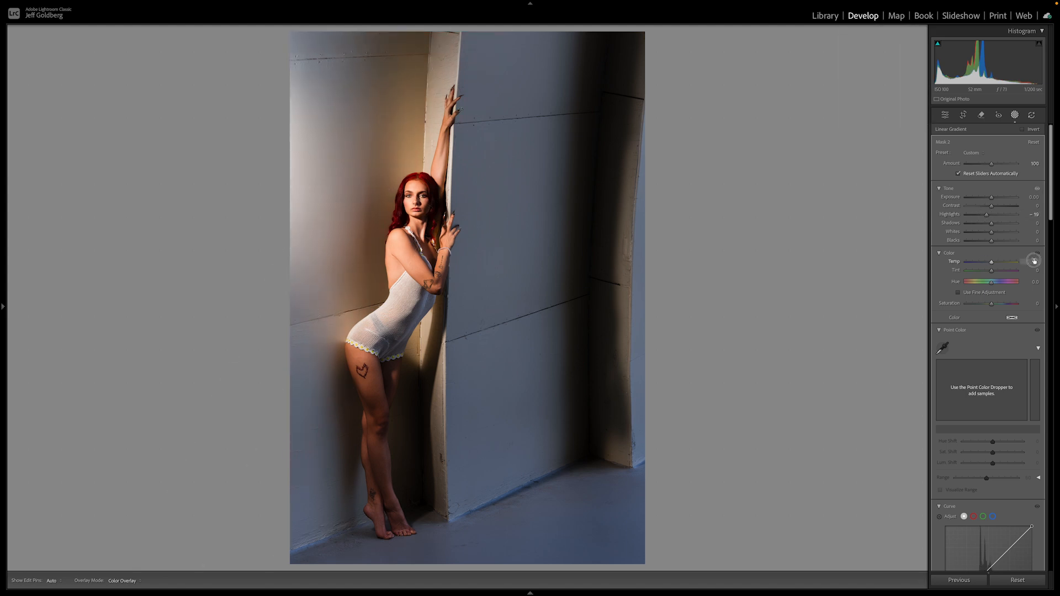
pyautogui.press('Return')
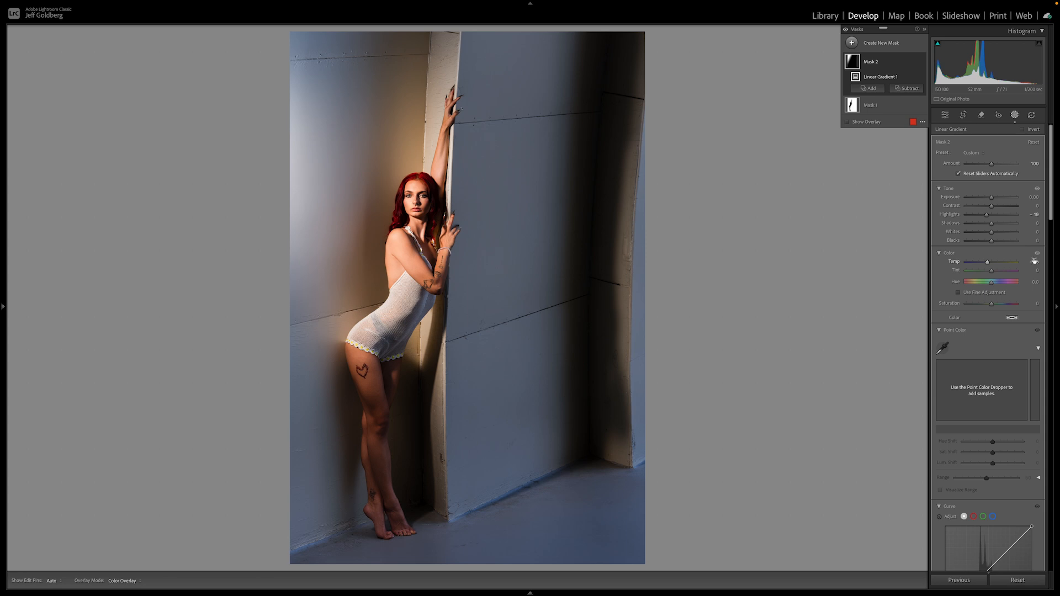
pyautogui.click(1015, 114)
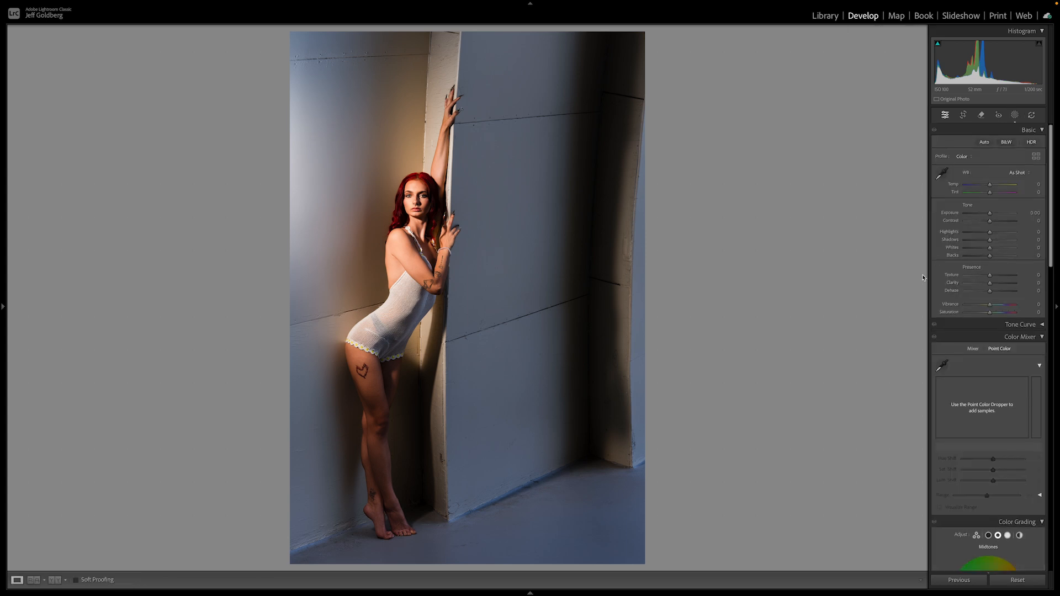
# - Select both blonde beauty portraits in the library and open their original files in Photoshop 2025
pyautogui.click(816, 16)
pyautogui.click(522, 112)
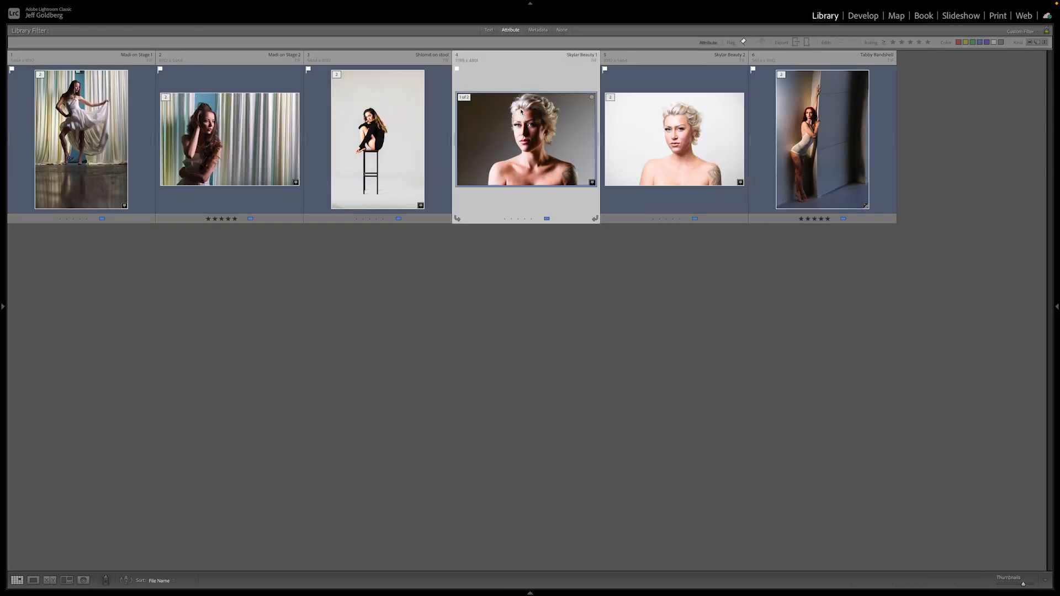
pyautogui.keyDown('super'); pyautogui.click(641, 148); pyautogui.keyUp('super')
pyautogui.rightClick(641, 149)
pyautogui.moveTo(721, 256)
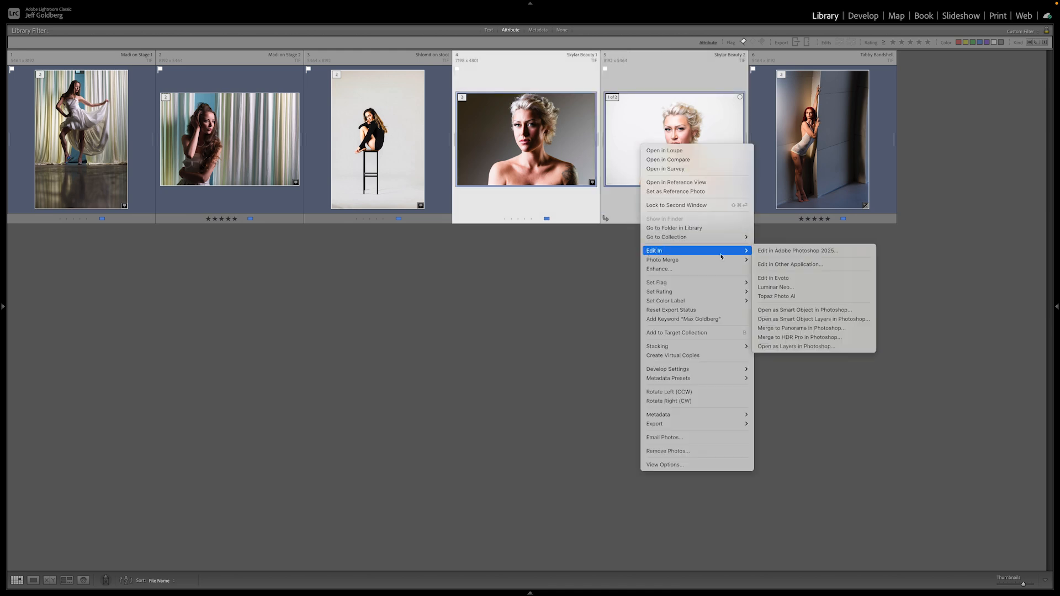
pyautogui.click(759, 252)
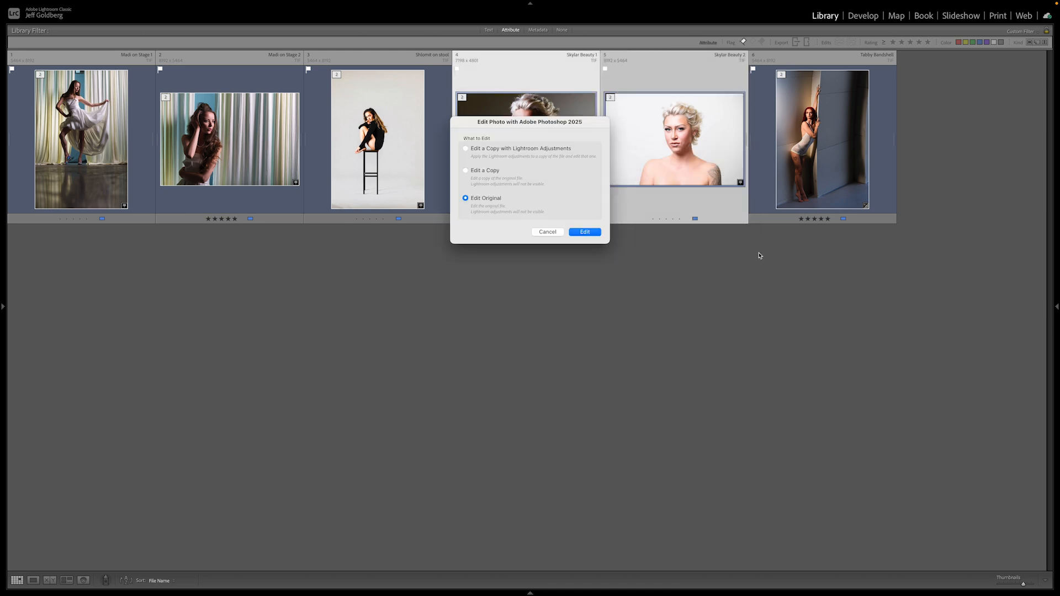
pyautogui.click(594, 234)
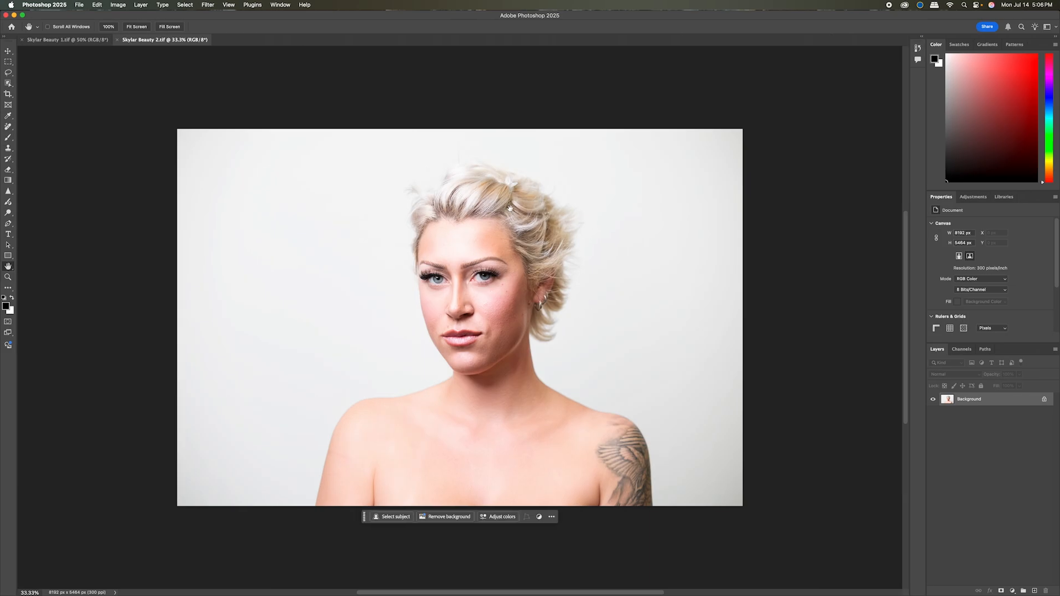
# - Remove the white hair clip in the white-background portrait using Generative Fill without a prompt, keeping the first variation
pyautogui.scroll(5, 501, 187)
pyautogui.scroll(3, 503, 186)
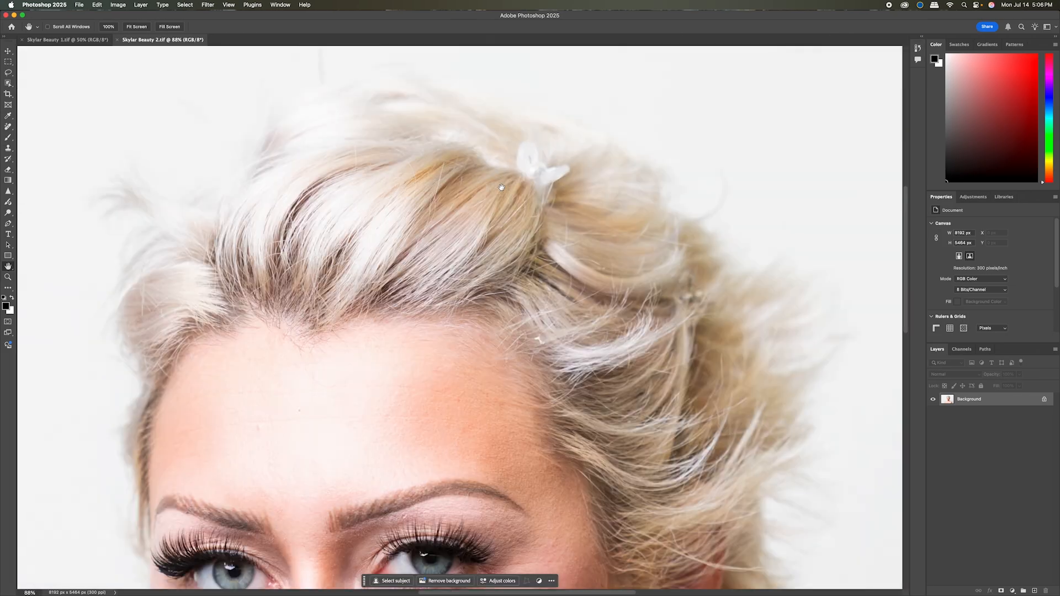
pyautogui.moveTo(516, 181); pyautogui.dragTo(492, 225)
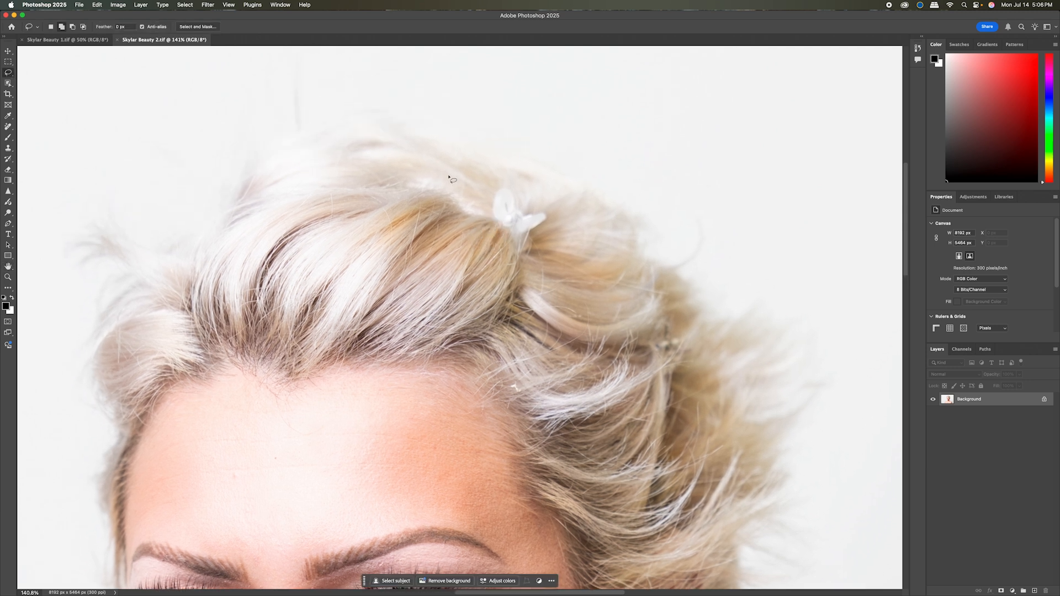
pyautogui.moveTo(481, 192)
pyautogui.mouseDown()
pyautogui.moveTo(511, 263)
pyautogui.moveTo(559, 225)
pyautogui.moveTo(527, 184)
pyautogui.moveTo(480, 185)
pyautogui.mouseUp()
pyautogui.click(442, 277)
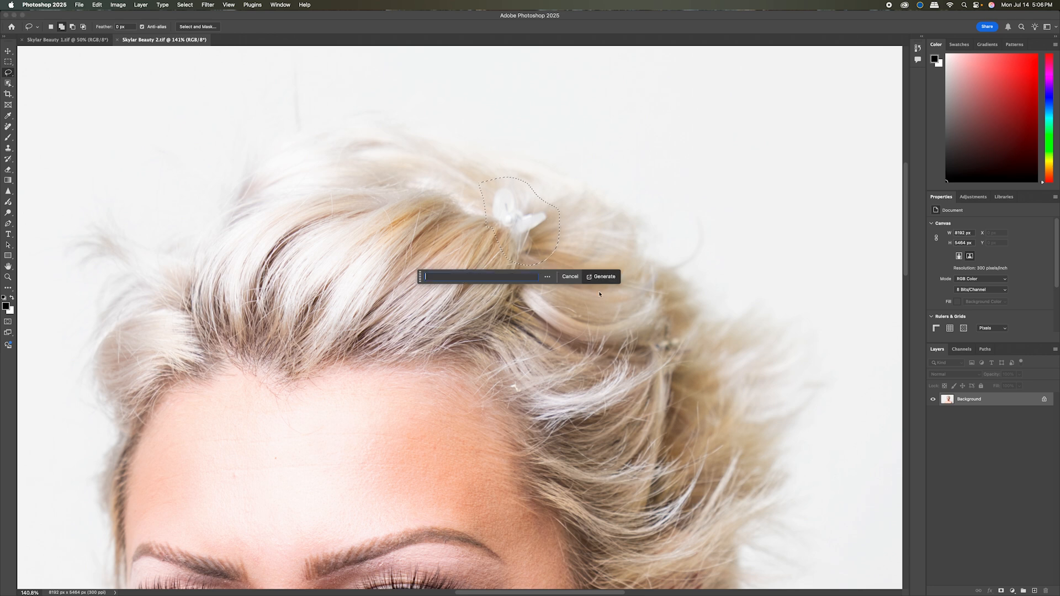
pyautogui.click(604, 278)
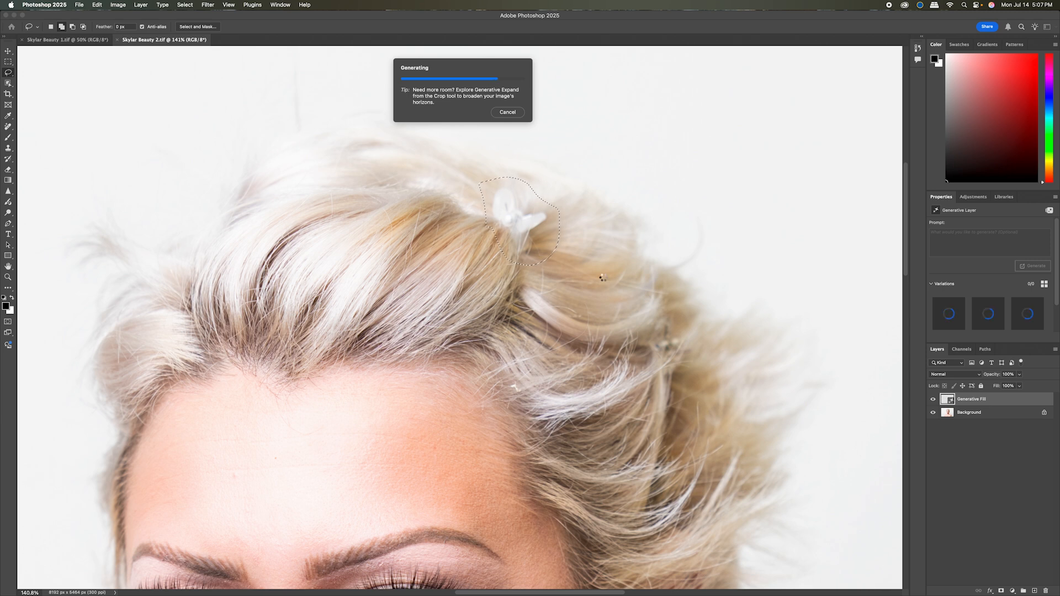
pyautogui.click(994, 317)
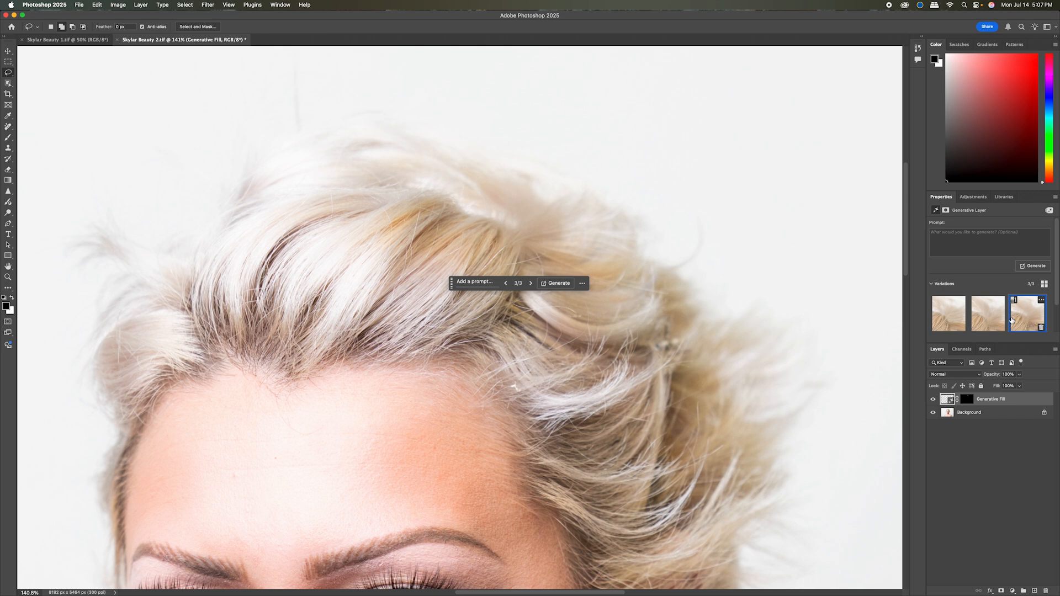
pyautogui.click(942, 323)
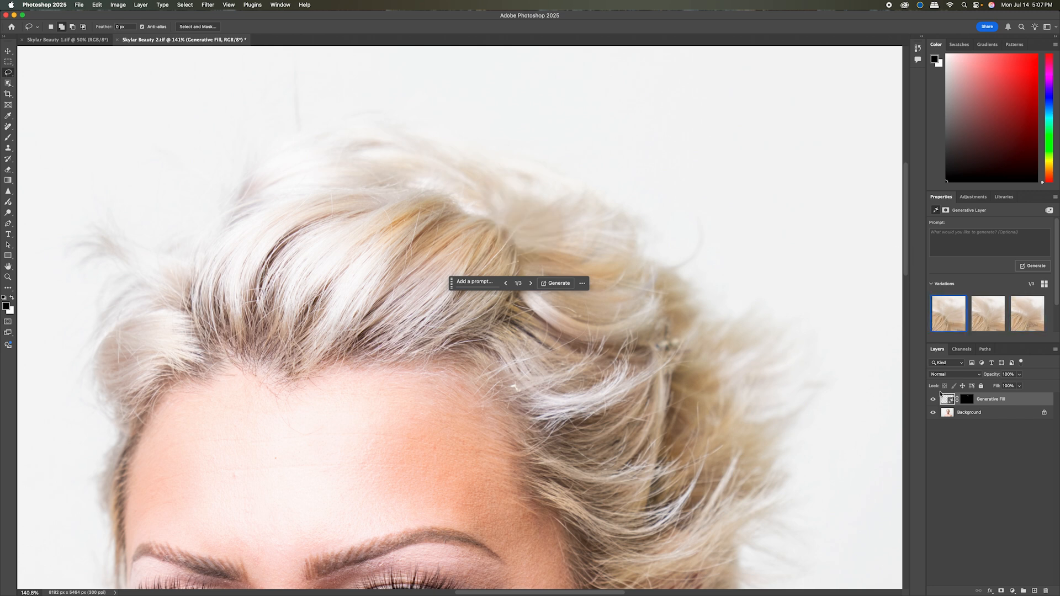
# - Remove the small white speck in the hair beside the forehead on the Background layer using the Remove tool
pyautogui.click(948, 413)
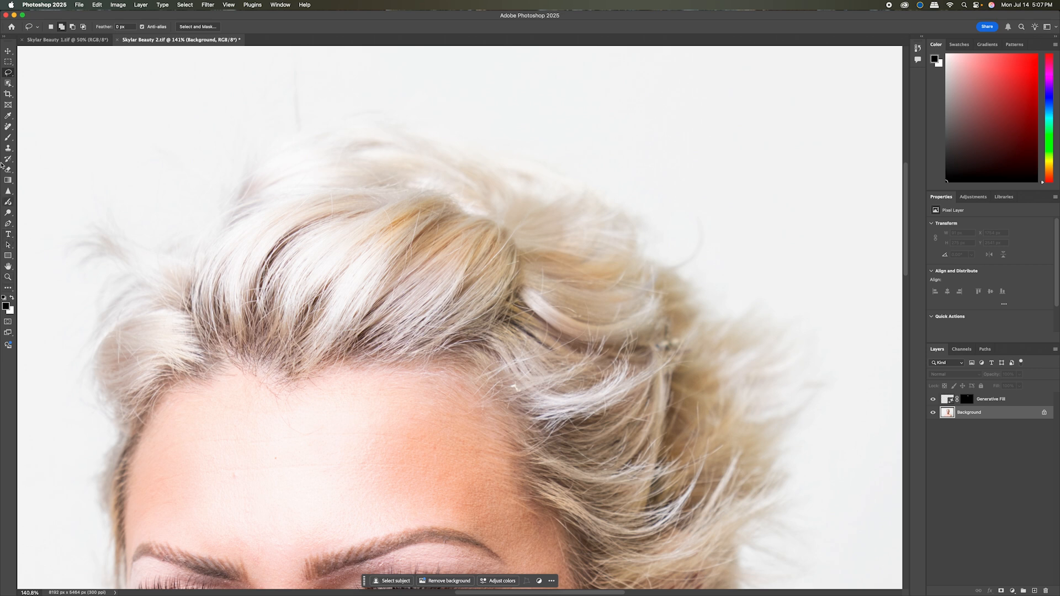
pyautogui.click(7, 126)
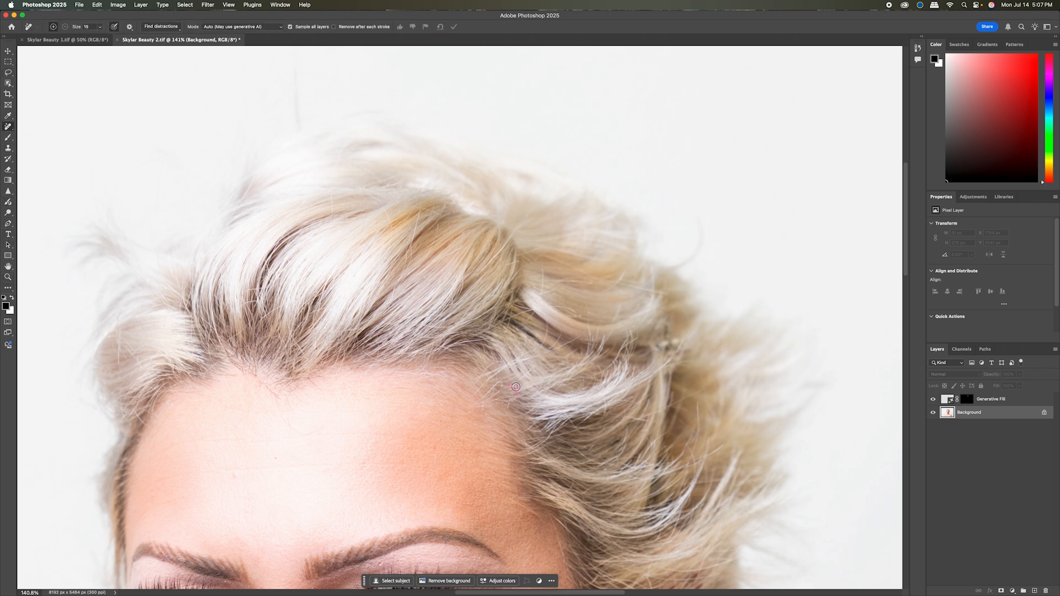
pyautogui.moveTo(513, 386); pyautogui.dragTo(518, 390)
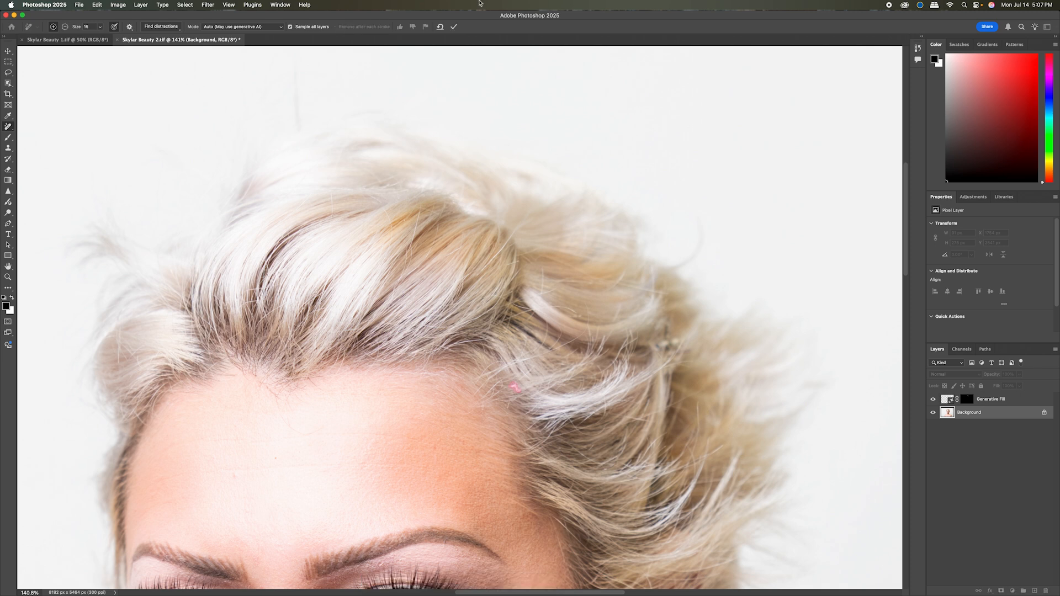
pyautogui.click(454, 27)
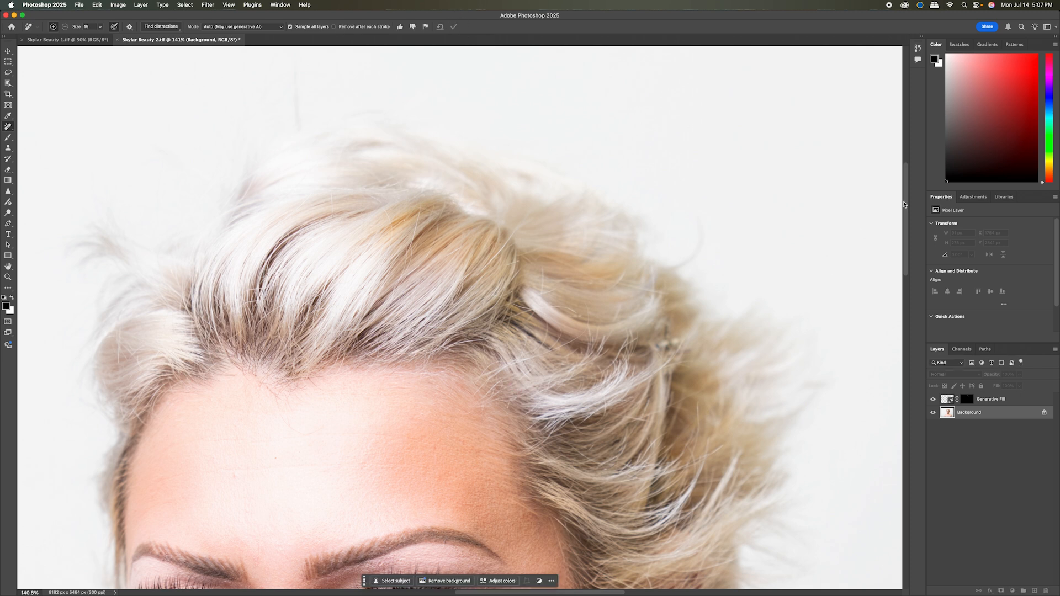
# - Remove the small blemish on the cheek beside the mouth with the Remove tool
pyautogui.moveTo(904, 205); pyautogui.dragTo(903, 301)
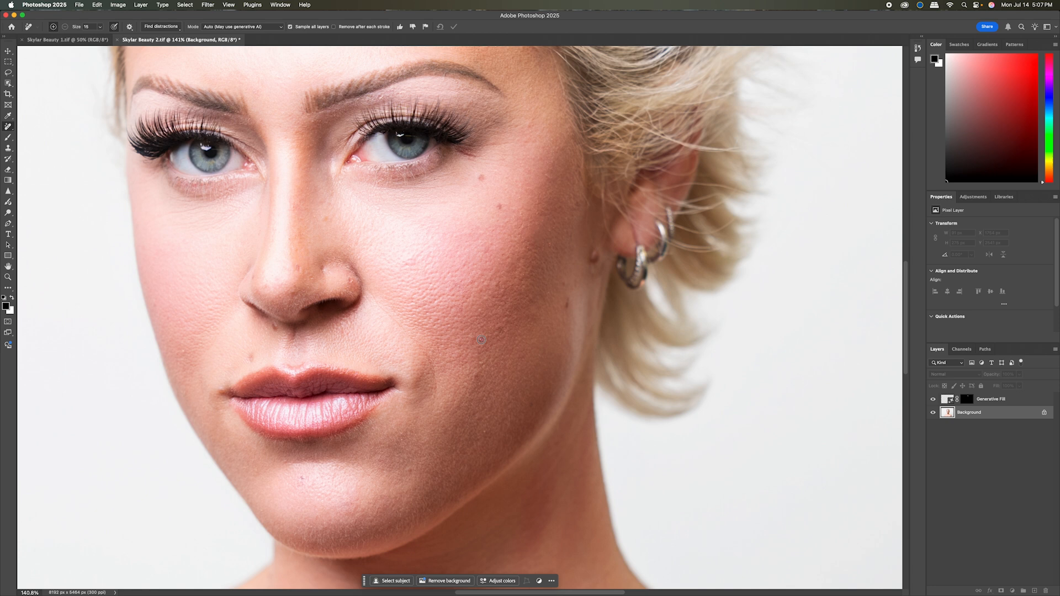
pyautogui.click(479, 339)
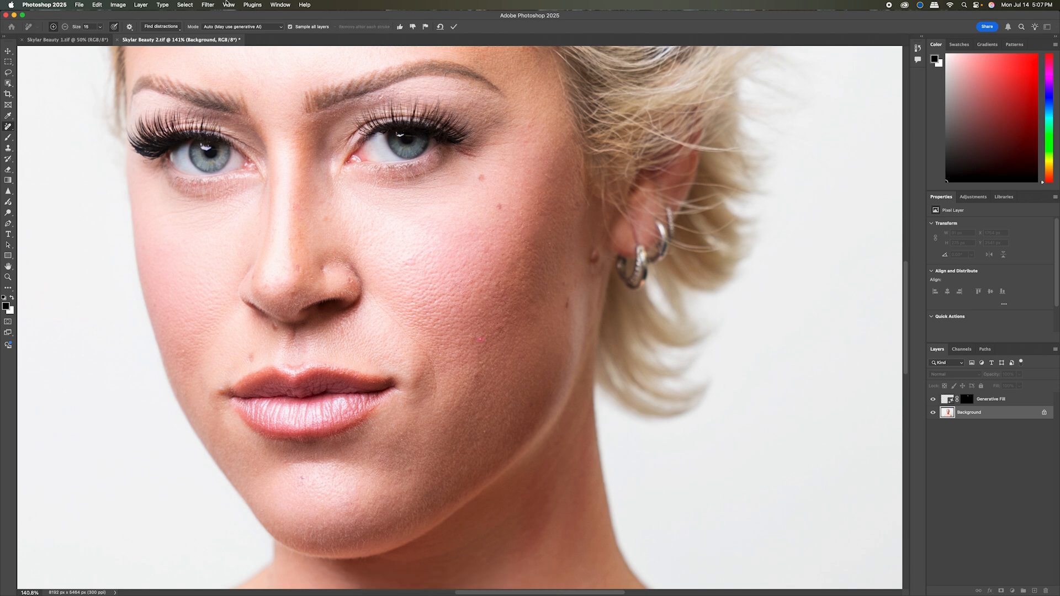
pyautogui.click(454, 27)
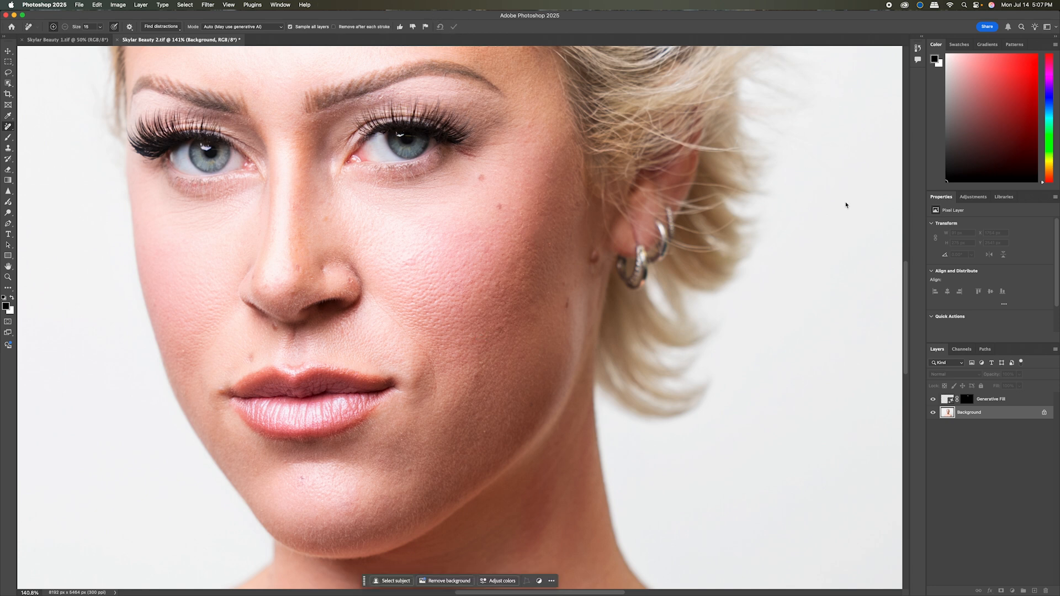
pyautogui.doubleClick(8, 266)
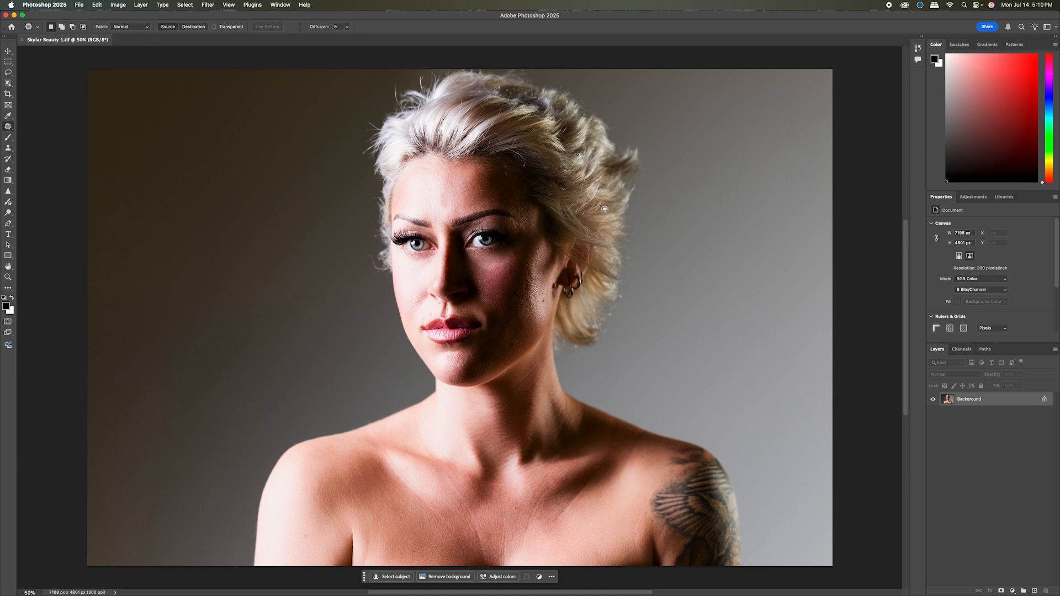
# - Heal the spot on the chin of the dark-background portrait with the Spot Healing Brush and close the document
pyautogui.scroll(3, 601, 208)
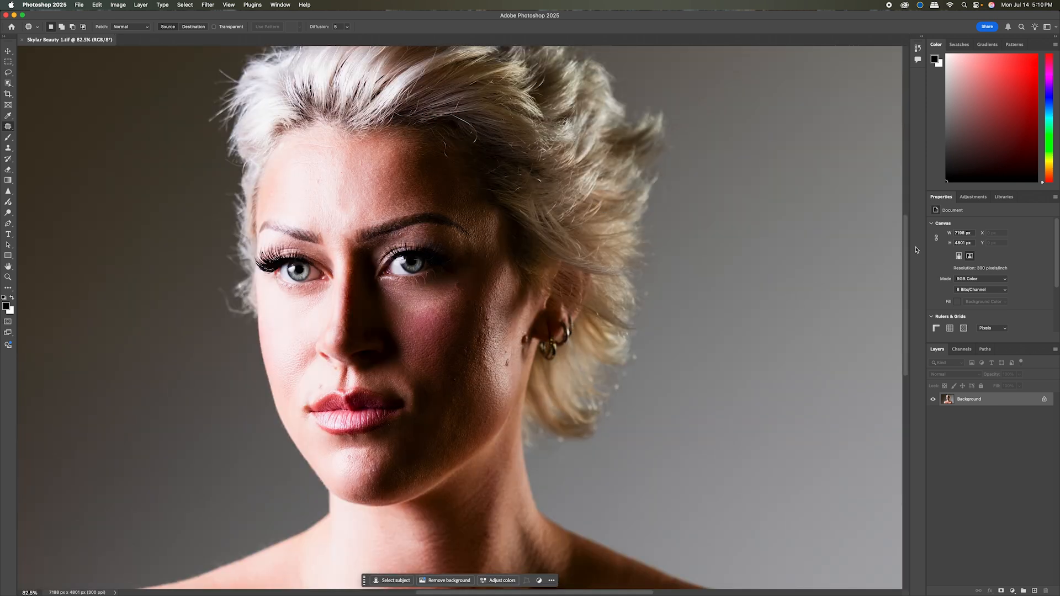
pyautogui.moveTo(906, 249); pyautogui.dragTo(906, 231)
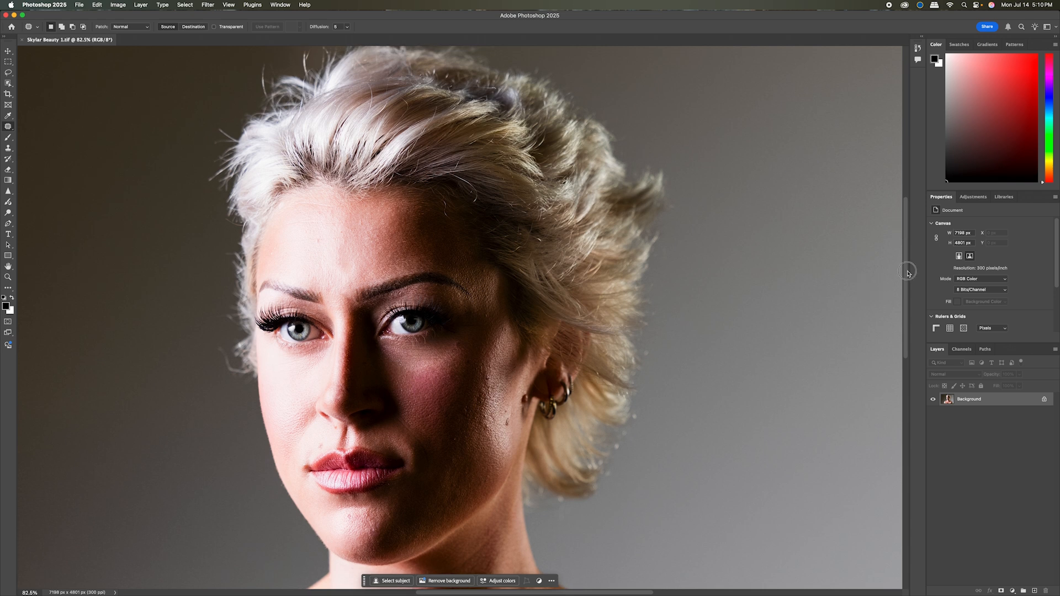
pyautogui.moveTo(908, 272); pyautogui.dragTo(907, 329)
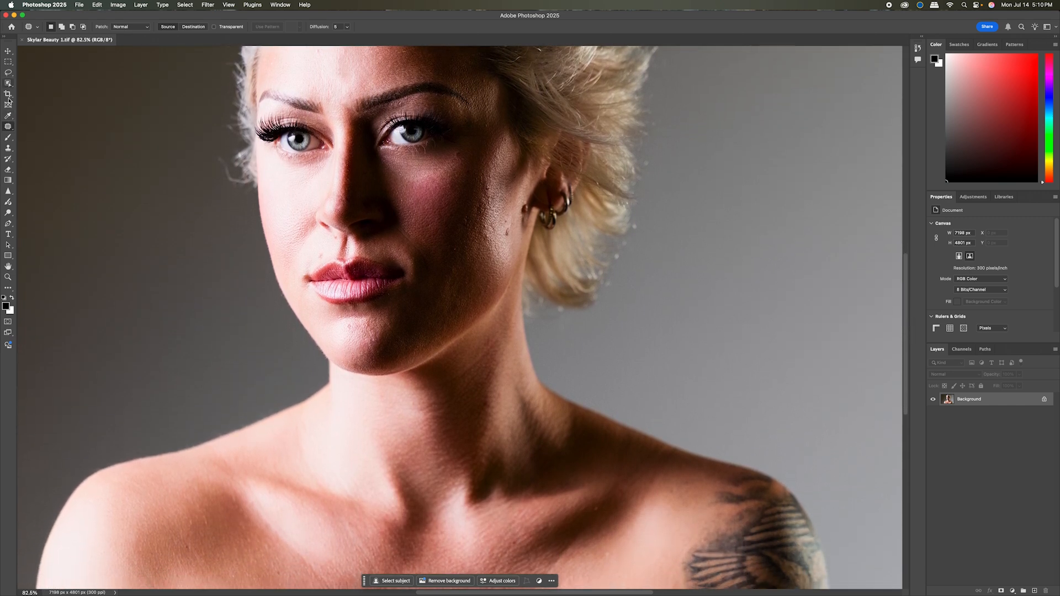
pyautogui.rightClick(8, 126)
pyautogui.click(44, 125)
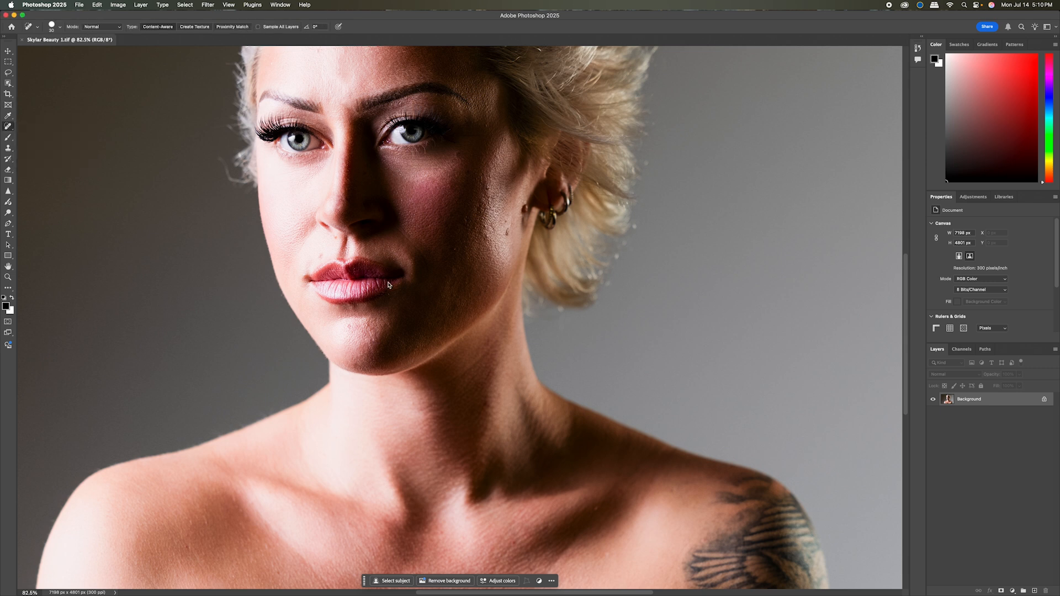
pyautogui.click(350, 326)
pyautogui.click(79, 7)
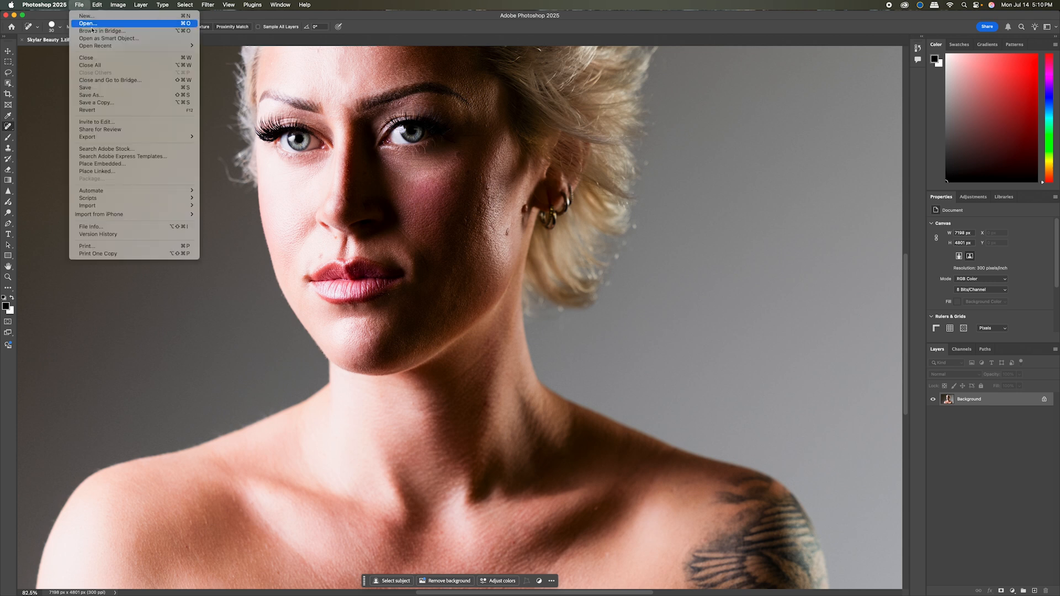
pyautogui.click(92, 58)
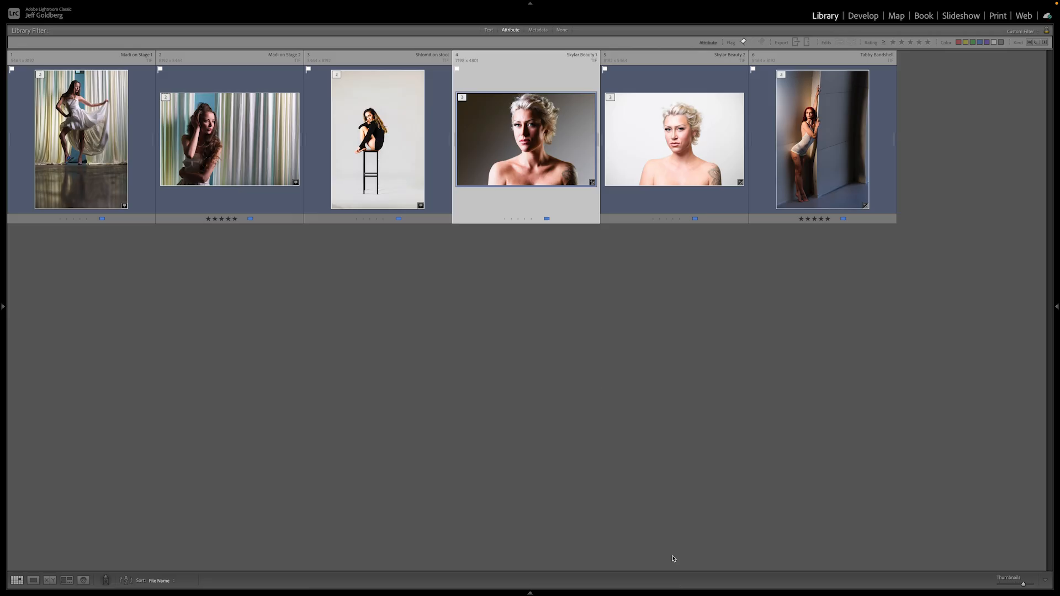
# - Open the white-background portrait in Develop and crop it tighter from its upper-right corner, keeping the original aspect ratio
pyautogui.click(712, 187)
pyautogui.click(520, 159)
pyautogui.click(662, 158)
pyautogui.click(863, 17)
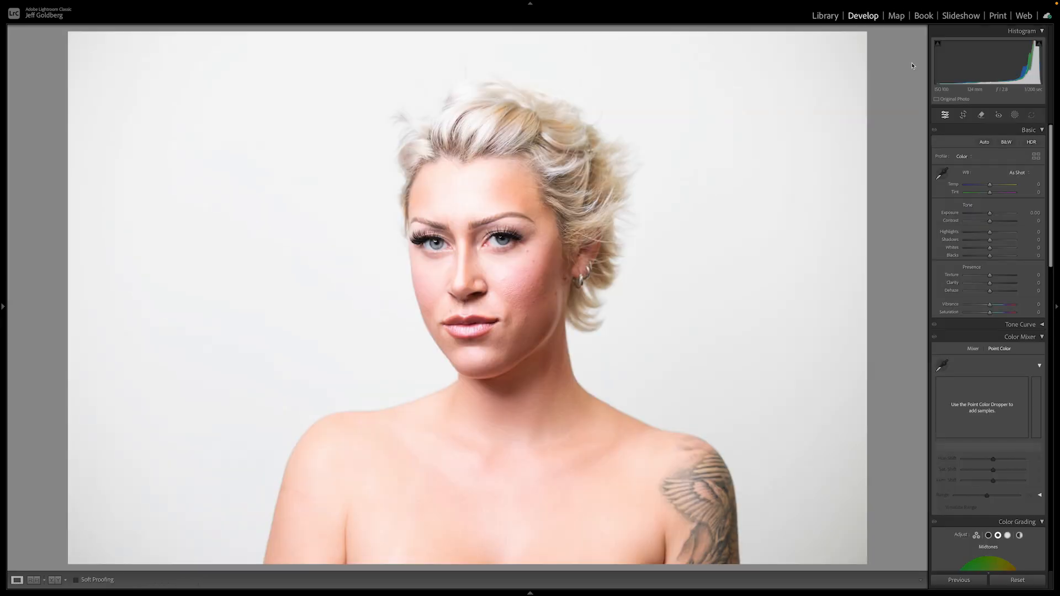
pyautogui.click(963, 115)
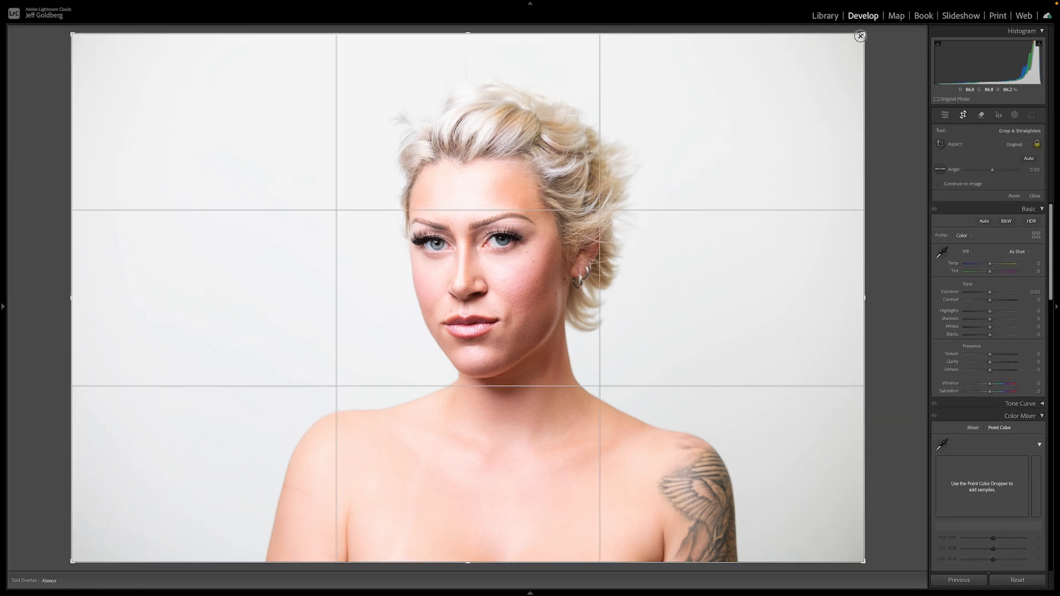
pyautogui.moveTo(860, 36); pyautogui.dragTo(838, 55)
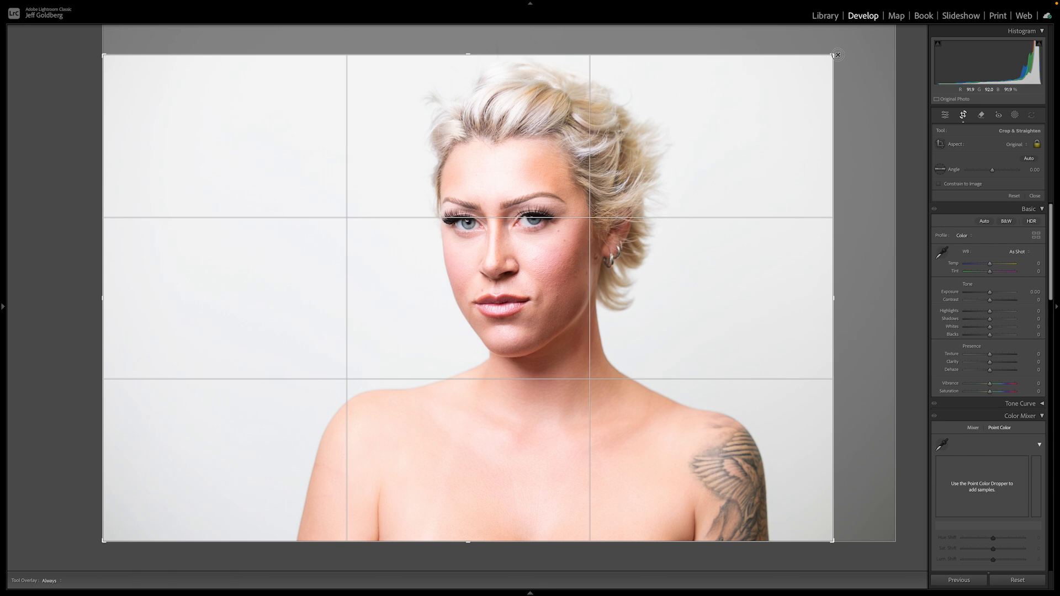
pyautogui.press('Return')
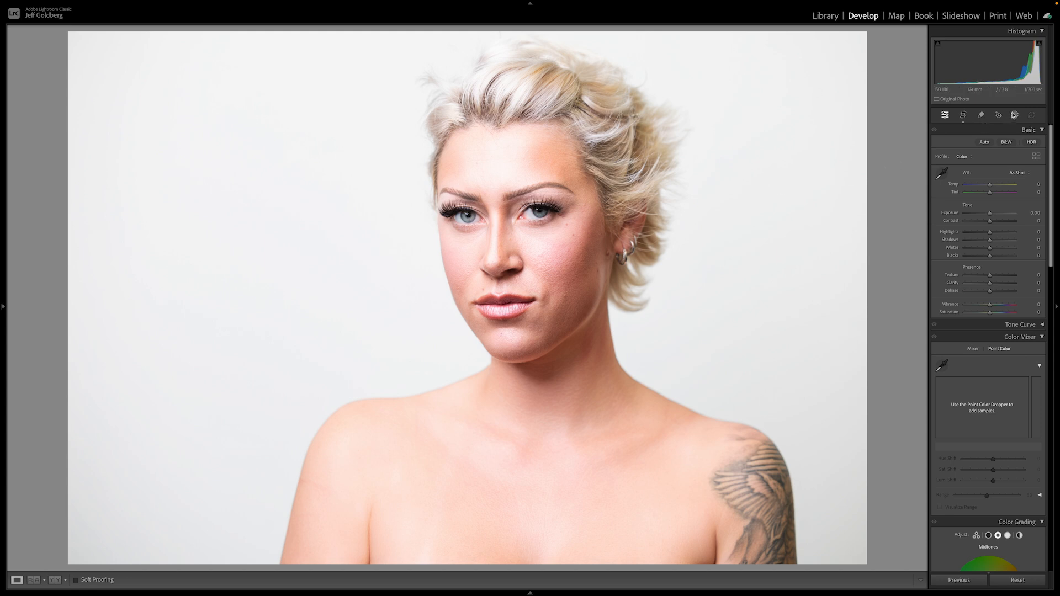
# - Create a people mask for Person 1 that covers only Iris and Pupil
pyautogui.click(1015, 114)
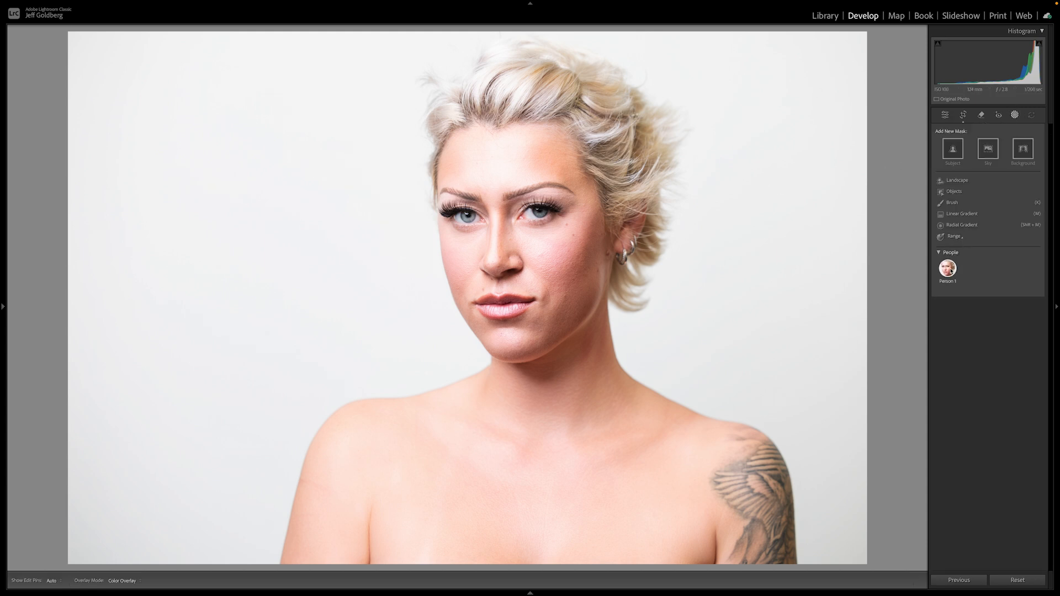
pyautogui.click(949, 268)
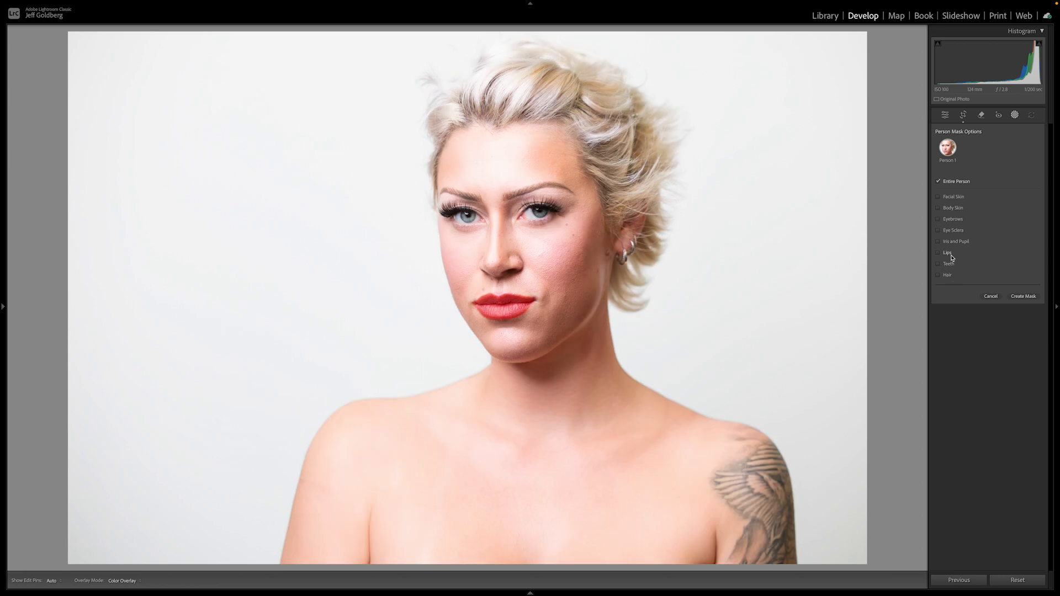
pyautogui.click(957, 242)
pyautogui.click(1023, 296)
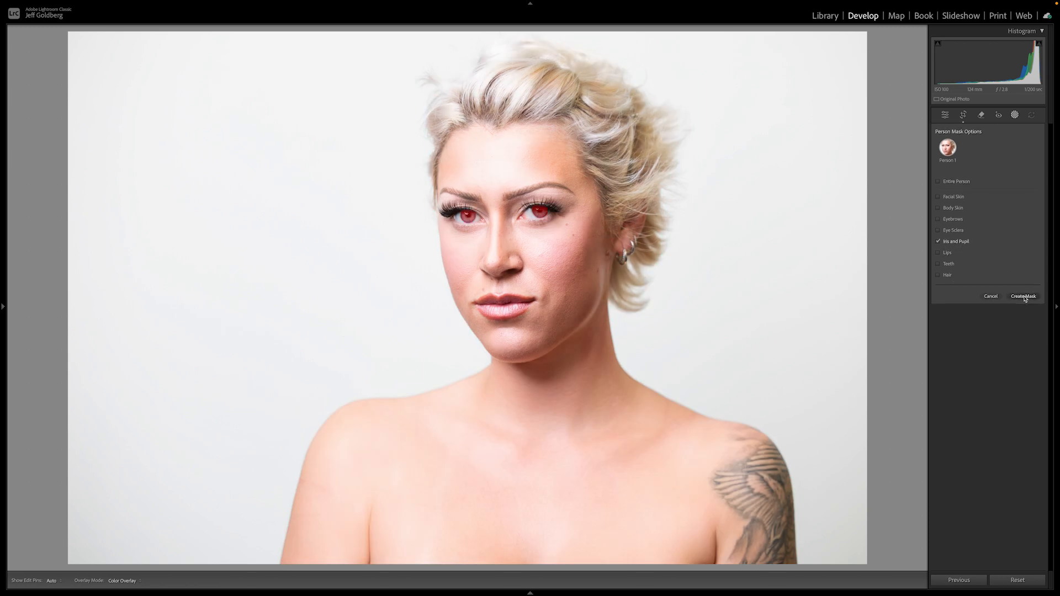
# - Subtract the eye on the image's left from the iris mask with a brush, slightly raise the mask's Exposure and close masking
pyautogui.click(907, 89)
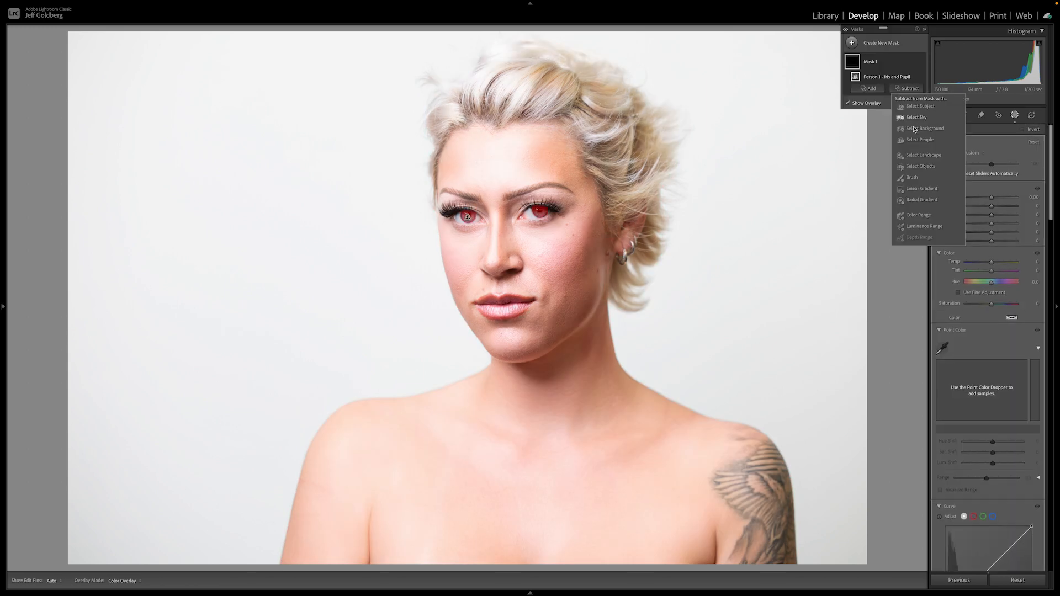
pyautogui.click(919, 168)
pyautogui.moveTo(473, 210); pyautogui.dragTo(451, 213)
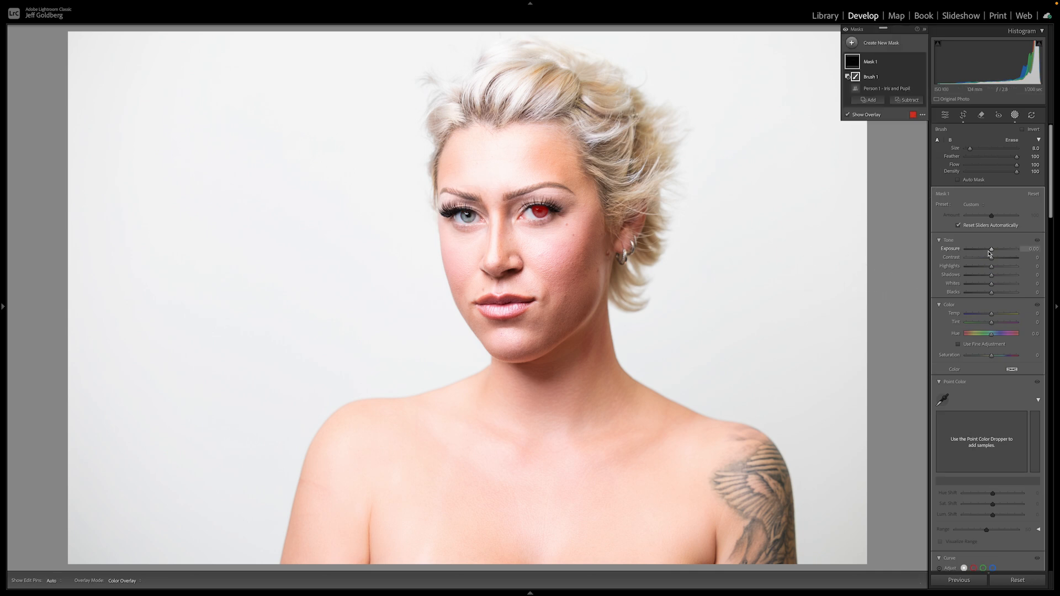
pyautogui.moveTo(991, 249); pyautogui.dragTo(996, 253)
pyautogui.click(1015, 115)
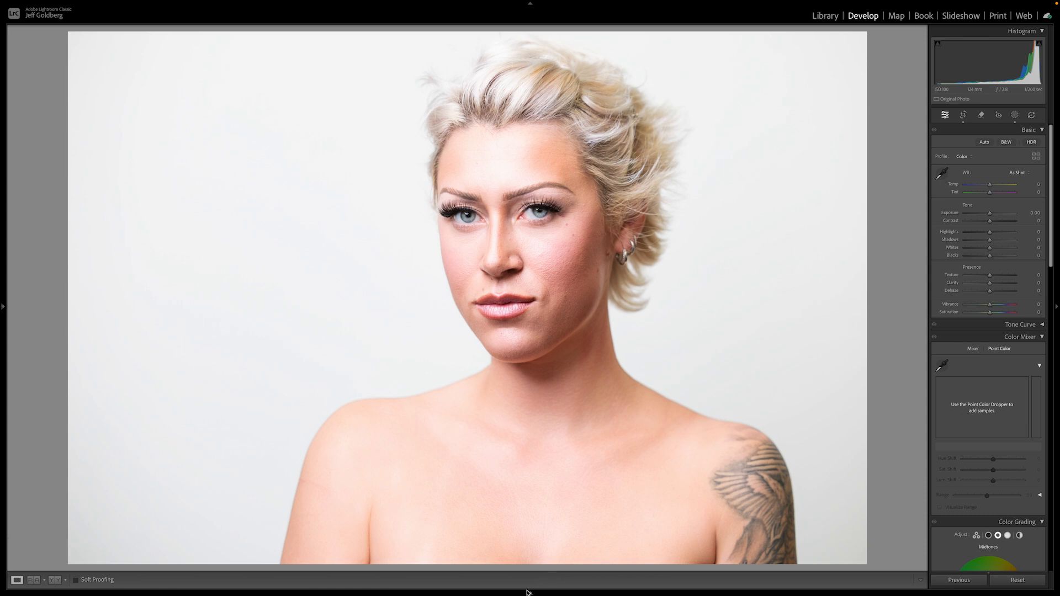
# - Switch to the dark-background portrait and create a people mask covering only Person 1's Body Skin
pyautogui.moveTo(530, 593)
pyautogui.click(103, 578)
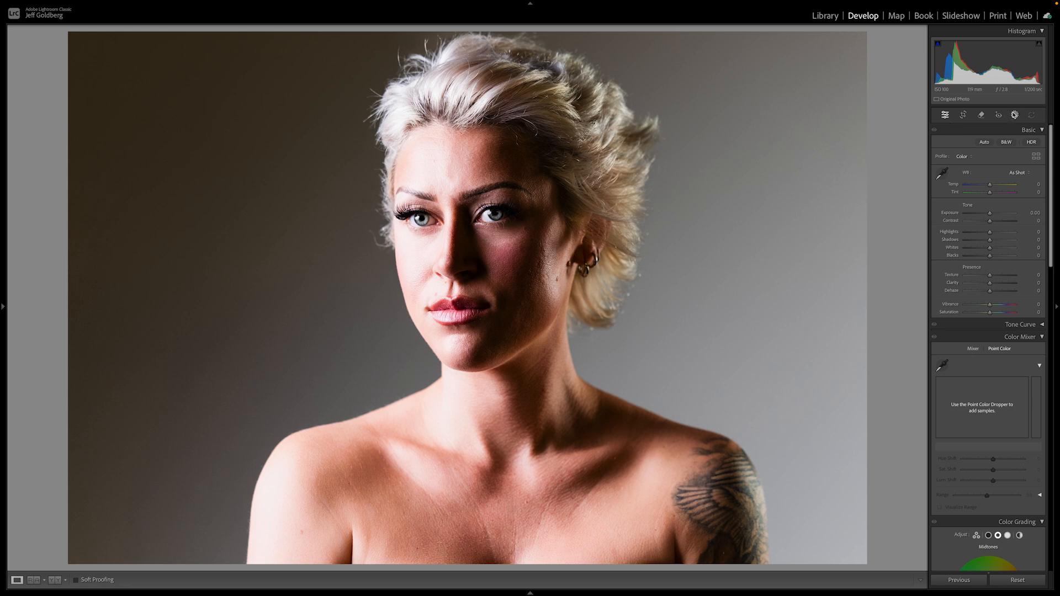
pyautogui.click(1014, 115)
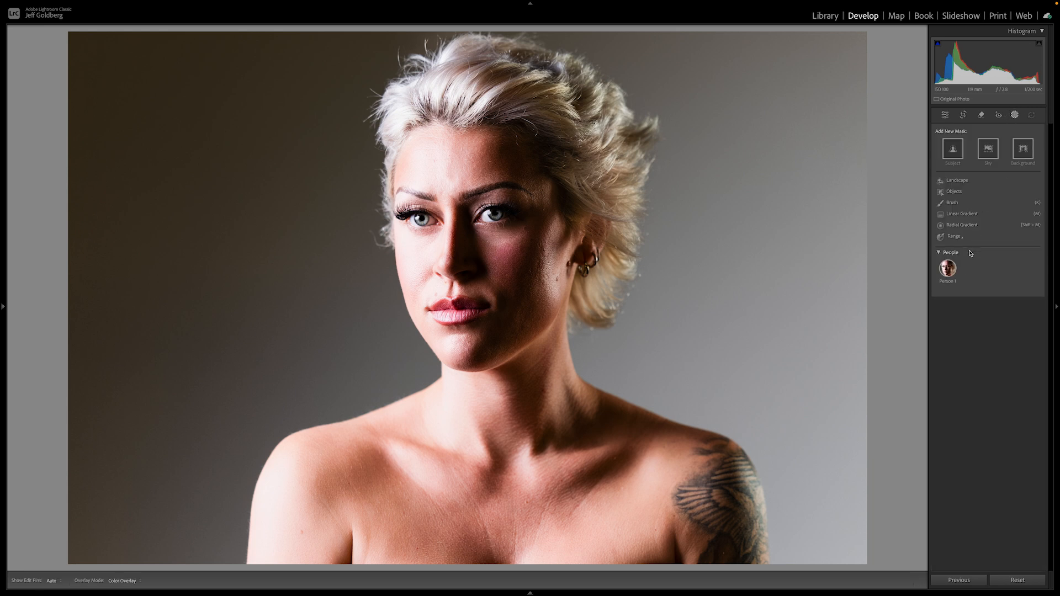
pyautogui.click(949, 268)
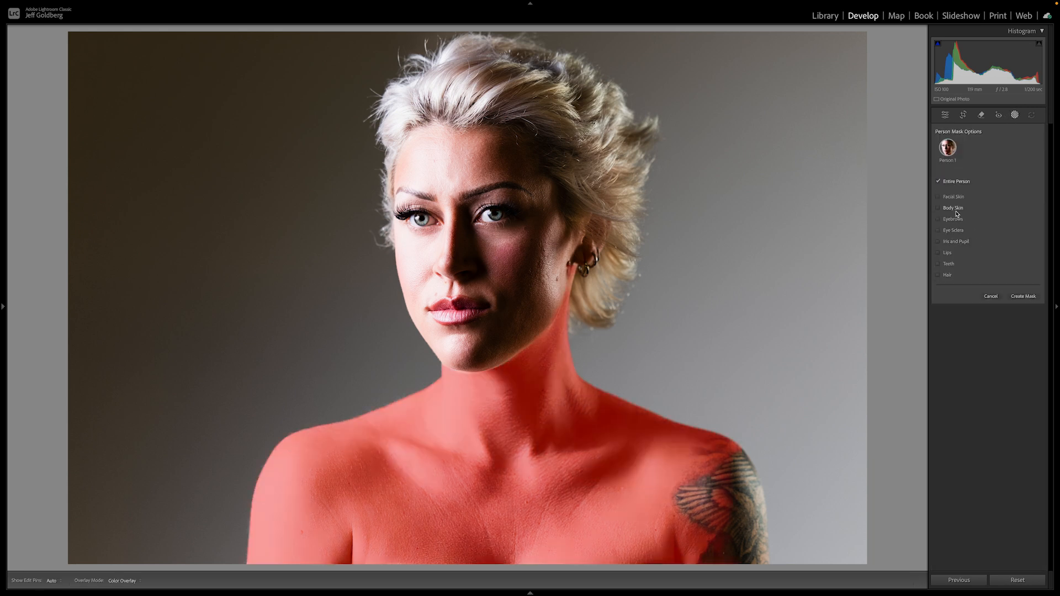
pyautogui.click(1023, 297)
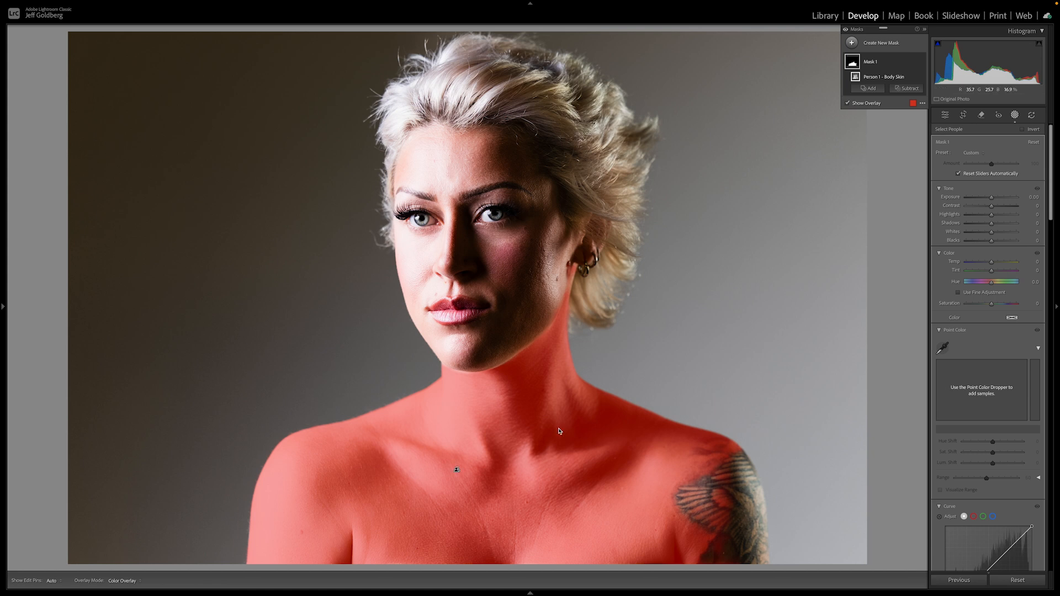
# - Try a Texture of -75 on the body skin mask, settle on -65 and close masking
pyautogui.scroll(-6, 985, 355)
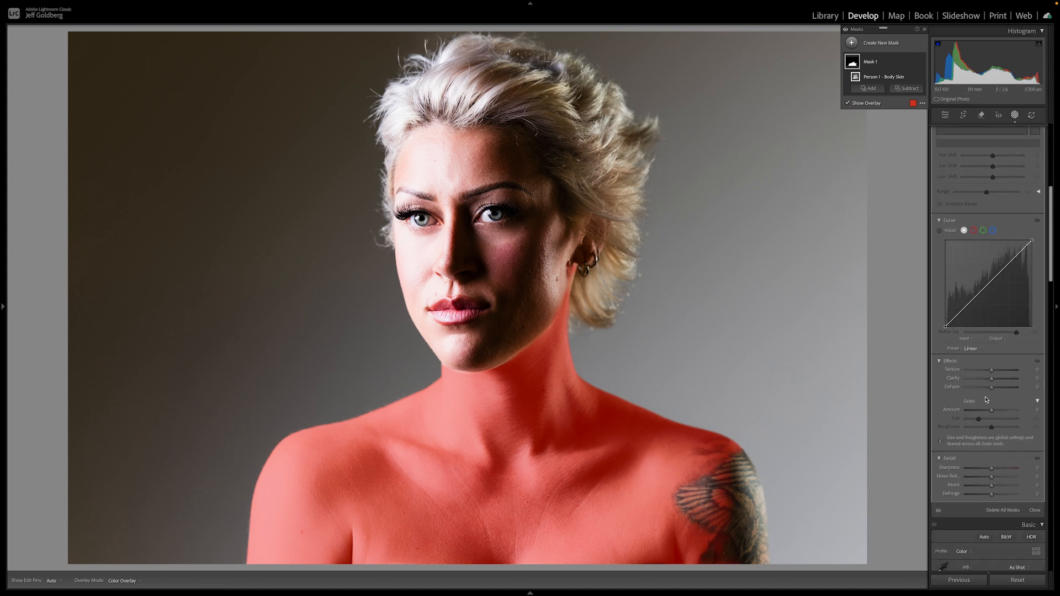
pyautogui.click(1030, 367)
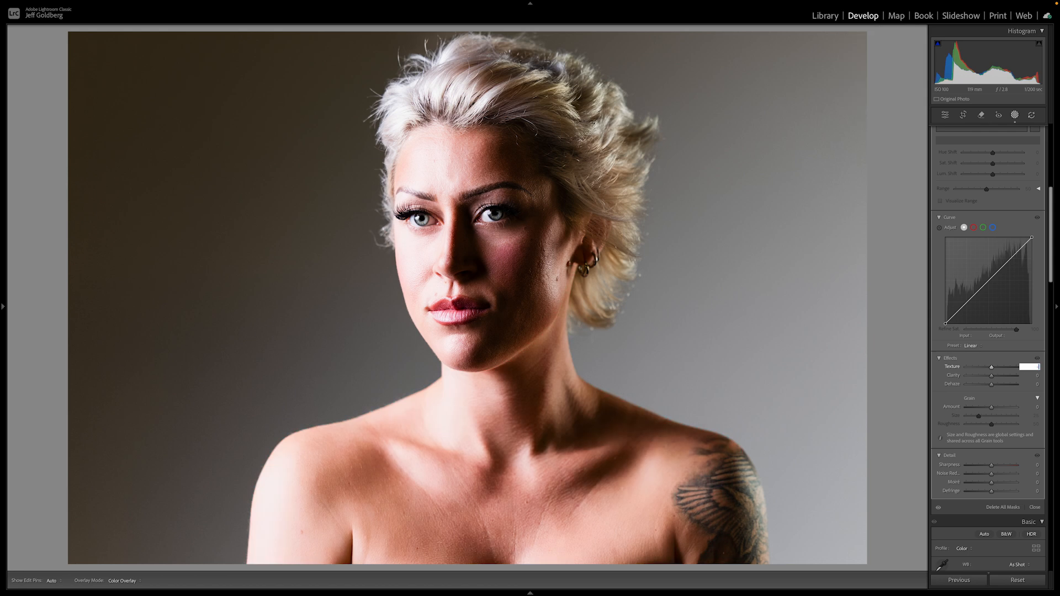
pyautogui.press('Return')
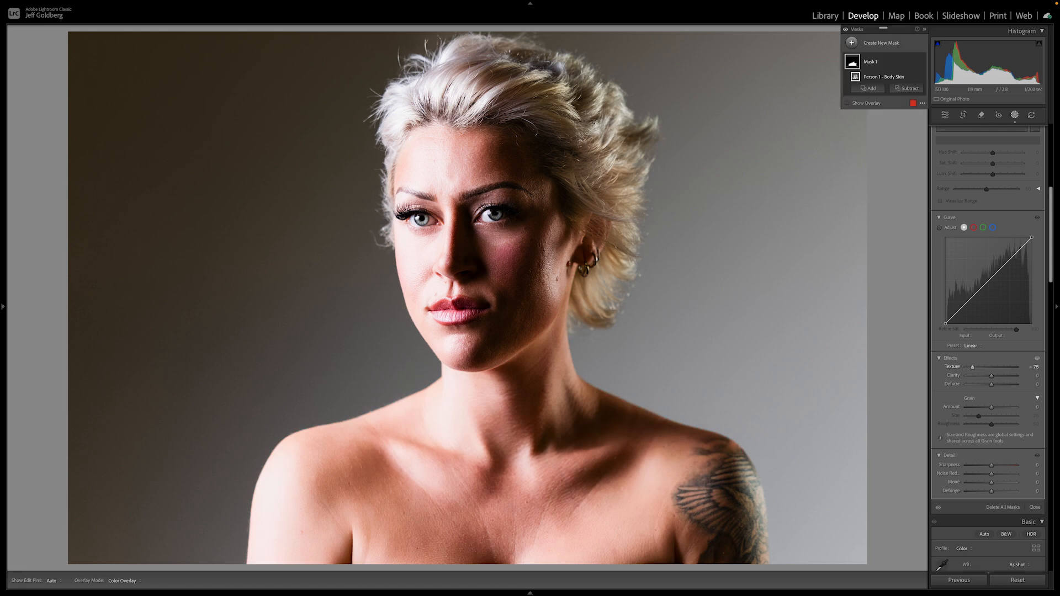
pyautogui.scroll(-1, 985, 355)
pyautogui.click(1033, 363)
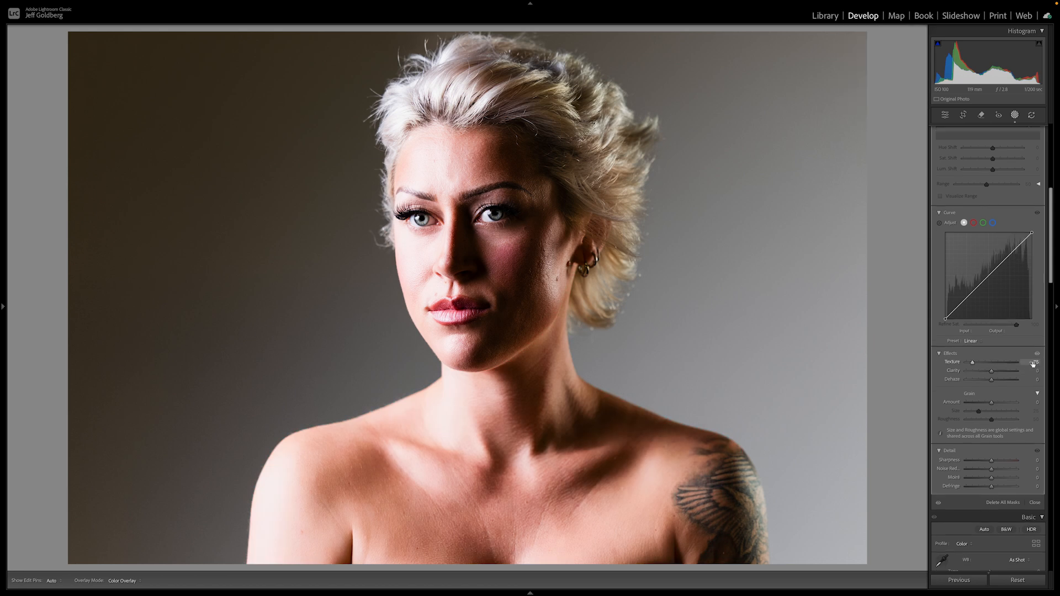
pyautogui.write('-65')
pyautogui.press('Return')
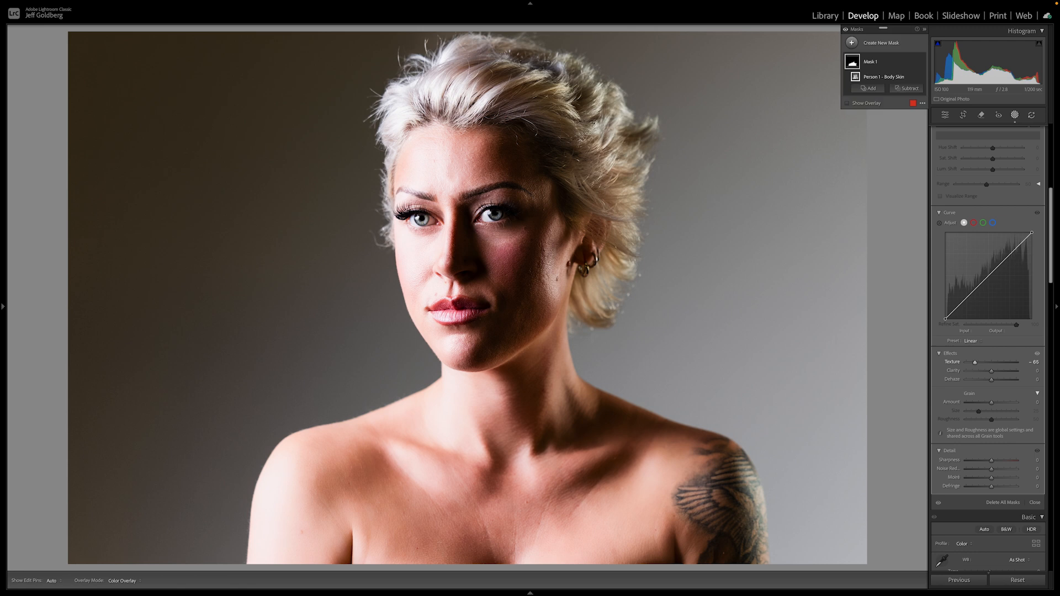
pyautogui.scroll(1, 1030, 258)
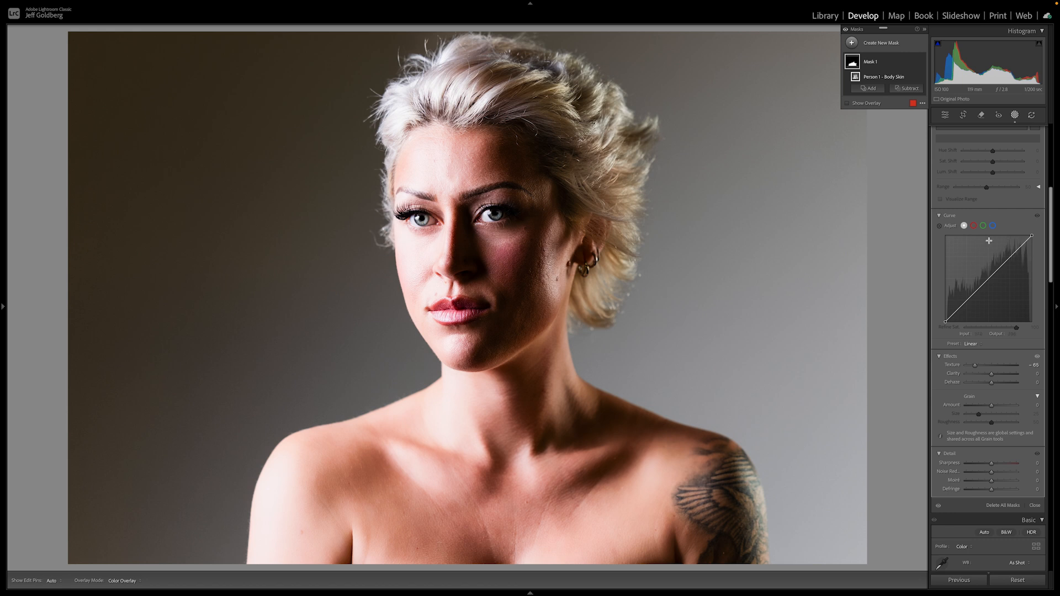
pyautogui.click(1015, 115)
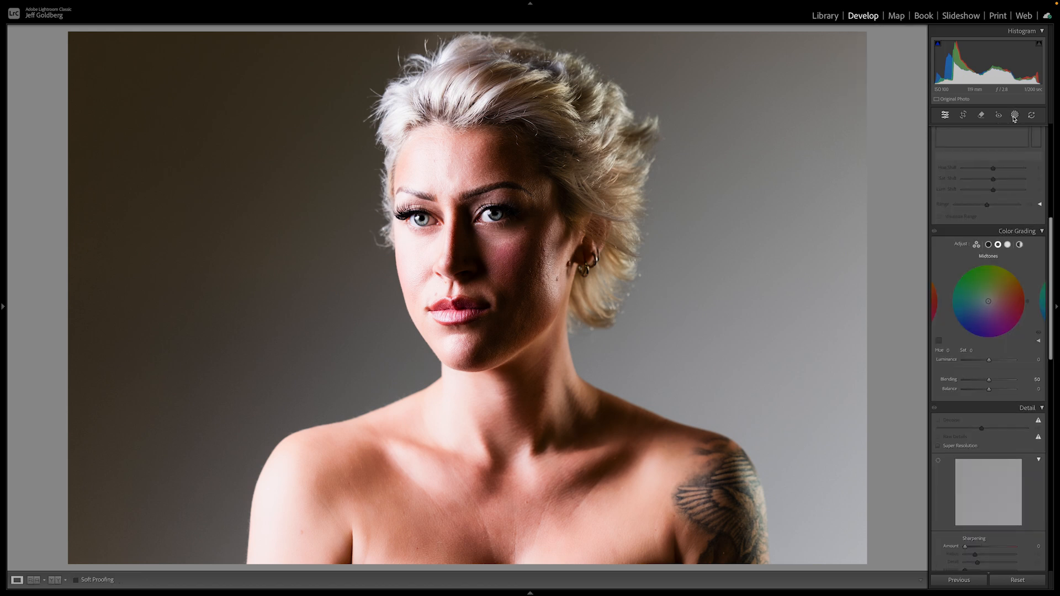
# - Crop the dark-background portrait slightly tighter from its upper-right and lower-right corners, keeping the original aspect ratio
pyautogui.click(961, 114)
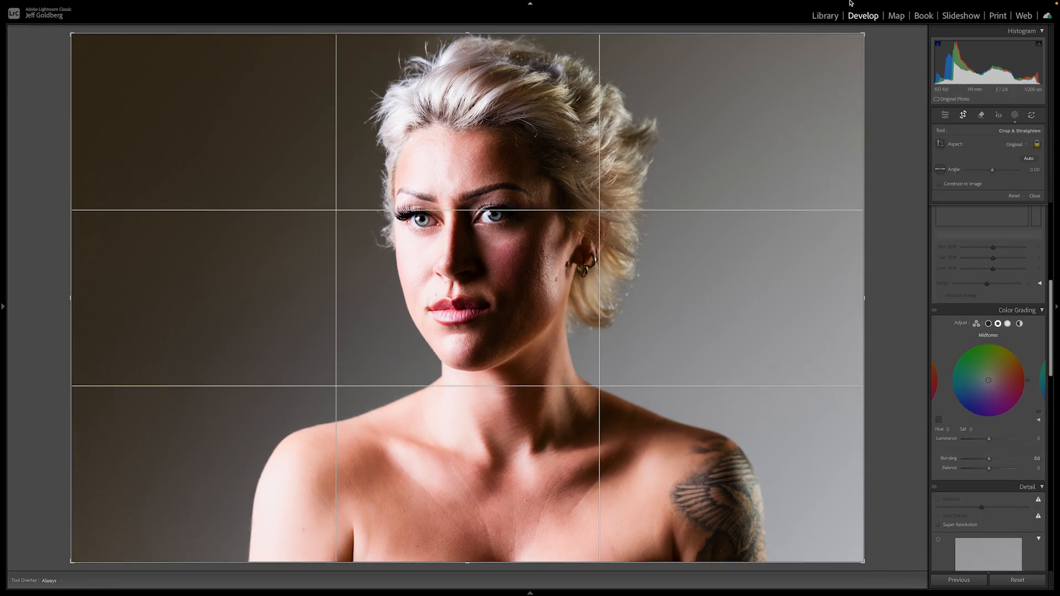
pyautogui.moveTo(859, 34); pyautogui.dragTo(847, 39)
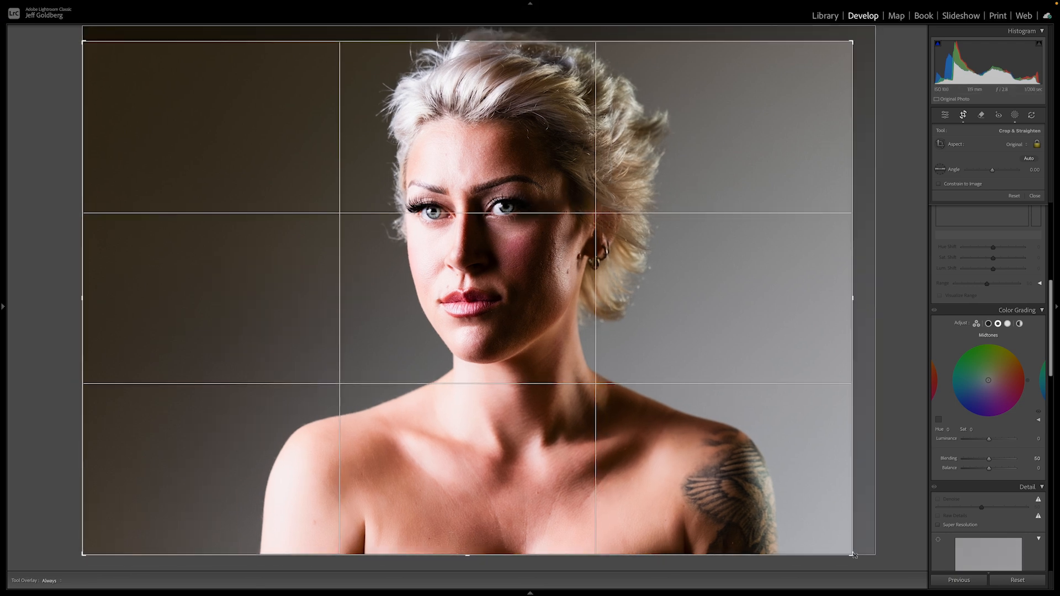
pyautogui.moveTo(854, 555); pyautogui.dragTo(846, 552)
pyautogui.press('r')
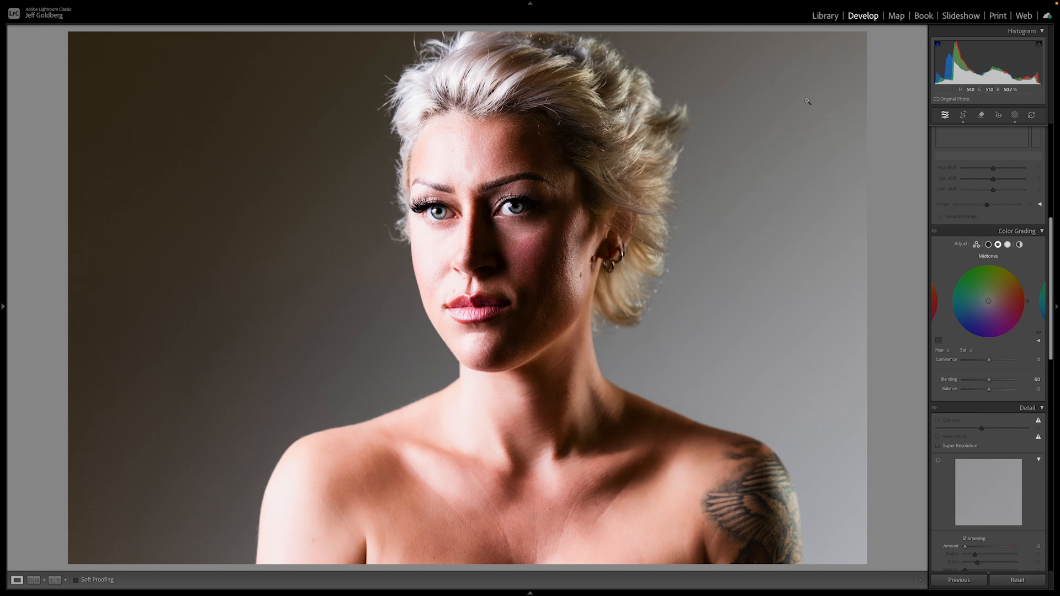
# - Return to the Library and send the dark-background portrait to Adobe Photoshop 2025 with Edit Original
pyautogui.click(814, 17)
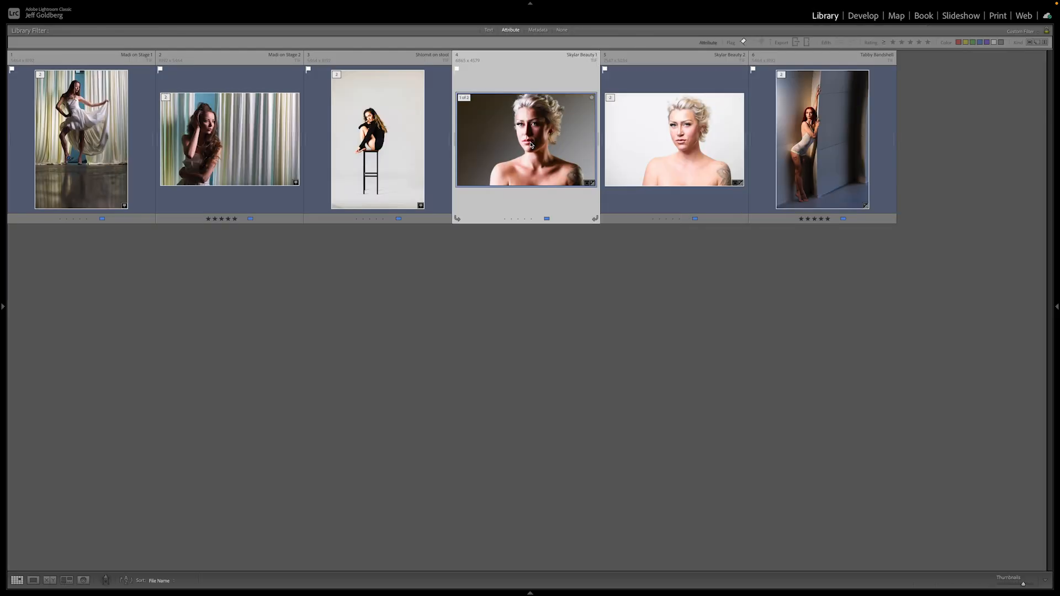
pyautogui.rightClick(531, 140)
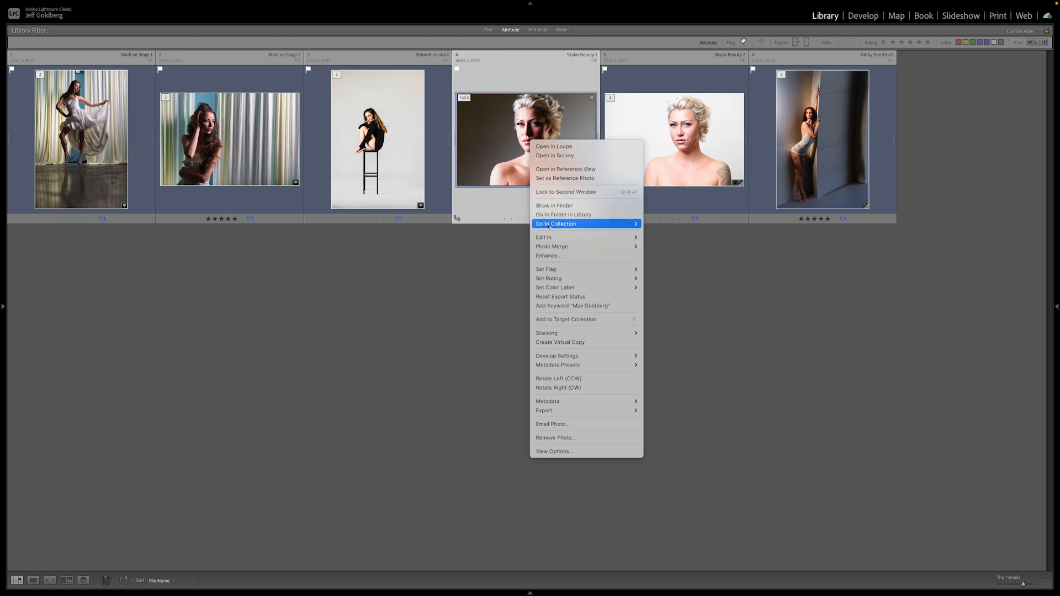
pyautogui.moveTo(555, 238)
pyautogui.click(669, 238)
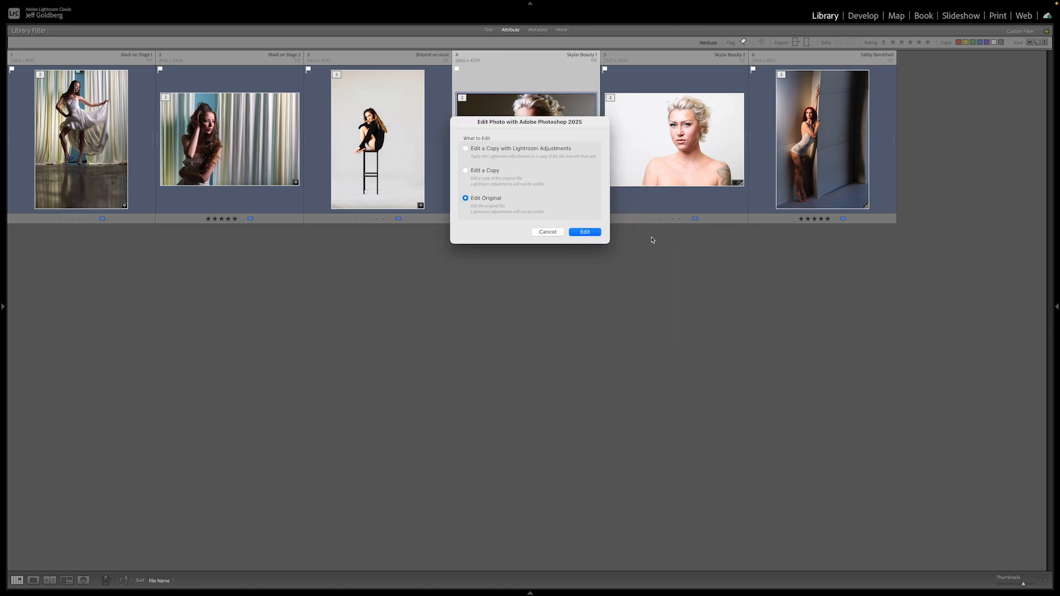
pyautogui.click(585, 236)
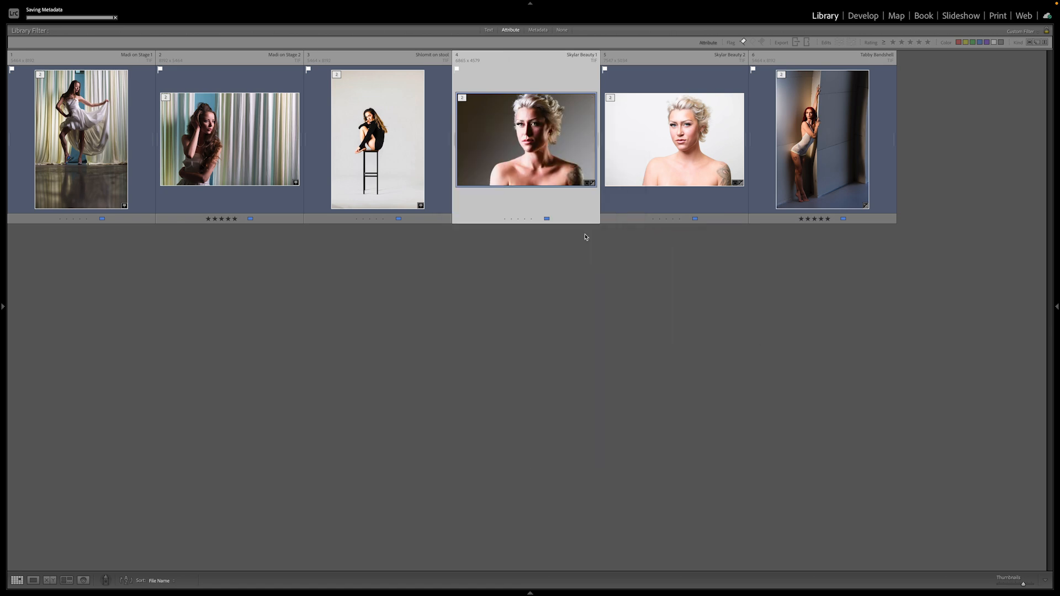
# - Lasso the under-eye and upper cheek area on the shadowed side of the face and run Generative Fill without a prompt
pyautogui.scroll(5, 504, 259)
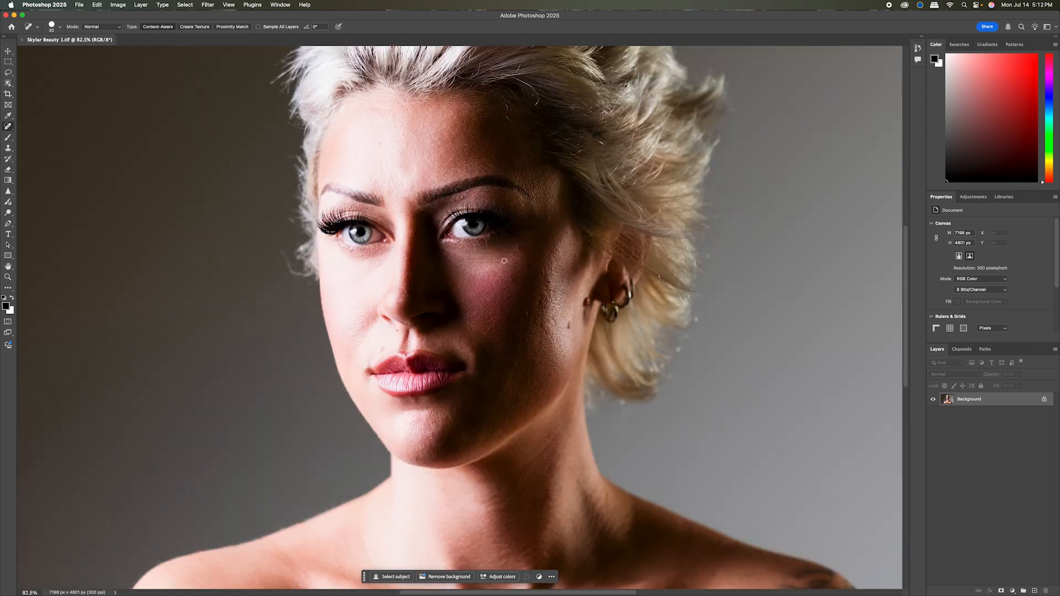
pyautogui.click(8, 72)
pyautogui.moveTo(409, 255)
pyautogui.mouseDown()
pyautogui.moveTo(456, 301)
pyautogui.moveTo(492, 301)
pyautogui.moveTo(517, 281)
pyautogui.mouseUp()
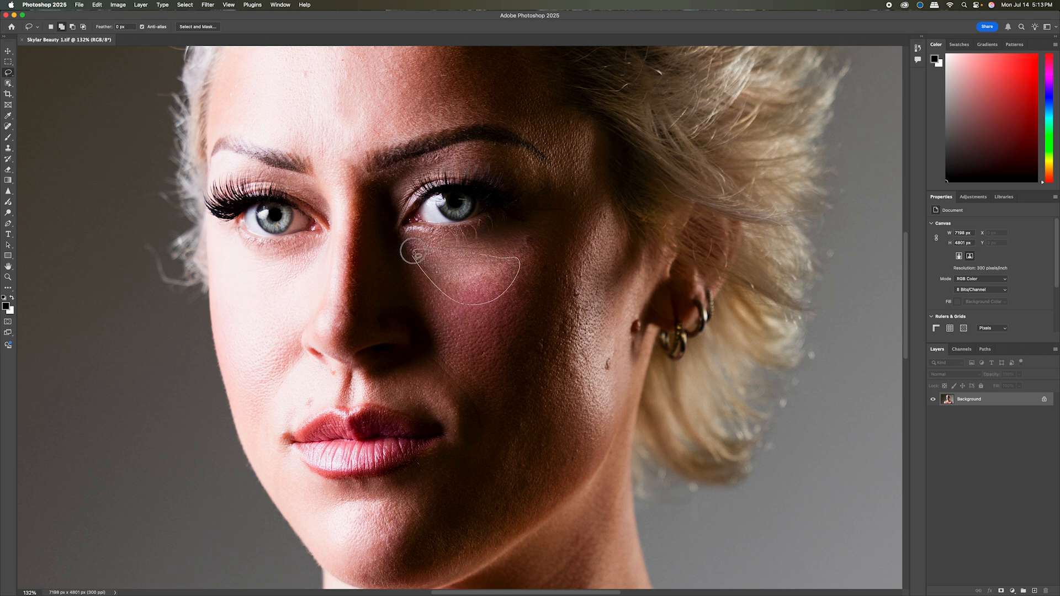
pyautogui.moveTo(417, 255); pyautogui.dragTo(415, 254)
pyautogui.click(403, 316)
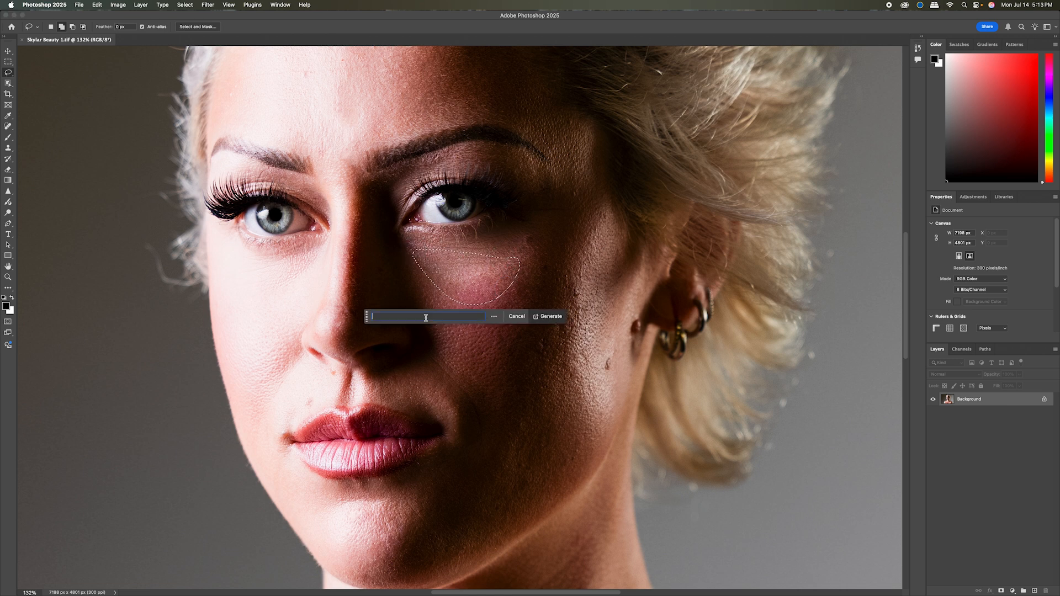
pyautogui.click(550, 317)
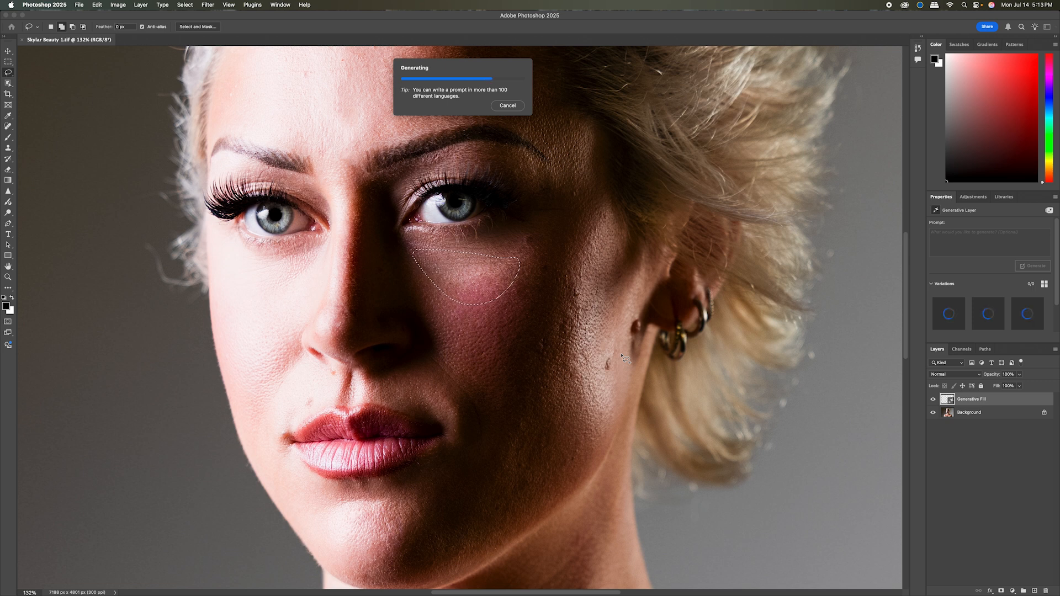
# - Compare the Generative Fill layer with the original by toggling its visibility, choose the third variation and move the floating prompt bar off the face
pyautogui.scroll(-3, 626, 359)
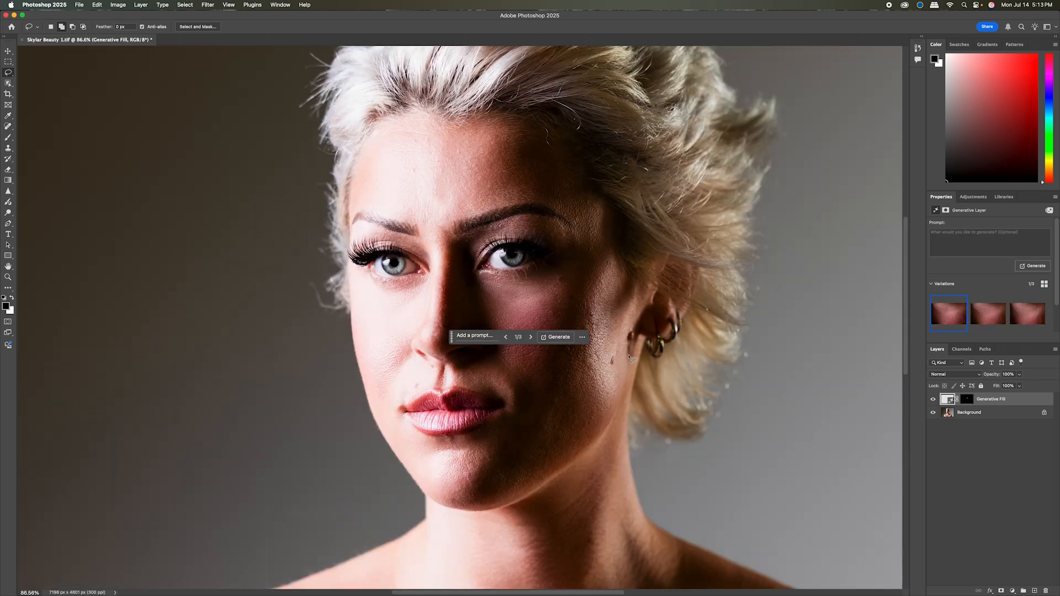
pyautogui.click(933, 400)
pyautogui.click(933, 402)
pyautogui.click(1013, 317)
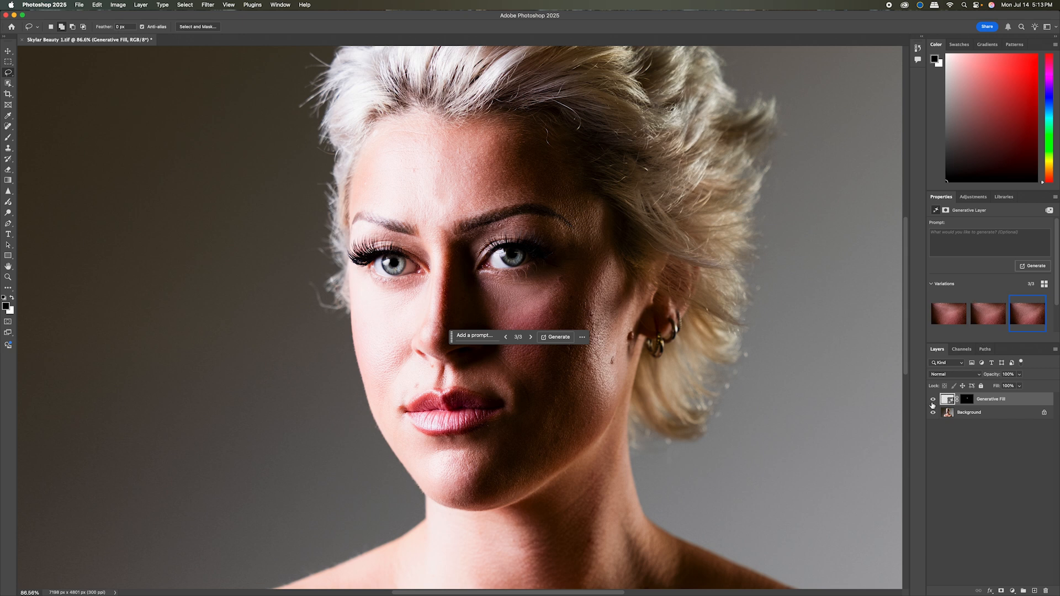
pyautogui.click(932, 401)
pyautogui.click(933, 402)
pyautogui.moveTo(451, 336); pyautogui.dragTo(638, 499)
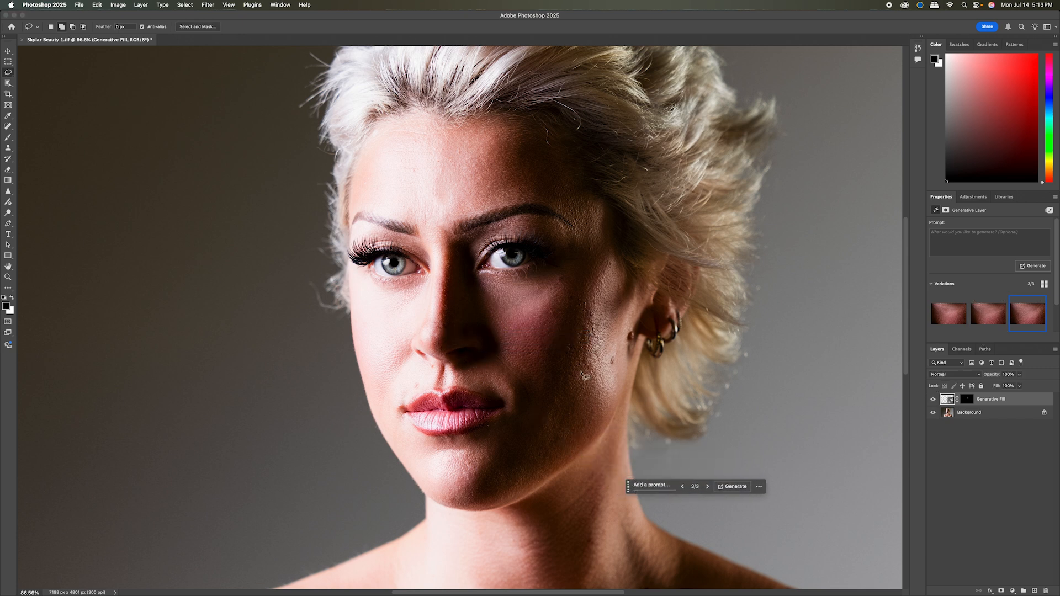
# - Compare the second and third Generative Fill variations on the cheek, leaving the third one selected
pyautogui.scroll(-5, 554, 332)
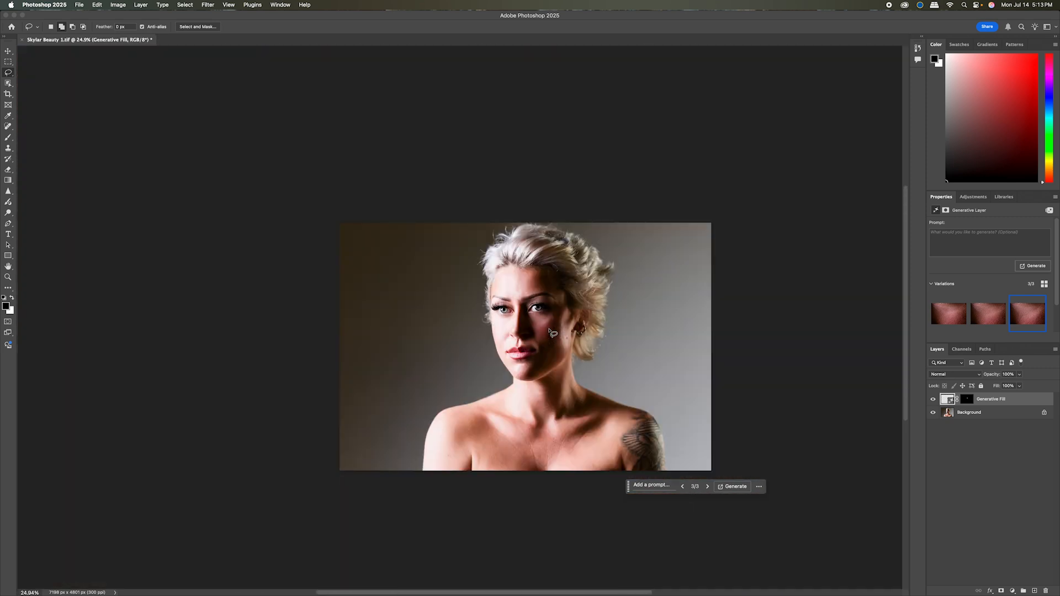
pyautogui.scroll(-2, 553, 333)
pyautogui.scroll(5, 552, 333)
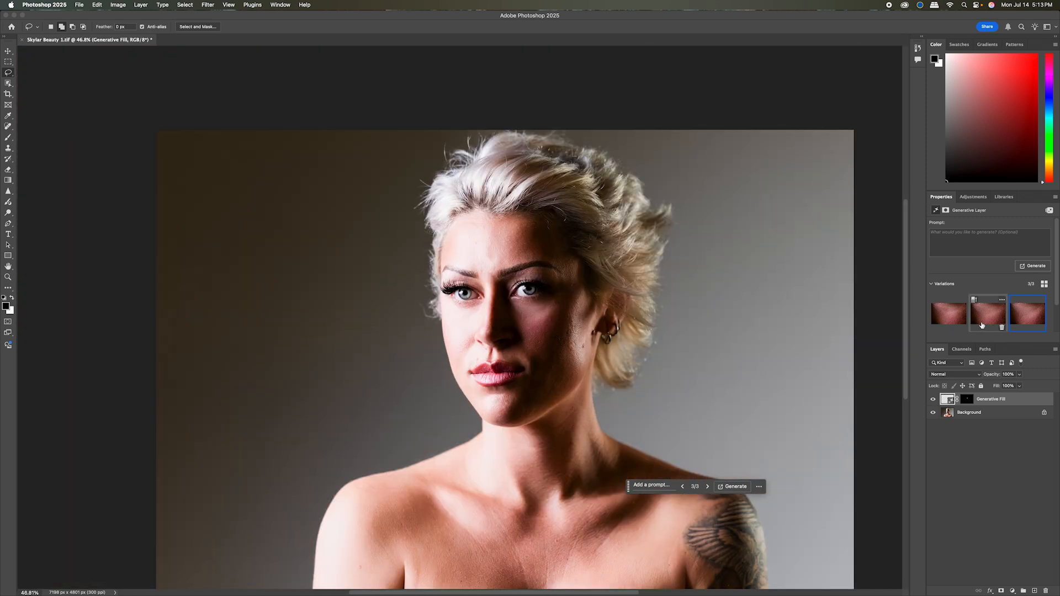
pyautogui.click(982, 320)
pyautogui.click(1021, 318)
# - Flatten the dark-background portrait and close it, saving the changes
pyautogui.click(143, 7)
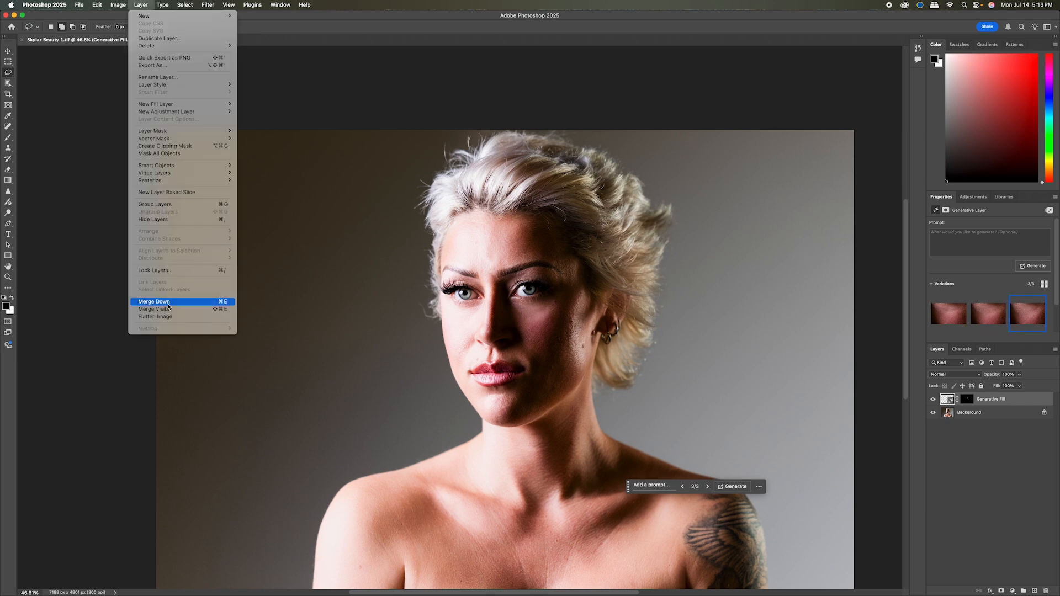
pyautogui.click(166, 317)
pyautogui.click(80, 5)
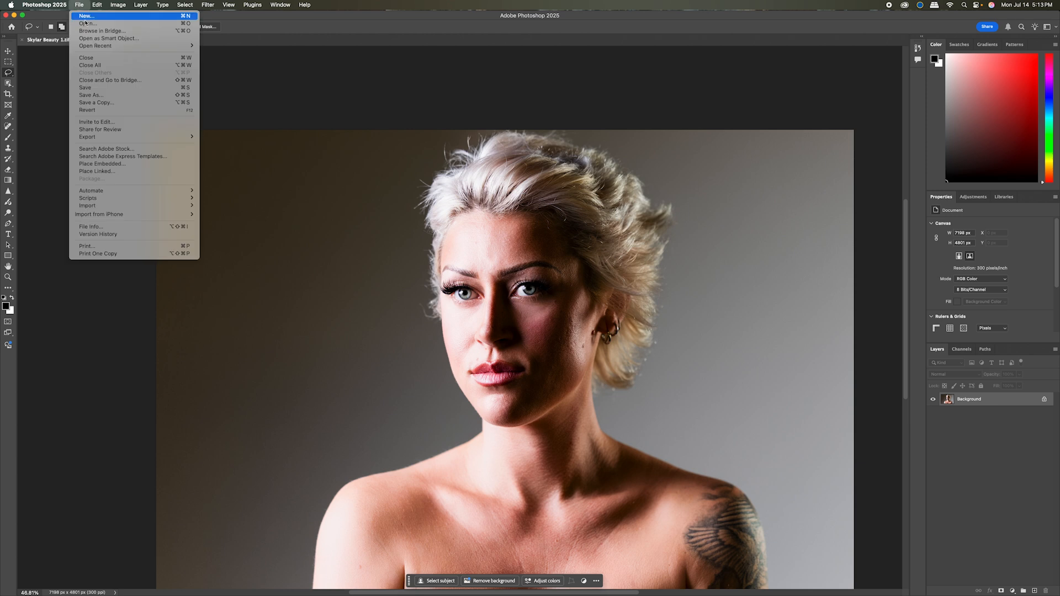
pyautogui.click(121, 58)
pyautogui.click(515, 201)
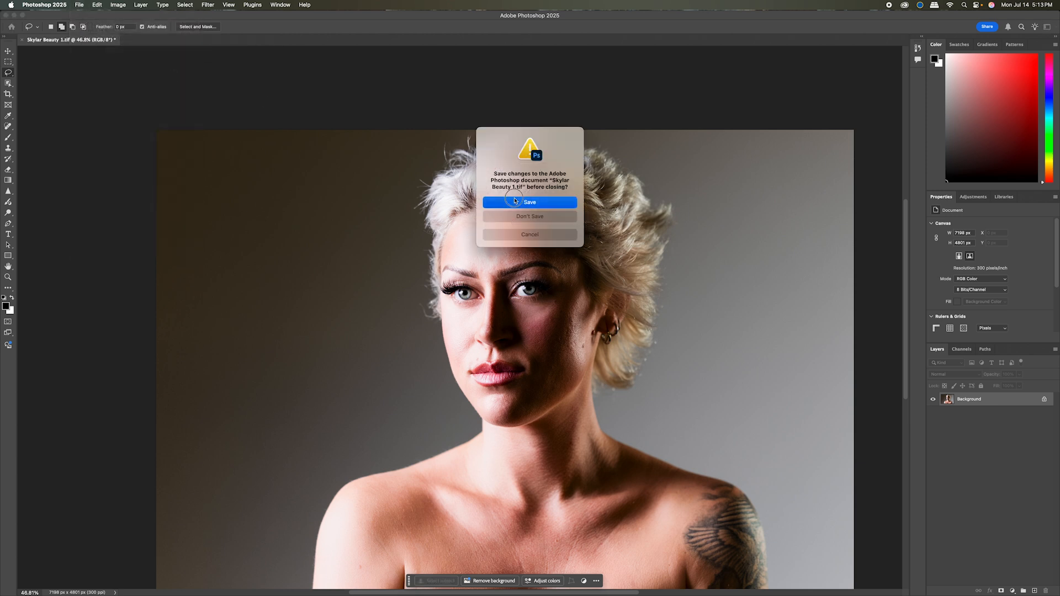
# - Switch to Lightroom Classic and open the photo of the woman on the stool in Develop
pyautogui.press('super+Tab')
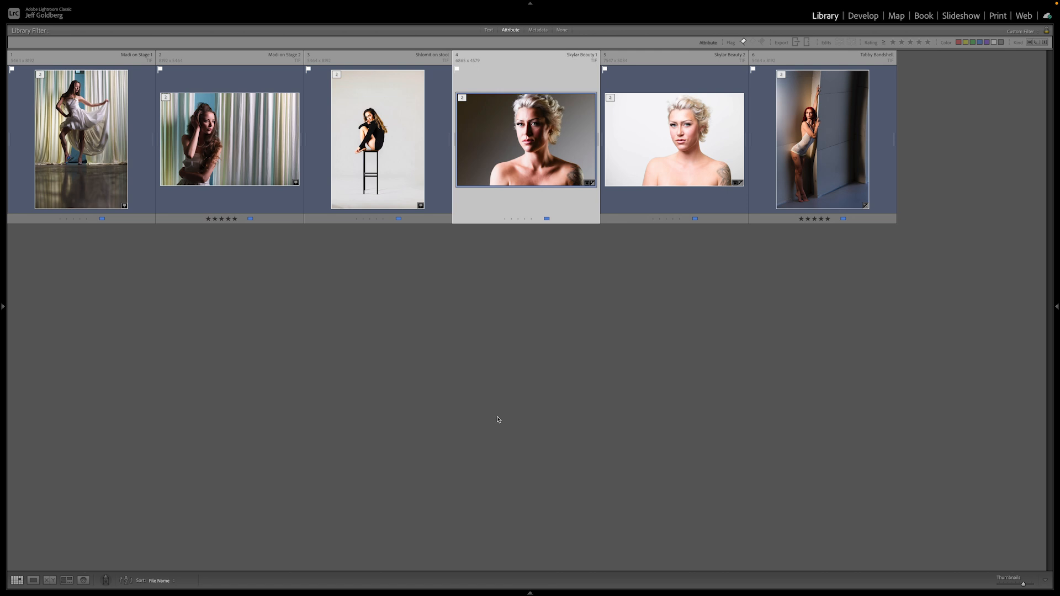
pyautogui.doubleClick(390, 168)
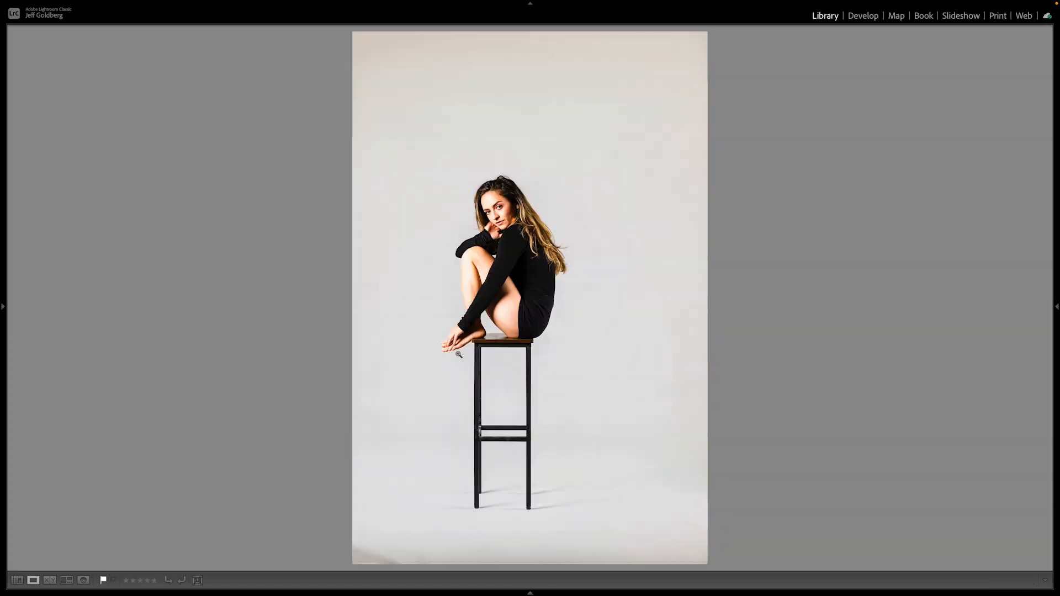
pyautogui.click(859, 21)
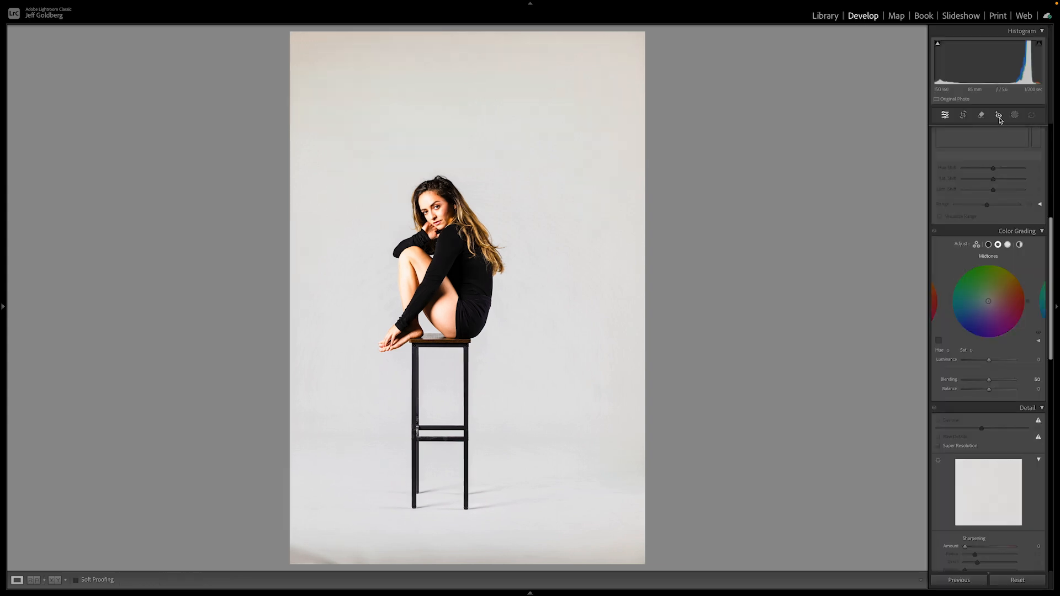
# - Create an automatic Background mask on the stool photo
pyautogui.click(1016, 116)
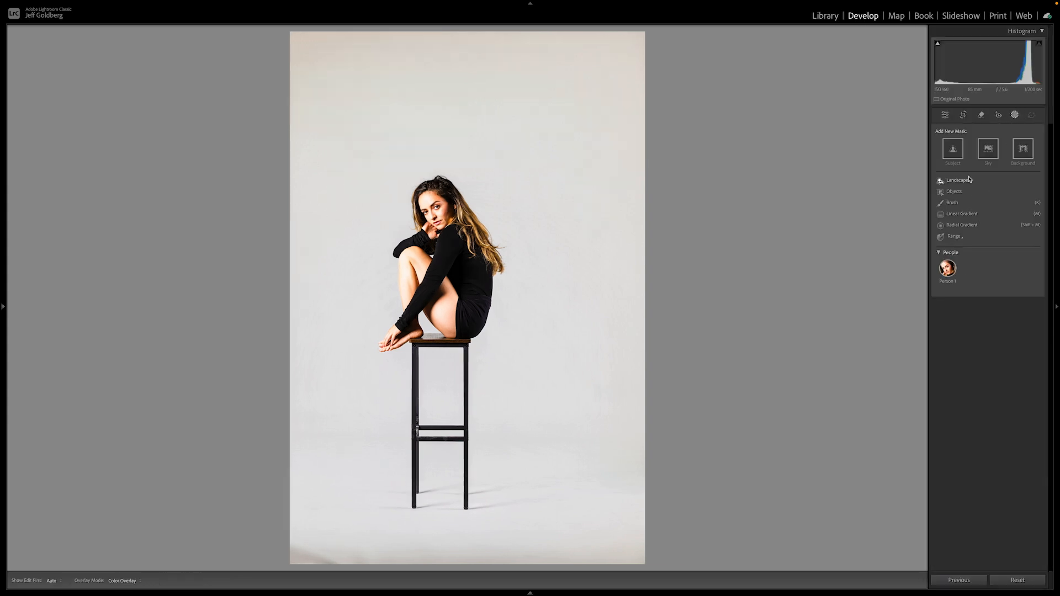
pyautogui.click(1022, 151)
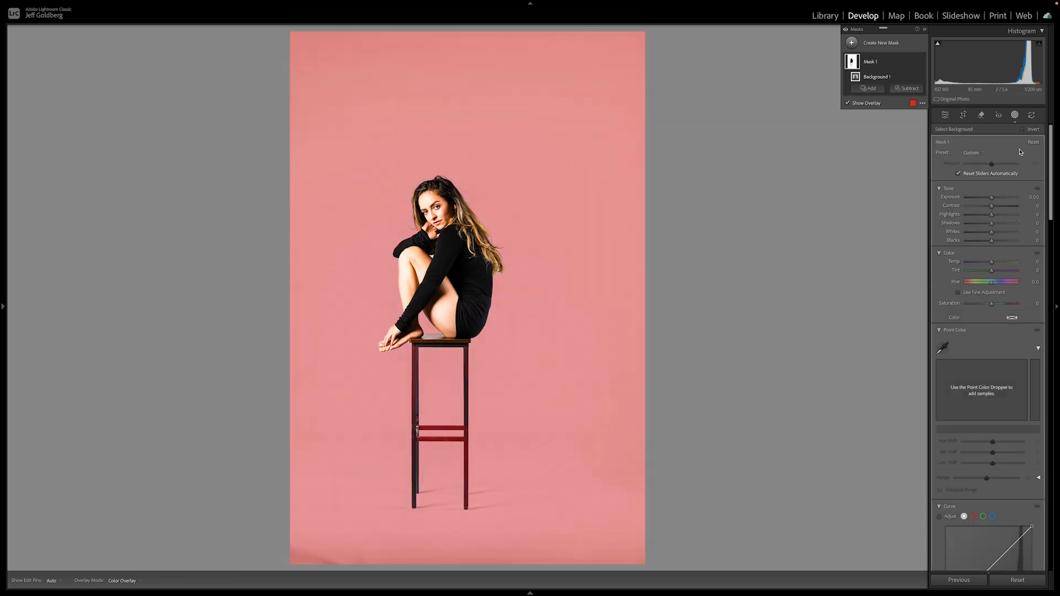
pyautogui.scroll(-1, 1020, 153)
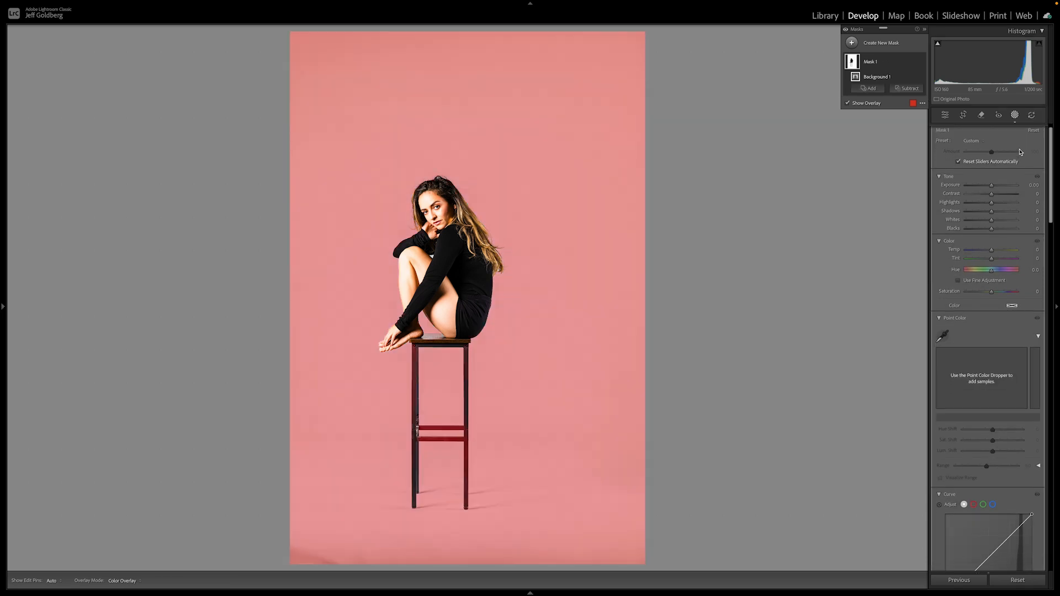
# - Subtract a radial gradient from the background mask with an upright ellipse drawn around the woman and centred on her
pyautogui.click(908, 90)
pyautogui.click(917, 163)
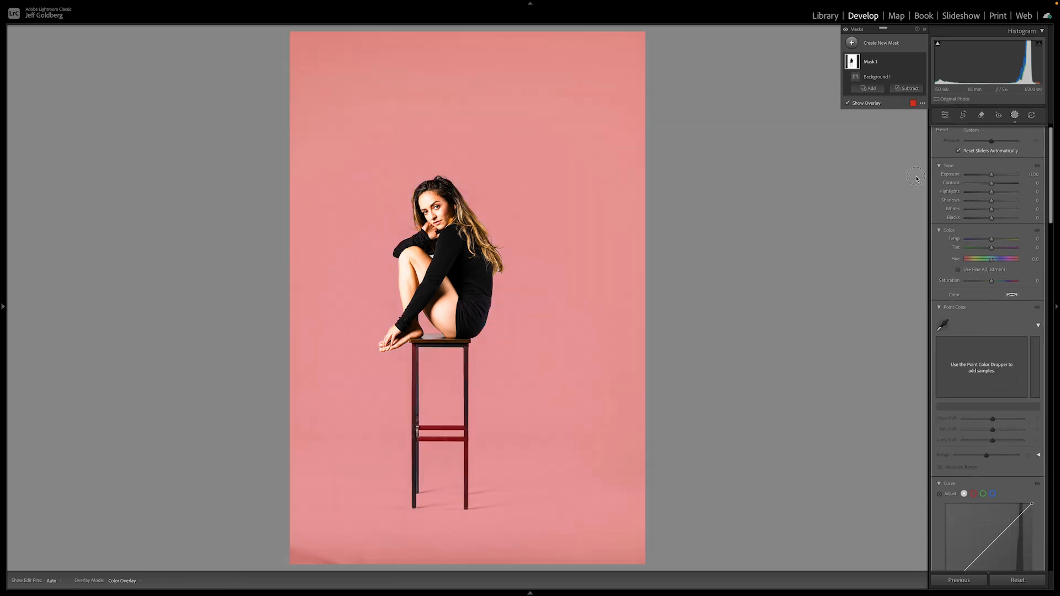
pyautogui.click(906, 100)
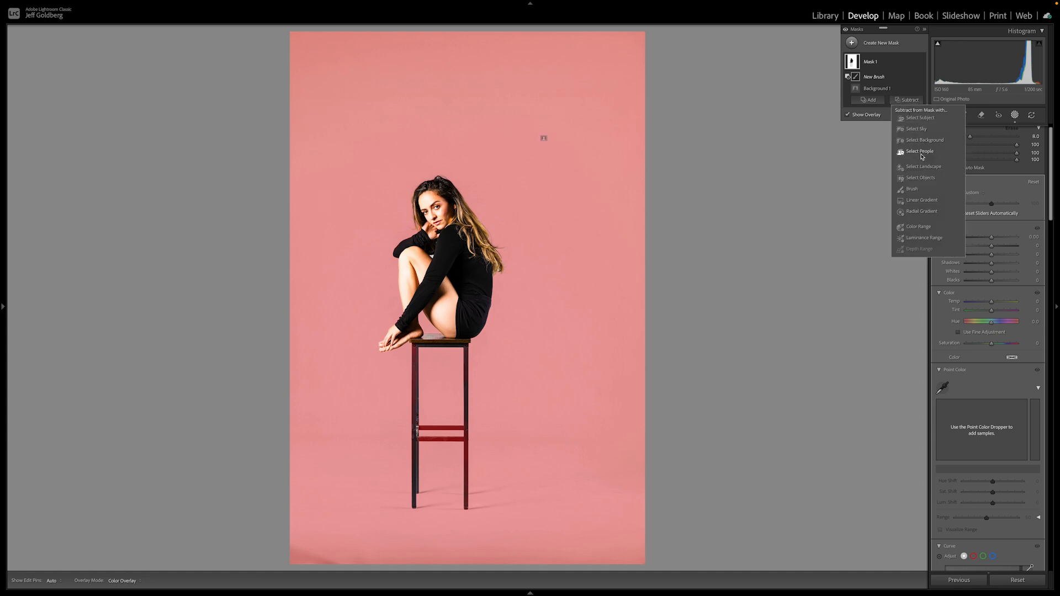
pyautogui.click(920, 213)
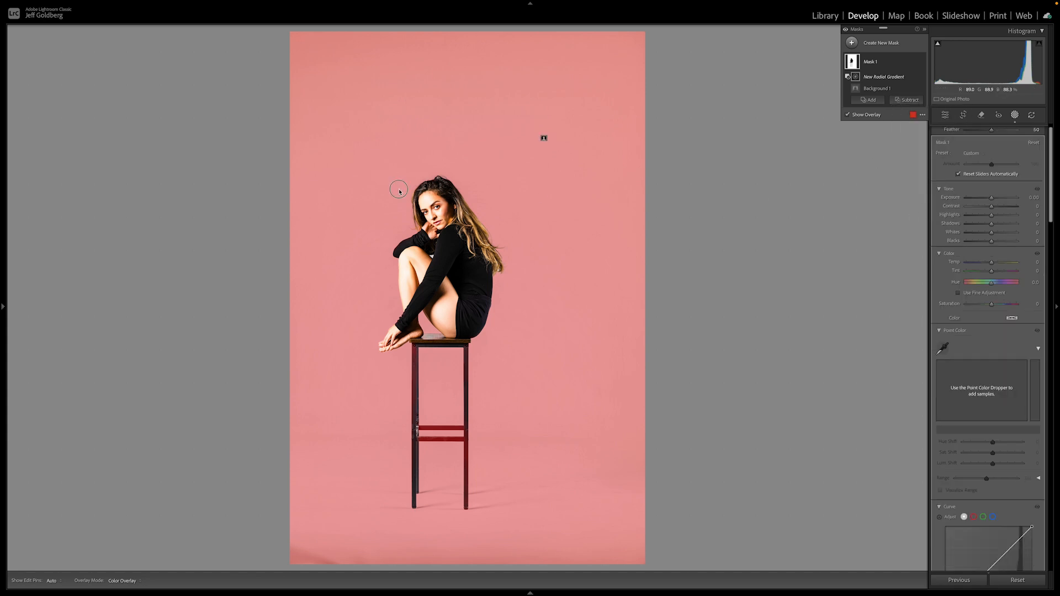
pyautogui.moveTo(388, 177); pyautogui.dragTo(500, 379)
pyautogui.moveTo(423, 192); pyautogui.dragTo(470, 273)
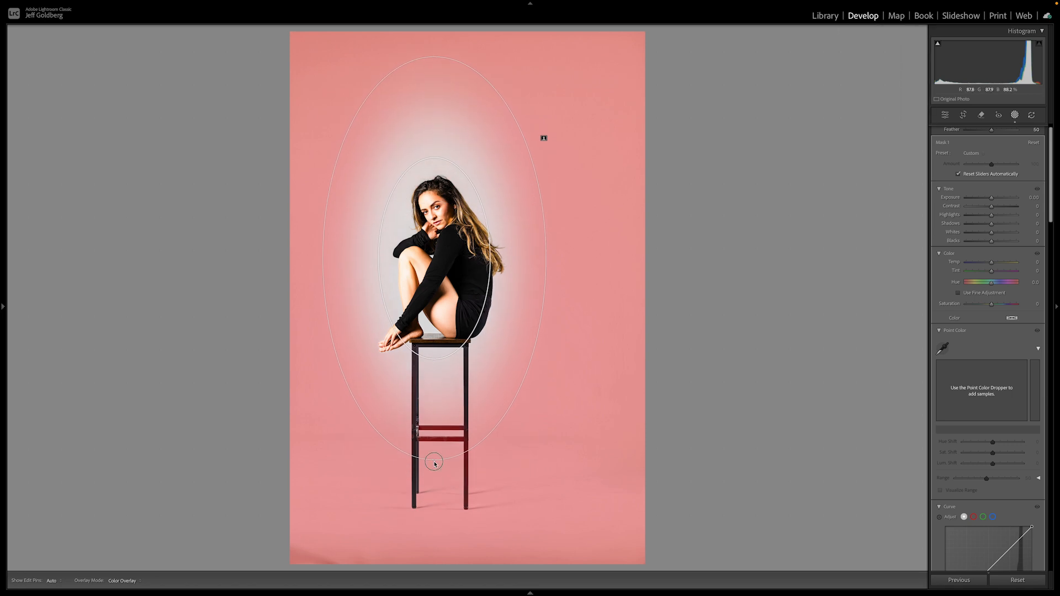
# - Stretch the radial gradient taller, shift it down over the stool and widen it past the photo's left edge
pyautogui.moveTo(435, 464); pyautogui.dragTo(431, 586)
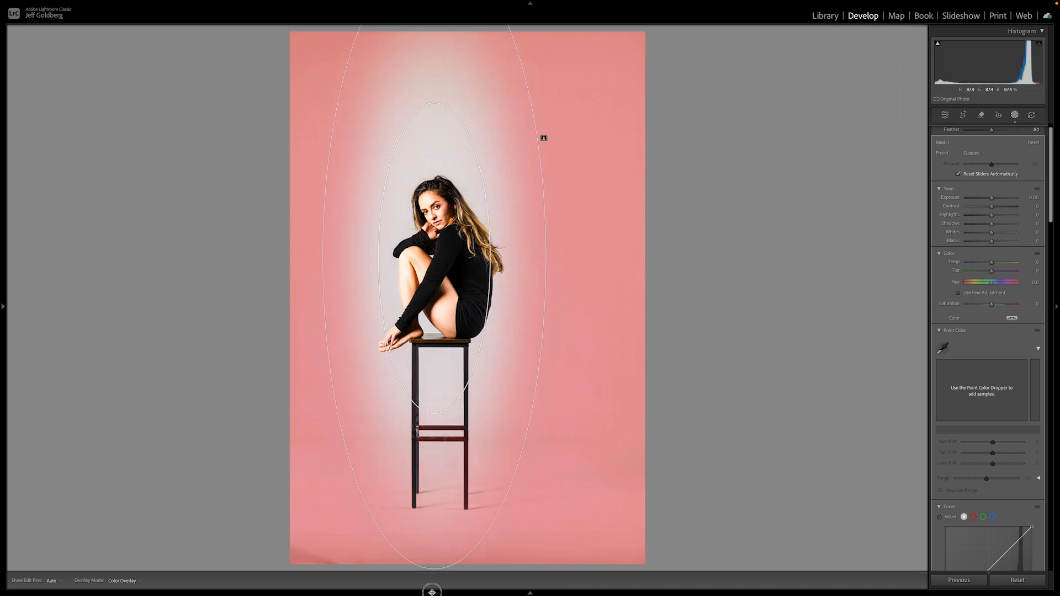
pyautogui.moveTo(416, 267); pyautogui.dragTo(419, 321)
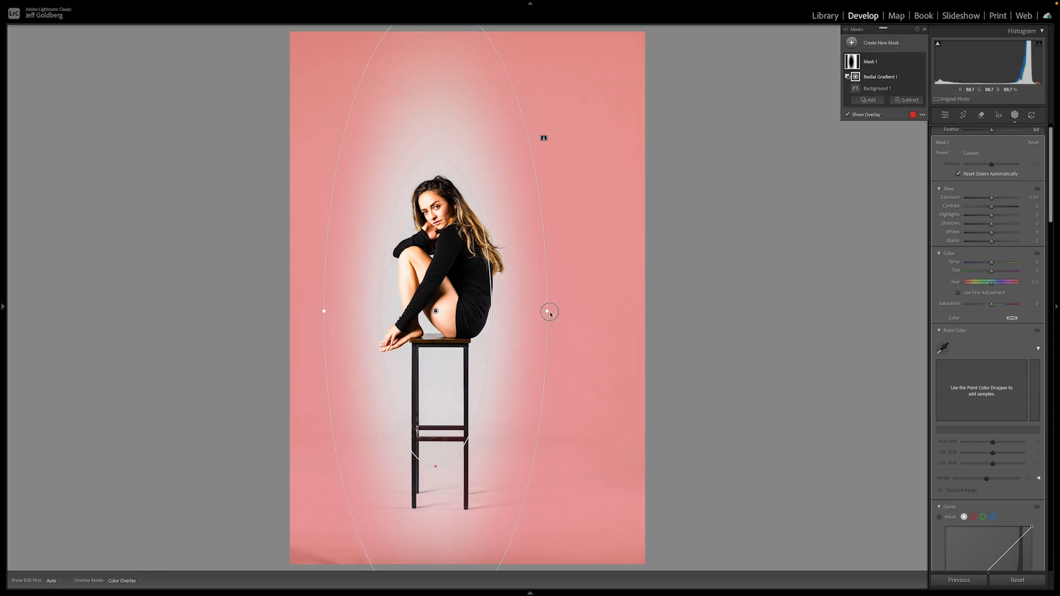
pyautogui.moveTo(549, 311); pyautogui.dragTo(606, 311)
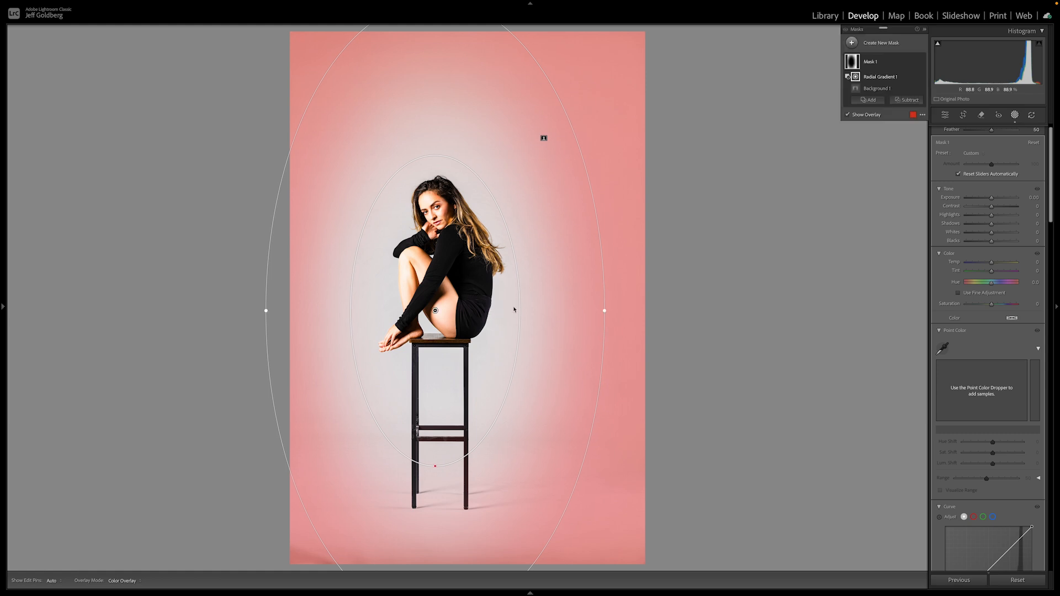
# - Hide the mask overlay and set the background mask's Saturation to -21 and Shadows to 66
pyautogui.click(850, 114)
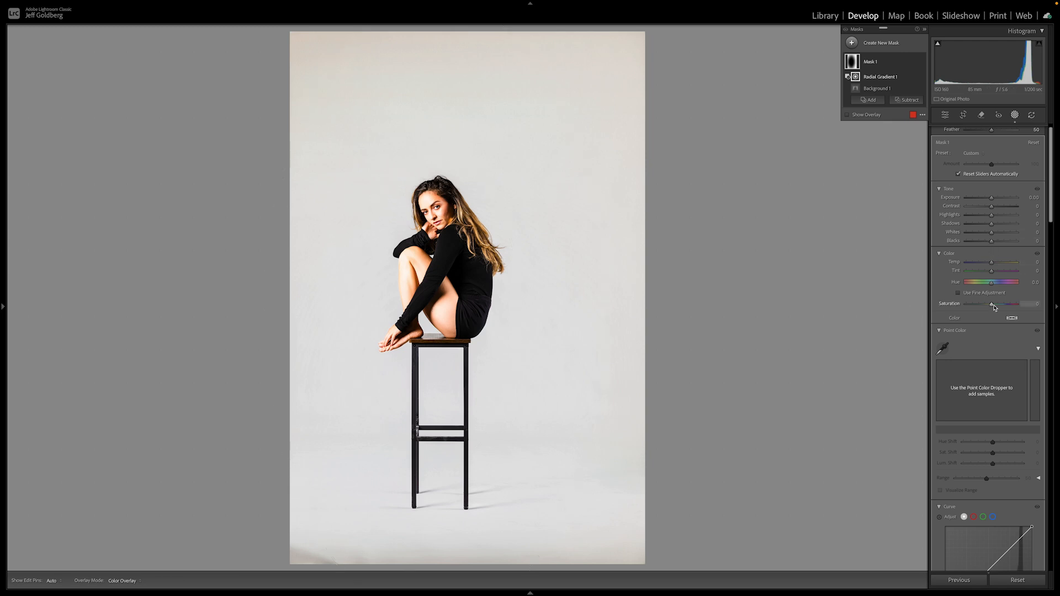
pyautogui.moveTo(991, 304); pyautogui.dragTo(986, 308)
pyautogui.moveTo(992, 225); pyautogui.dragTo(1010, 226)
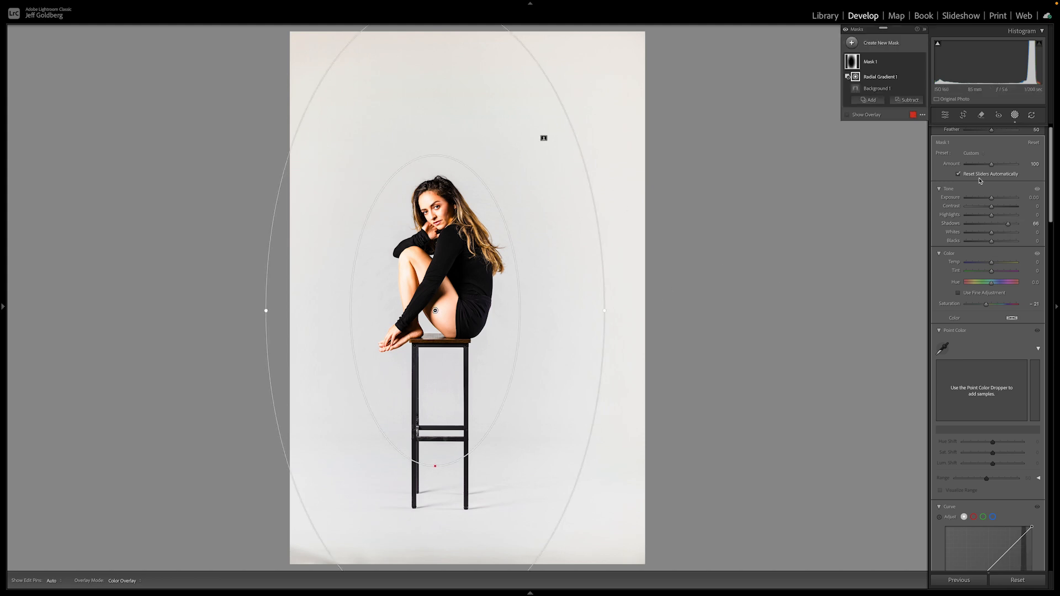
# - Remove the uneven backdrop edge along the photo's lower-left border with the Remove tool using generative AI
pyautogui.click(981, 115)
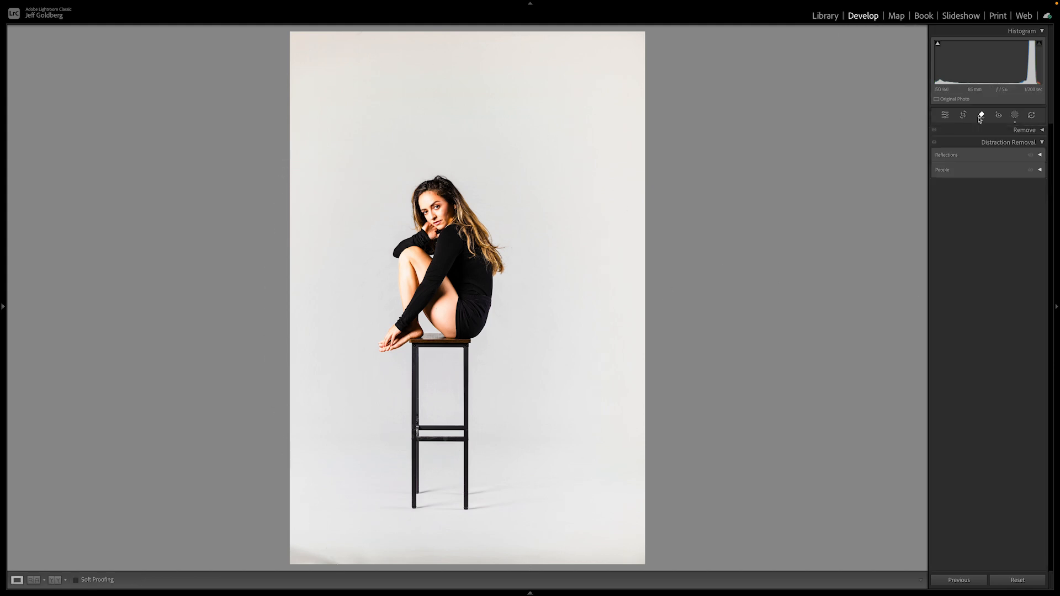
pyautogui.click(1021, 131)
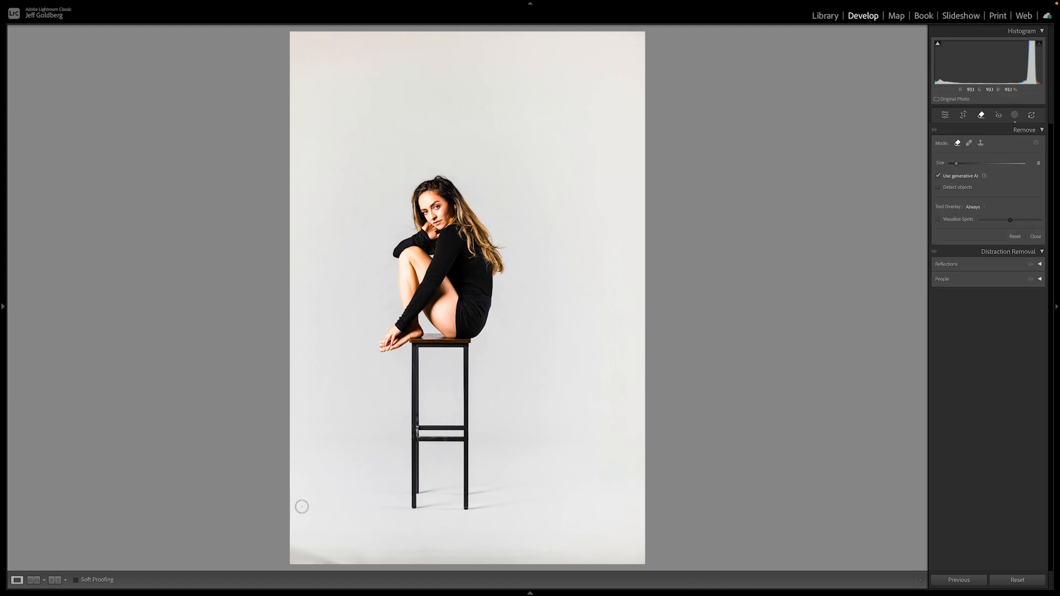
pyautogui.scroll(5, 301, 507)
pyautogui.moveTo(292, 523)
pyautogui.mouseDown()
pyautogui.moveTo(368, 554)
pyautogui.moveTo(311, 564)
pyautogui.moveTo(289, 542)
pyautogui.mouseUp()
pyautogui.moveTo(381, 550); pyautogui.dragTo(488, 558)
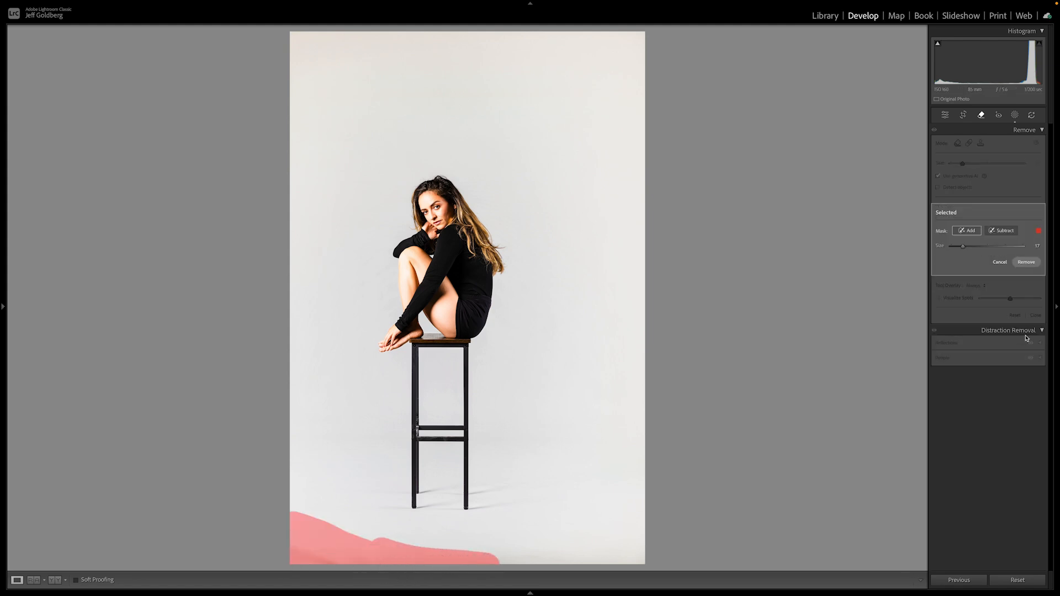
pyautogui.click(1025, 261)
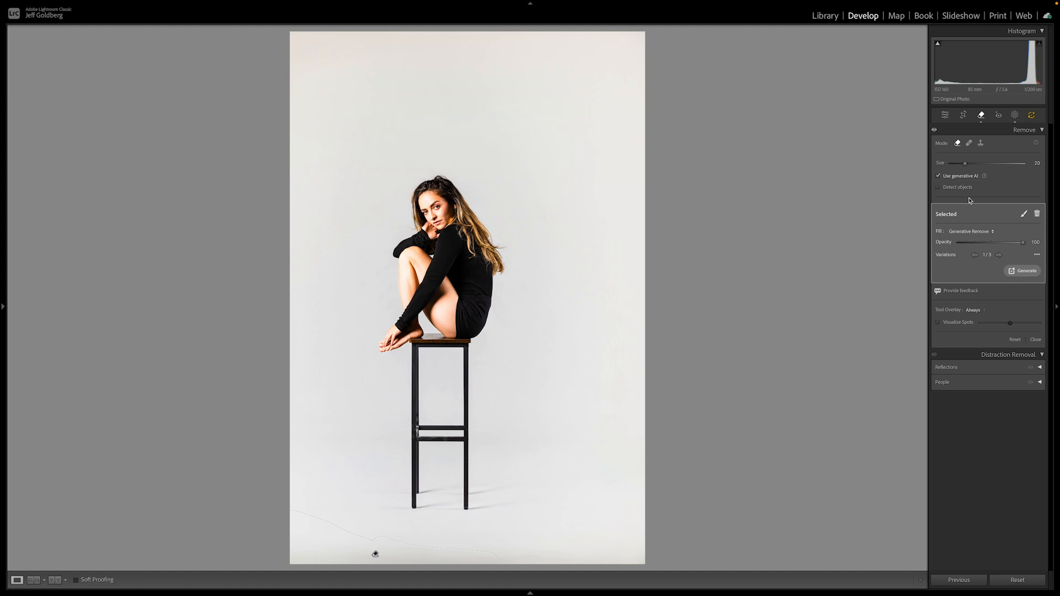
# - Leave the Remove tool and update the stool photo's AI settings
pyautogui.click(982, 115)
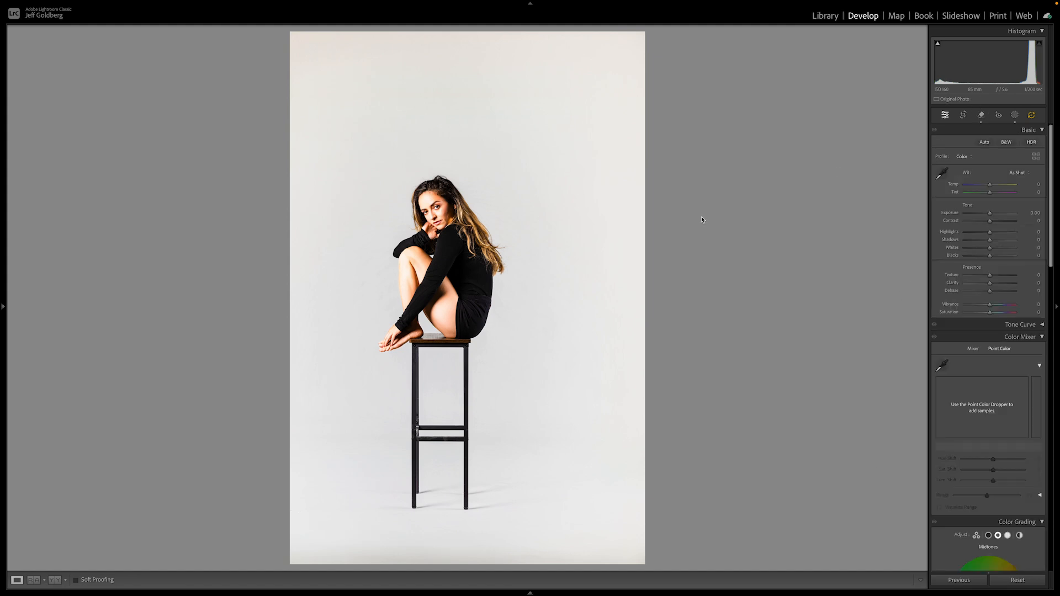
pyautogui.click(1032, 117)
pyautogui.click(1012, 197)
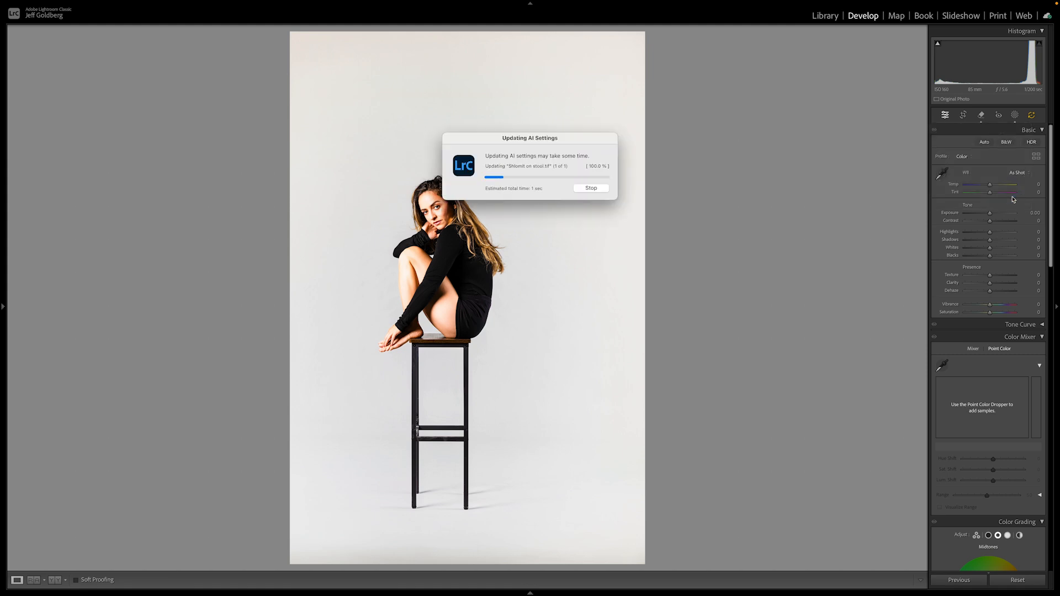
# - Crop the stool photo slightly tighter from its lower-right corner in the original aspect ratio and reposition the image within the frame
pyautogui.click(963, 115)
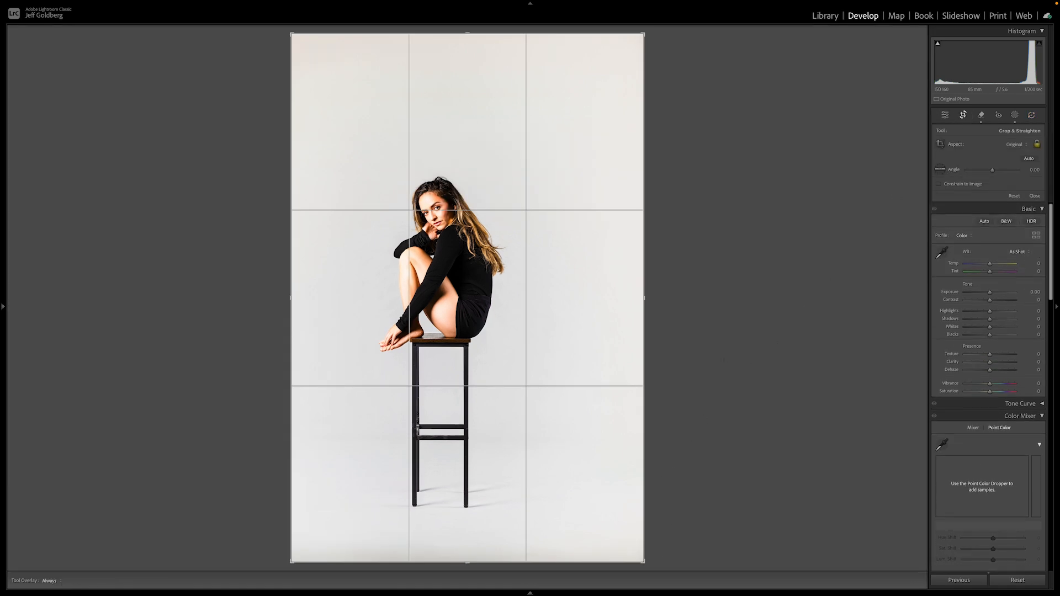
pyautogui.moveTo(644, 562); pyautogui.dragTo(637, 543)
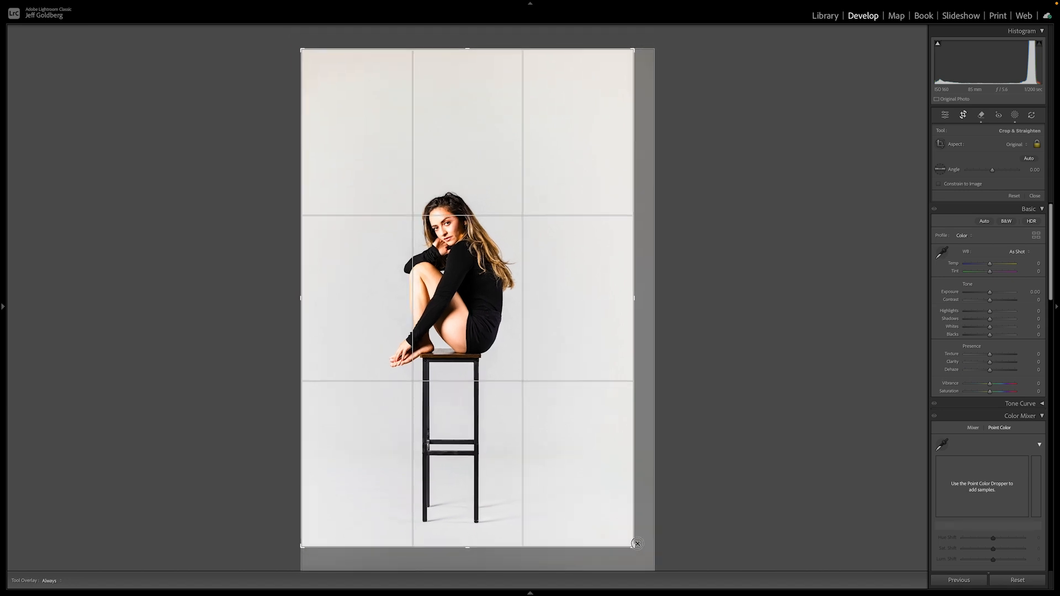
pyautogui.moveTo(603, 502); pyautogui.dragTo(596, 502)
pyautogui.press('Return')
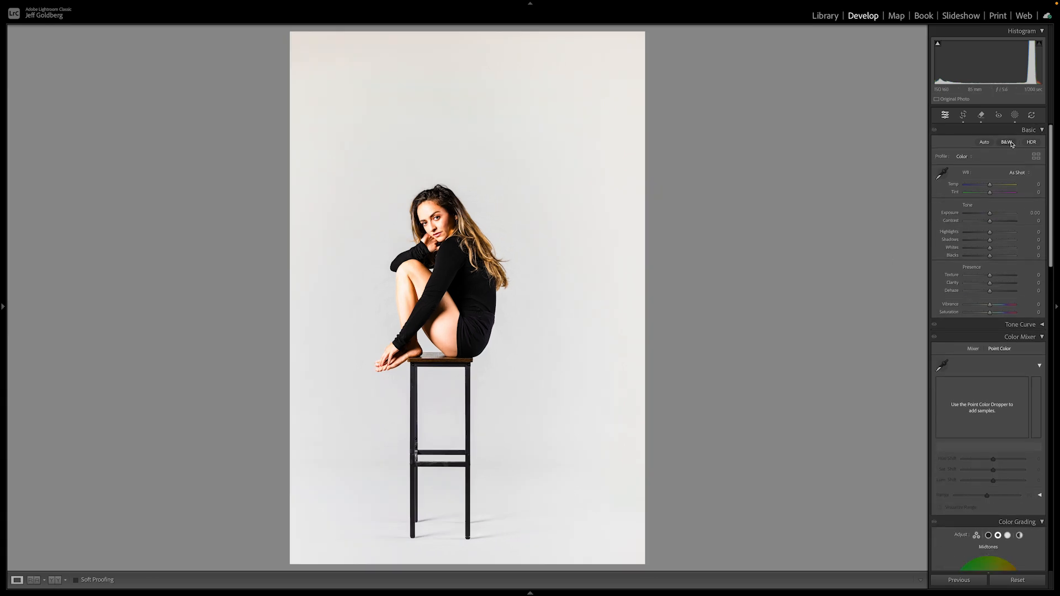
# - Convert the stool photo to black and white and adjust its Contrast
pyautogui.click(1007, 143)
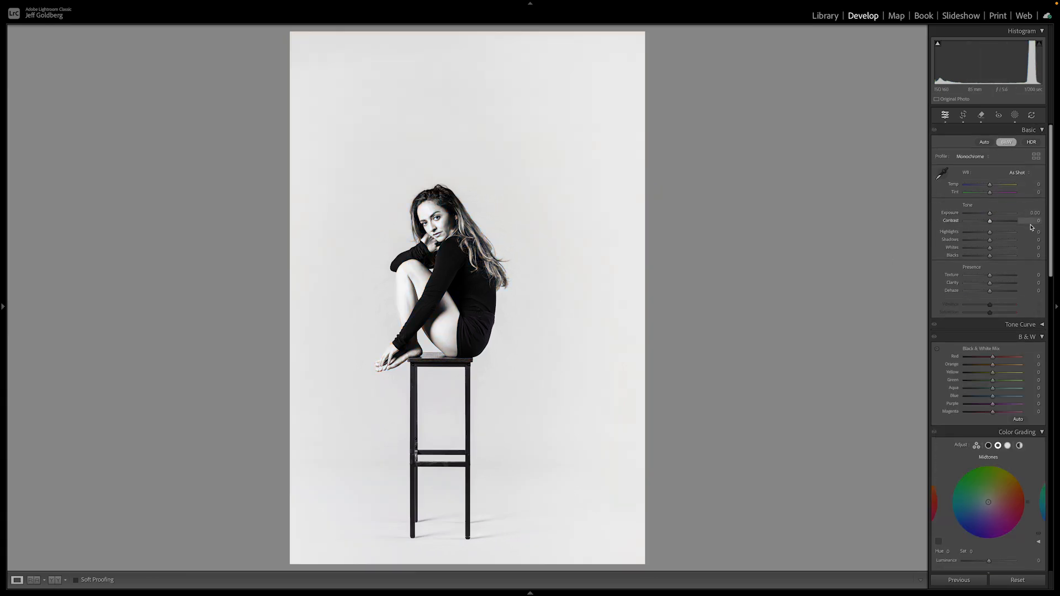
pyautogui.click(1035, 221)
pyautogui.press('Return')
# - Tone the midtones in Color Grading with Hue 35 and Saturation 10
pyautogui.moveTo(1053, 236); pyautogui.dragTo(1052, 300)
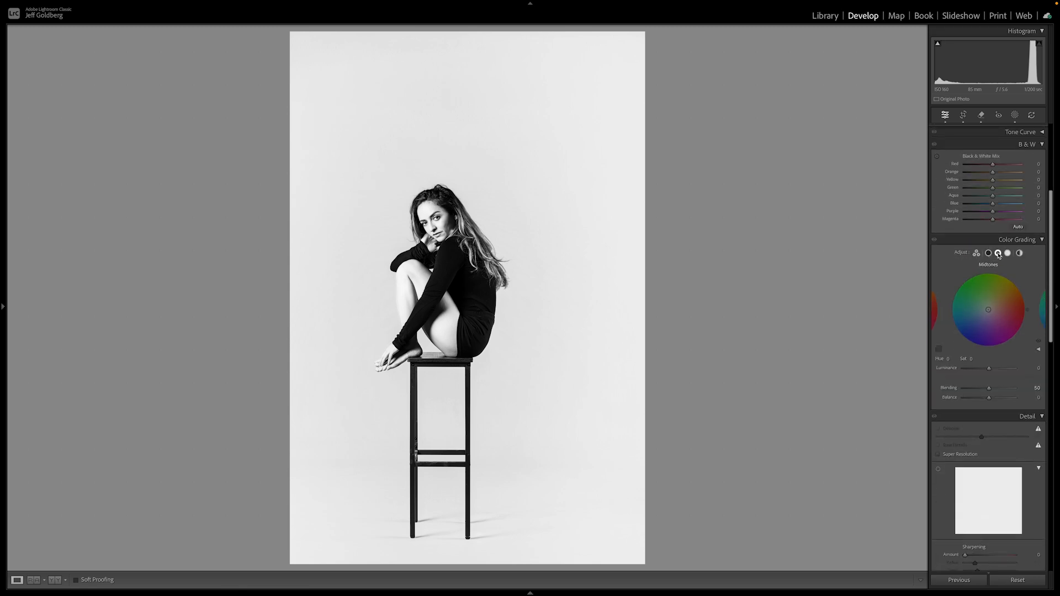
pyautogui.click(949, 359)
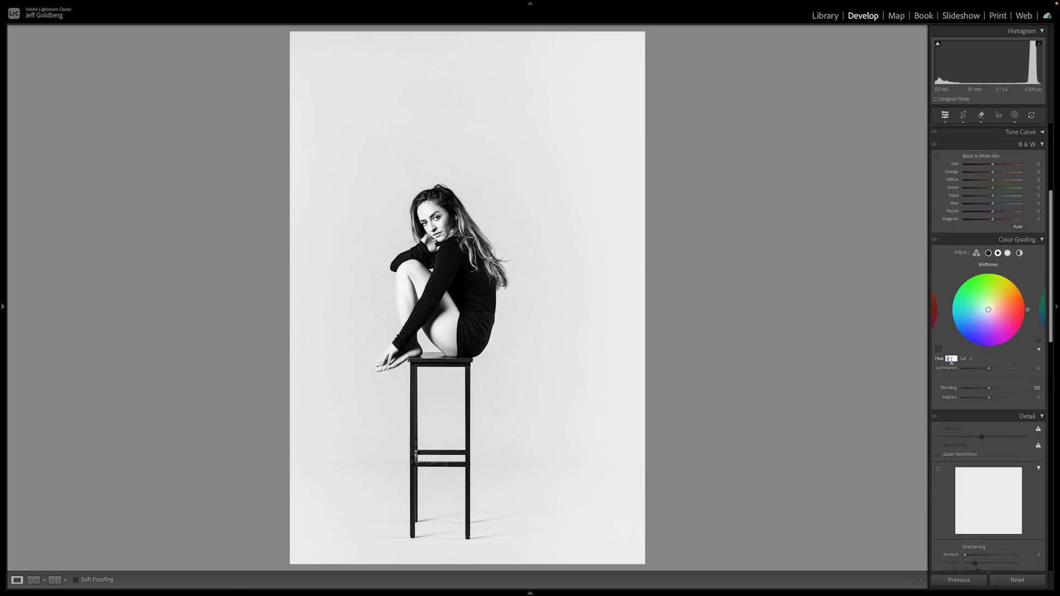
pyautogui.write('35')
pyautogui.press('Tab')
pyautogui.write('10')
pyautogui.press('Return')
# - Tone the highlights in Color Grading with Hue 40 and Saturation 10
pyautogui.click(1008, 253)
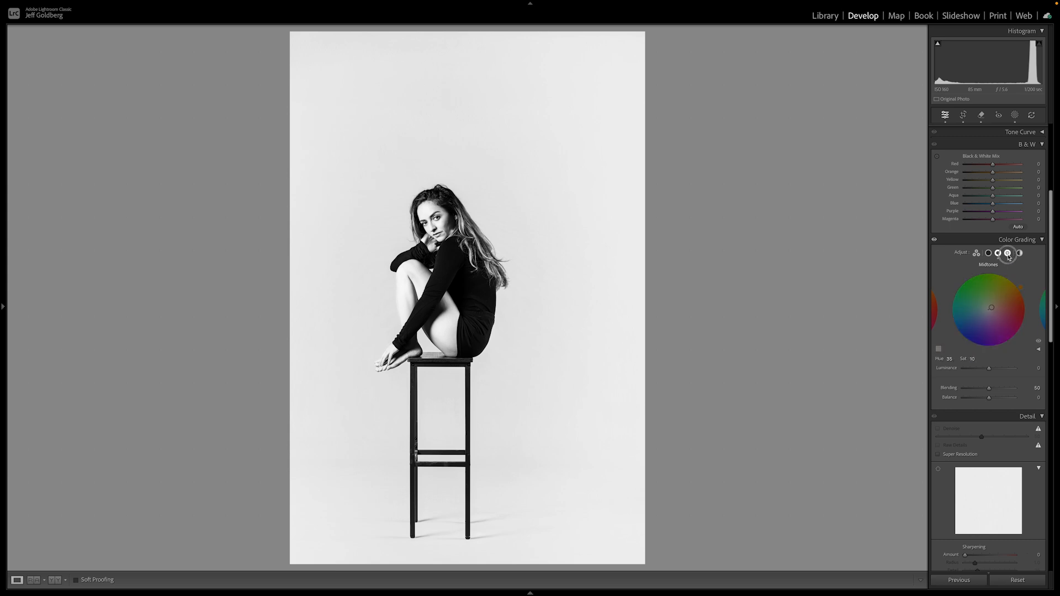
pyautogui.click(949, 359)
pyautogui.write('40')
pyautogui.press('Tab')
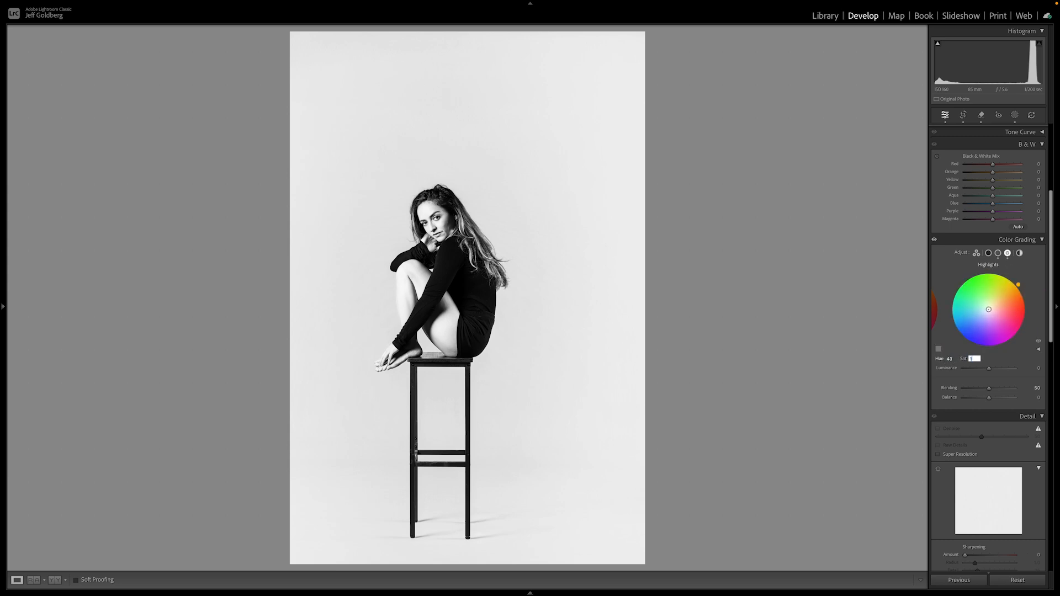
pyautogui.write('10')
pyautogui.press('Return')
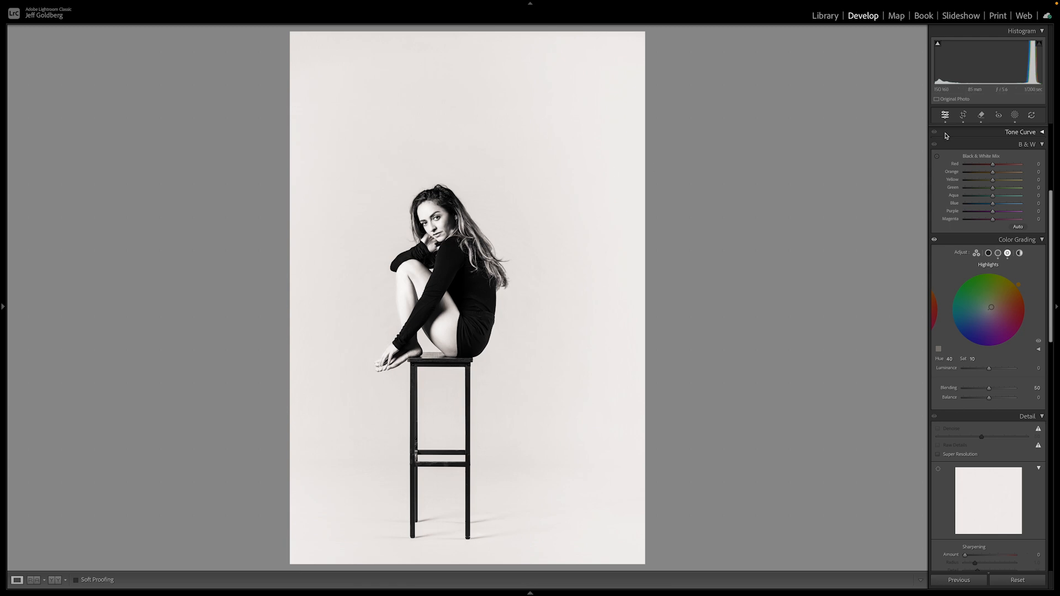
# - Open the original files of the two curtain stage photos together in Photoshop 2025 using Edit Original
pyautogui.click(827, 15)
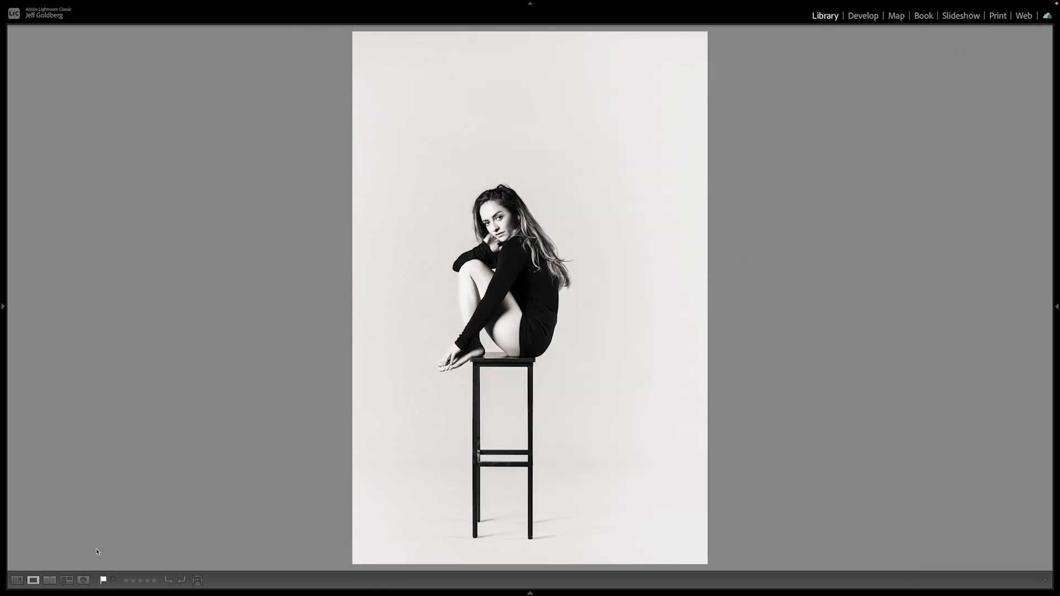
pyautogui.click(20, 581)
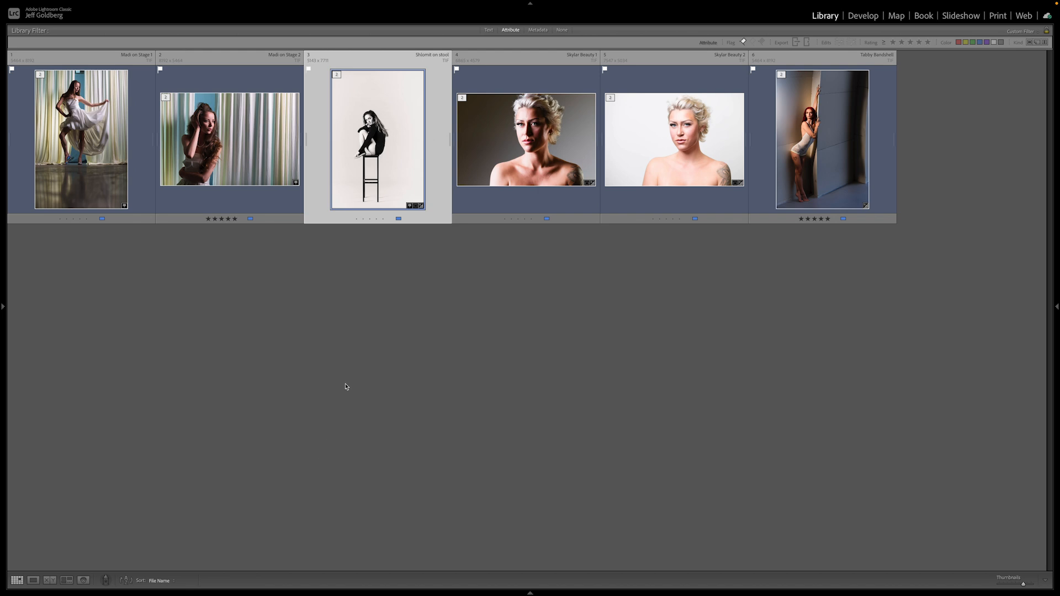
pyautogui.click(102, 145)
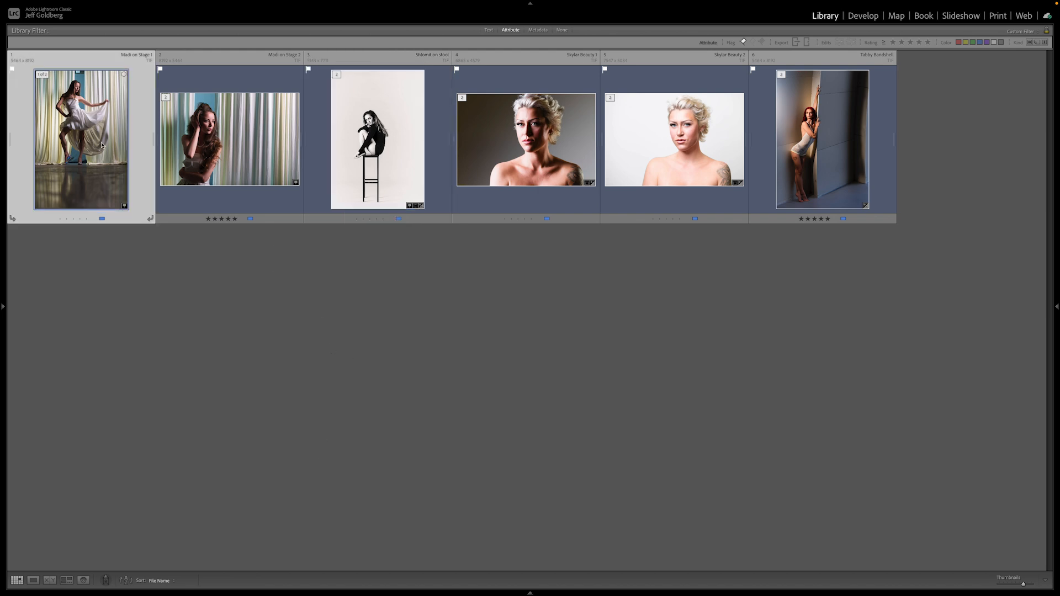
pyautogui.keyDown('super'); pyautogui.click(179, 145); pyautogui.keyUp('super')
pyautogui.rightClick(230, 135)
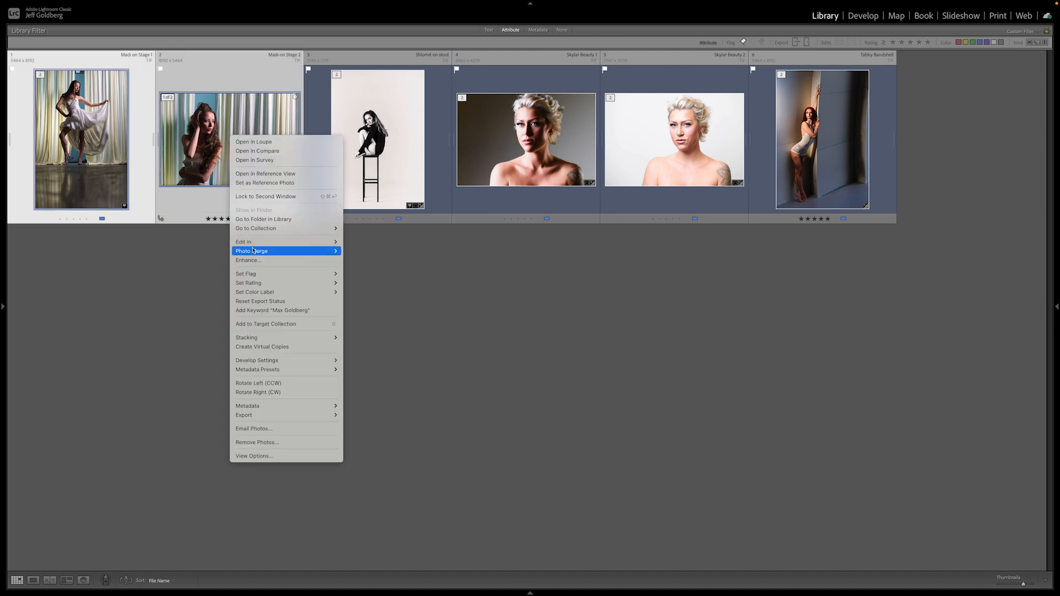
pyautogui.moveTo(254, 242)
pyautogui.click(371, 239)
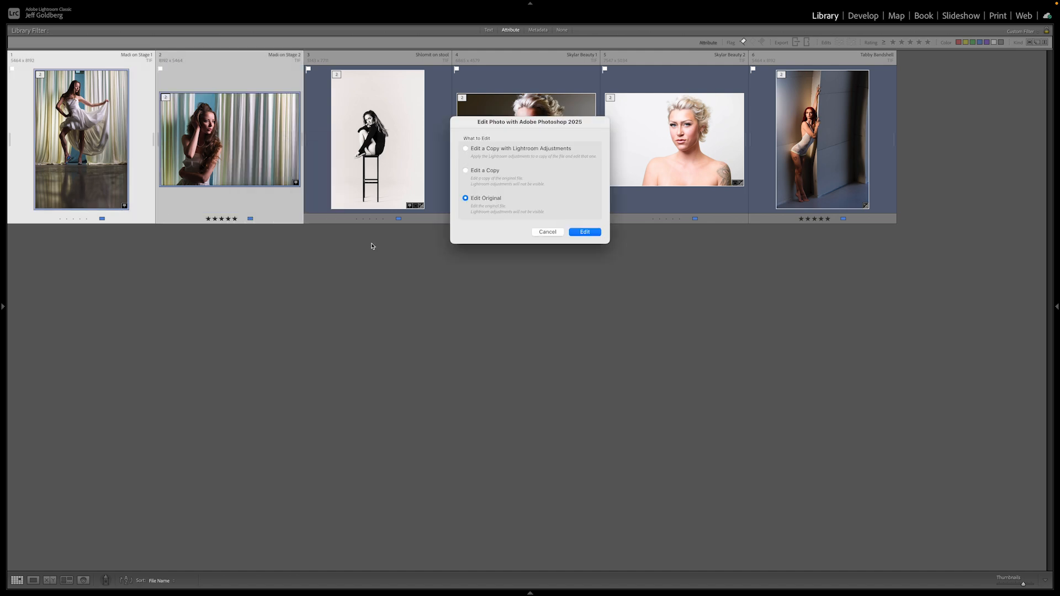
pyautogui.click(583, 232)
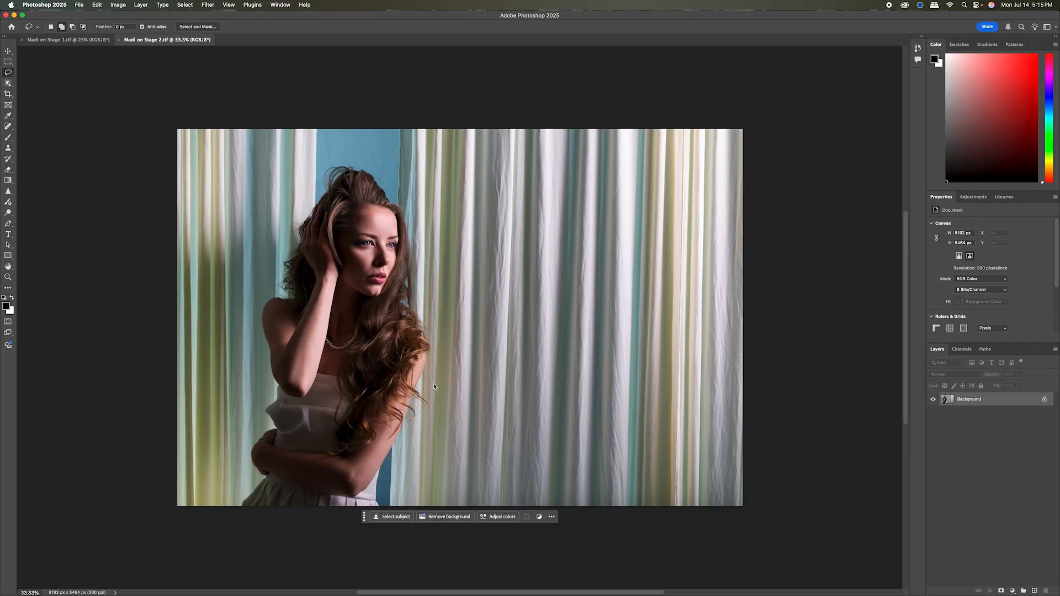
# - Lasso the dress fabric bulging out below the raised elbow and replace it using Generative Fill without a prompt
pyautogui.scroll(10, 284, 435)
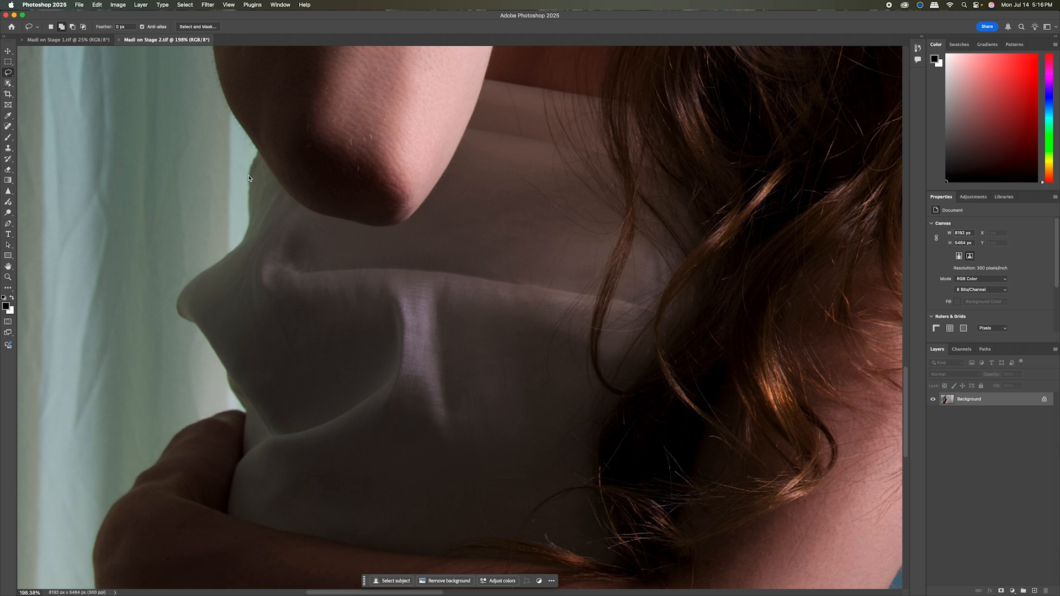
pyautogui.moveTo(249, 178); pyautogui.dragTo(258, 287)
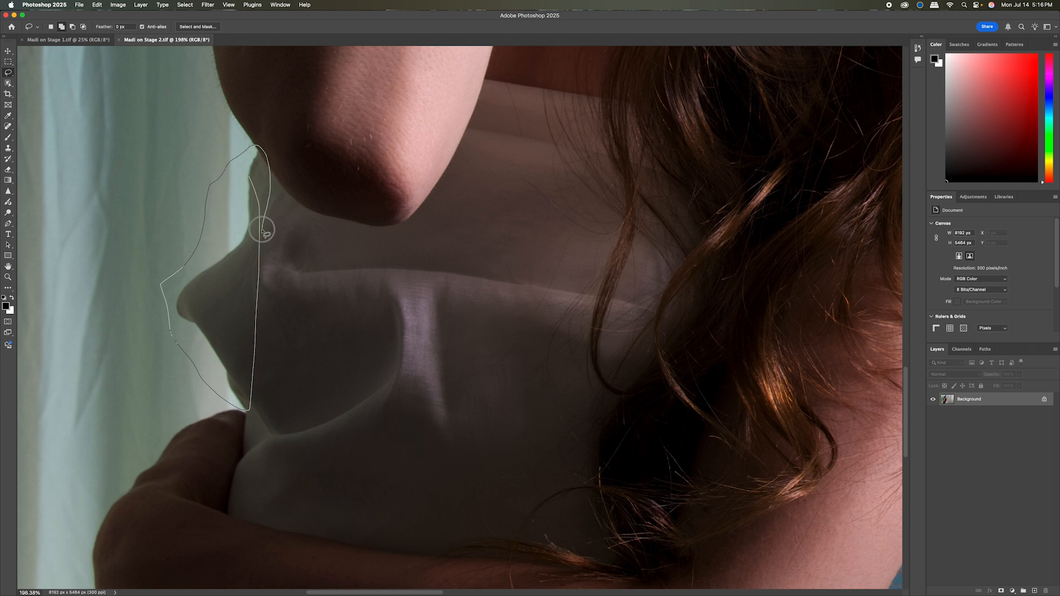
pyautogui.moveTo(259, 247); pyautogui.dragTo(260, 249)
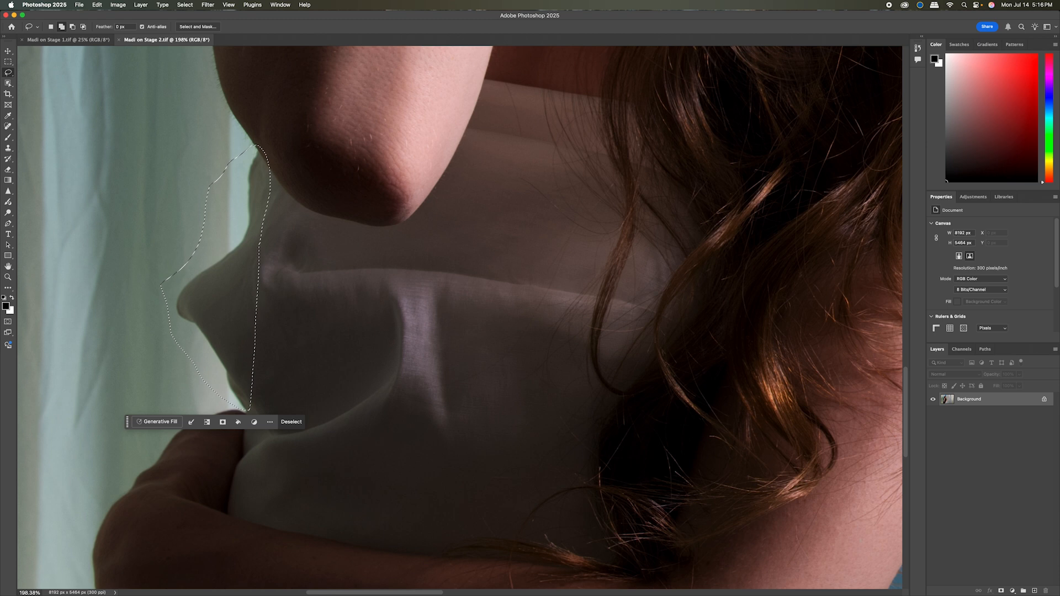
pyautogui.click(157, 421)
pyautogui.click(301, 425)
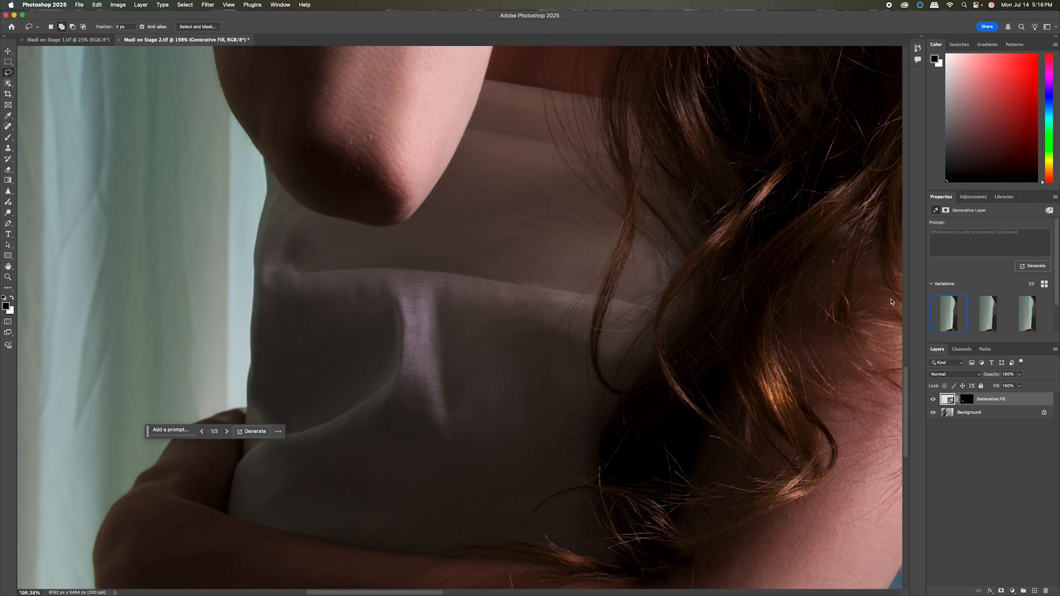
# - Compare the generated variations for the dress edge and keep the first one
pyautogui.click(979, 323)
pyautogui.click(1027, 315)
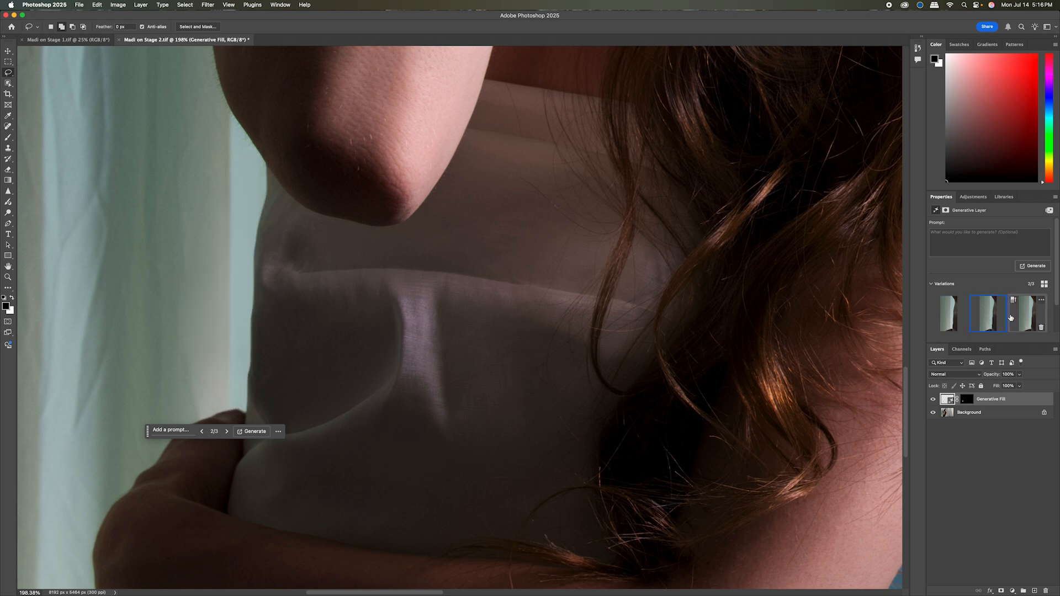
pyautogui.click(962, 317)
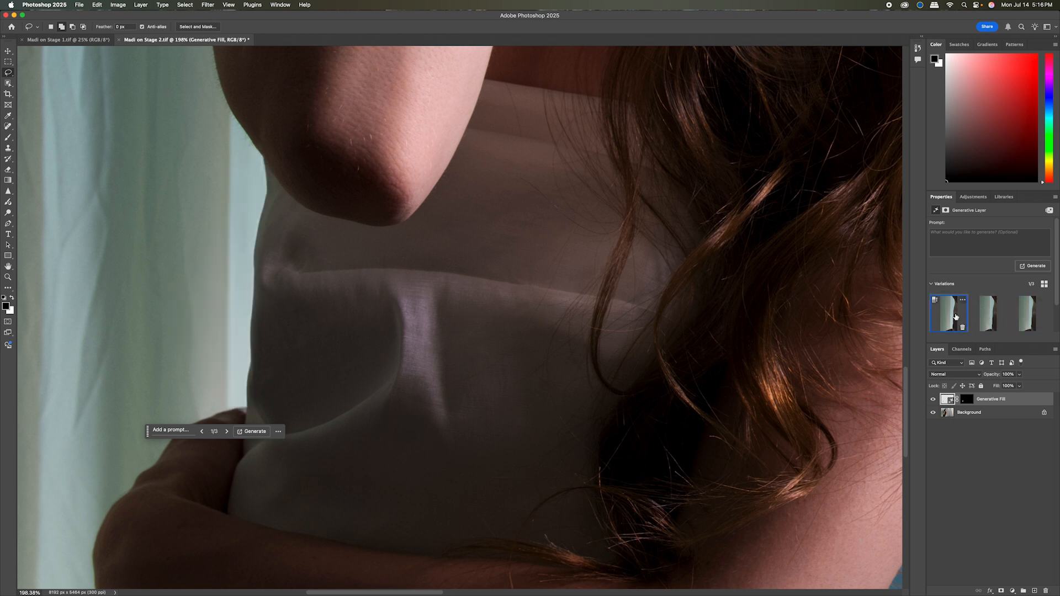
# - Examine the dress retouch on the whole photo by comparing it with the Generative Fill layer hidden and shown
pyautogui.scroll(-10, 515, 277)
pyautogui.scroll(4, 512, 271)
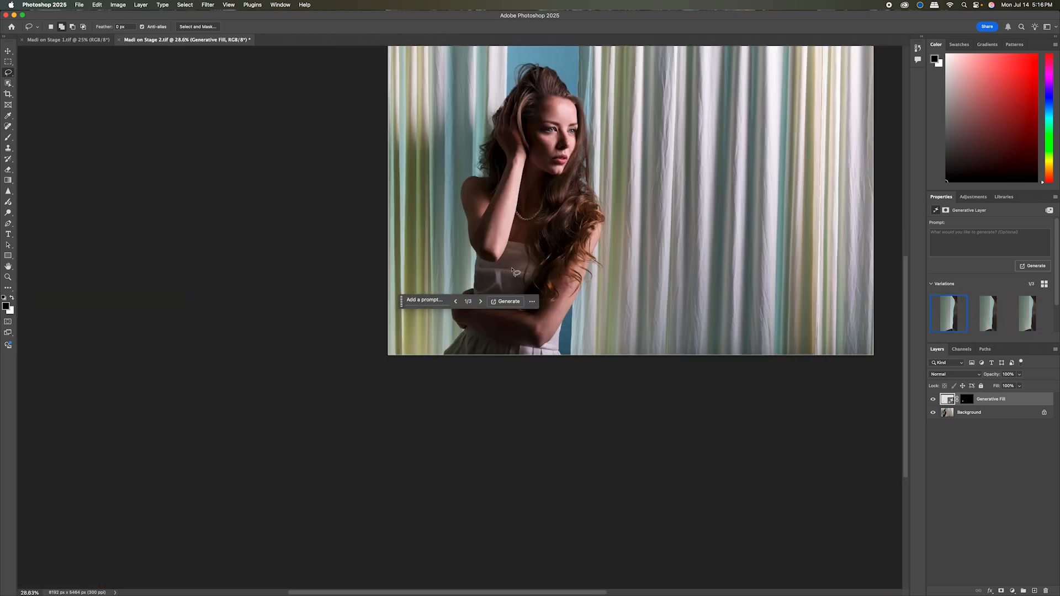
pyautogui.moveTo(402, 303); pyautogui.dragTo(733, 320)
pyautogui.click(933, 400)
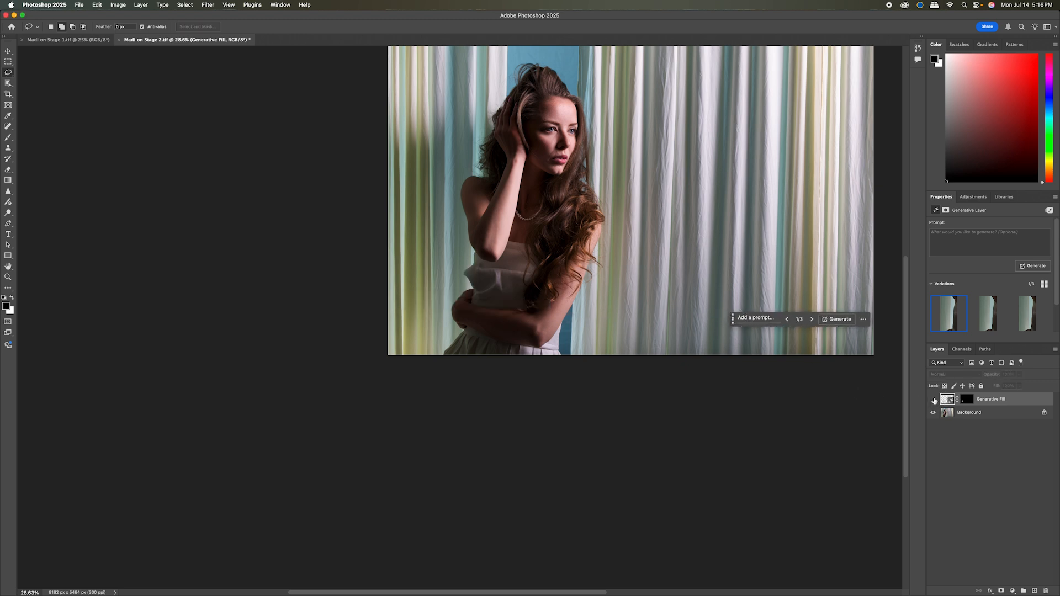
pyautogui.click(934, 400)
pyautogui.click(934, 399)
pyautogui.click(934, 400)
pyautogui.scroll(10, 563, 134)
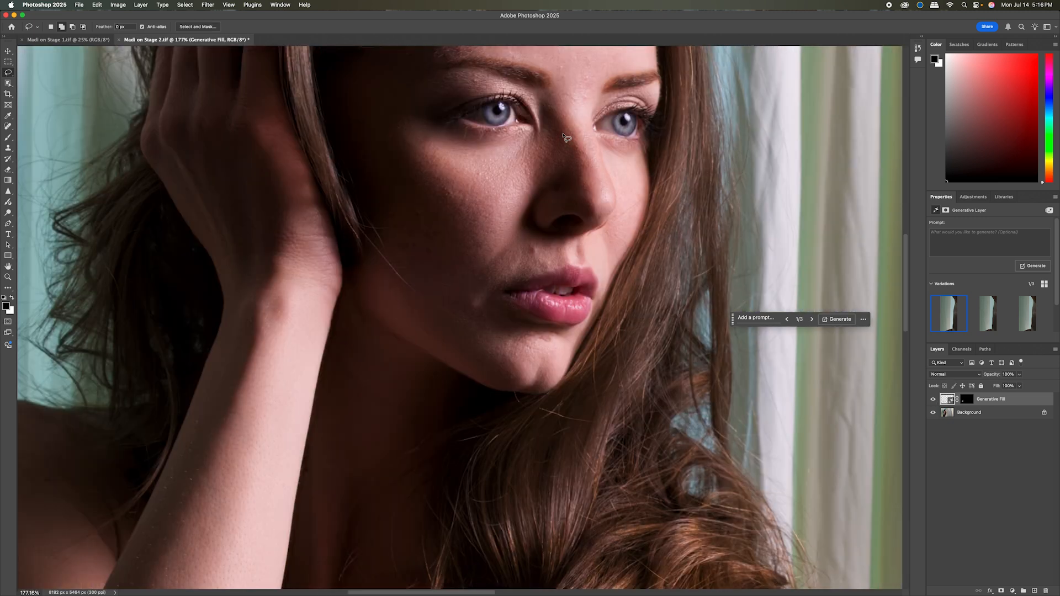
pyautogui.scroll(-10, 563, 134)
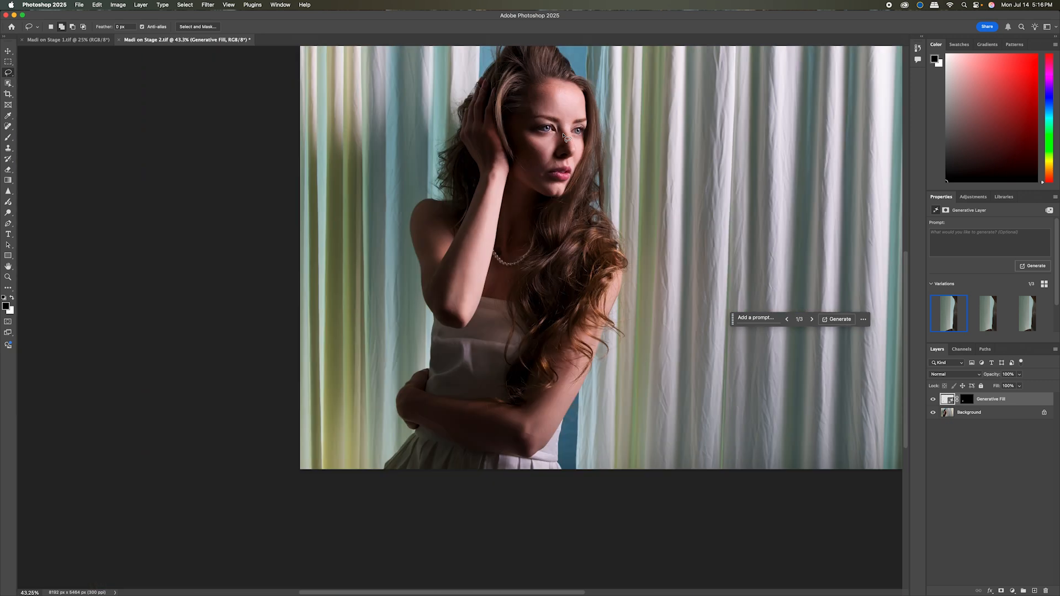
pyautogui.hotkey('ctrl', 'Up')
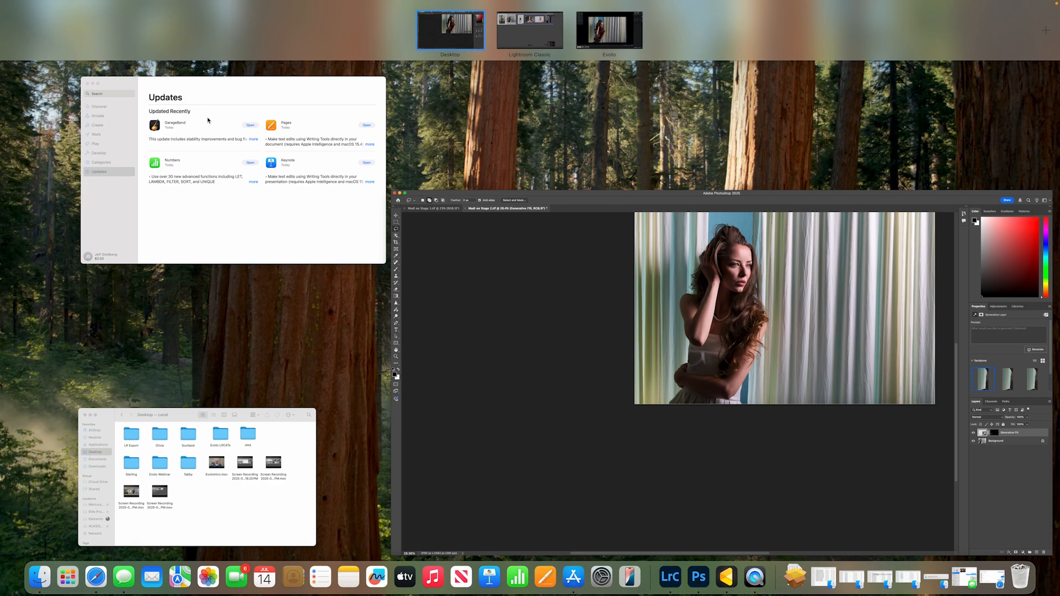
pyautogui.click(497, 278)
# - Flatten the retouched stage photo and close it, saving the changes
pyautogui.click(140, 5)
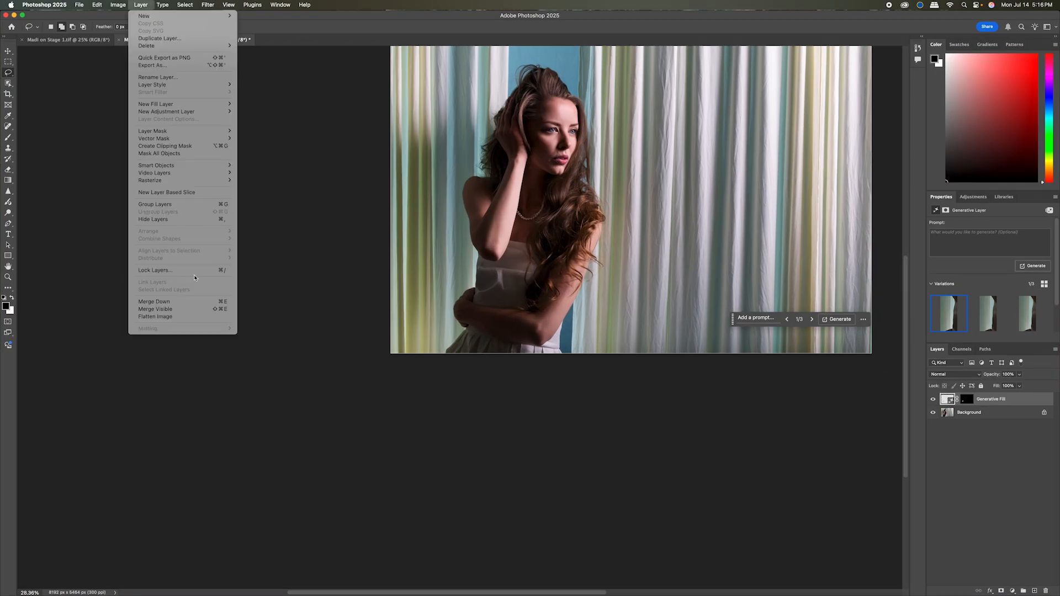
pyautogui.click(190, 318)
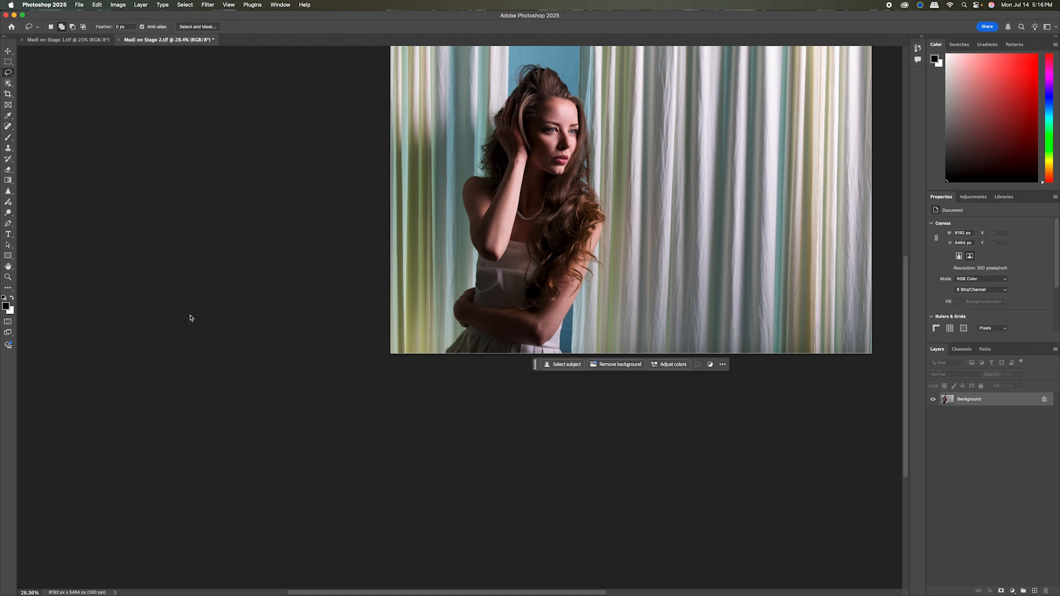
pyautogui.click(79, 4)
pyautogui.click(82, 57)
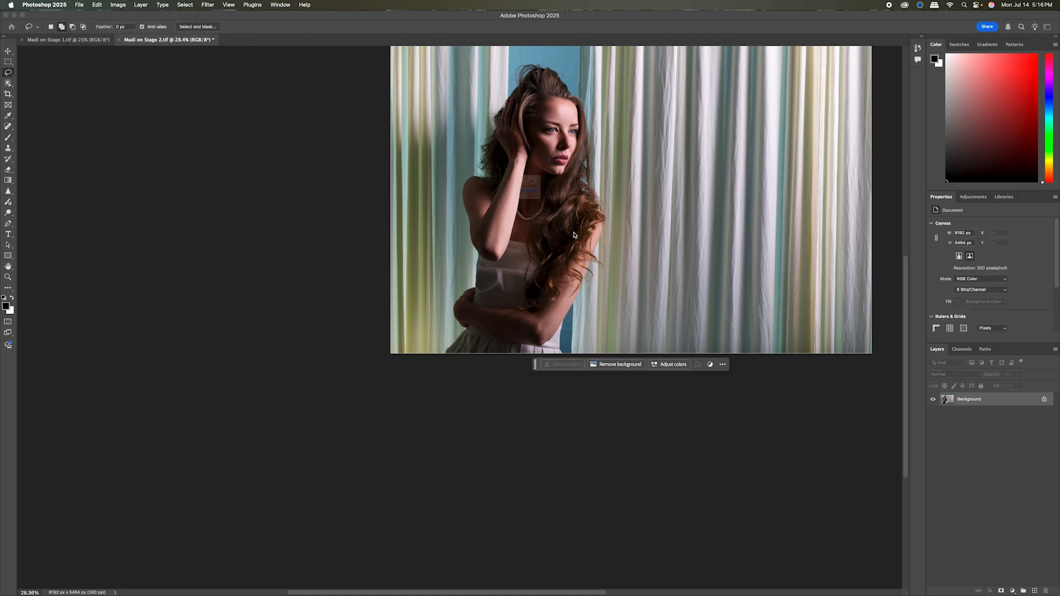
pyautogui.click(530, 200)
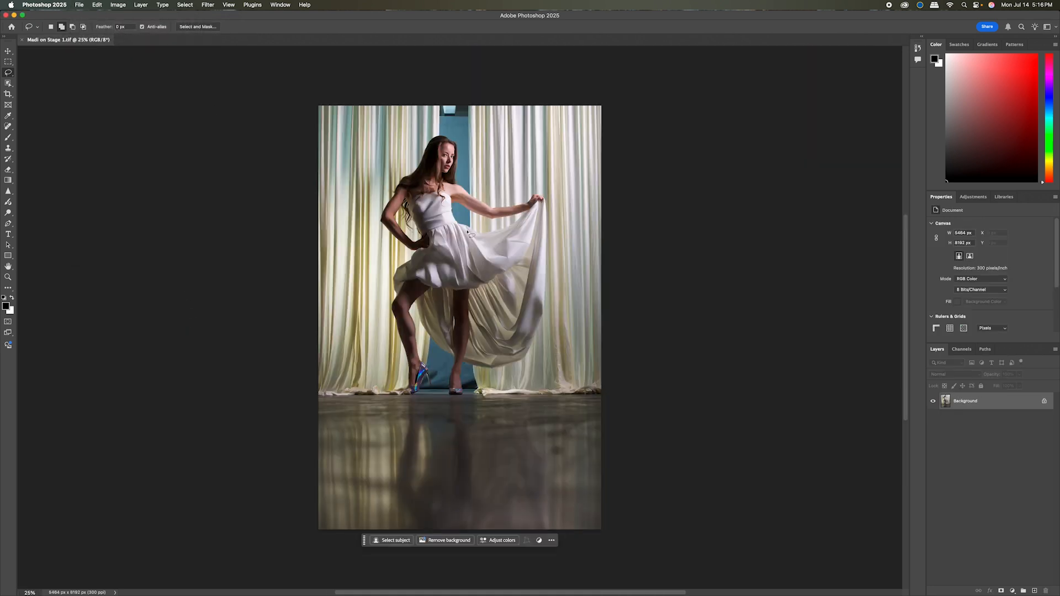
# - Lasso the ceiling opening and upper backdrop edge between the curtains above the model and replace them using Generative Fill without a prompt
pyautogui.scroll(5, 440, 129)
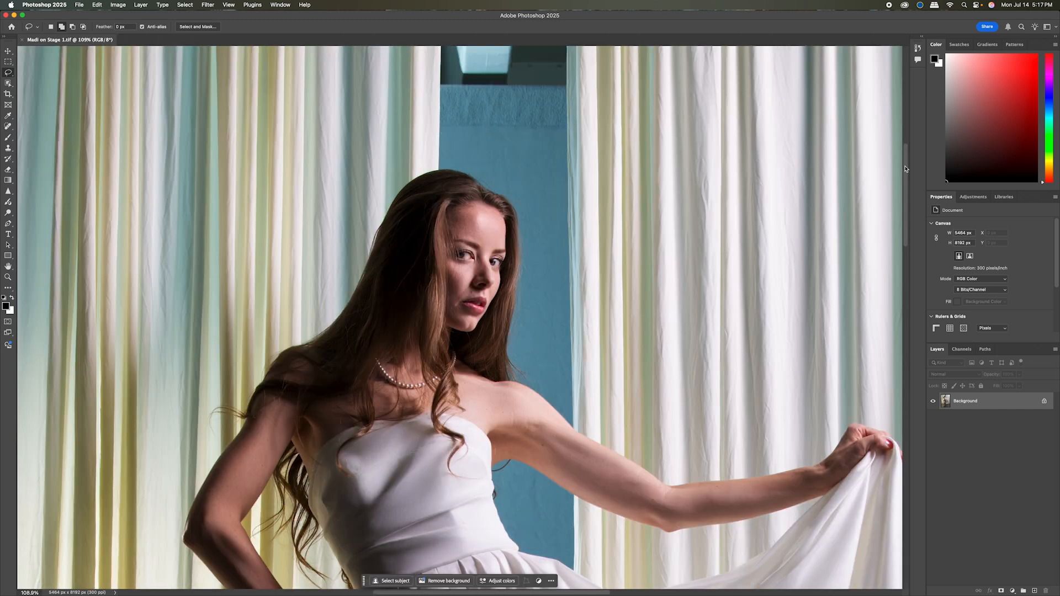
pyautogui.moveTo(906, 169); pyautogui.dragTo(905, 150)
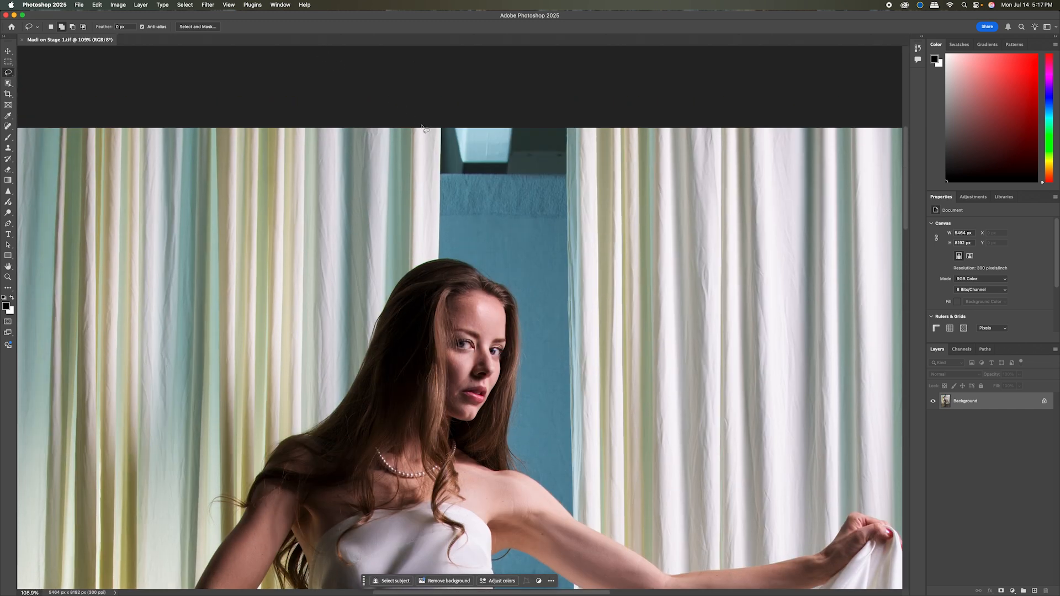
pyautogui.scroll(-5, 422, 128)
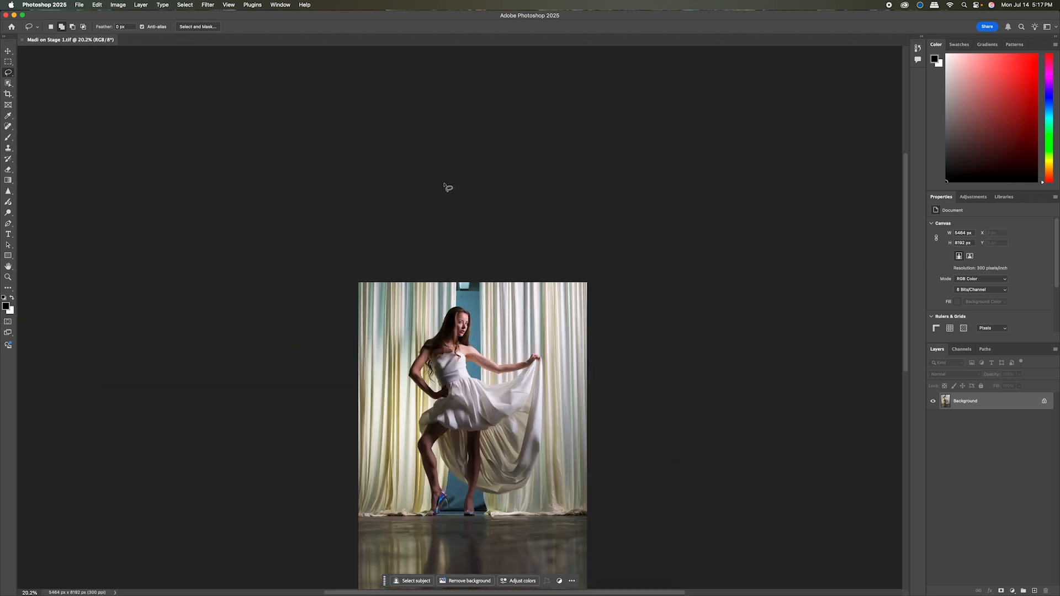
pyautogui.scroll(8, 445, 186)
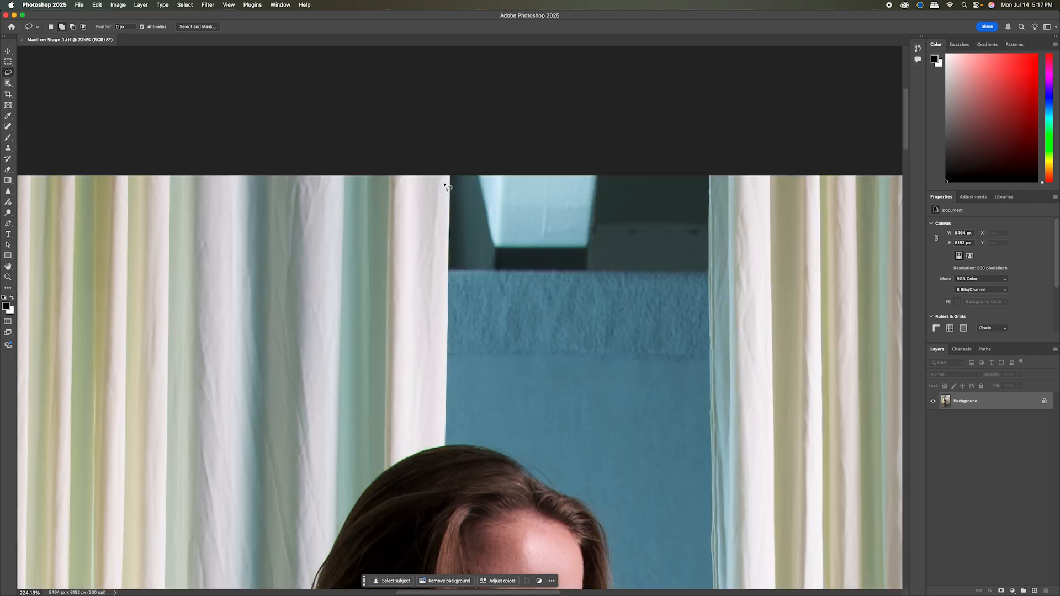
pyautogui.moveTo(444, 166)
pyautogui.mouseDown()
pyautogui.moveTo(440, 359)
pyautogui.moveTo(453, 379)
pyautogui.moveTo(710, 383)
pyautogui.moveTo(715, 166)
pyautogui.moveTo(442, 145)
pyautogui.mouseUp()
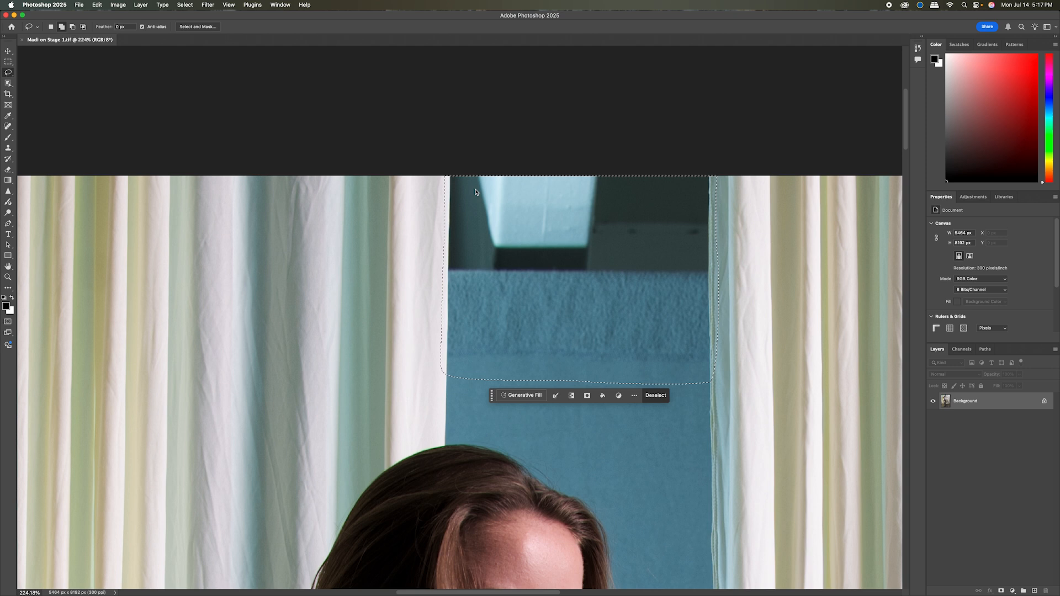
pyautogui.click(521, 395)
pyautogui.click(655, 395)
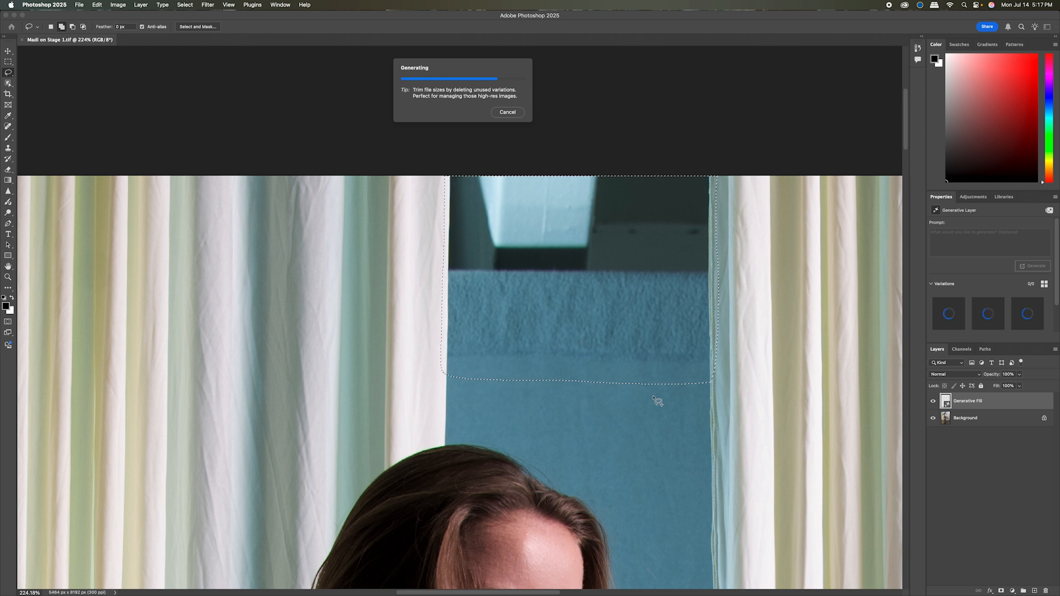
# - Compare the generated backdrop variations between the curtains and keep the second one
pyautogui.scroll(10, 653, 398)
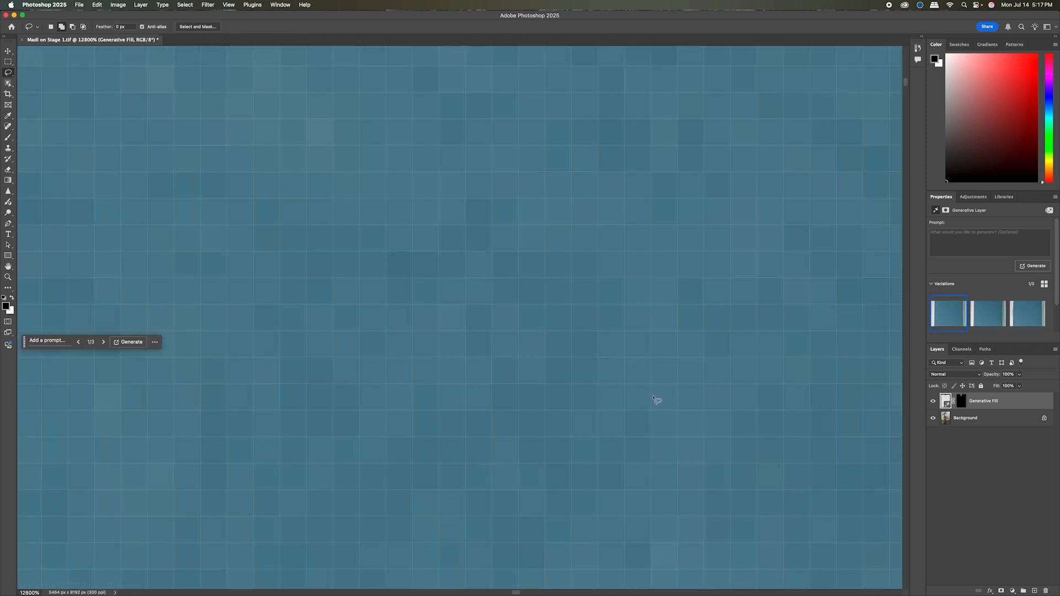
pyautogui.scroll(-10, 654, 399)
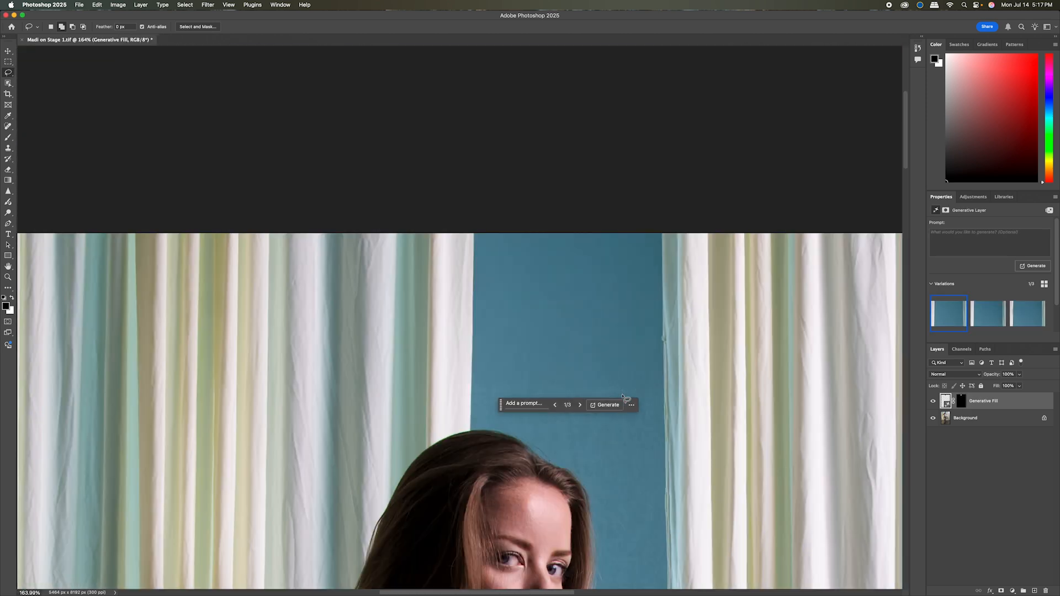
pyautogui.click(979, 318)
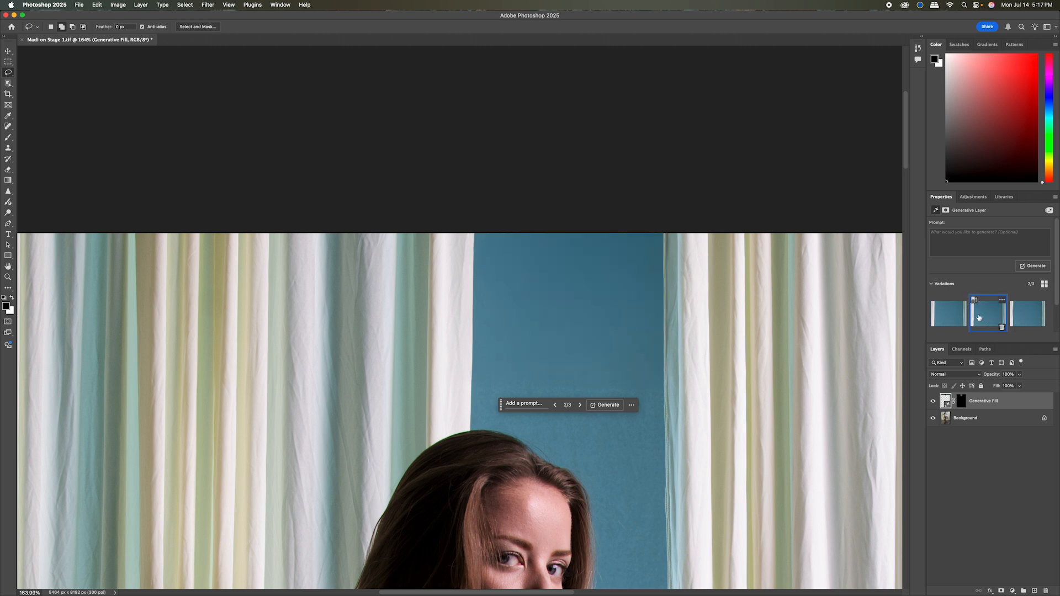
pyautogui.click(1027, 317)
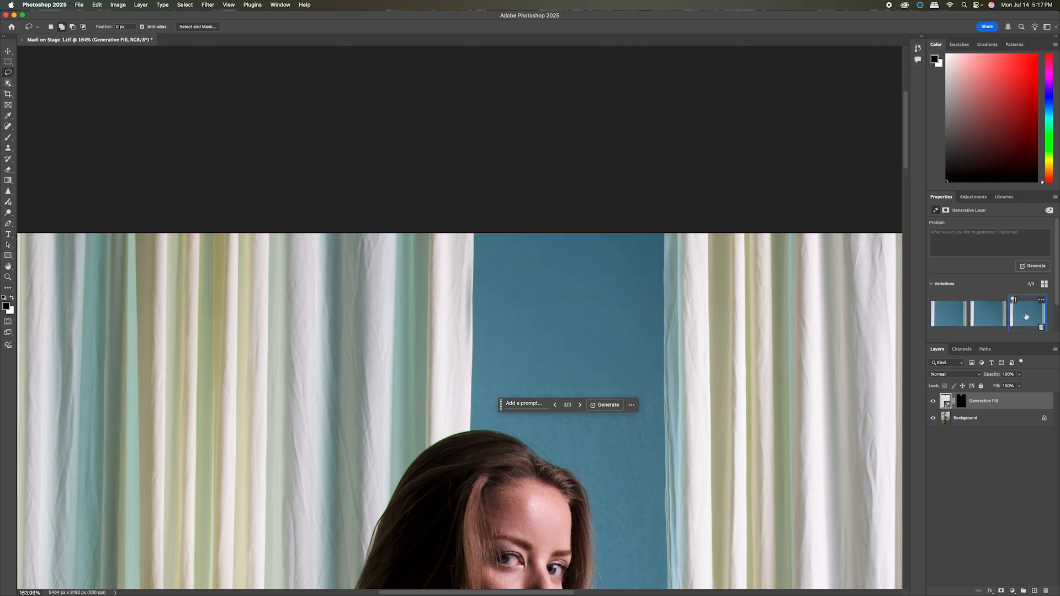
pyautogui.click(987, 317)
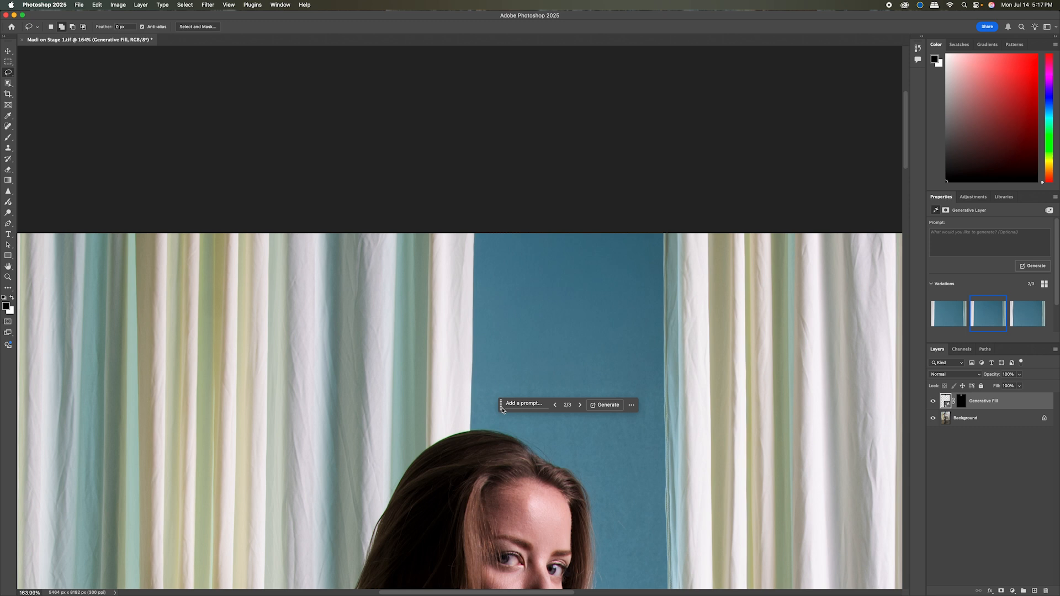
# - Lasso the blue backdrop just above the model's head, regenerate it using Generative Fill without a prompt, and choose the third variation
pyautogui.moveTo(501, 405); pyautogui.dragTo(756, 398)
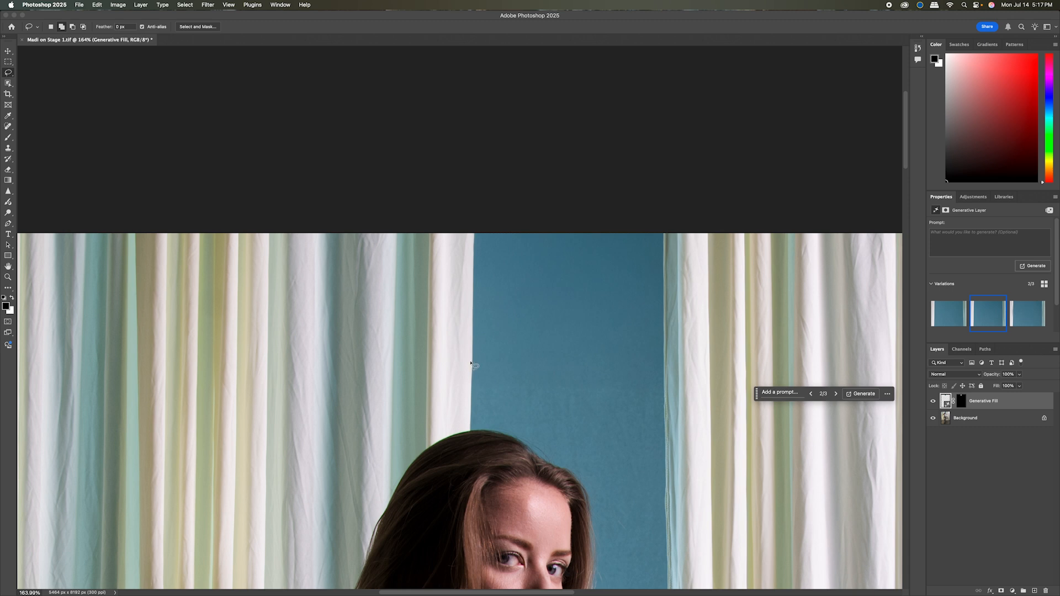
pyautogui.moveTo(483, 366)
pyautogui.mouseDown()
pyautogui.moveTo(474, 387)
pyautogui.moveTo(602, 427)
pyautogui.moveTo(644, 434)
pyautogui.moveTo(662, 419)
pyautogui.moveTo(665, 388)
pyautogui.moveTo(578, 365)
pyautogui.moveTo(480, 370)
pyautogui.mouseUp()
pyautogui.click(511, 445)
pyautogui.click(642, 445)
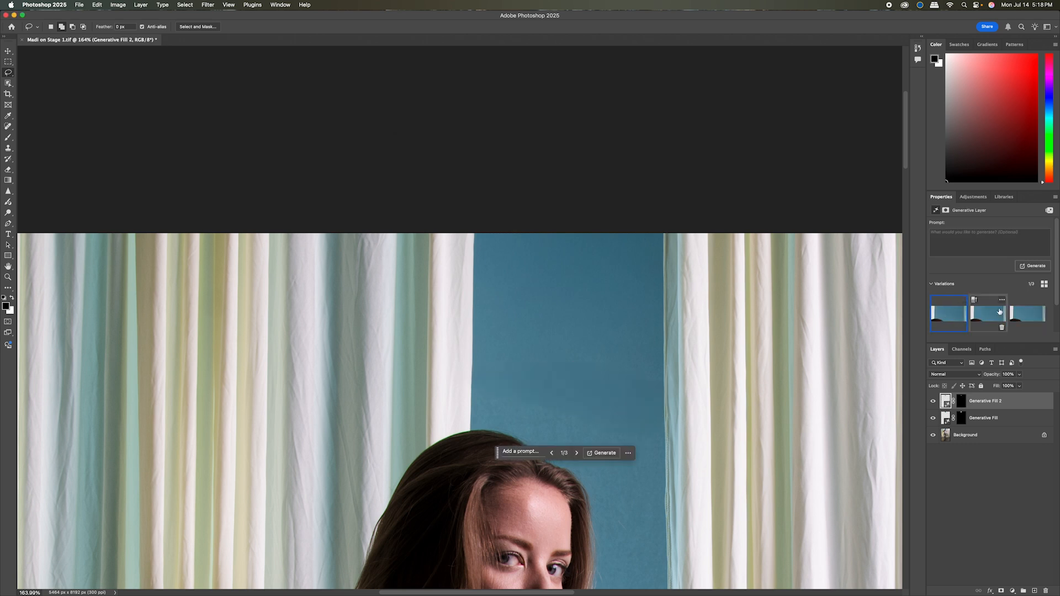
pyautogui.click(1002, 313)
pyautogui.click(1019, 315)
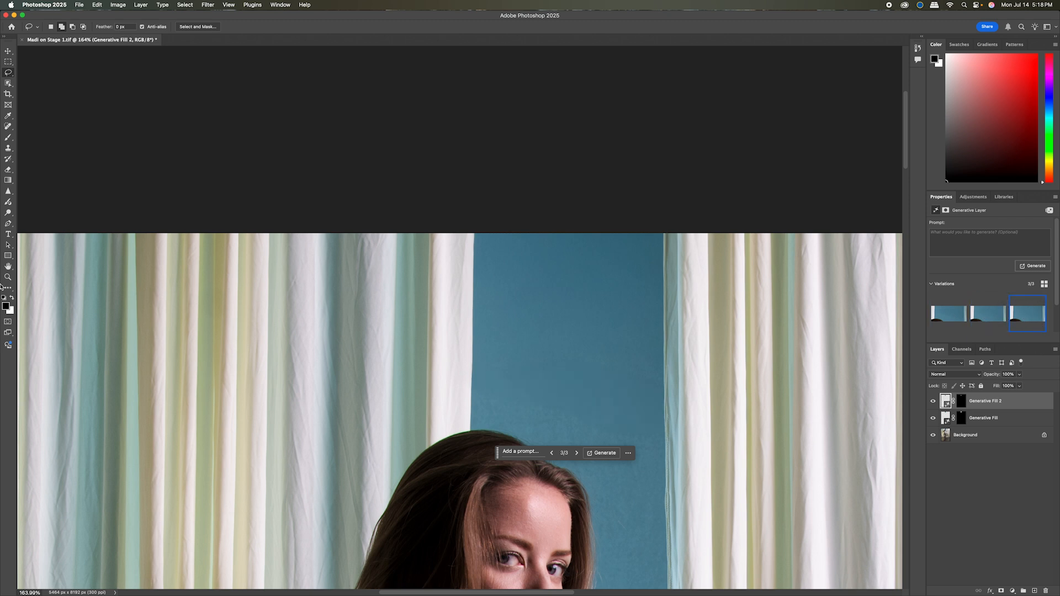
# - Retouch the marks on the blue backdrop between the model's shoes on the Background layer using the Spot Healing Brush
pyautogui.doubleClick(7, 267)
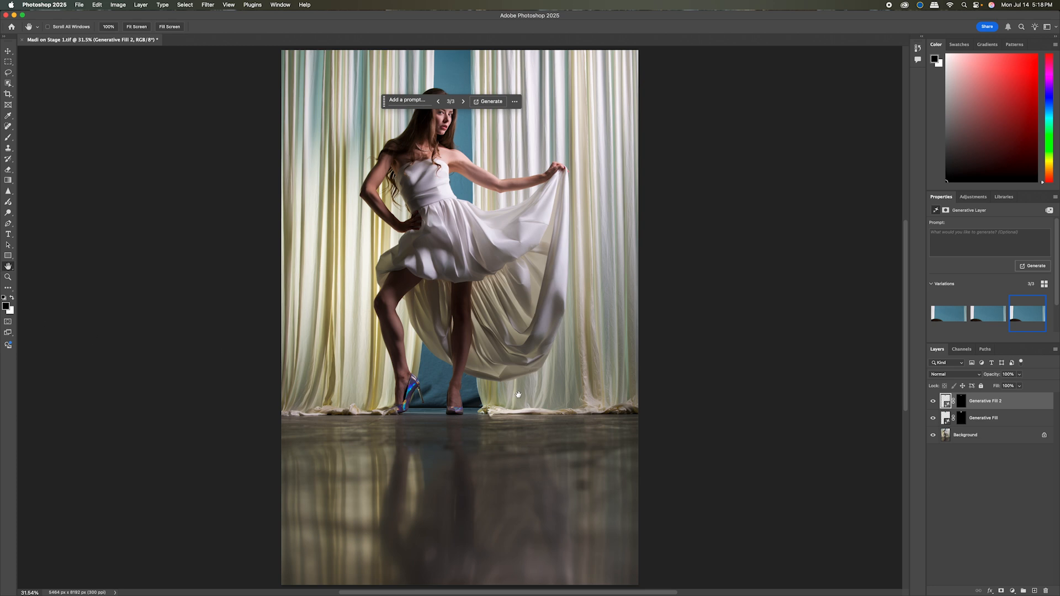
pyautogui.scroll(5, 469, 402)
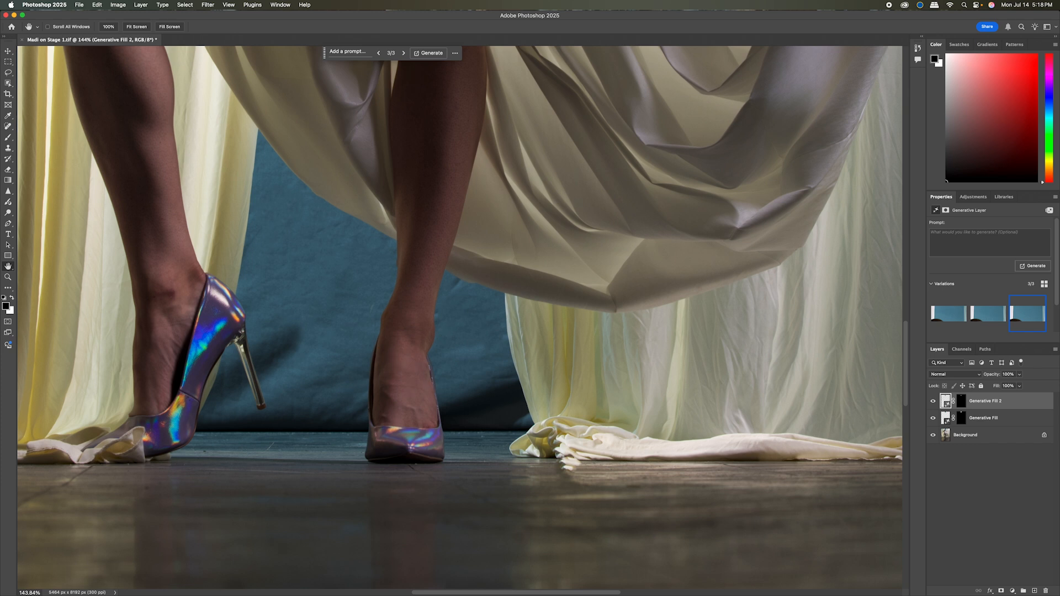
pyautogui.click(8, 127)
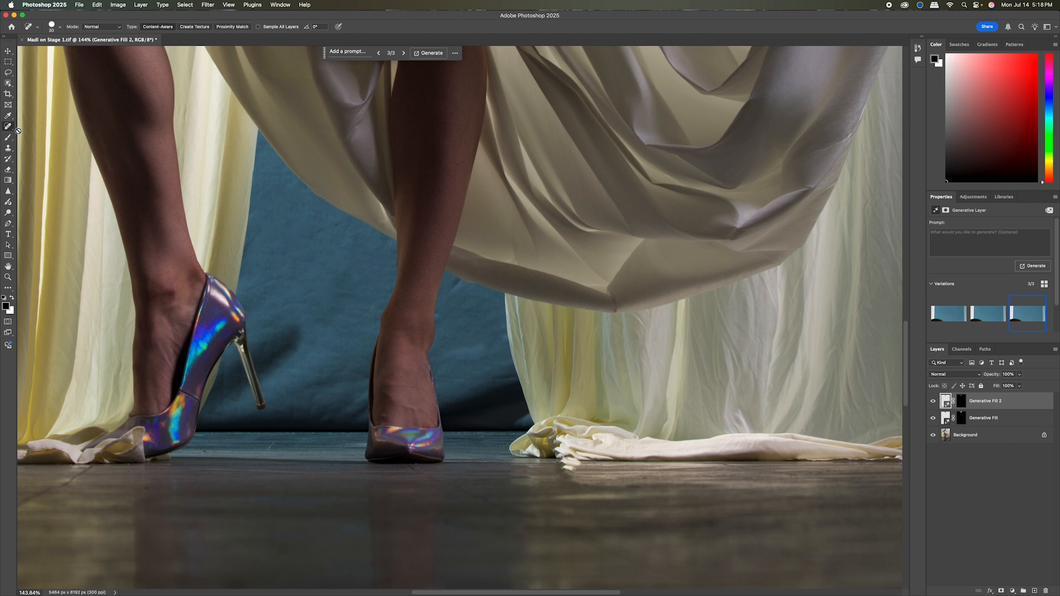
pyautogui.click(983, 440)
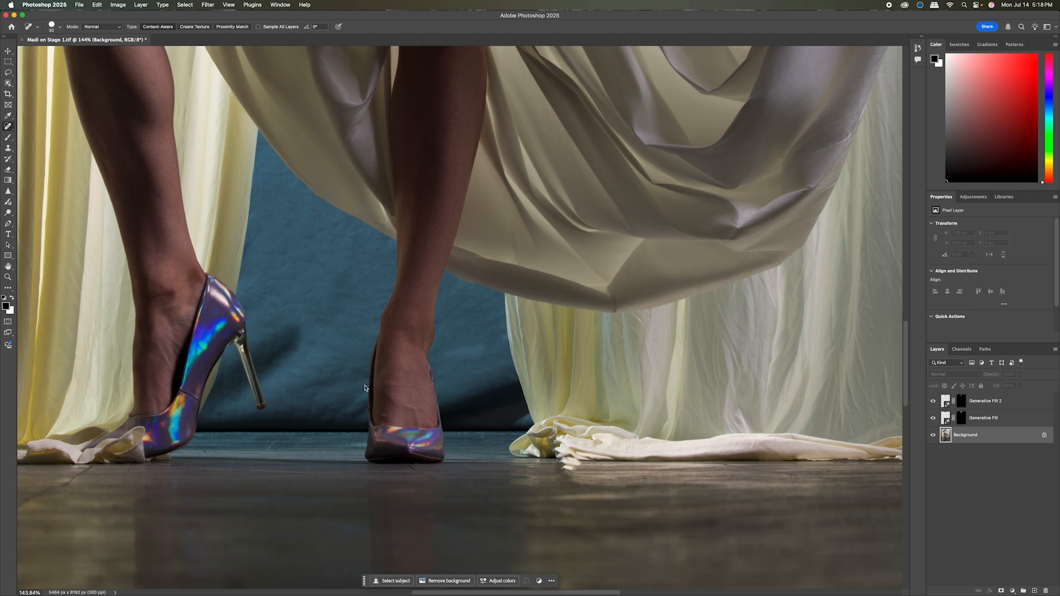
pyautogui.moveTo(351, 379); pyautogui.dragTo(301, 382)
pyautogui.scroll(-3, 359, 417)
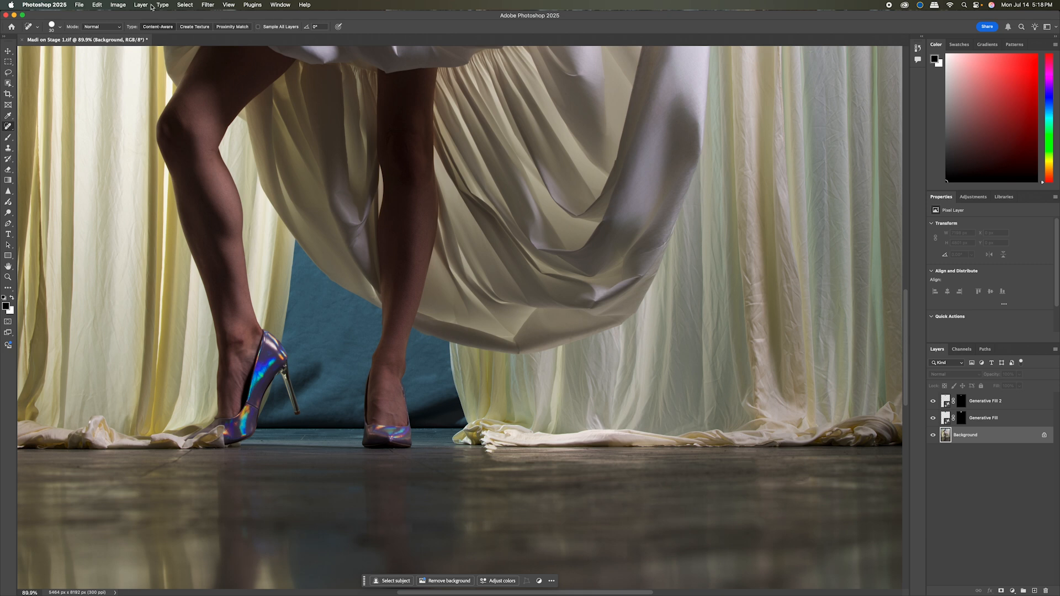
# - Flatten the full-length stage photo and close it, saving the changes
pyautogui.click(151, 5)
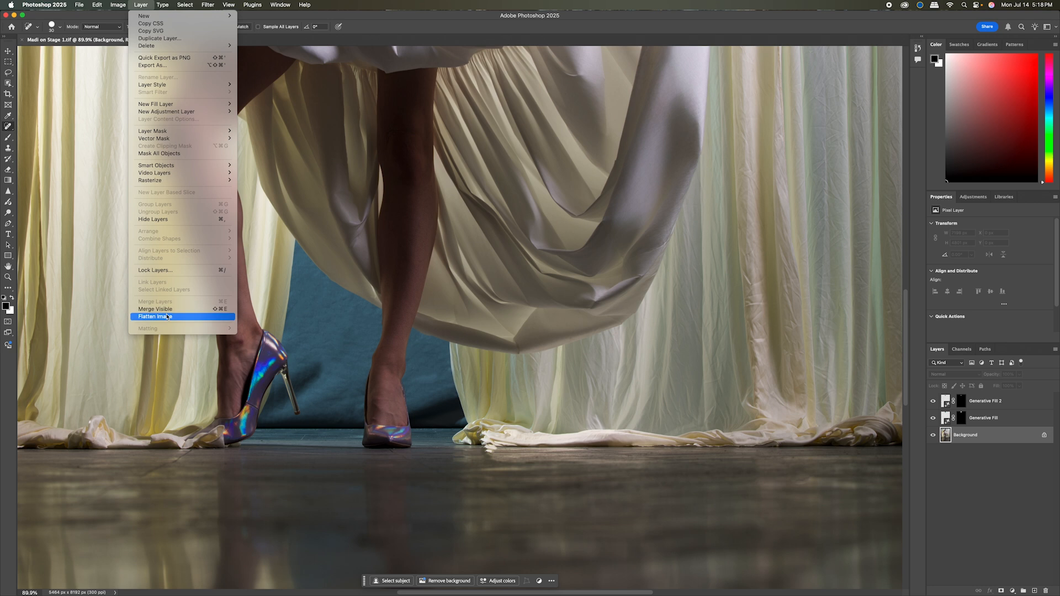
pyautogui.click(166, 317)
pyautogui.click(62, 9)
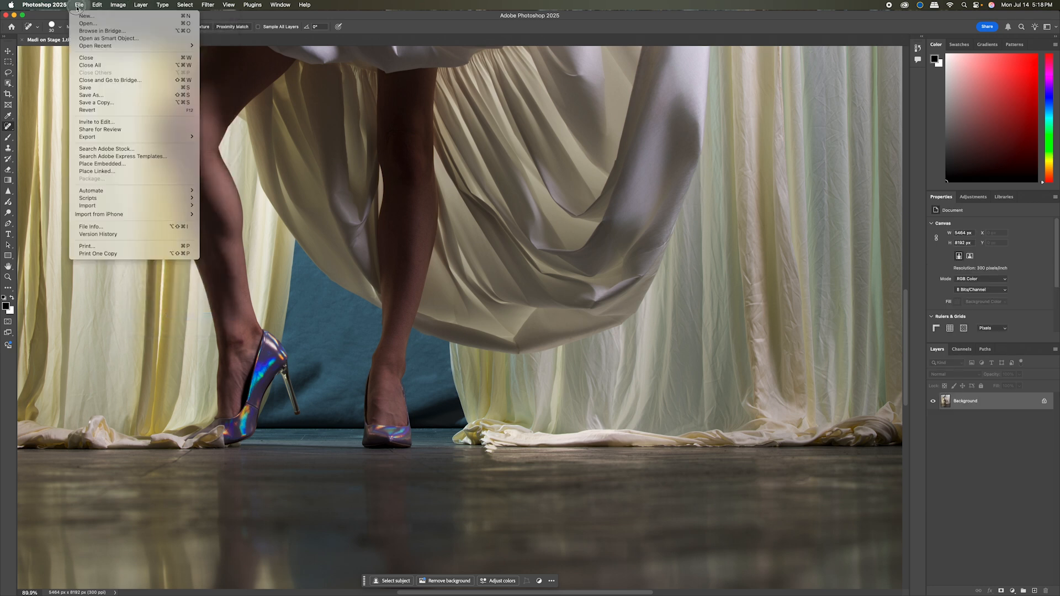
pyautogui.click(89, 59)
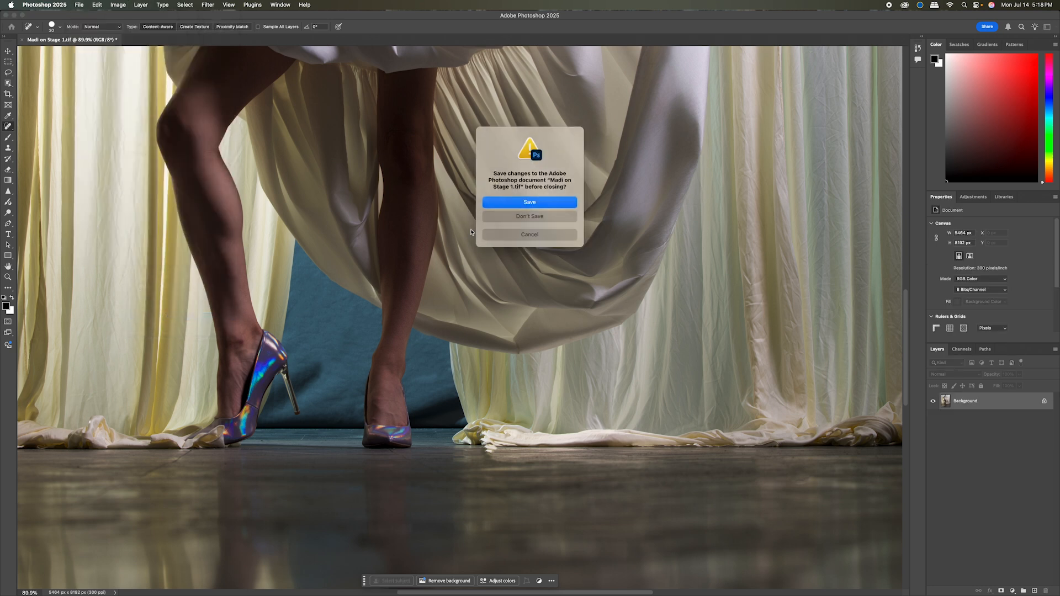
pyautogui.click(499, 203)
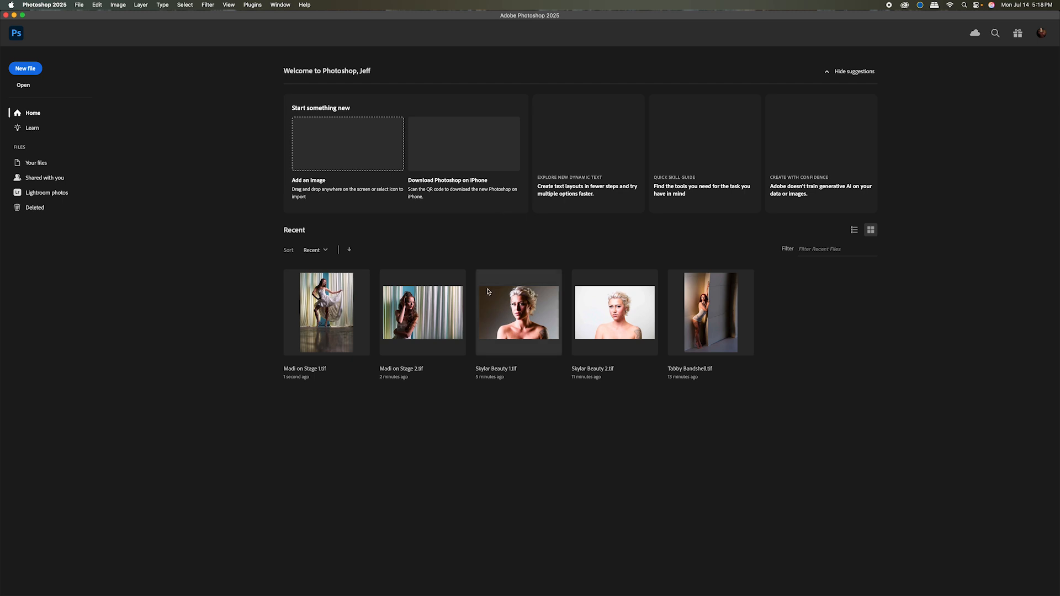
# - Switch to Lightroom Classic and open the Madi on Stage 2 photo for developing
pyautogui.press('super+Tab')
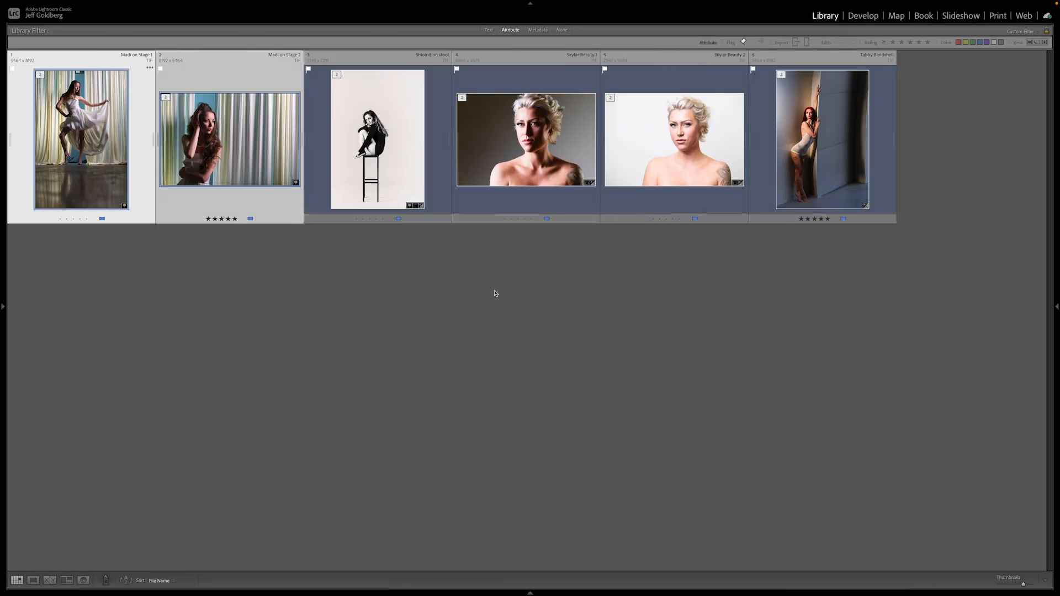
pyautogui.press('e')
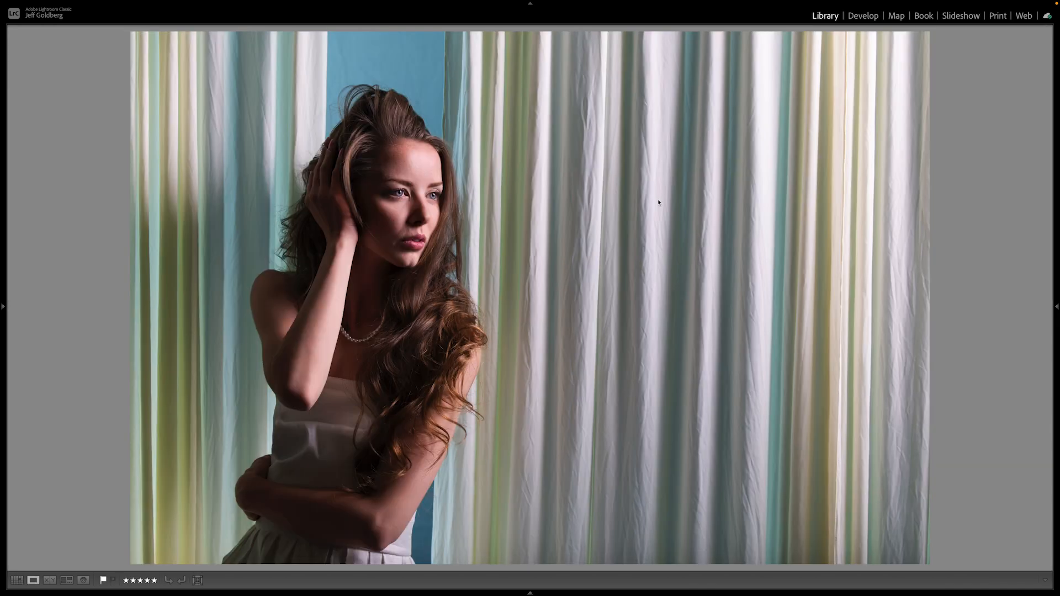
pyautogui.click(864, 16)
# - Straighten the curtains with Guided Upright, drawing one vertical guide along a fold on each side of the model
pyautogui.scroll(-5, 978, 313)
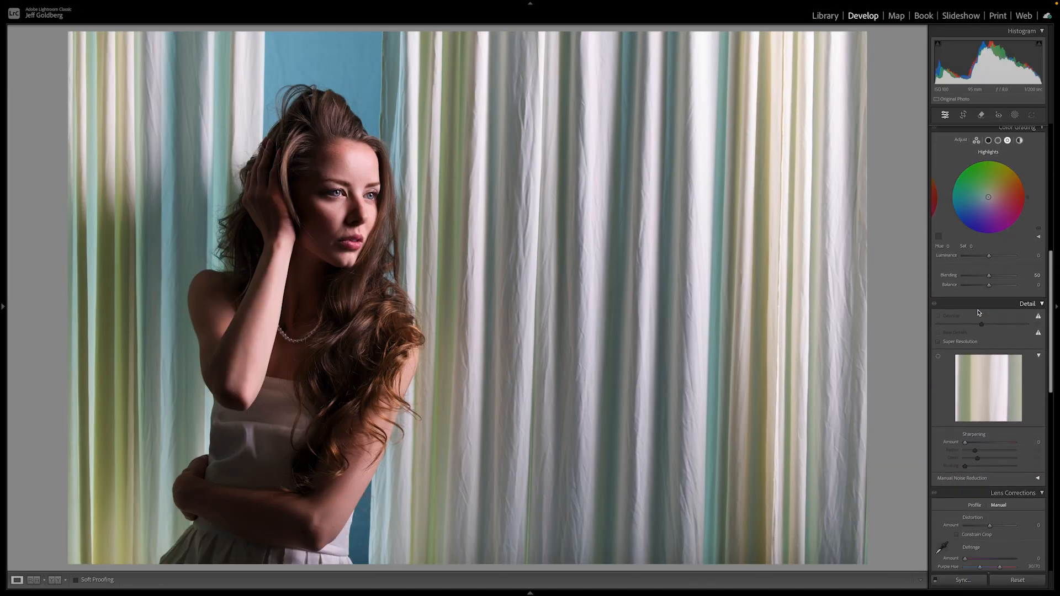
pyautogui.scroll(-6, 979, 313)
pyautogui.click(942, 299)
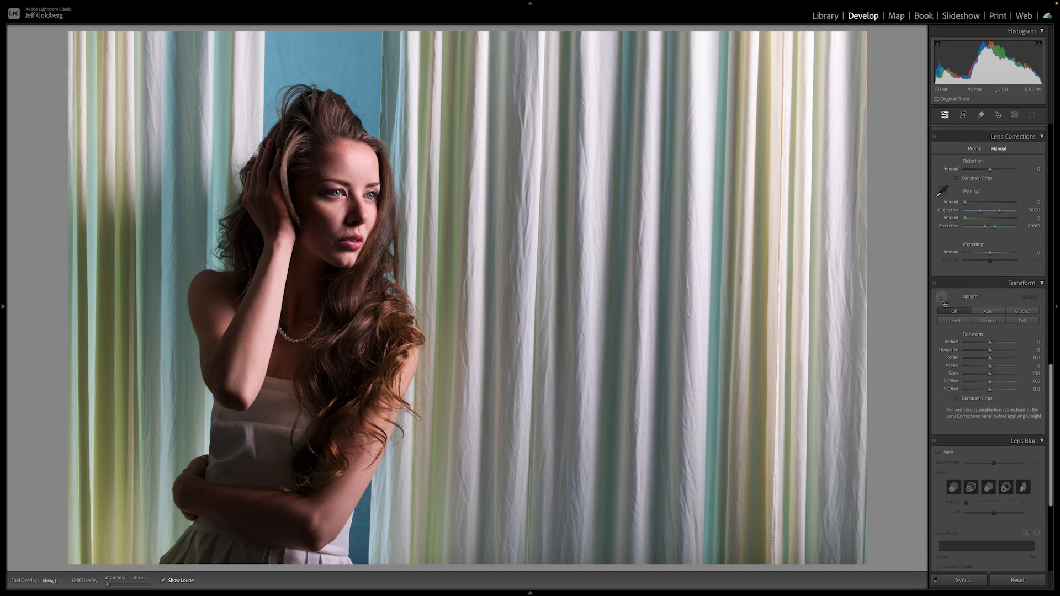
pyautogui.moveTo(723, 69)
pyautogui.mouseDown()
pyautogui.moveTo(761, 526)
pyautogui.moveTo(707, 594)
pyautogui.mouseUp()
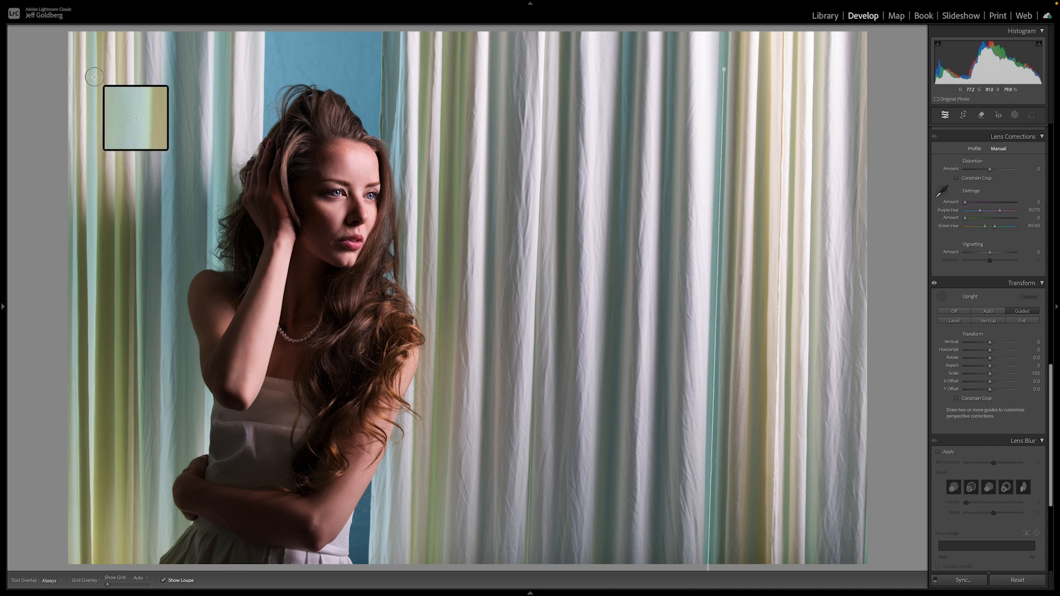
pyautogui.moveTo(95, 76); pyautogui.dragTo(93, 476)
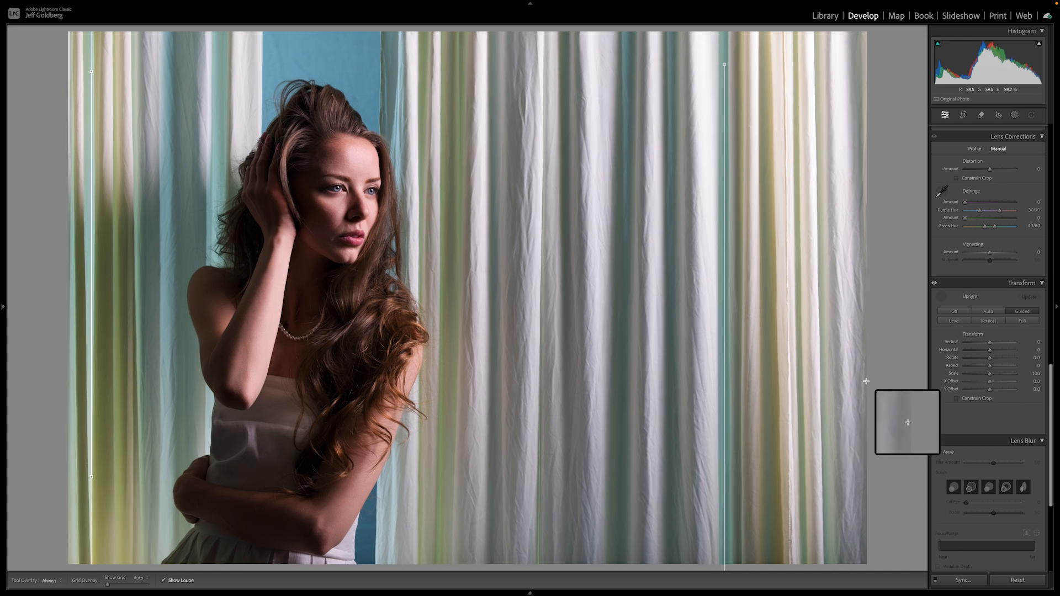
# - Add a horizontal linear gradient mask covering the curtains right of the model and fading out across her head
pyautogui.click(1014, 115)
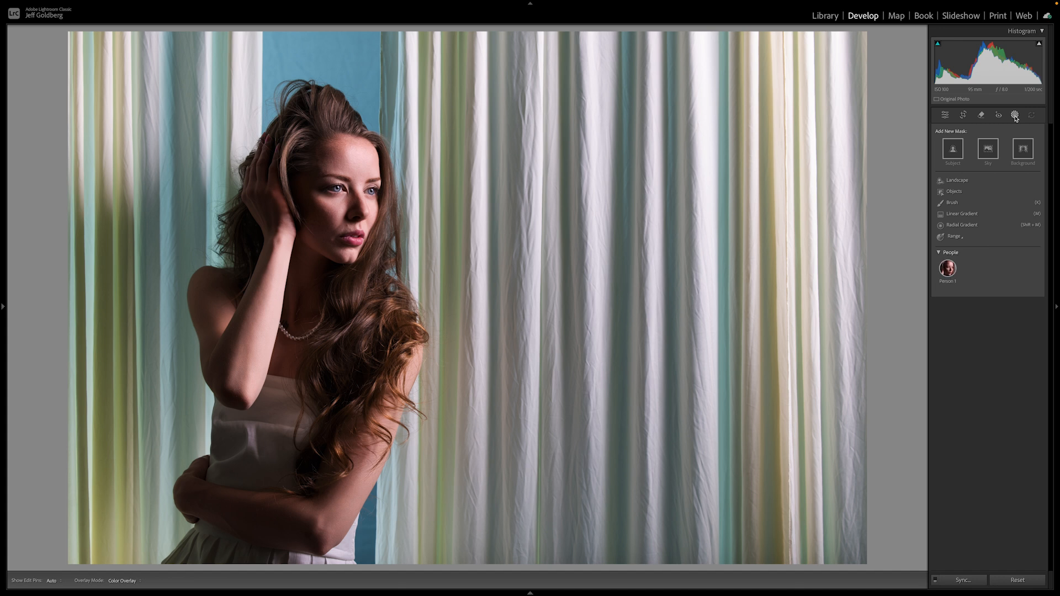
pyautogui.click(961, 213)
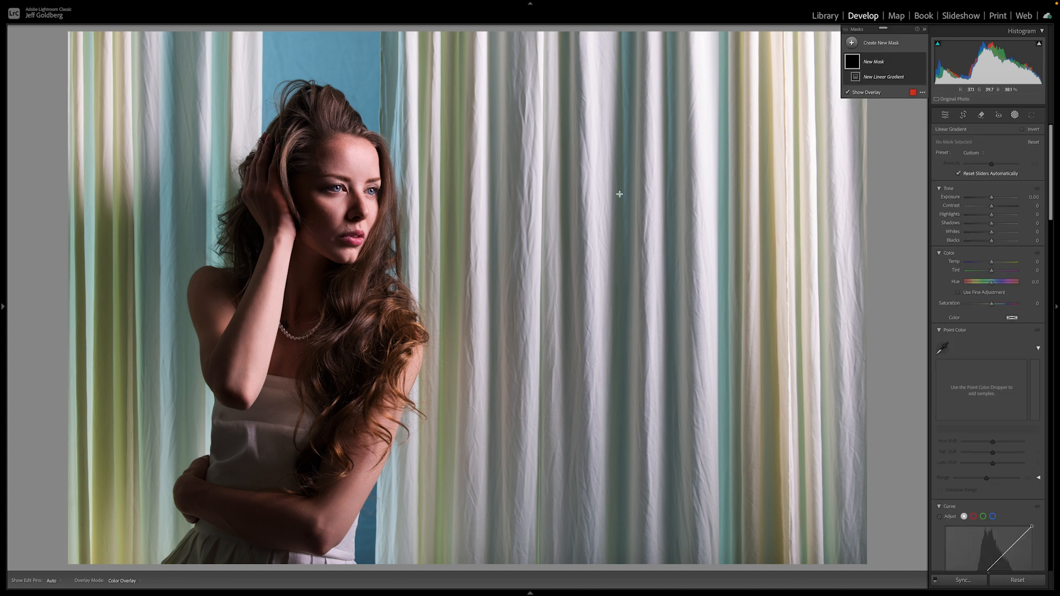
pyautogui.press('shift')
pyautogui.moveTo(481, 189); pyautogui.dragTo(262, 179)
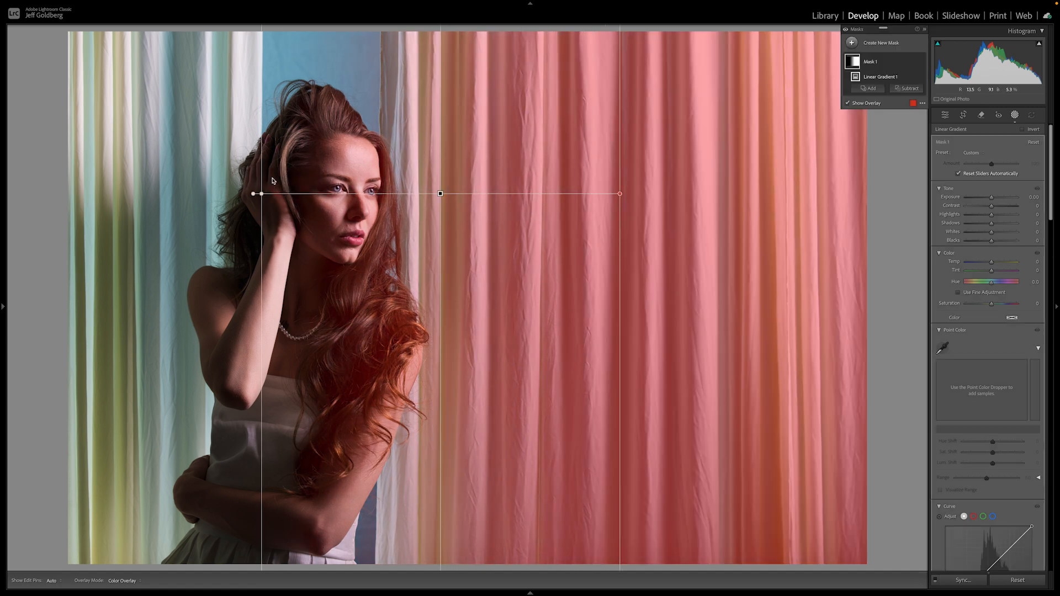
# - Subtract the entire person from the gradient mask, then darken it with Exposure −0.24 and Highlights −22
pyautogui.click(906, 88)
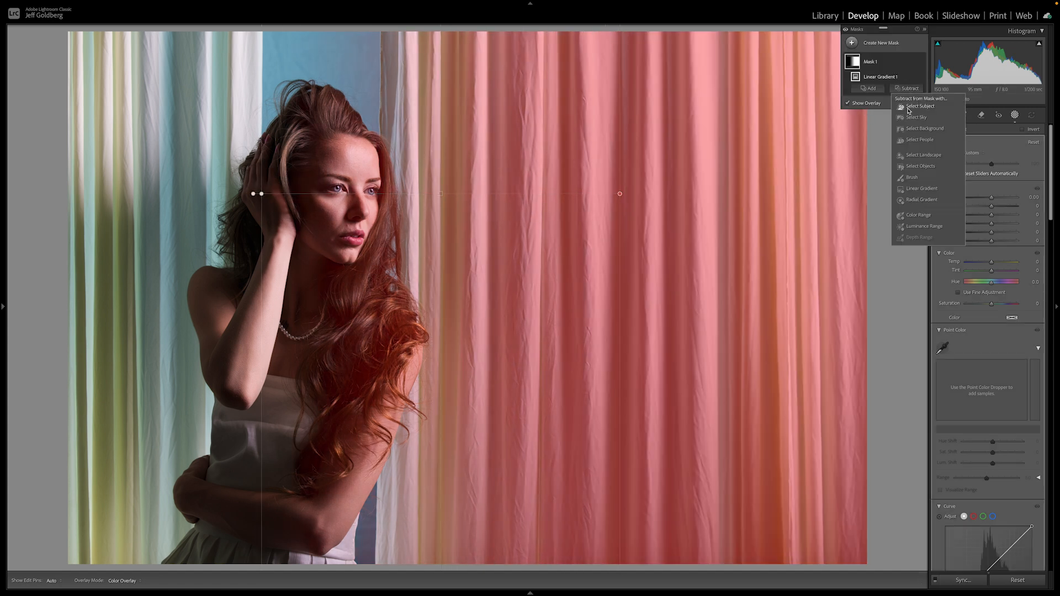
pyautogui.click(912, 144)
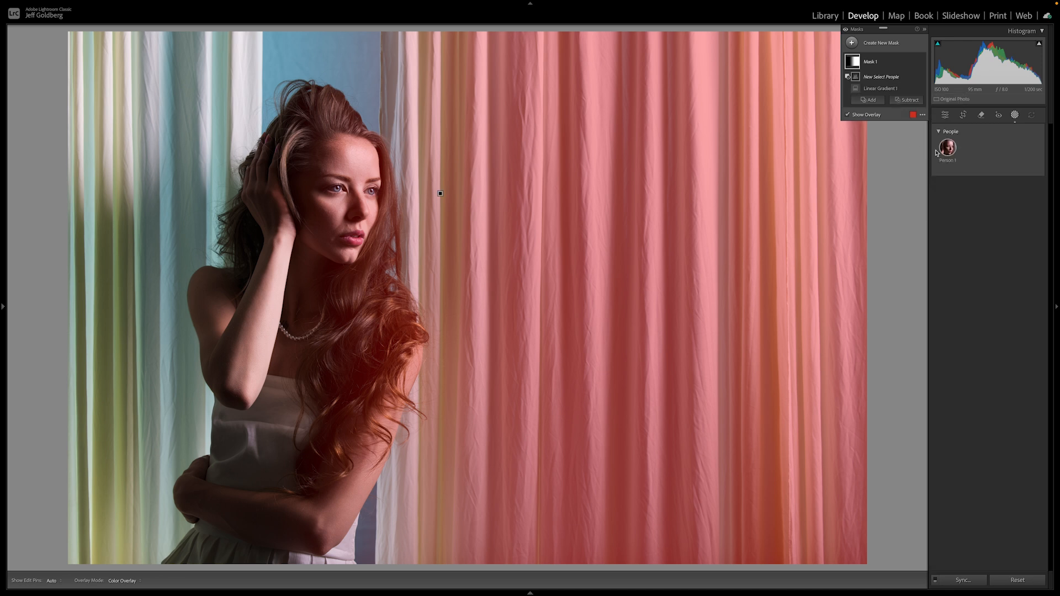
pyautogui.click(938, 151)
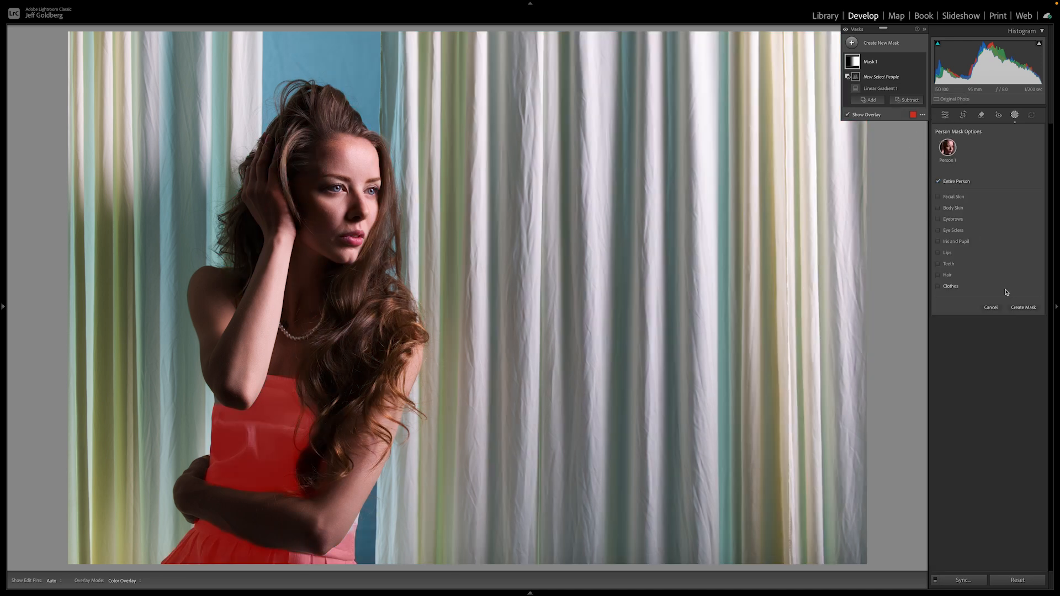
pyautogui.click(1025, 308)
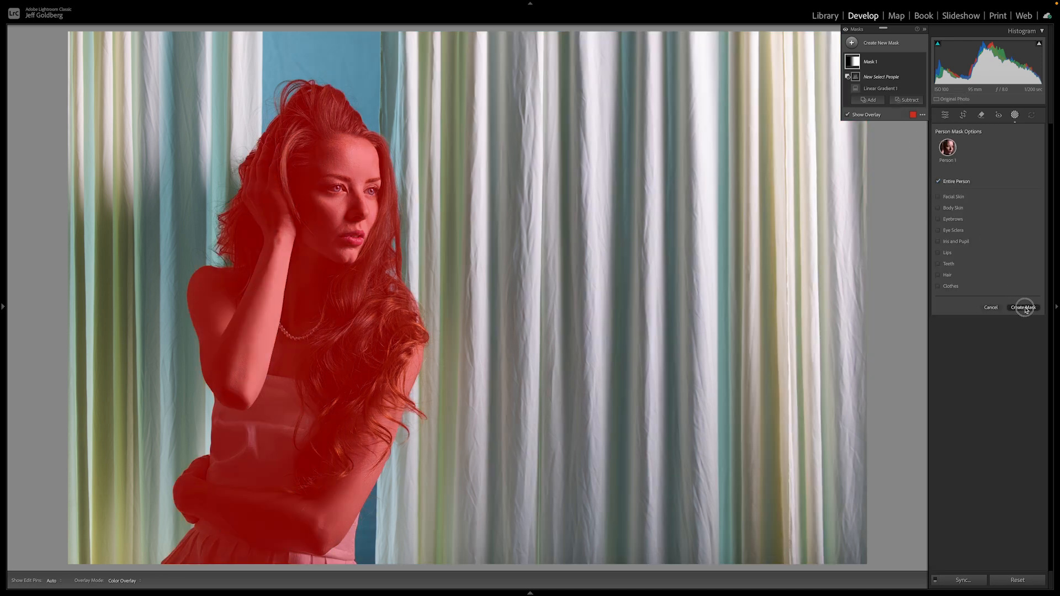
pyautogui.moveTo(993, 216); pyautogui.dragTo(992, 201)
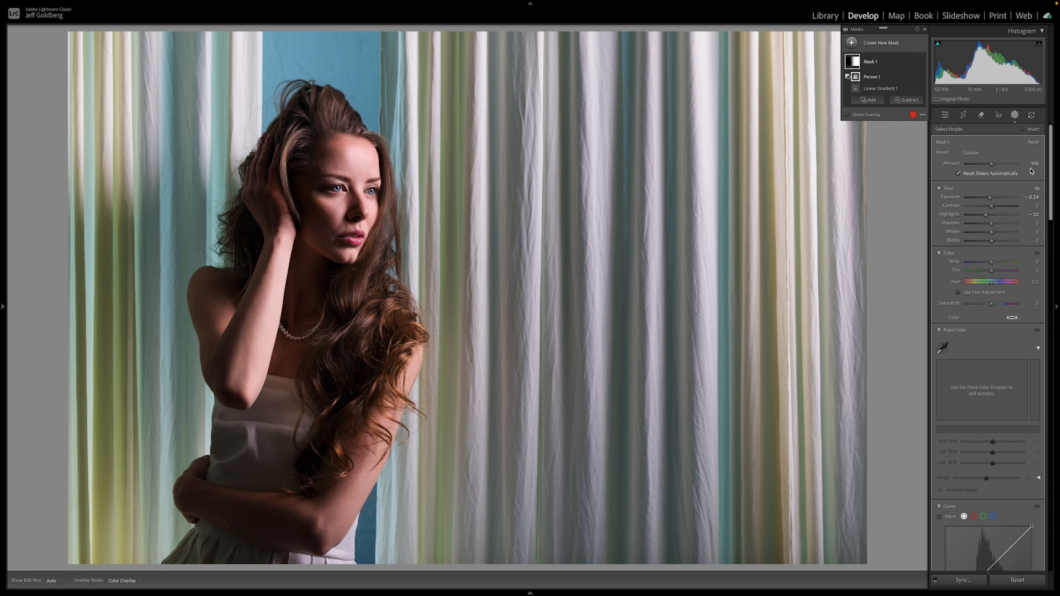
pyautogui.click(1014, 115)
# - Sample the blue backdrop above the model as a Point Color and set its Lum Shift to −29 and Hue Shift to 24
pyautogui.scroll(-3, 992, 272)
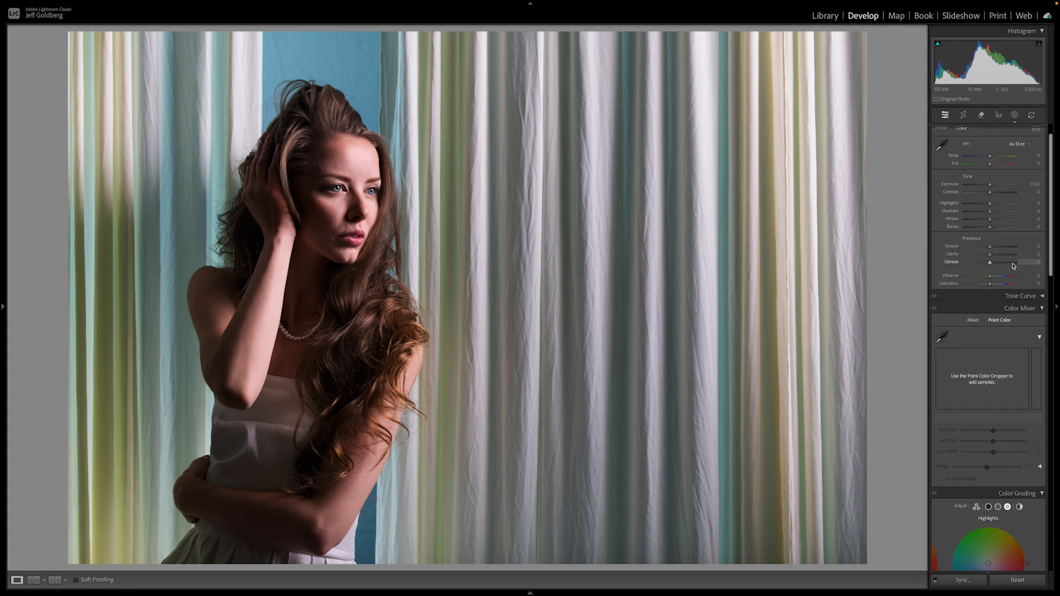
pyautogui.click(942, 293)
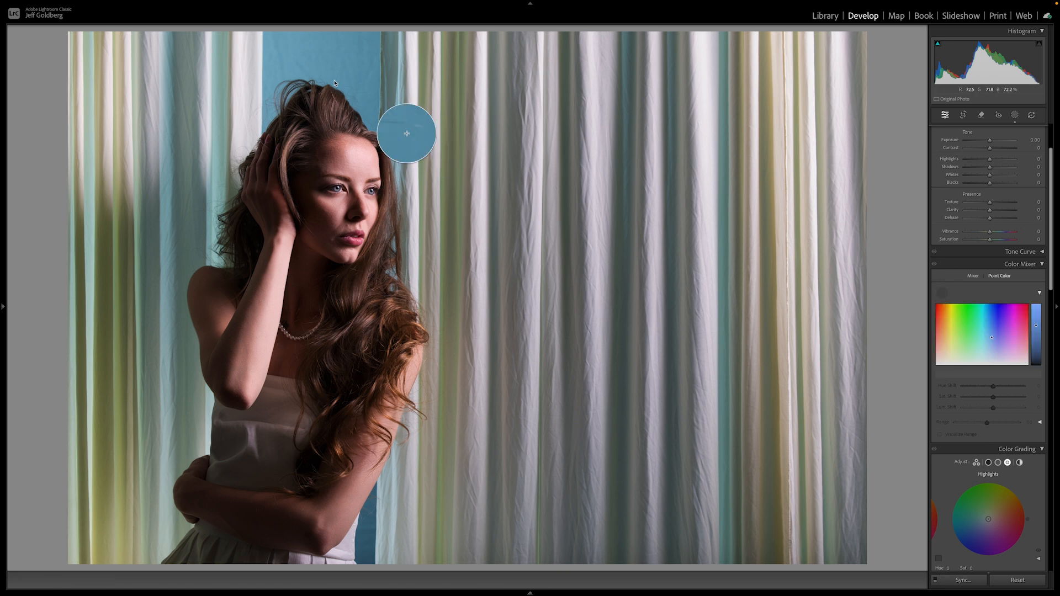
pyautogui.click(353, 54)
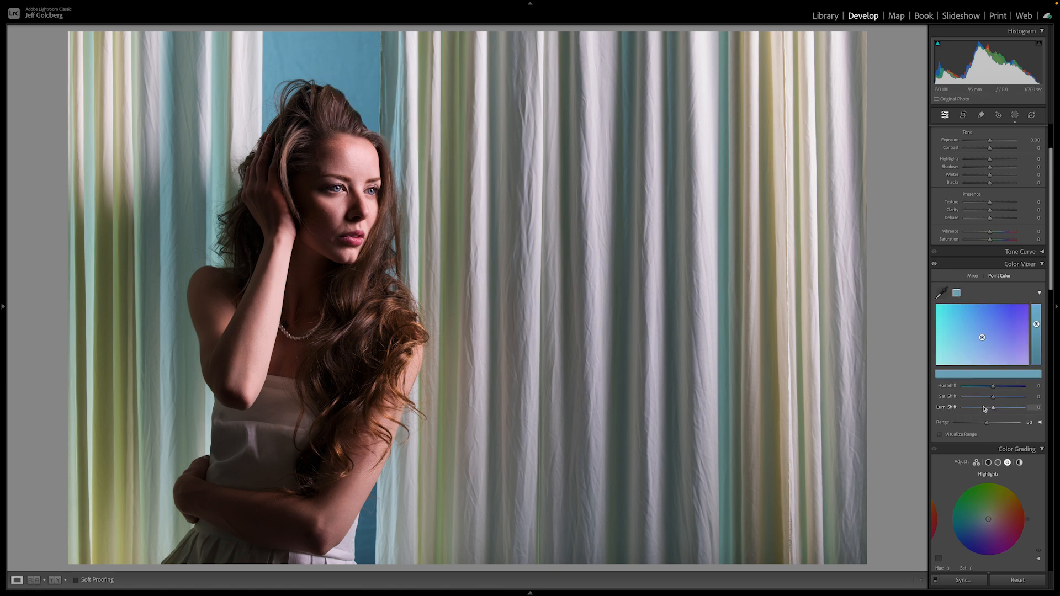
pyautogui.moveTo(994, 408); pyautogui.dragTo(987, 408)
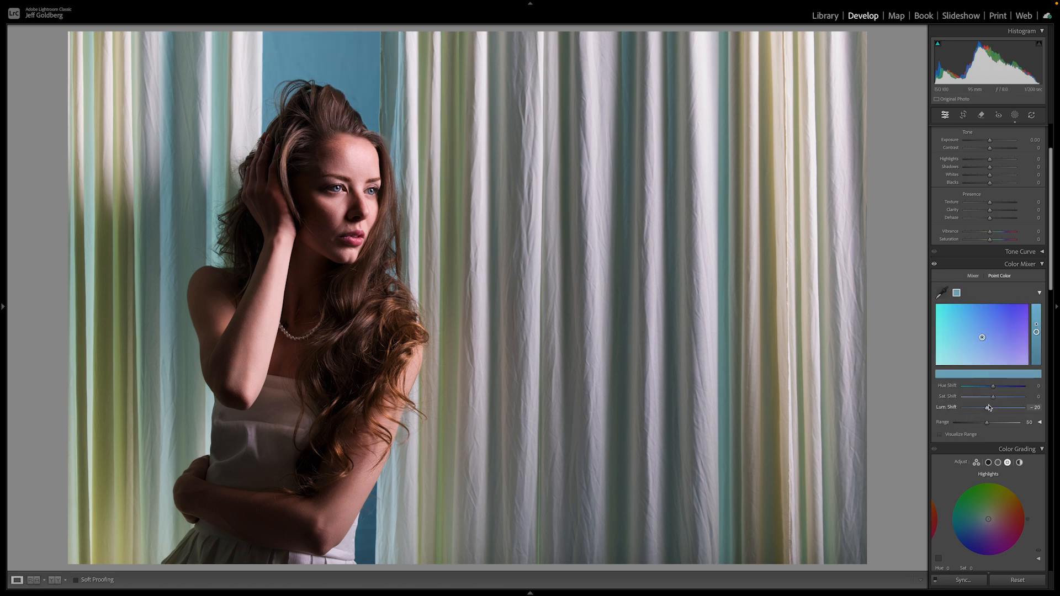
pyautogui.moveTo(988, 408); pyautogui.dragTo(1001, 390)
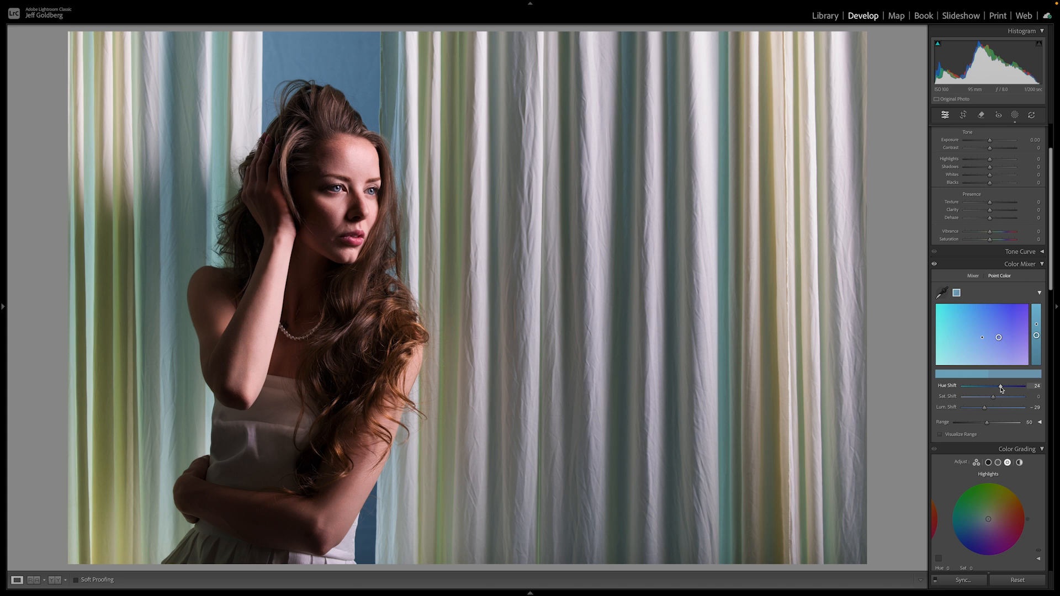
# - Add a tall, slightly tilted radial gradient mask centred on the model's face and invert it to cover the surroundings
pyautogui.click(1015, 115)
pyautogui.click(852, 44)
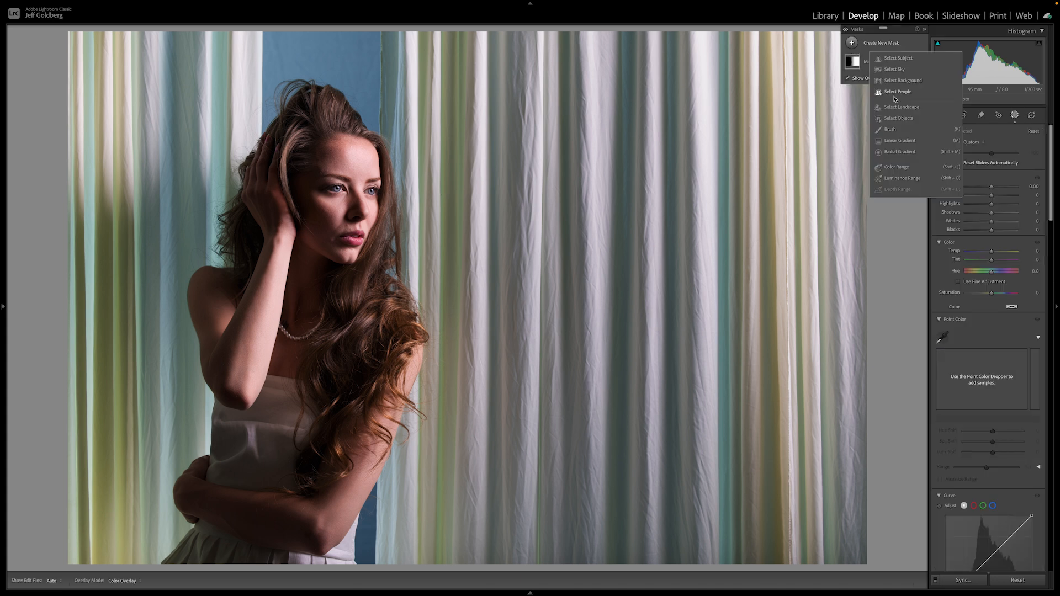
pyautogui.click(899, 152)
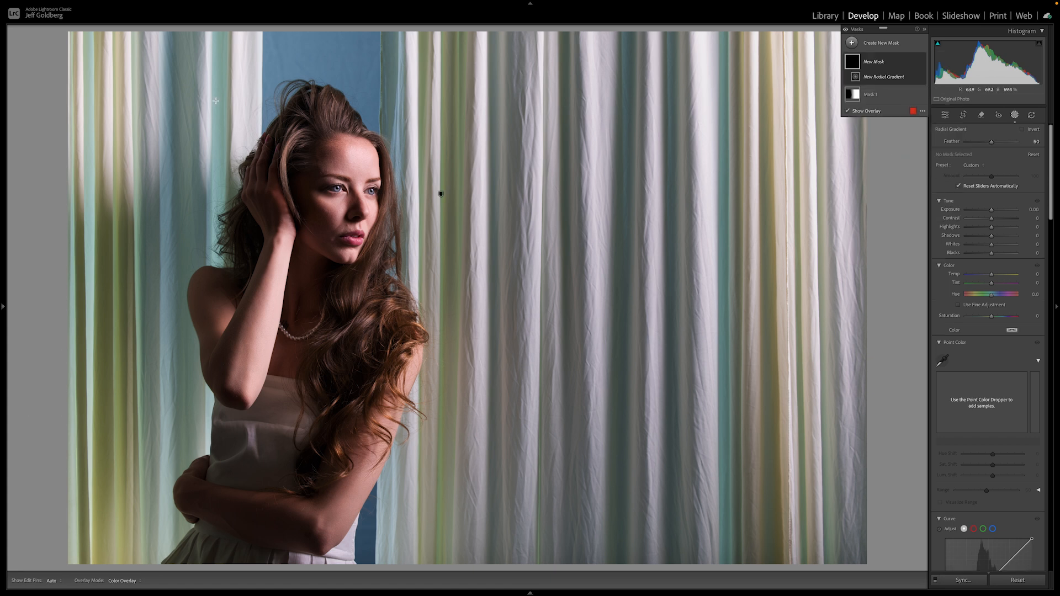
pyautogui.moveTo(216, 100)
pyautogui.mouseDown()
pyautogui.moveTo(336, 284)
pyautogui.moveTo(398, 519)
pyautogui.mouseUp()
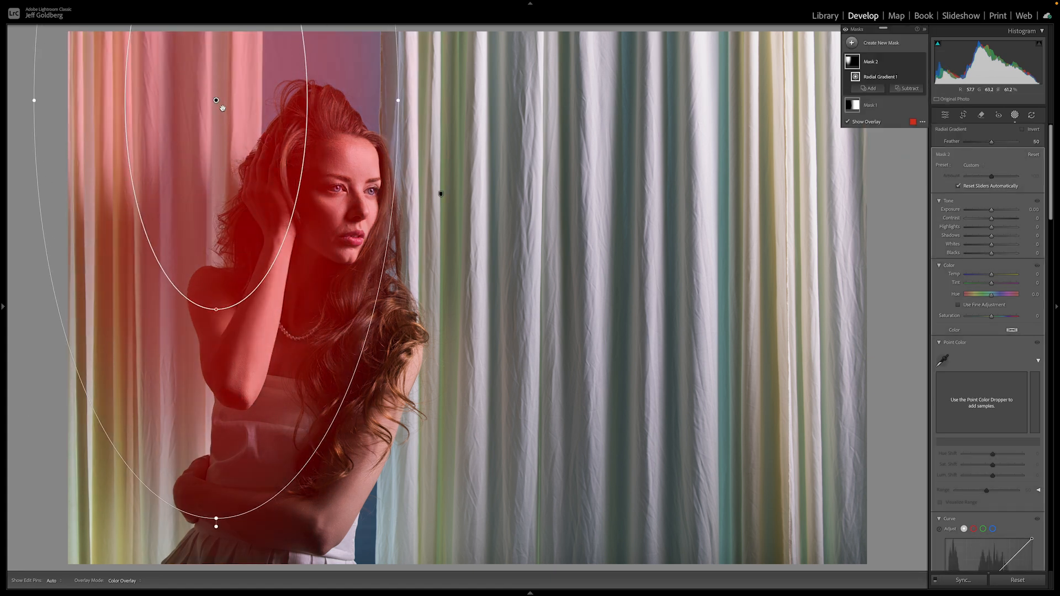
pyautogui.moveTo(217, 99); pyautogui.dragTo(330, 197)
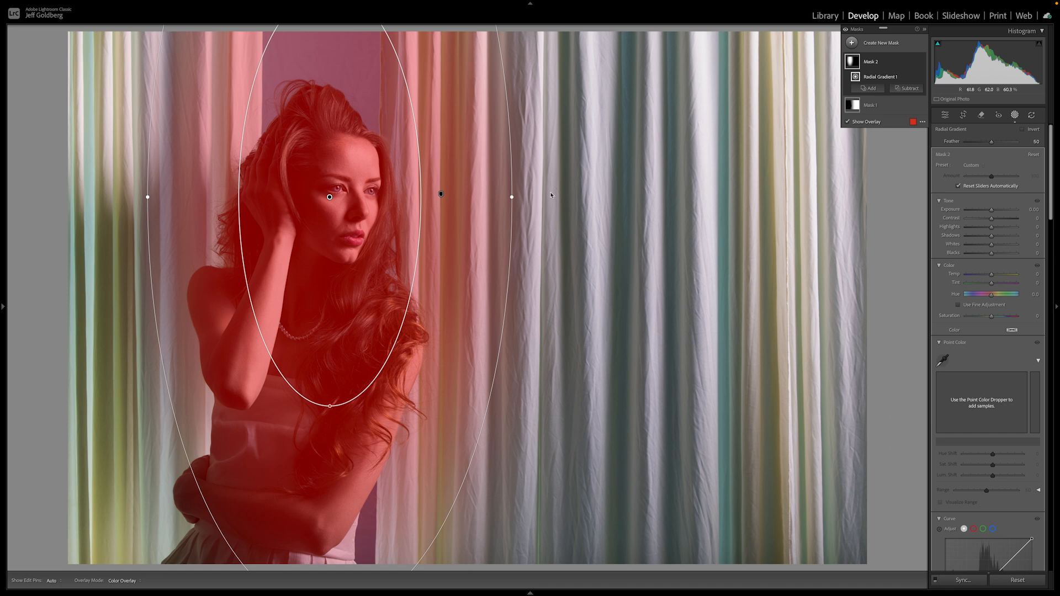
pyautogui.moveTo(523, 190); pyautogui.dragTo(520, 223)
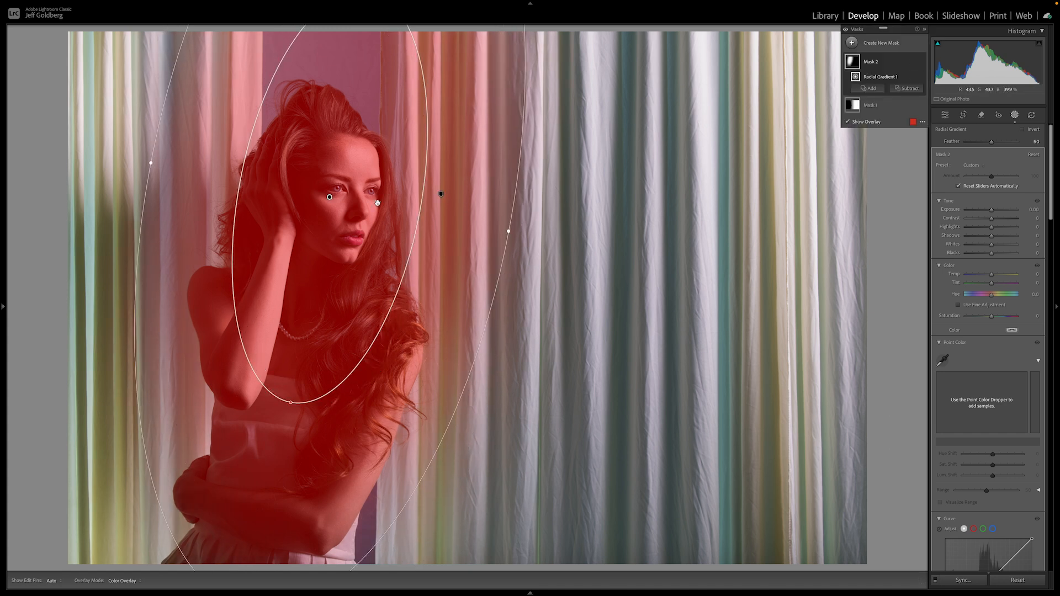
pyautogui.moveTo(329, 197); pyautogui.dragTo(327, 212)
pyautogui.click(913, 77)
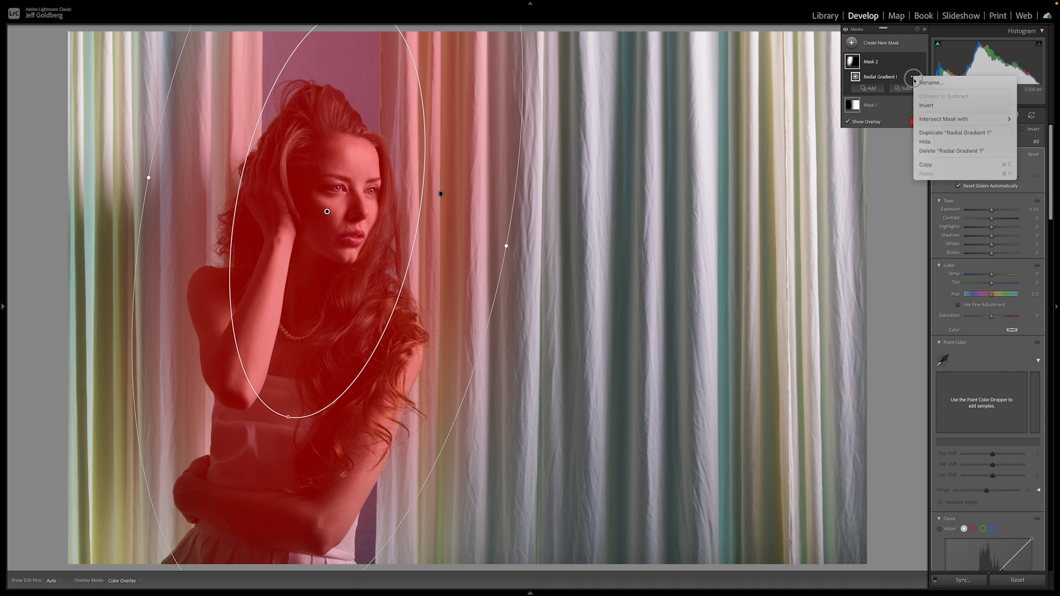
pyautogui.click(926, 106)
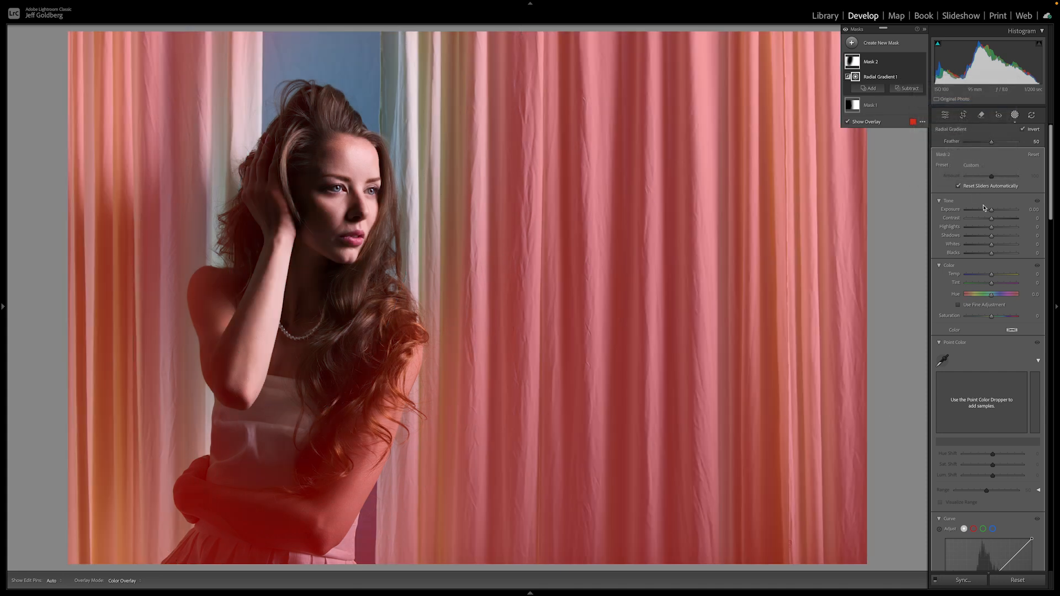
# - Darken and cool the surroundings in the inverted radial mask with Exposure −0.59 and Temp −8, and close masking
pyautogui.moveTo(992, 210); pyautogui.dragTo(988, 214)
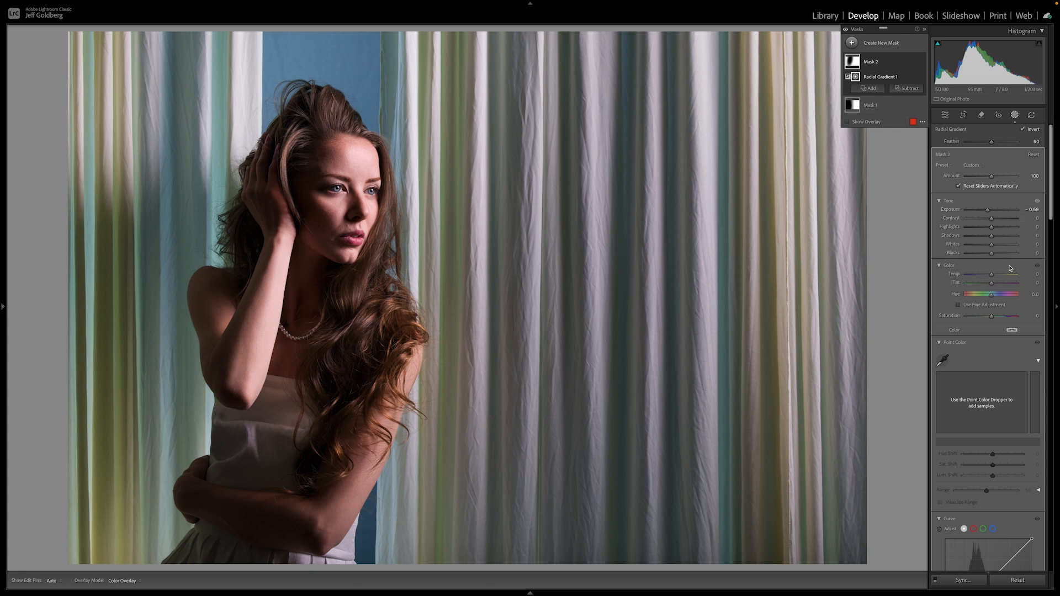
pyautogui.click(1031, 275)
pyautogui.write('-15')
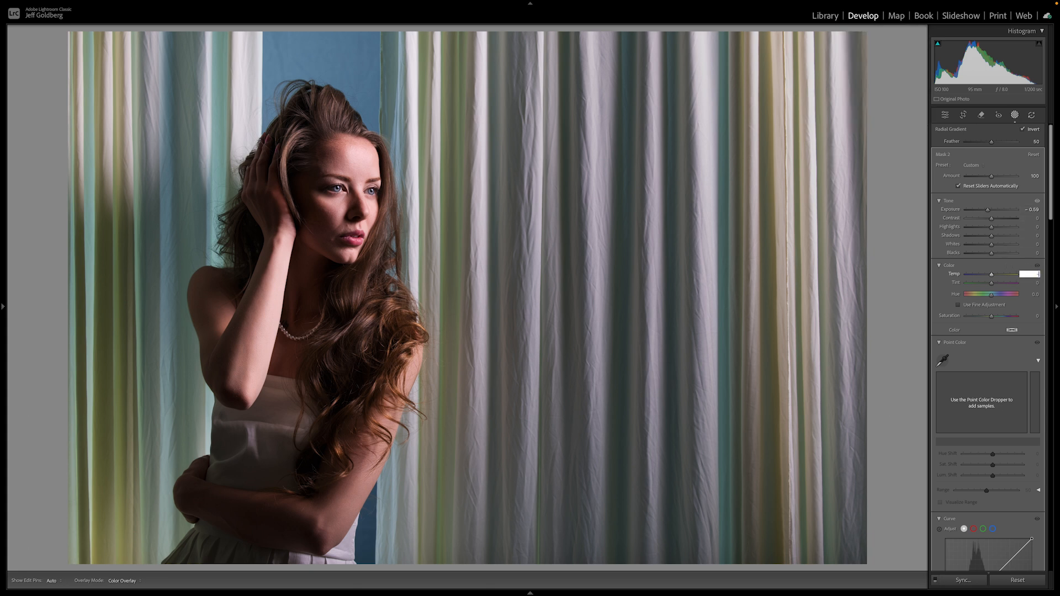
pyautogui.press('Return')
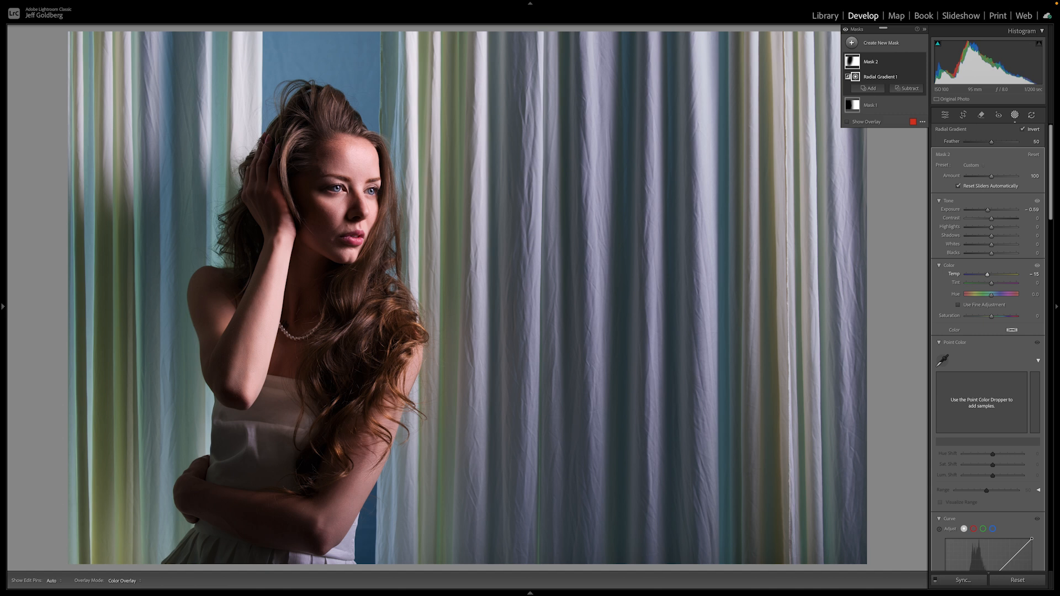
pyautogui.click(1032, 274)
pyautogui.write('-8')
pyautogui.press('Return')
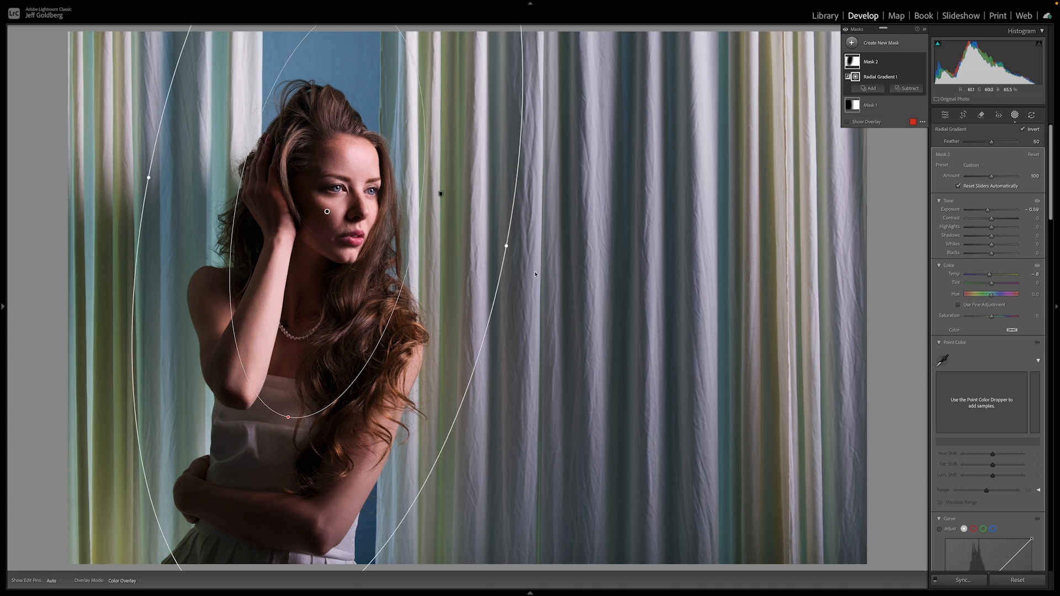
pyautogui.click(1016, 114)
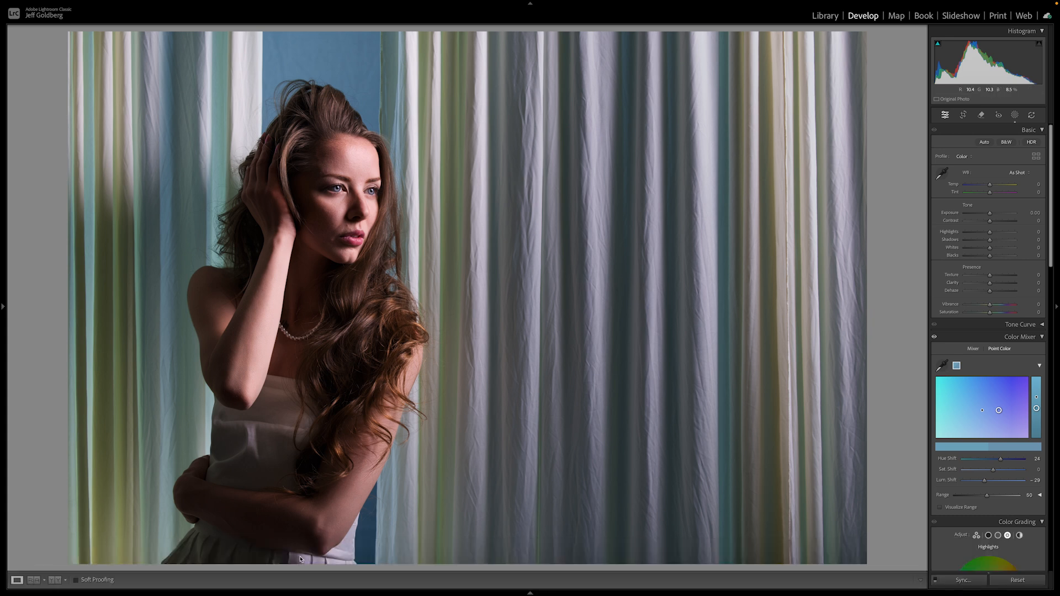
# - Open the full-length stage photo and straighten it with Guided Upright, using two vertical curtain guides and one horizontal guide along the floor edge
pyautogui.moveTo(430, 593)
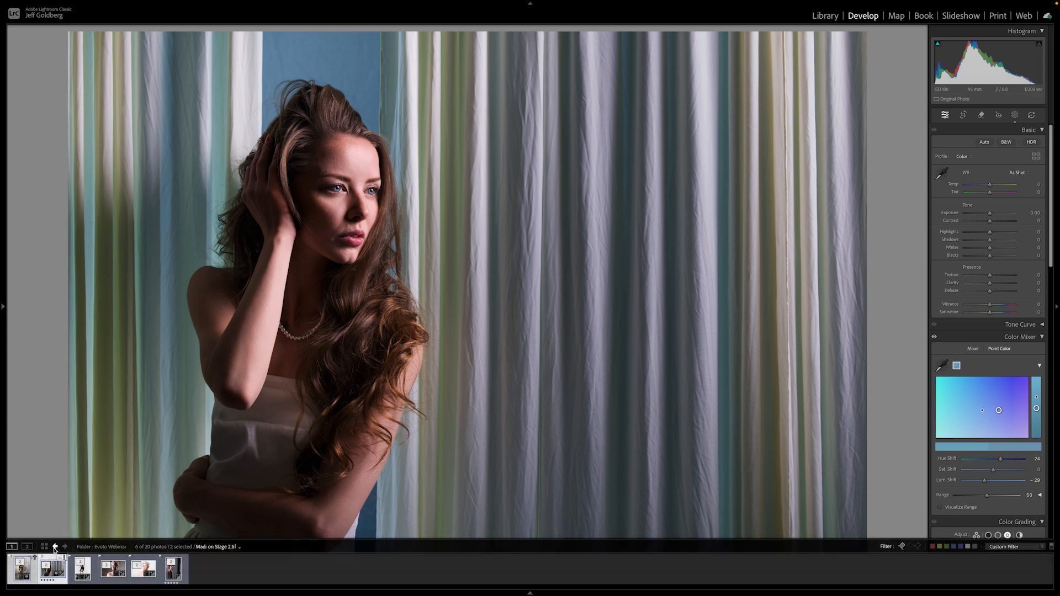
pyautogui.click(31, 575)
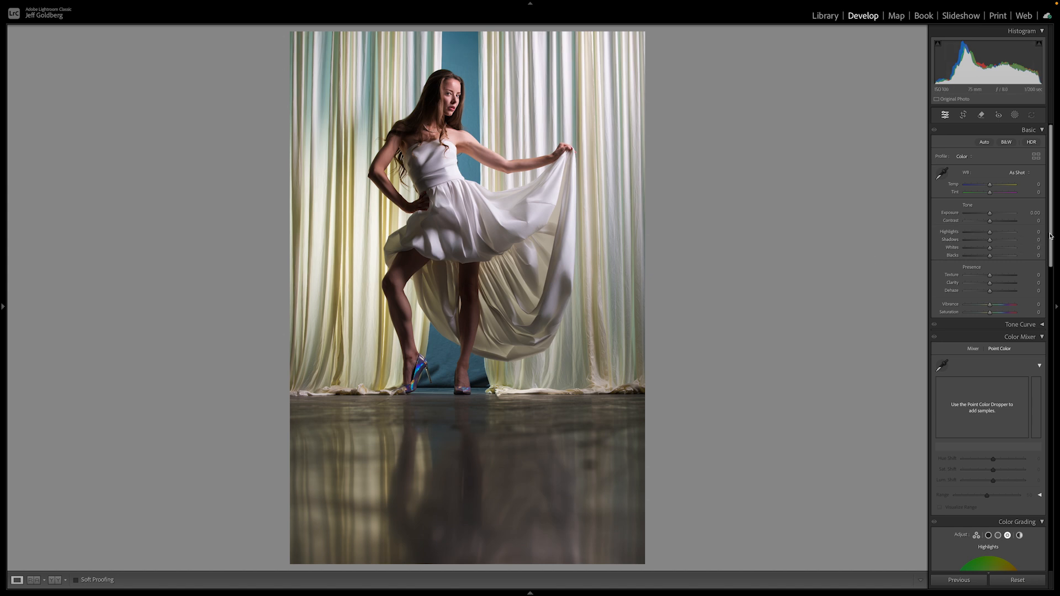
pyautogui.moveTo(1051, 236); pyautogui.dragTo(1051, 450)
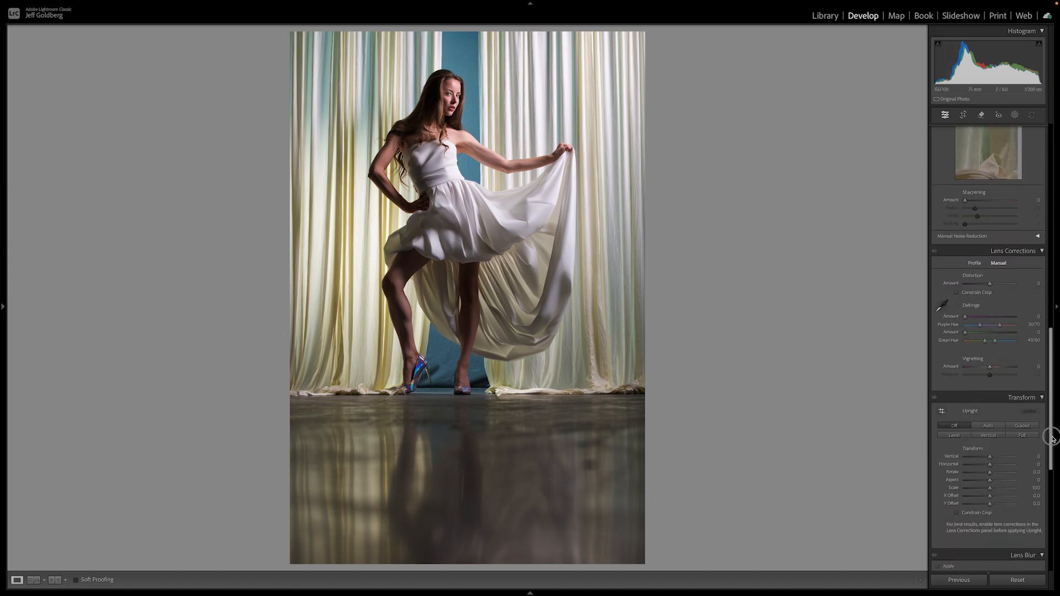
pyautogui.click(942, 409)
pyautogui.moveTo(590, 73)
pyautogui.mouseDown()
pyautogui.moveTo(635, 424)
pyautogui.moveTo(591, 500)
pyautogui.mouseUp()
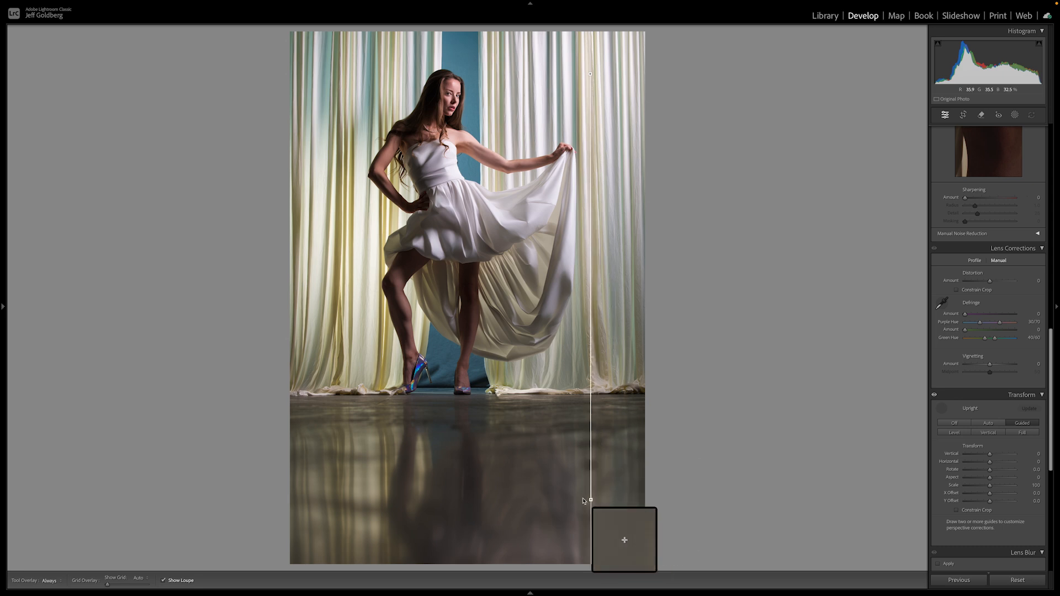
pyautogui.moveTo(328, 83); pyautogui.dragTo(319, 511)
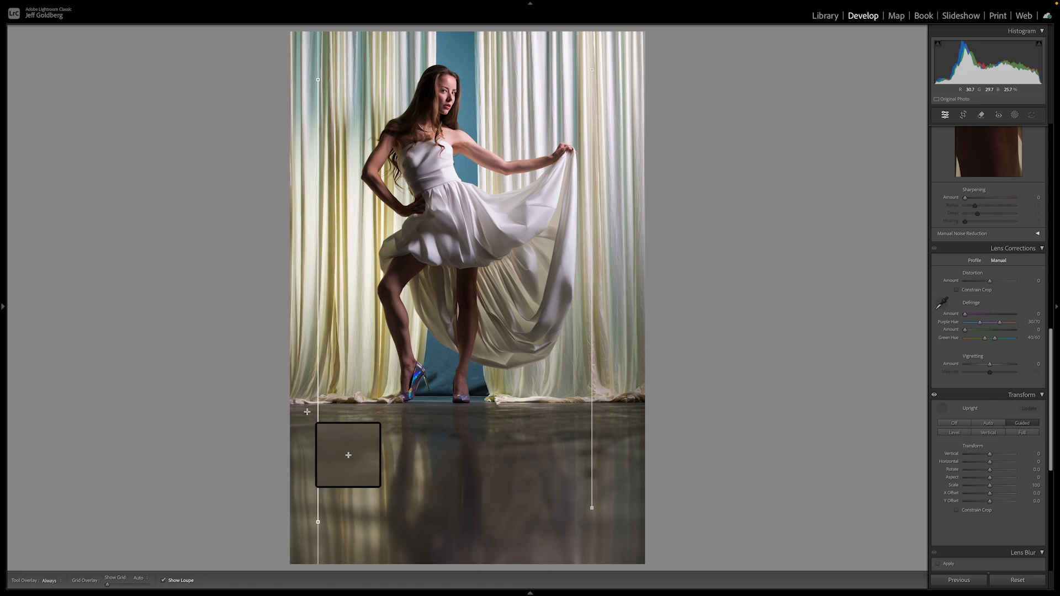
pyautogui.moveTo(306, 405); pyautogui.dragTo(691, 404)
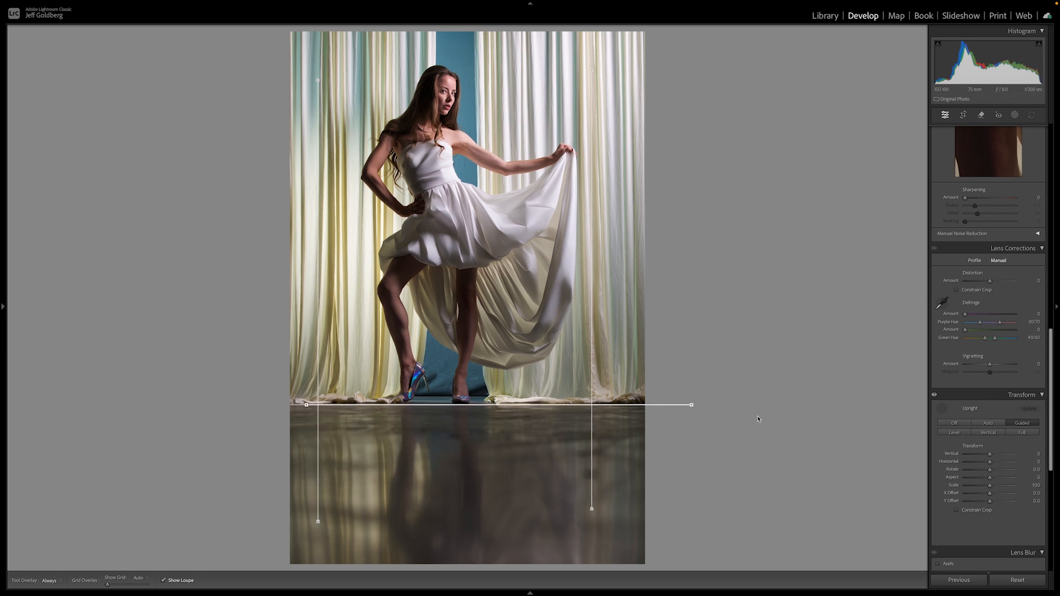
pyautogui.click(942, 409)
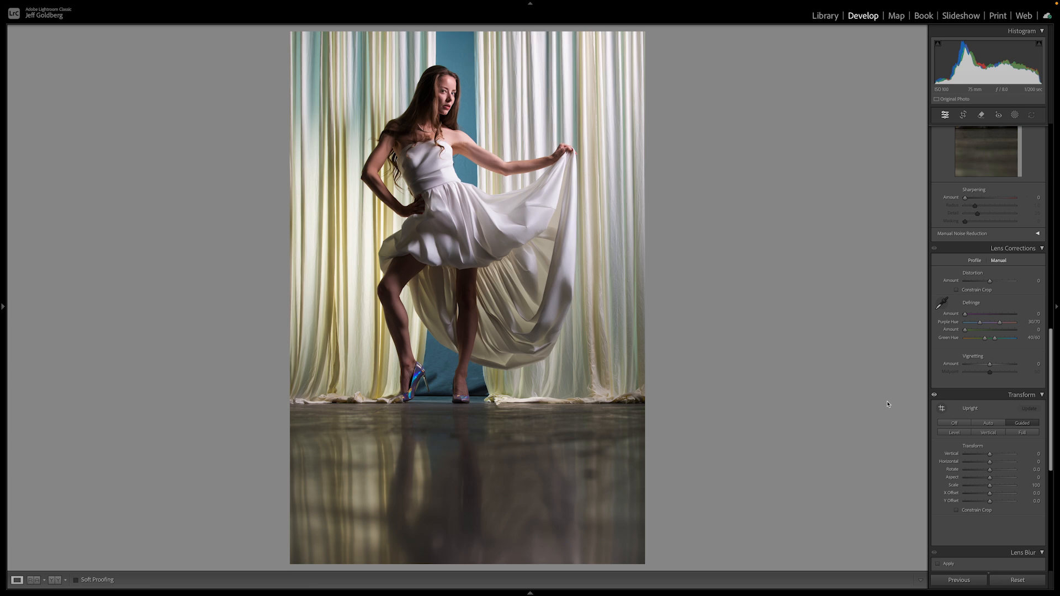
# - Create a person mask for the model's hair only and raise its Shadows to 82
pyautogui.scroll(-1, 1027, 189)
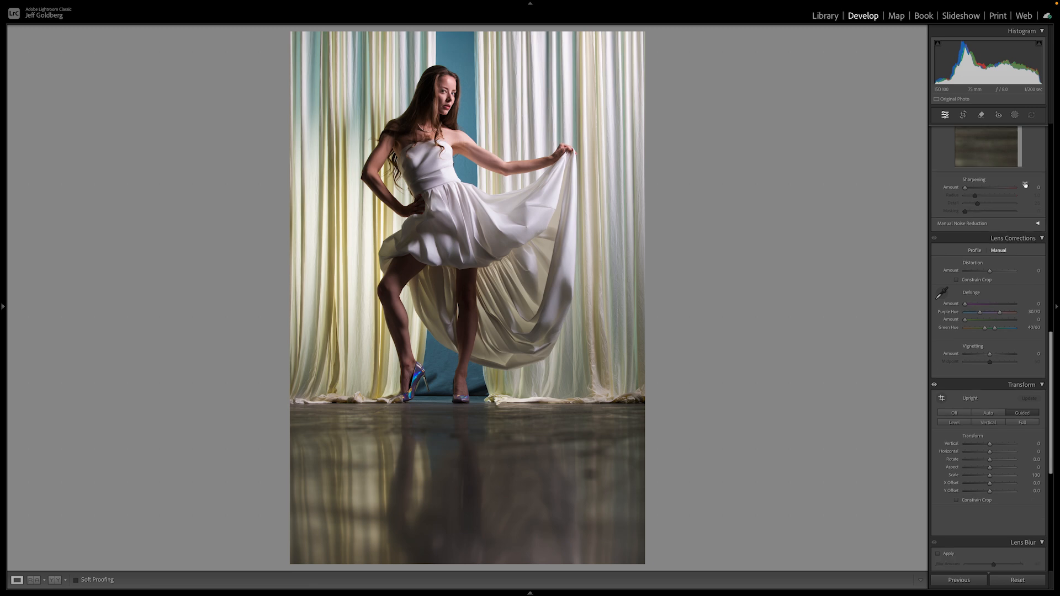
pyautogui.click(1019, 116)
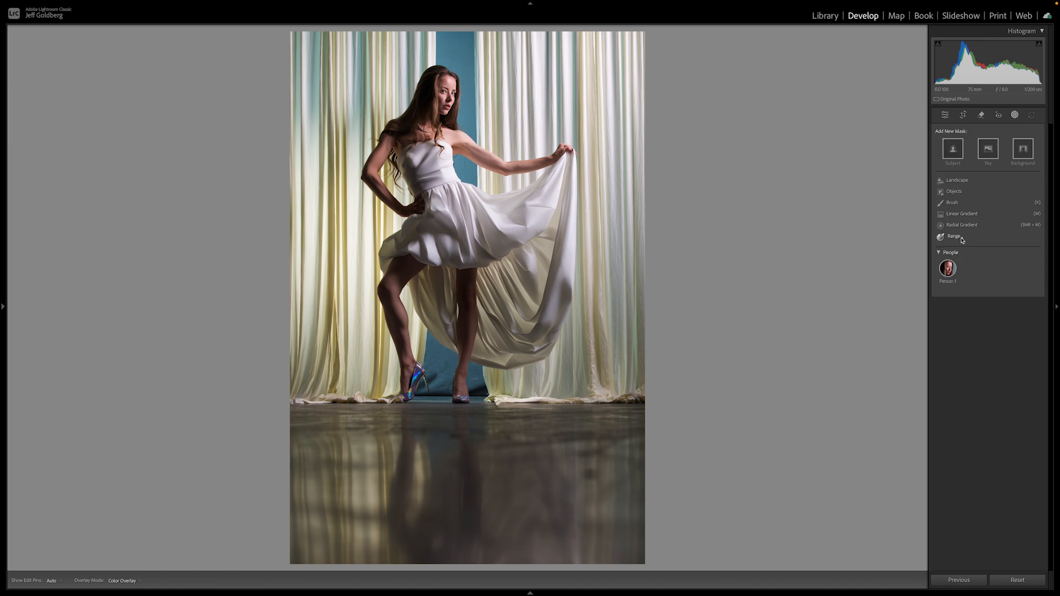
pyautogui.click(948, 268)
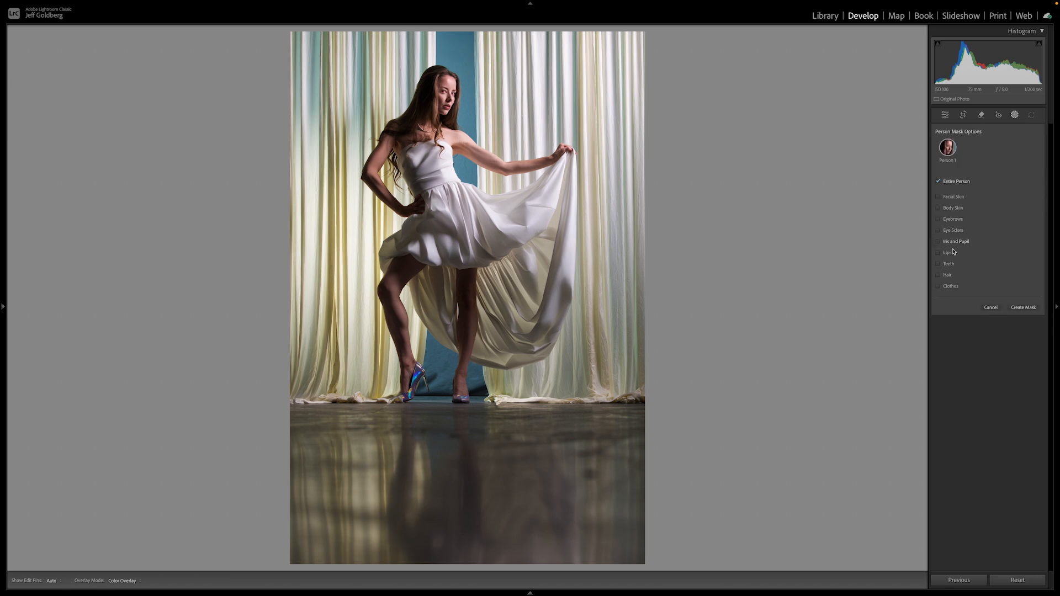
pyautogui.click(946, 275)
pyautogui.click(1022, 307)
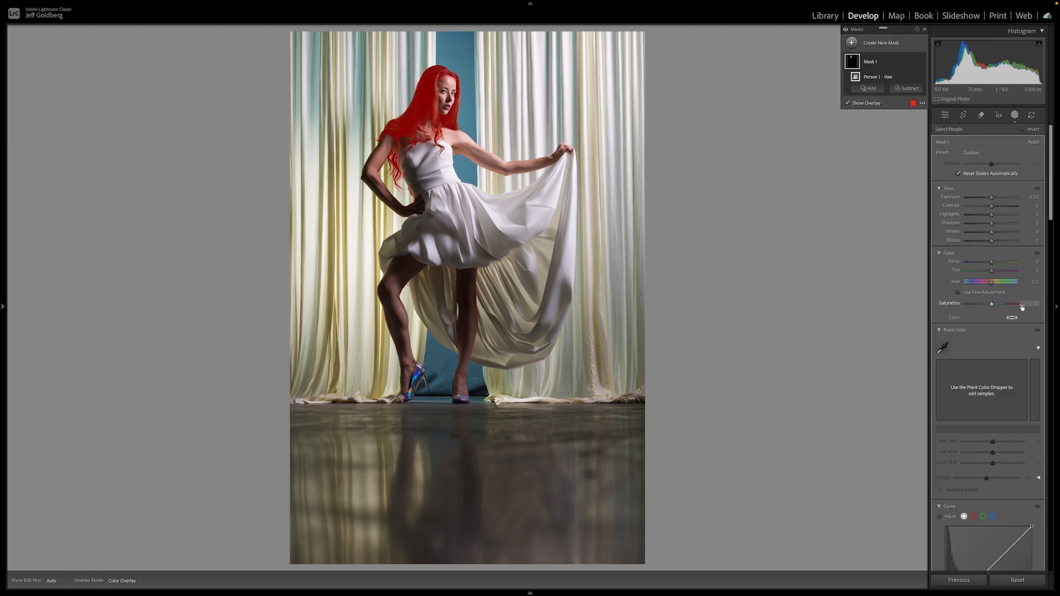
pyautogui.moveTo(992, 223); pyautogui.dragTo(1013, 227)
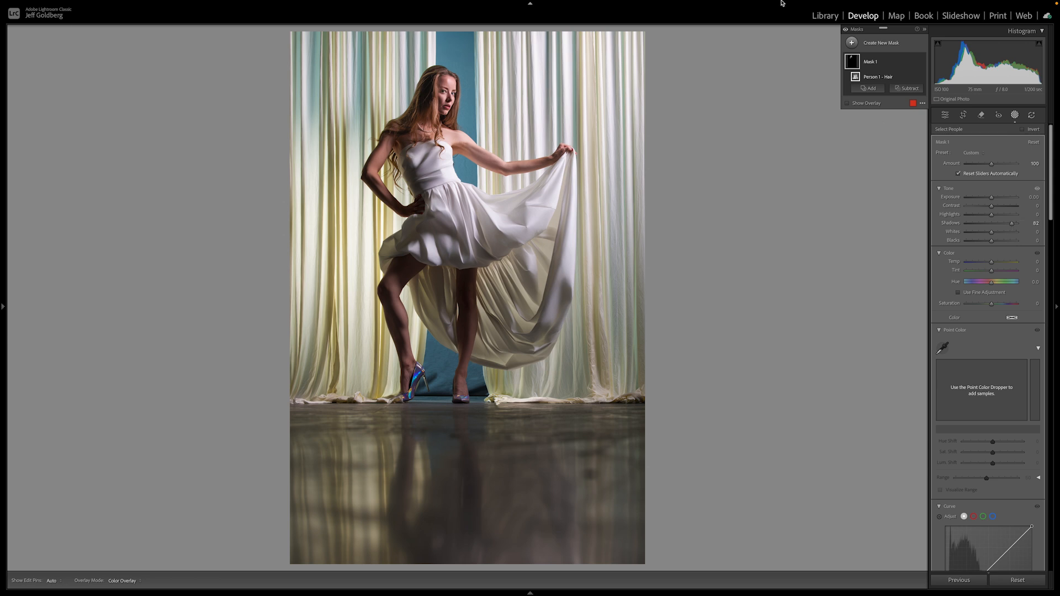
# - Add a background mask and brush the flowing, held-out part of the white dress out of it
pyautogui.click(852, 43)
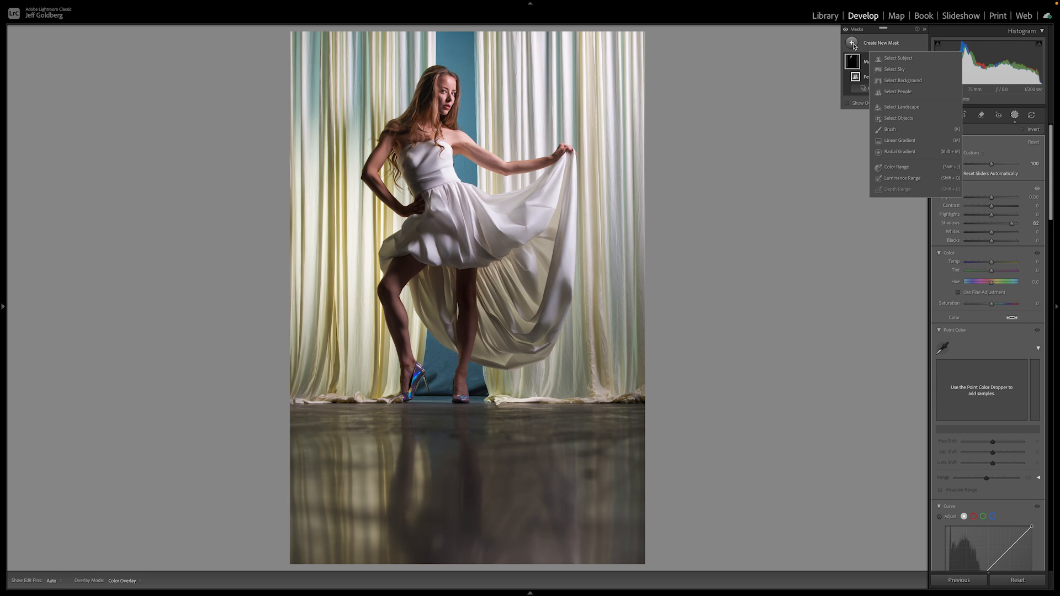
pyautogui.click(897, 81)
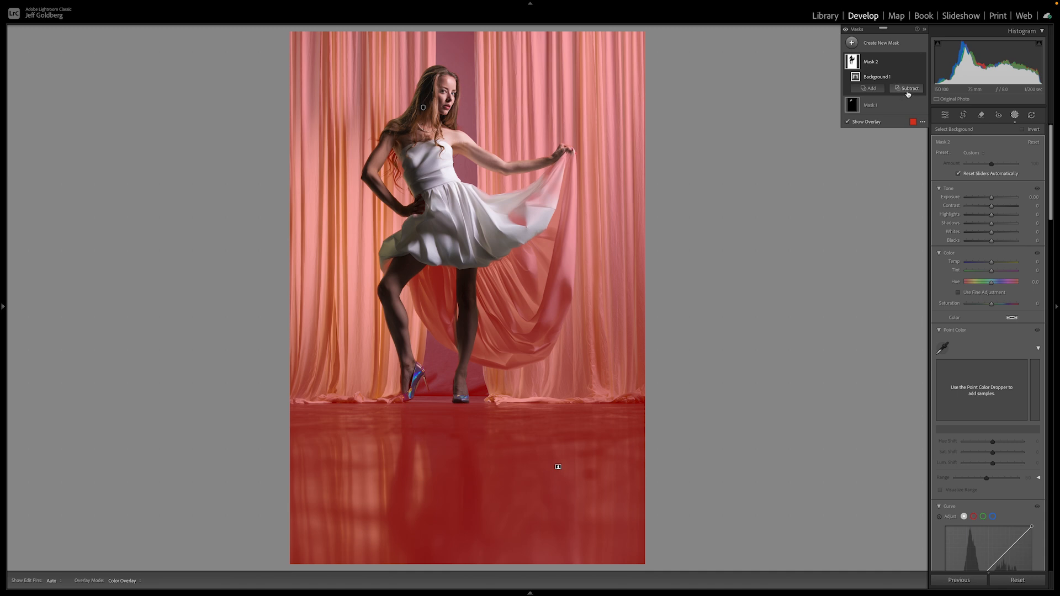
pyautogui.click(908, 93)
pyautogui.click(908, 177)
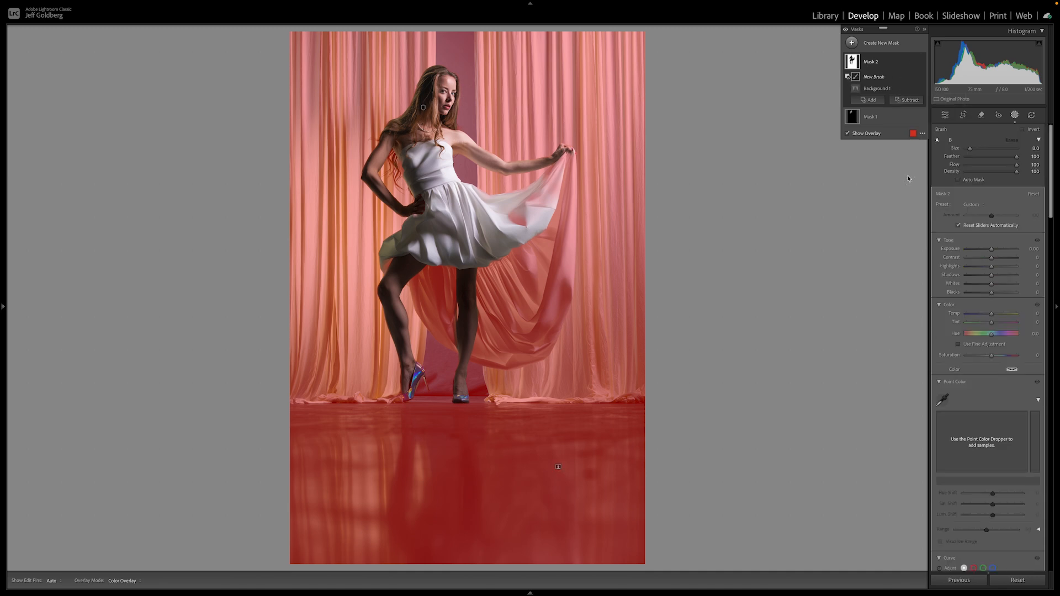
pyautogui.press('h')
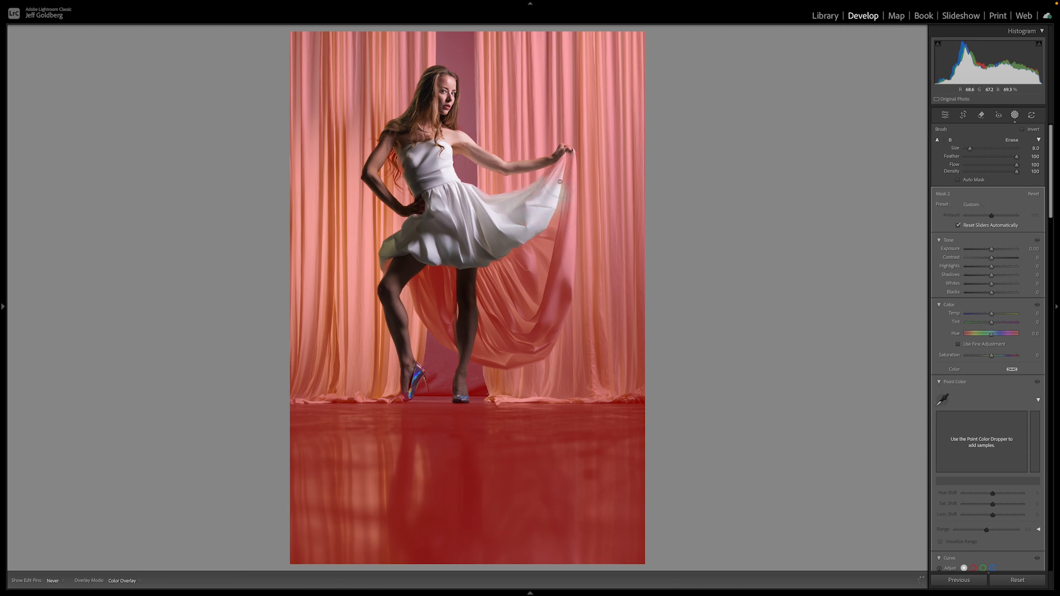
pyautogui.moveTo(562, 171)
pyautogui.mouseDown()
pyautogui.moveTo(557, 268)
pyautogui.moveTo(532, 348)
pyautogui.moveTo(478, 346)
pyautogui.moveTo(417, 280)
pyautogui.moveTo(445, 292)
pyautogui.moveTo(457, 280)
pyautogui.moveTo(481, 299)
pyautogui.moveTo(523, 284)
pyautogui.moveTo(553, 220)
pyautogui.moveTo(487, 309)
pyautogui.moveTo(496, 319)
pyautogui.moveTo(465, 313)
pyautogui.moveTo(476, 324)
pyautogui.moveTo(530, 311)
pyautogui.moveTo(547, 263)
pyautogui.moveTo(465, 285)
pyautogui.moveTo(394, 265)
pyautogui.mouseUp()
# - Subtract the floor from the background mask with a short linear gradient at the base of the curtains
pyautogui.click(907, 99)
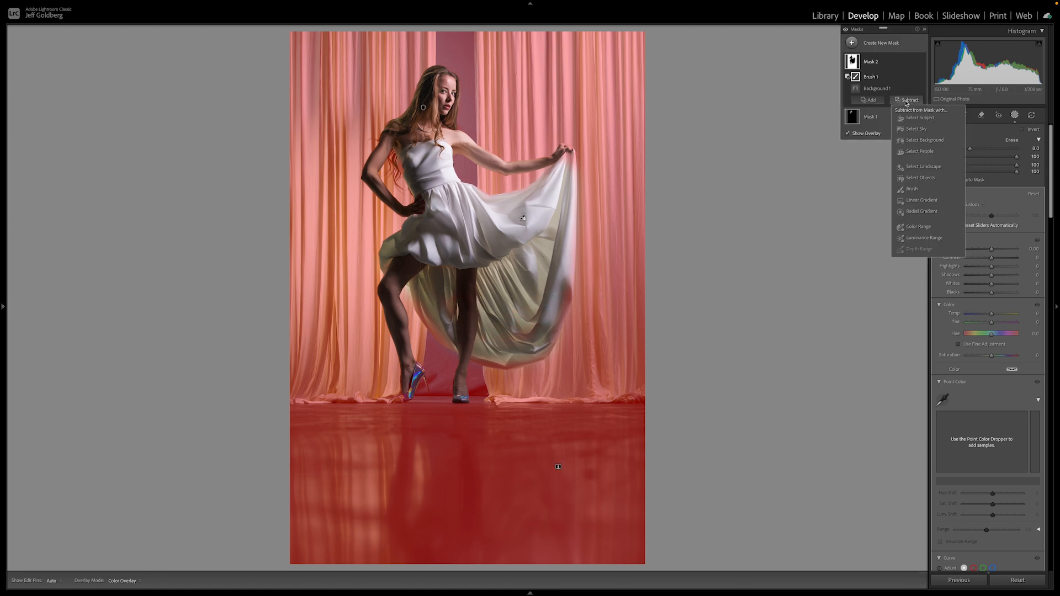
pyautogui.click(921, 200)
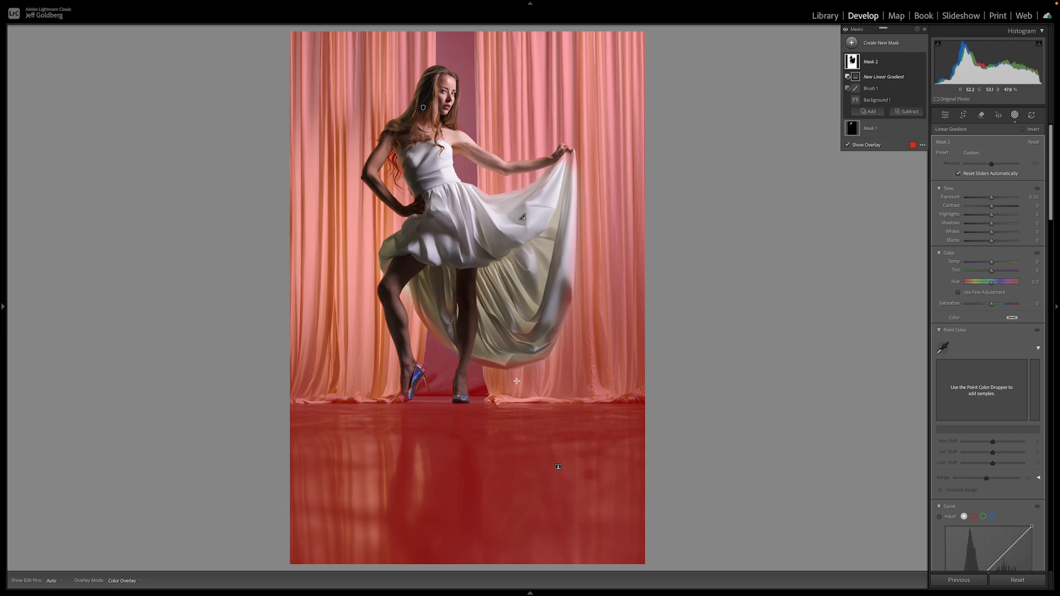
pyautogui.moveTo(485, 412); pyautogui.dragTo(485, 381)
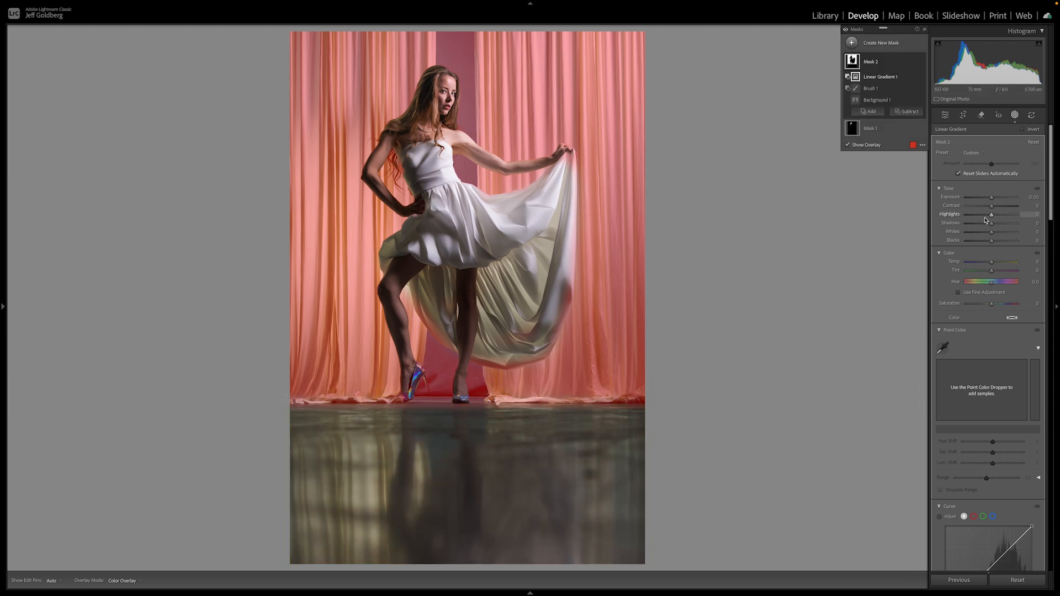
# - Darken and cool the masked curtains with Exposure −0.38 and Temp −13
pyautogui.click(991, 200)
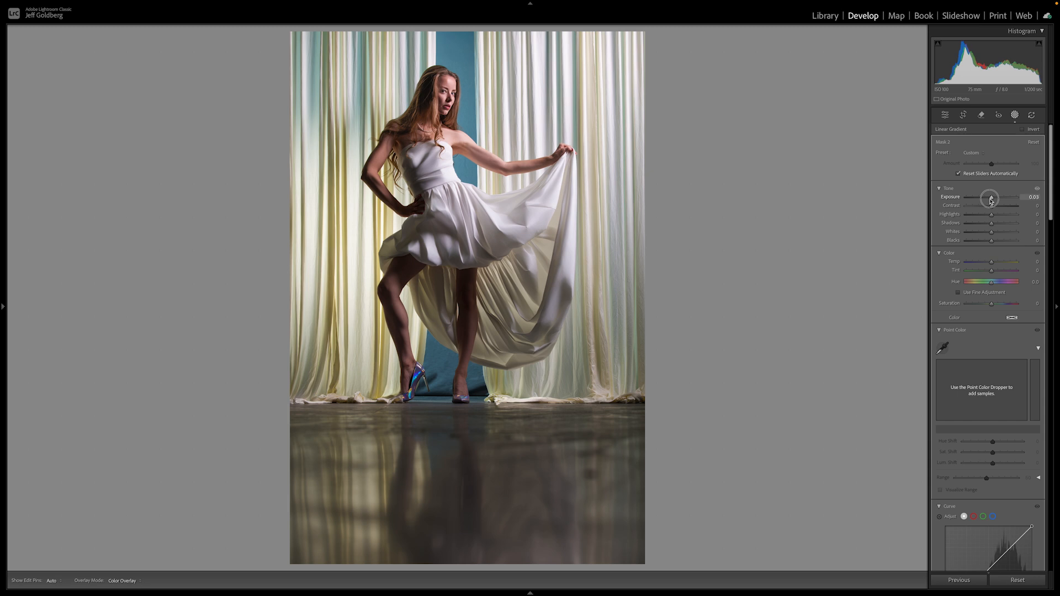
pyautogui.moveTo(990, 199); pyautogui.dragTo(989, 200)
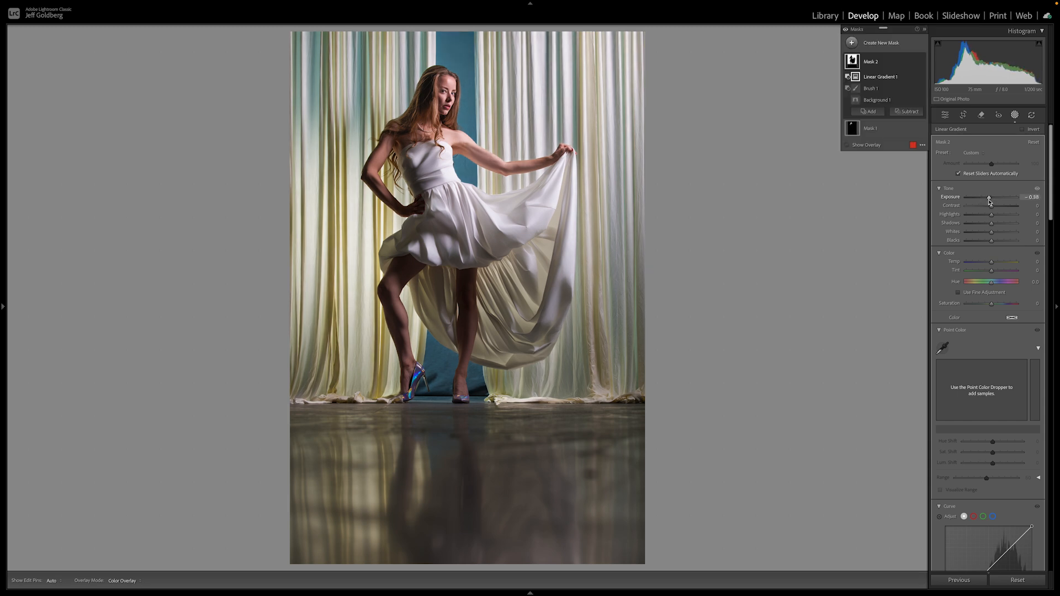
pyautogui.click(991, 264)
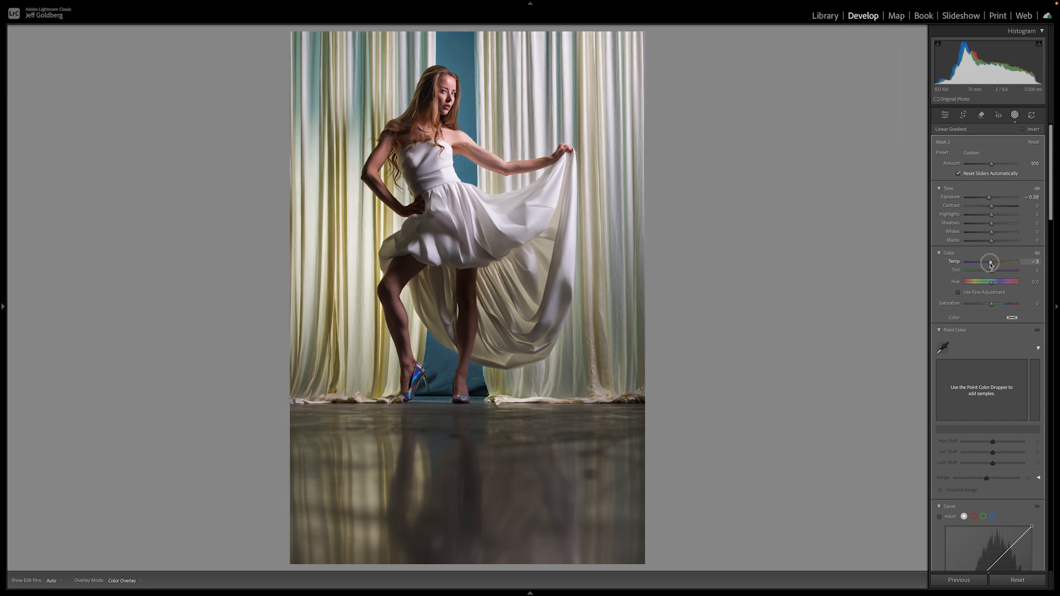
pyautogui.moveTo(991, 266); pyautogui.dragTo(988, 264)
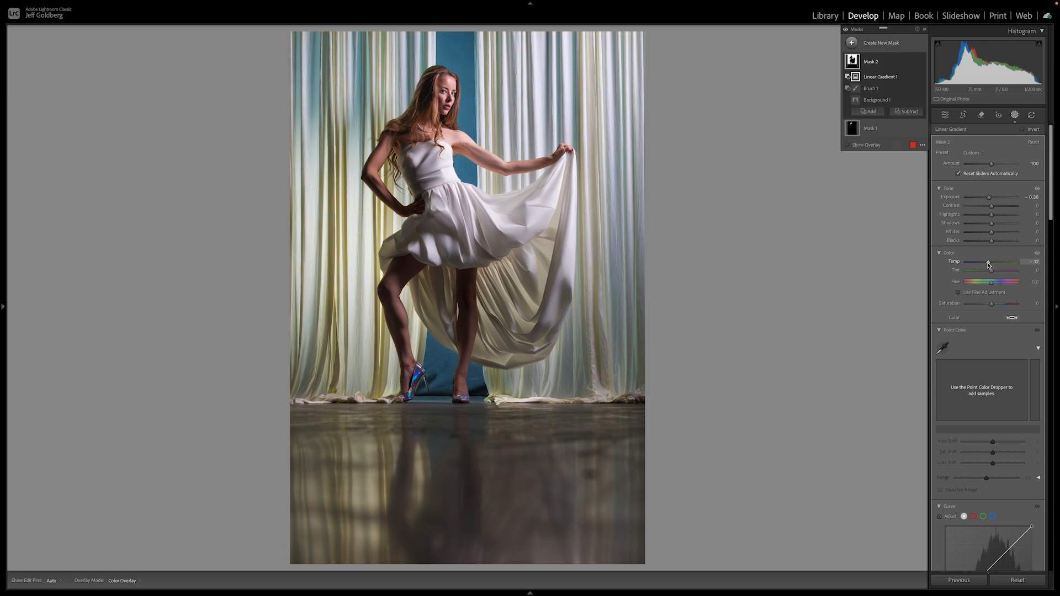
# - Add a tall, tilted radial gradient mask around the model's upper body and invert it to cover the surroundings
pyautogui.click(868, 111)
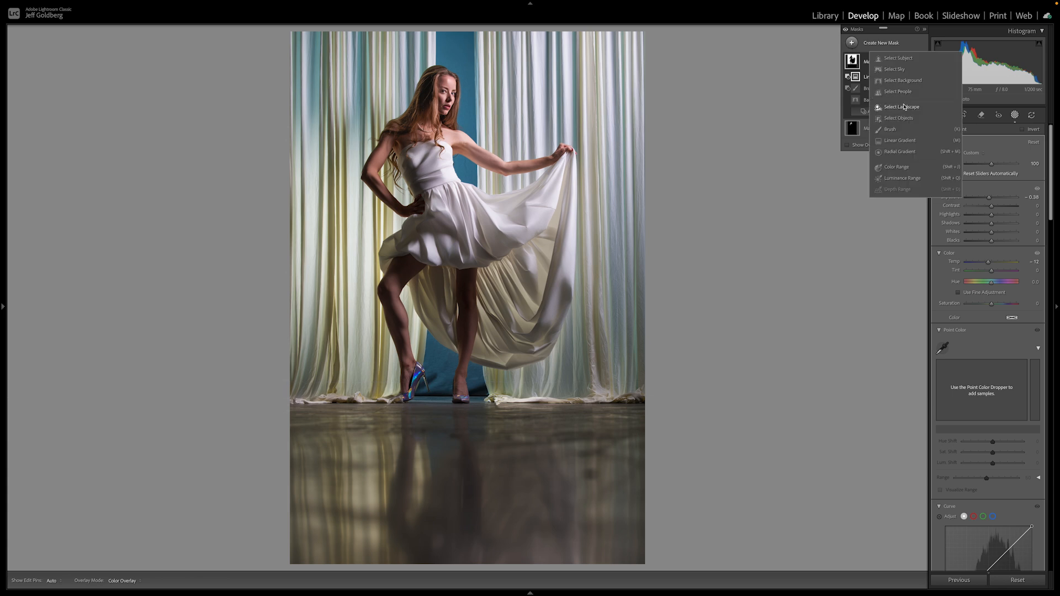
pyautogui.click(900, 151)
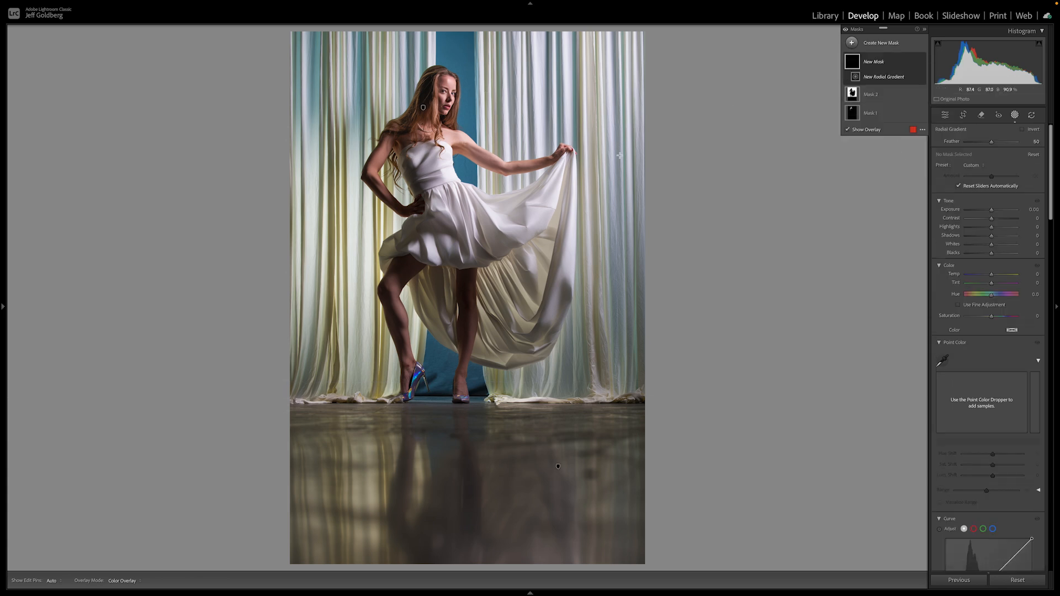
pyautogui.moveTo(444, 84); pyautogui.dragTo(549, 302)
pyautogui.moveTo(555, 84); pyautogui.dragTo(553, 106)
pyautogui.moveTo(404, 67); pyautogui.dragTo(393, 119)
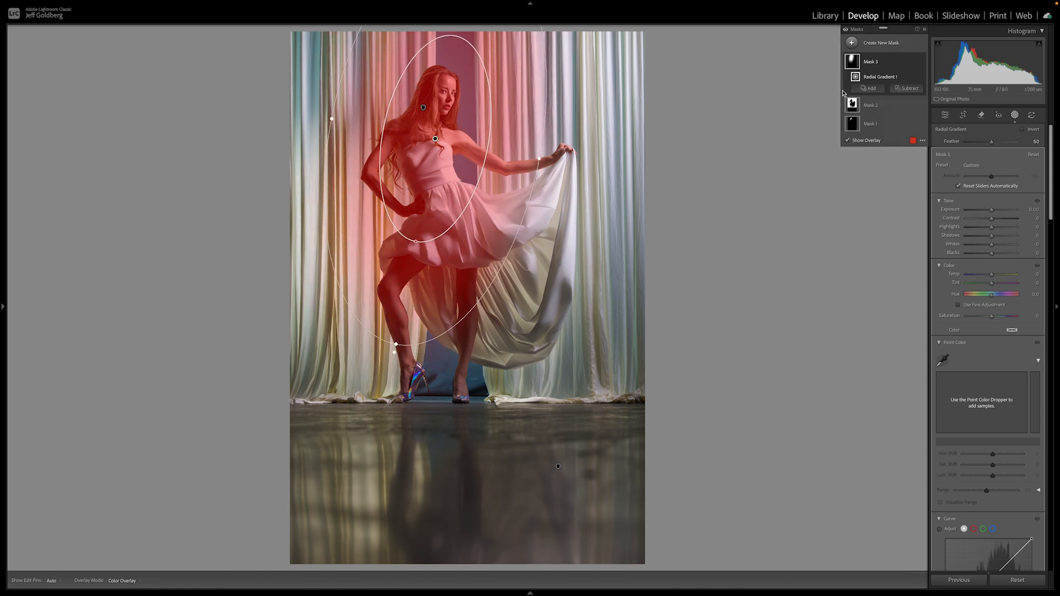
pyautogui.click(914, 77)
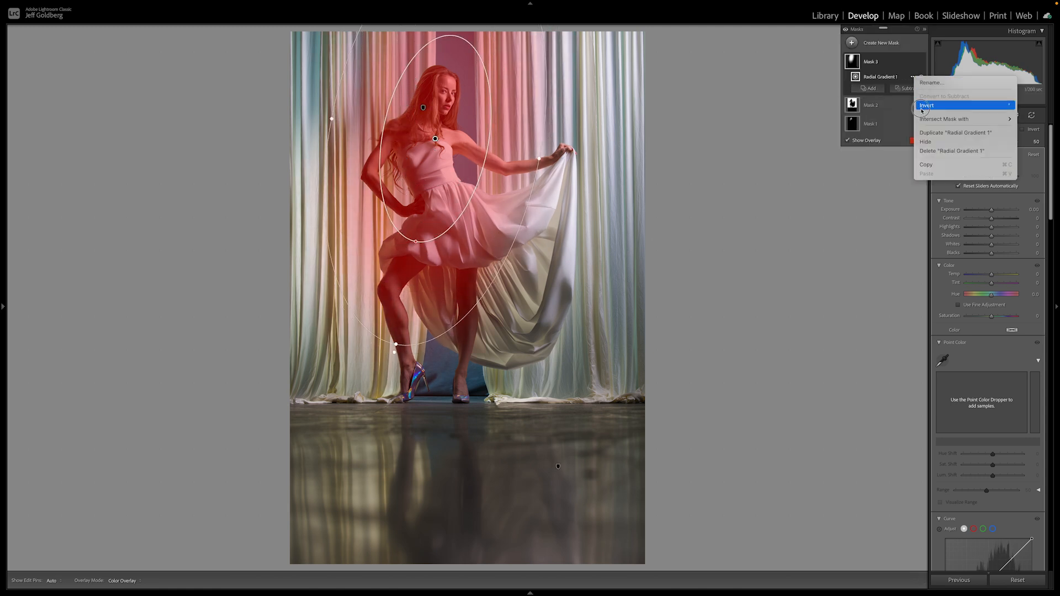
pyautogui.click(944, 105)
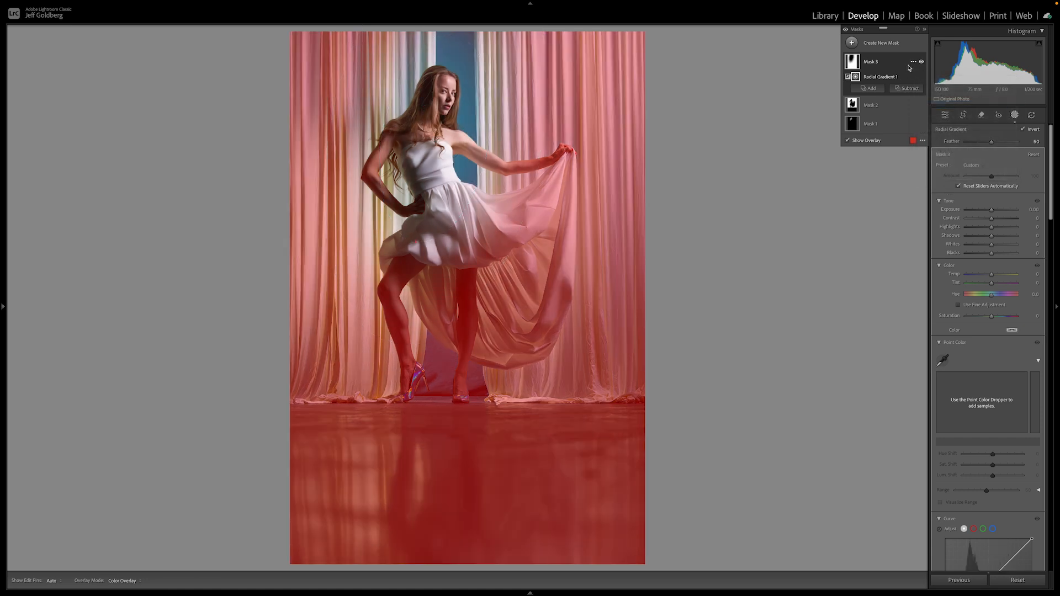
# - Subtract the floor from the radial mask with a short linear gradient at the curtain base, and set the mask's Exposure to −0.46
pyautogui.click(907, 88)
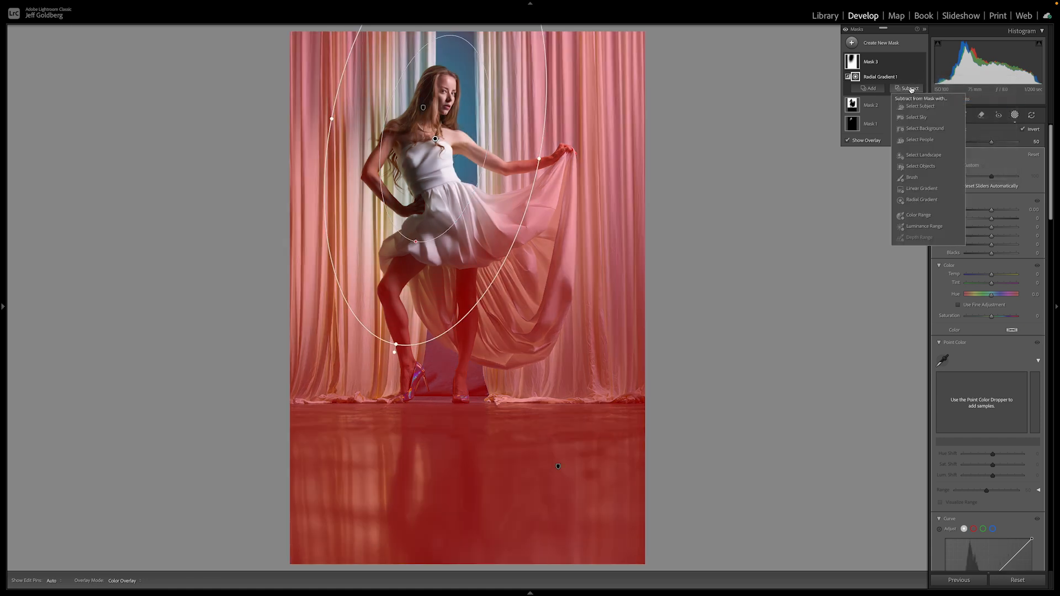
pyautogui.click(916, 189)
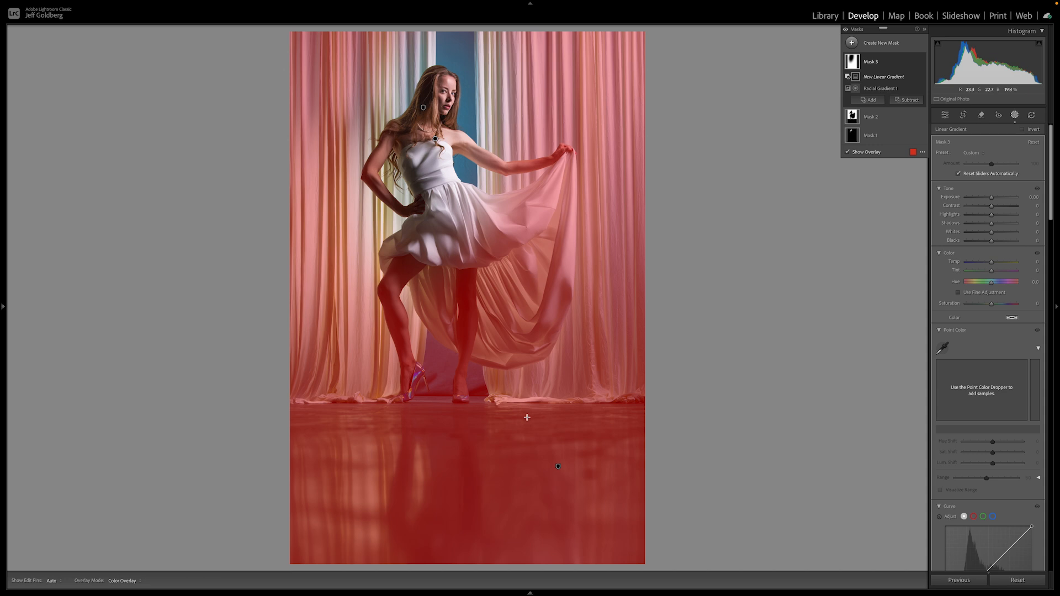
pyautogui.moveTo(527, 418); pyautogui.dragTo(527, 390)
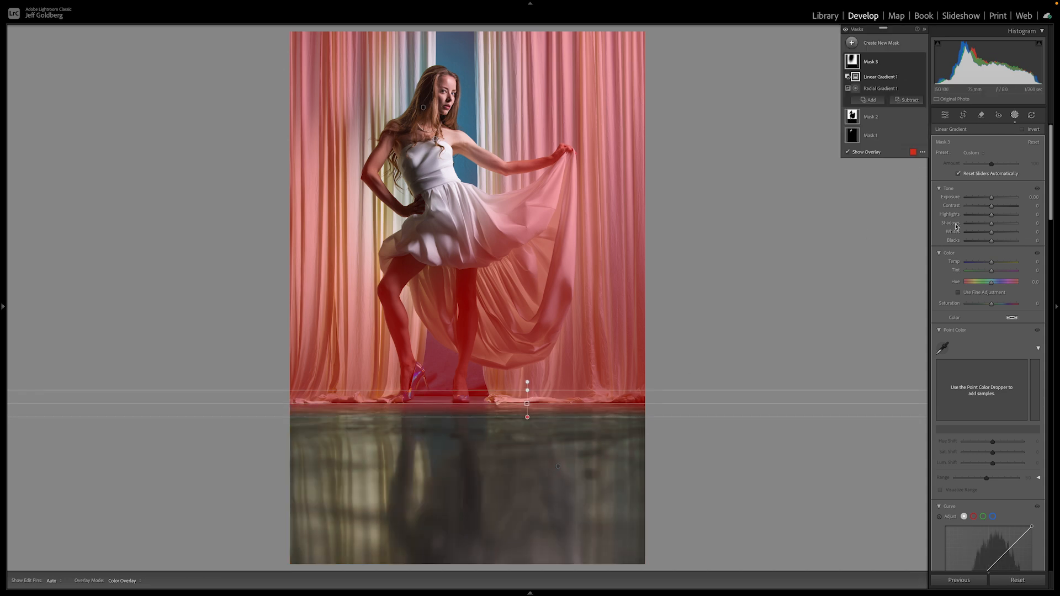
pyautogui.click(992, 202)
pyautogui.moveTo(993, 203); pyautogui.dragTo(989, 203)
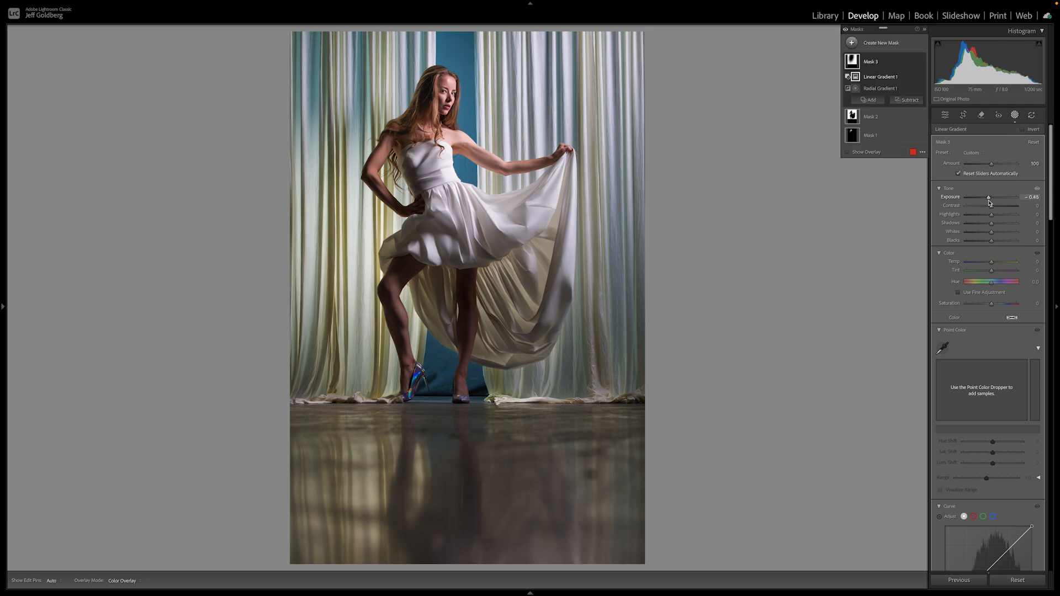
# - Add a linear gradient mask covering the floor with a hard edge at the curtain base, and raise its Exposure to 0.38
pyautogui.click(870, 48)
pyautogui.click(886, 141)
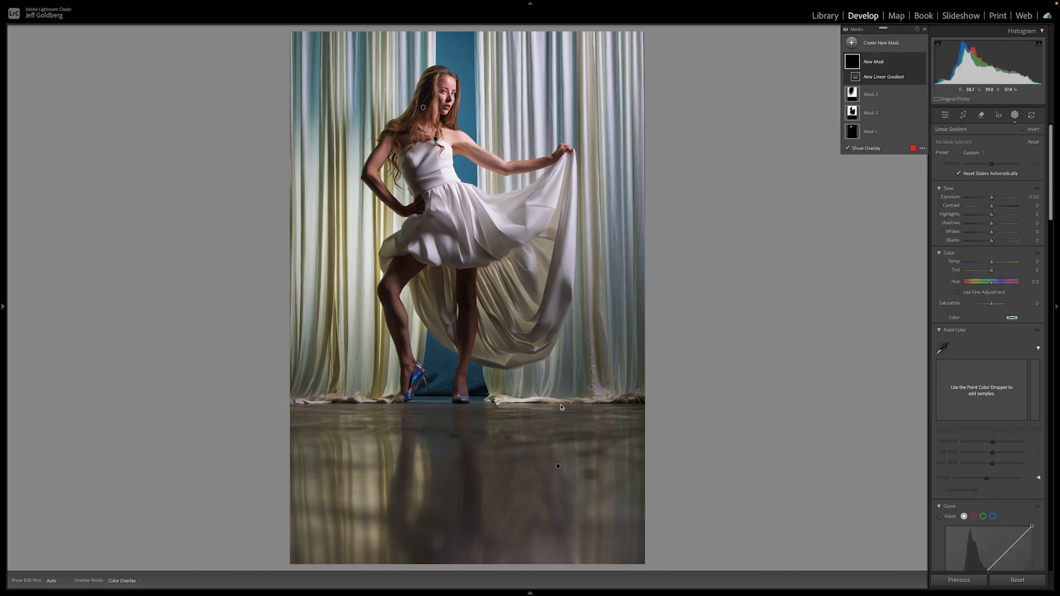
pyautogui.moveTo(557, 409); pyautogui.dragTo(557, 404)
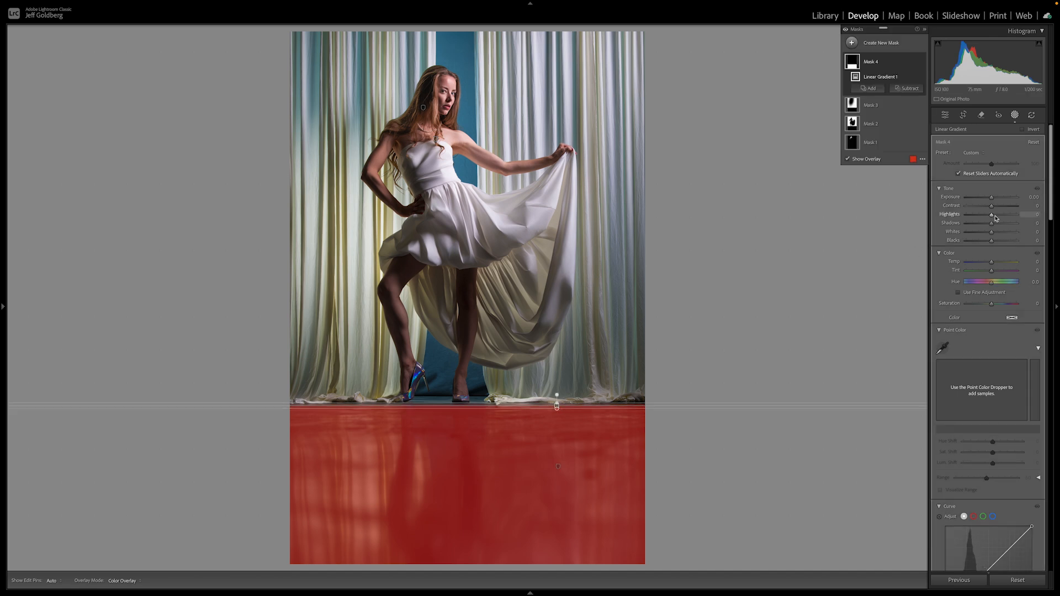
pyautogui.moveTo(992, 202); pyautogui.dragTo(996, 203)
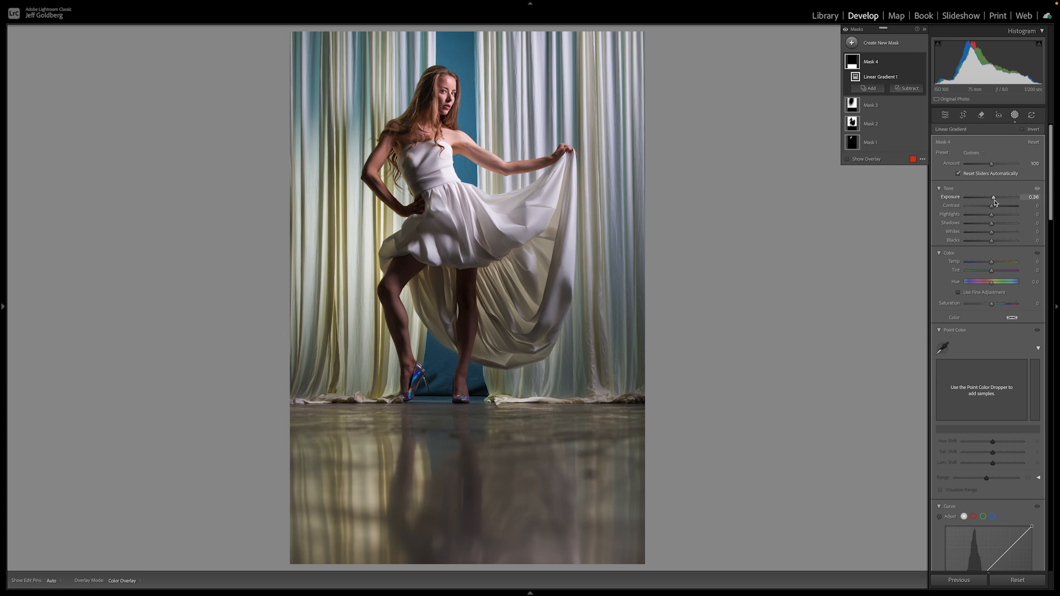
# - Leave masking and darken the photo's edges with a post-crop vignette Amount of −10
pyautogui.click(1015, 116)
pyautogui.scroll(-5, 976, 306)
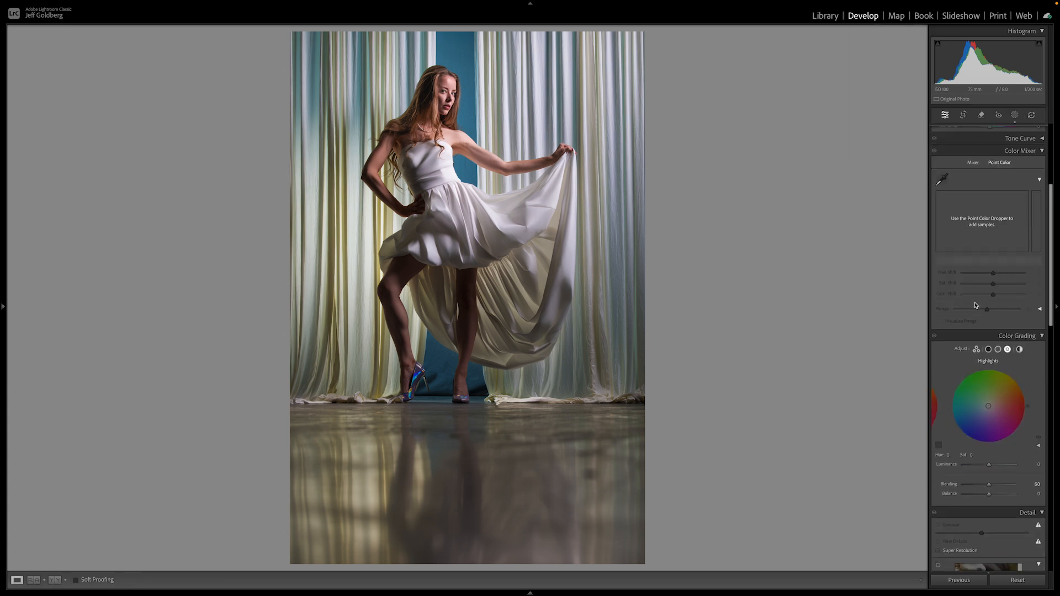
pyautogui.scroll(-10, 975, 305)
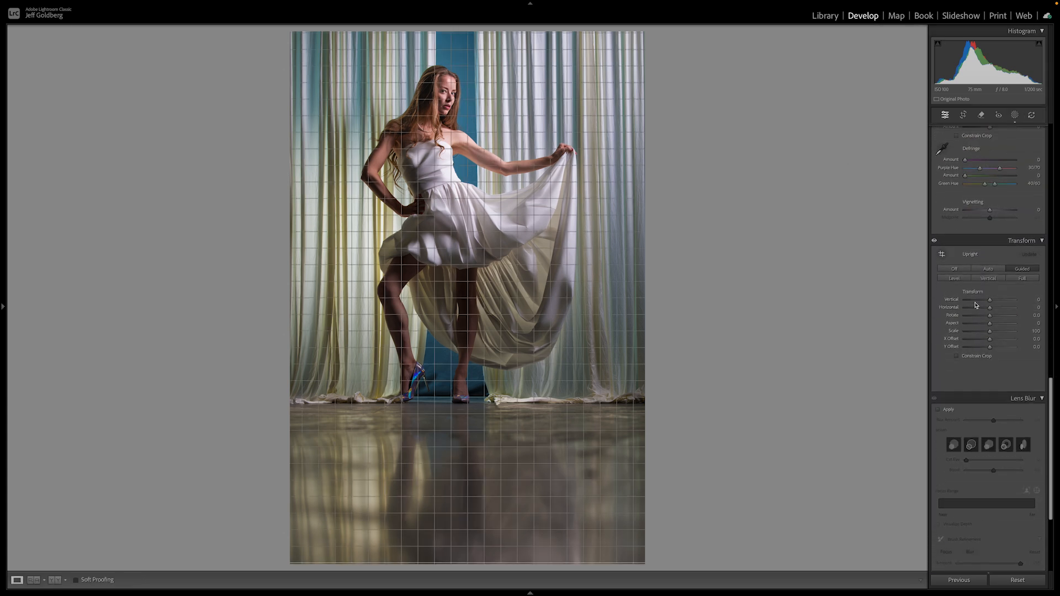
pyautogui.scroll(-5, 975, 305)
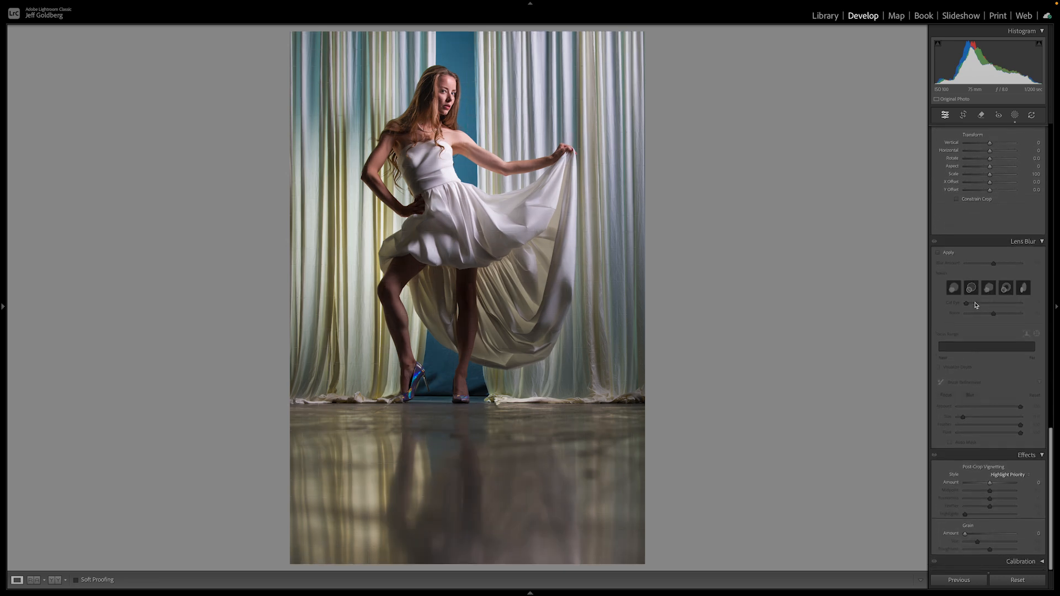
pyautogui.click(1037, 483)
pyautogui.press('Return')
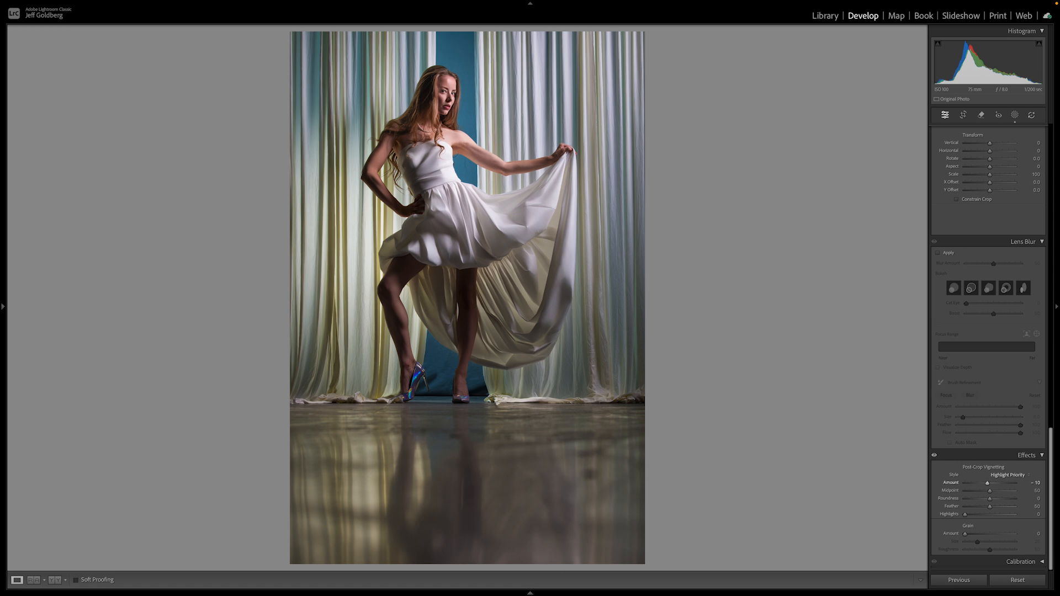
# - Create a brush mask and paint it over the sheer, hanging underside of the held-out dress
pyautogui.click(1015, 115)
pyautogui.click(851, 43)
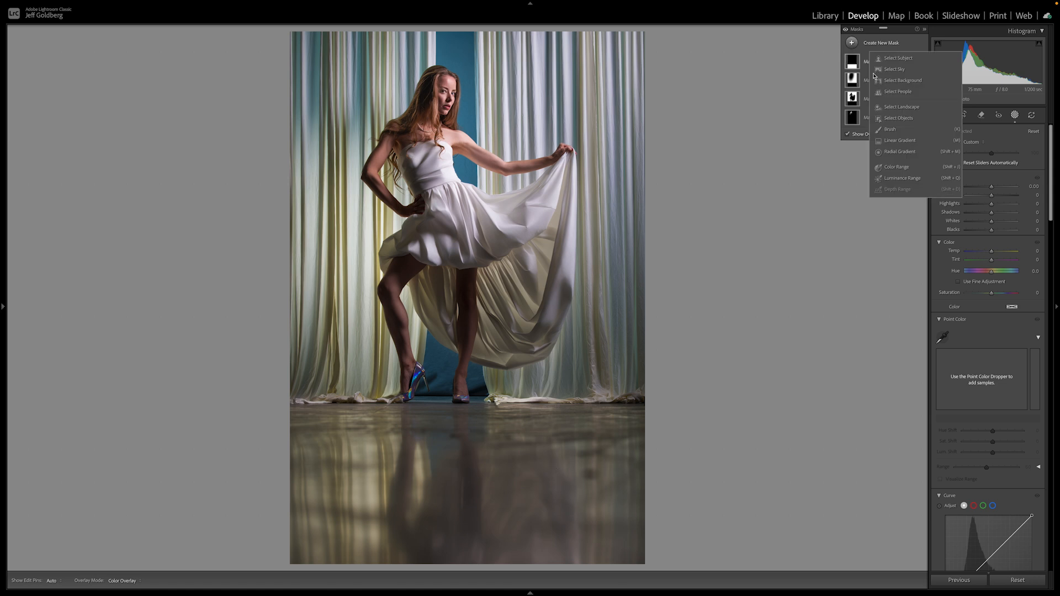
pyautogui.click(879, 126)
pyautogui.moveTo(424, 273)
pyautogui.mouseDown()
pyautogui.moveTo(431, 307)
pyautogui.moveTo(441, 279)
pyautogui.moveTo(460, 330)
pyautogui.moveTo(505, 339)
pyautogui.moveTo(538, 235)
pyautogui.moveTo(513, 347)
pyautogui.moveTo(478, 332)
pyautogui.moveTo(525, 264)
pyautogui.moveTo(497, 261)
pyautogui.moveTo(457, 286)
pyautogui.moveTo(422, 280)
pyautogui.moveTo(472, 337)
pyautogui.moveTo(499, 339)
pyautogui.moveTo(521, 322)
pyautogui.moveTo(546, 187)
pyautogui.moveTo(515, 308)
pyautogui.mouseUp()
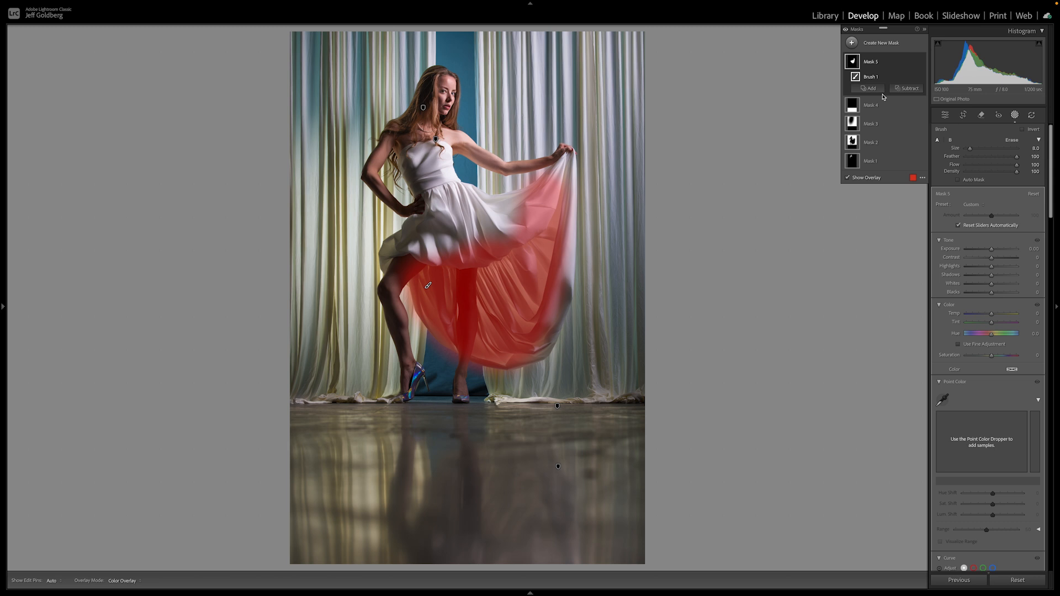
# - Intersect the brushed dress mask with a color range sampled from the yellowish fabric
pyautogui.press('alt')
pyautogui.click(888, 89)
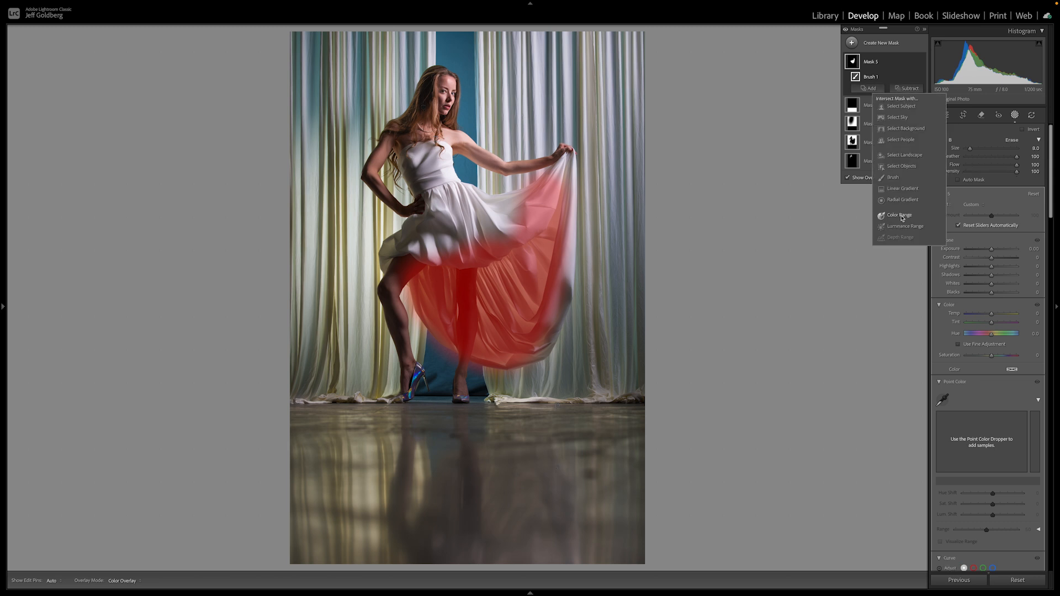
pyautogui.click(902, 215)
pyautogui.click(529, 295)
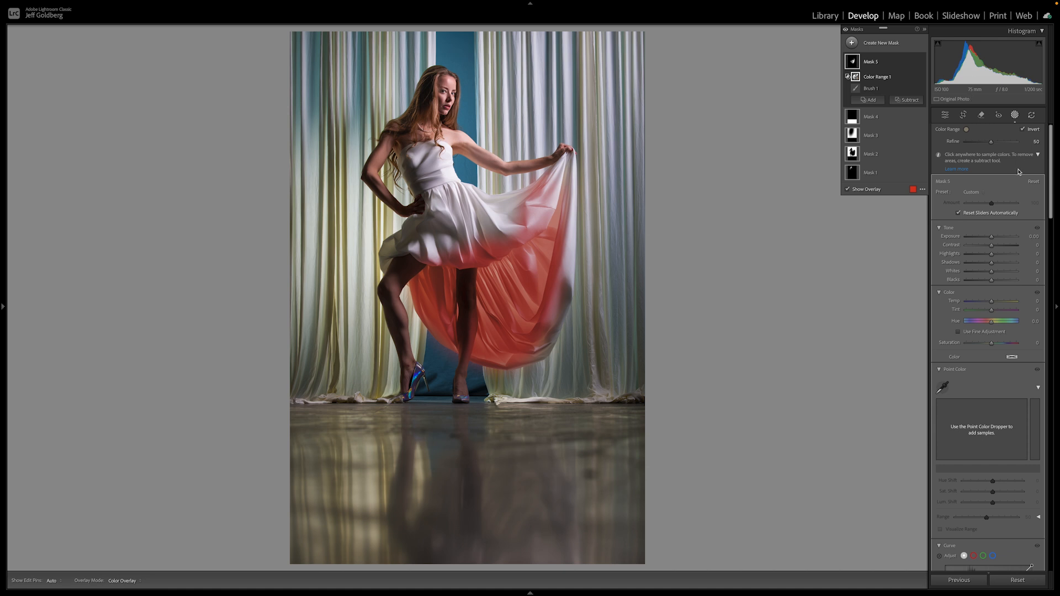
# - Neutralize the masked dress fabric with Saturation −61, slightly raised Whites and Temp −5, checking the mask on and off
pyautogui.moveTo(992, 344); pyautogui.dragTo(977, 349)
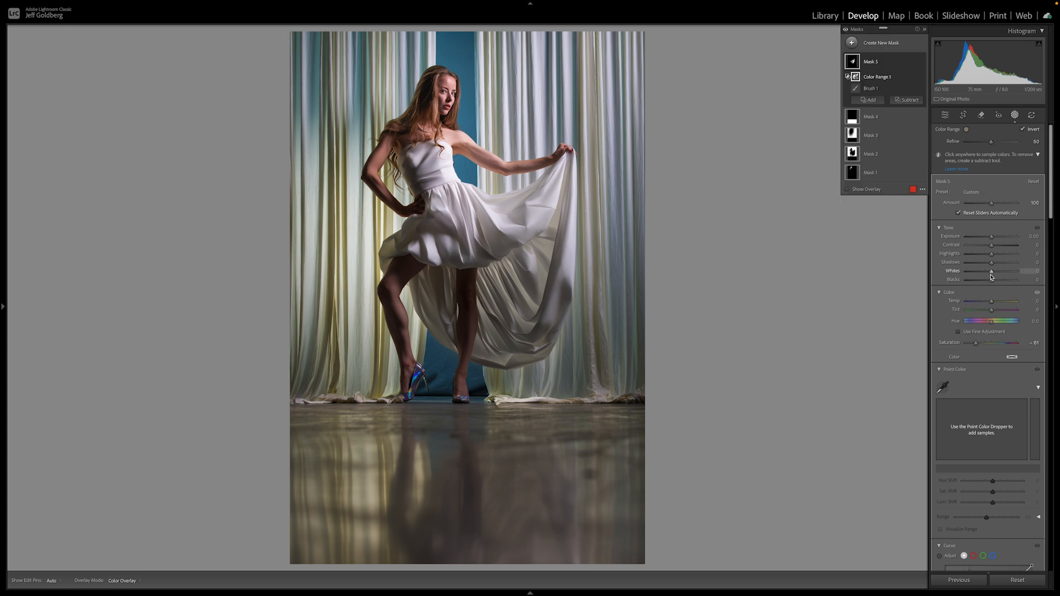
pyautogui.moveTo(990, 274); pyautogui.dragTo(996, 276)
pyautogui.click(921, 62)
pyautogui.click(922, 62)
pyautogui.click(922, 63)
pyautogui.click(1030, 301)
pyautogui.write('-5')
pyautogui.press('Return')
# - Crop the photo slightly tighter at the original aspect ratio and shift the model within the frame
pyautogui.click(963, 115)
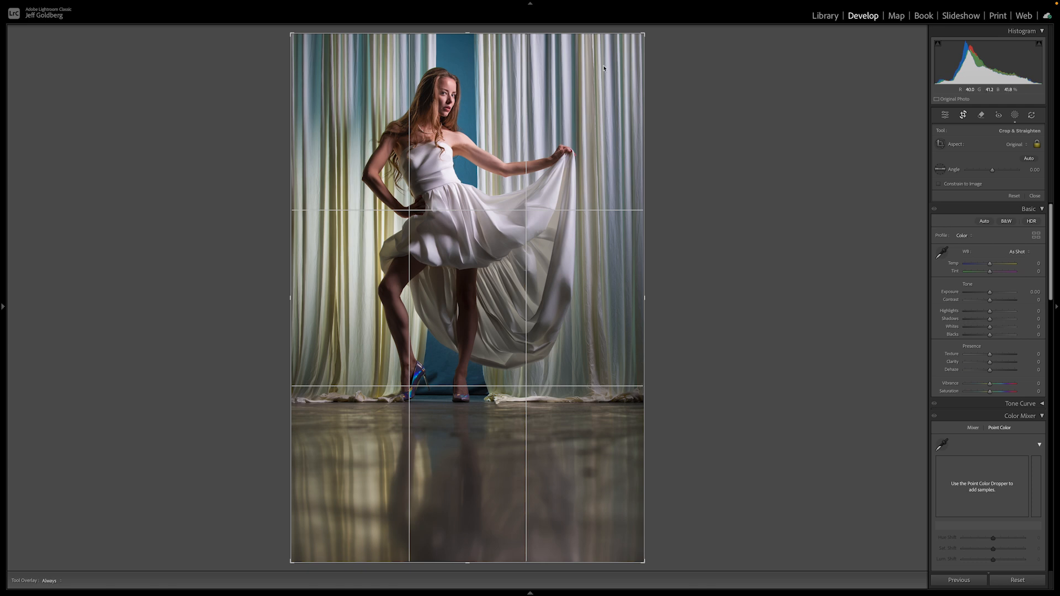
pyautogui.moveTo(639, 29); pyautogui.dragTo(631, 47)
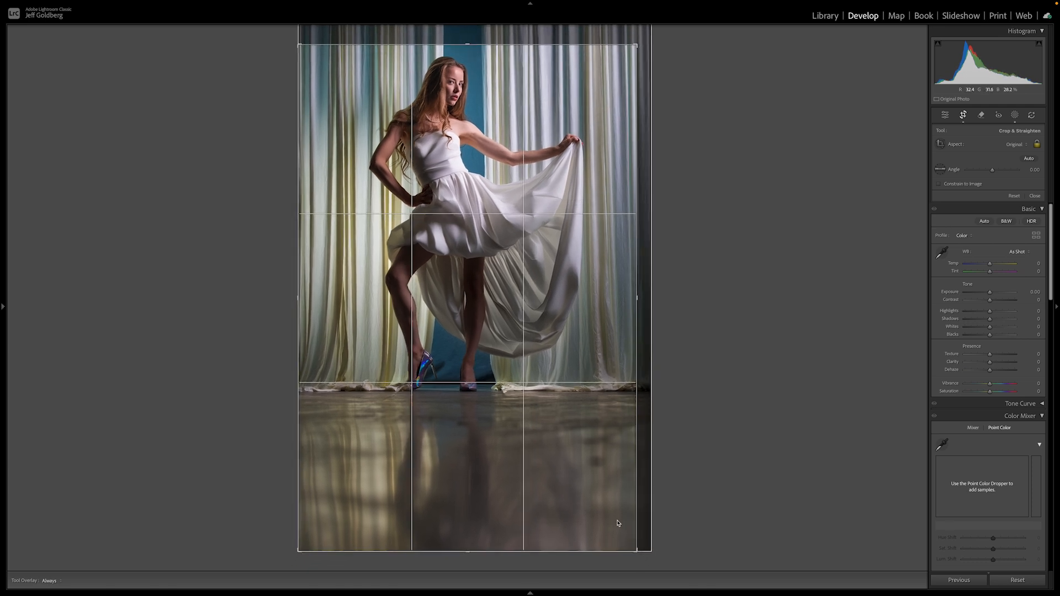
pyautogui.moveTo(574, 453); pyautogui.dragTo(560, 451)
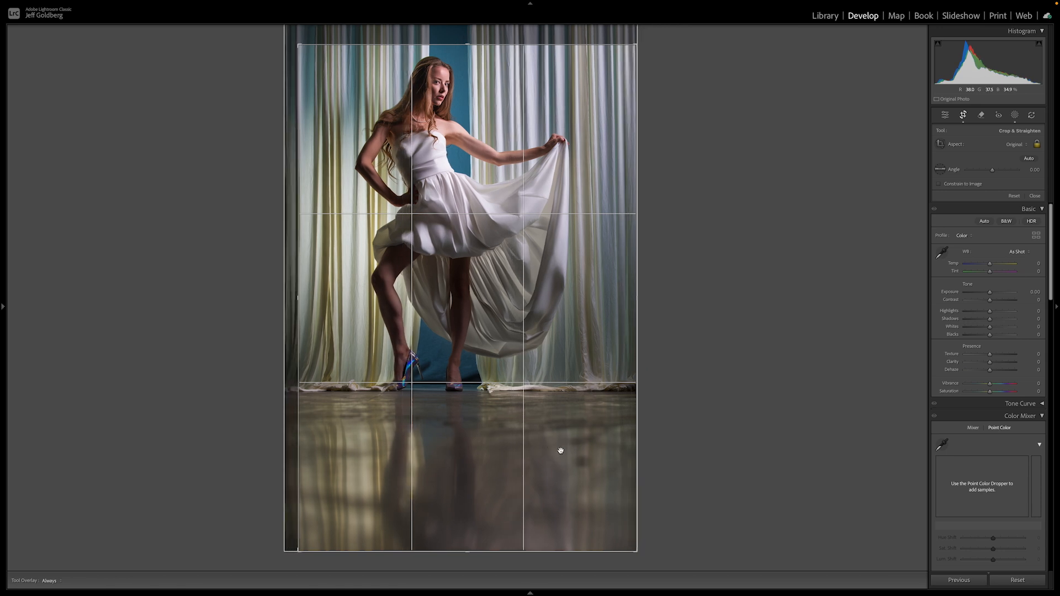
pyautogui.press('Return')
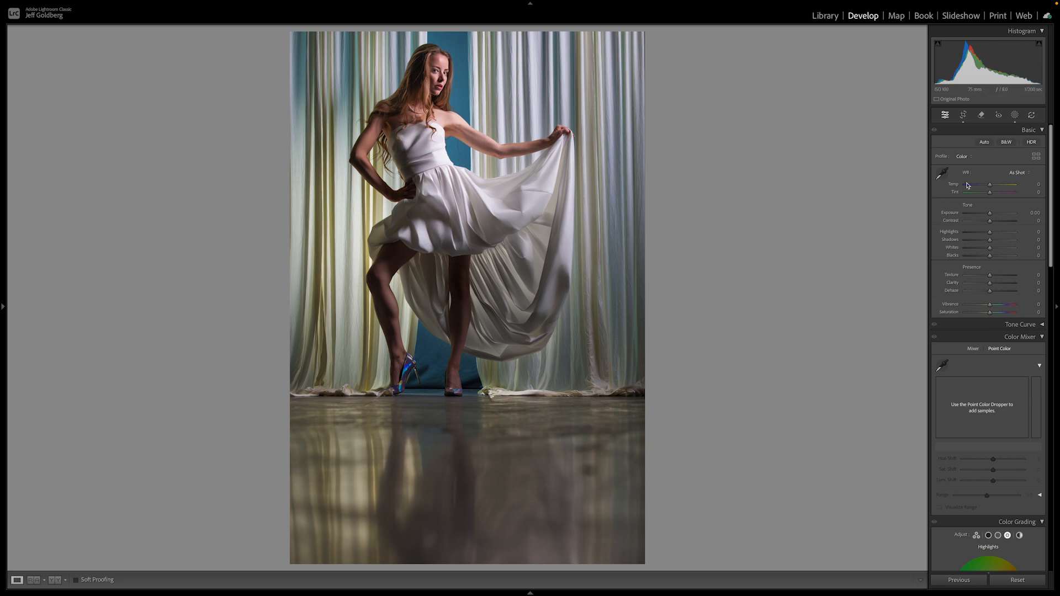
# - Change the crop to the 4 x 5 / 8 x 10 aspect, extend it to the photo's full width and apply it
pyautogui.click(963, 115)
pyautogui.click(1014, 144)
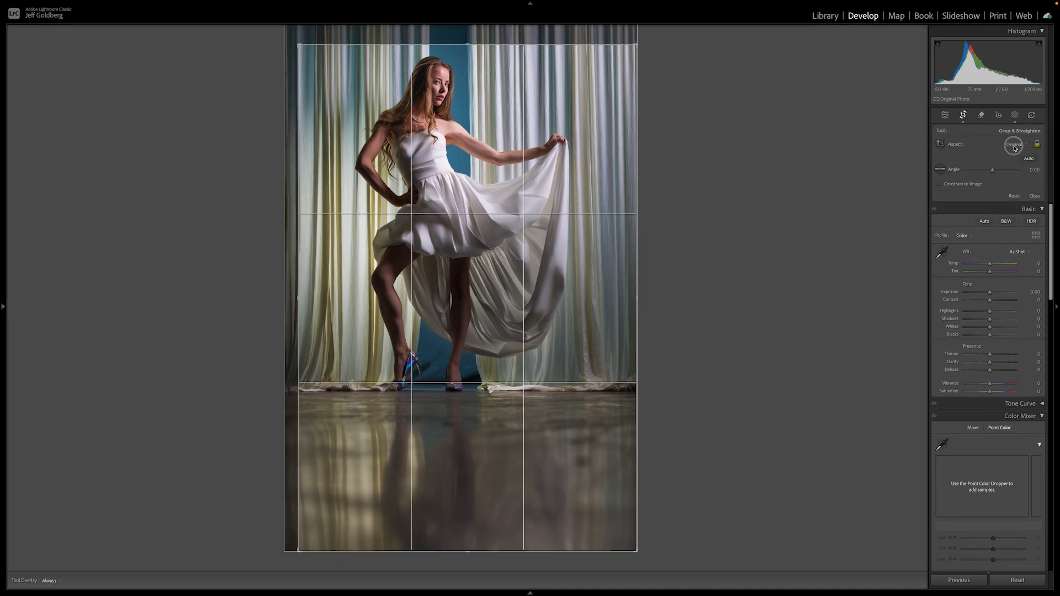
pyautogui.click(1010, 178)
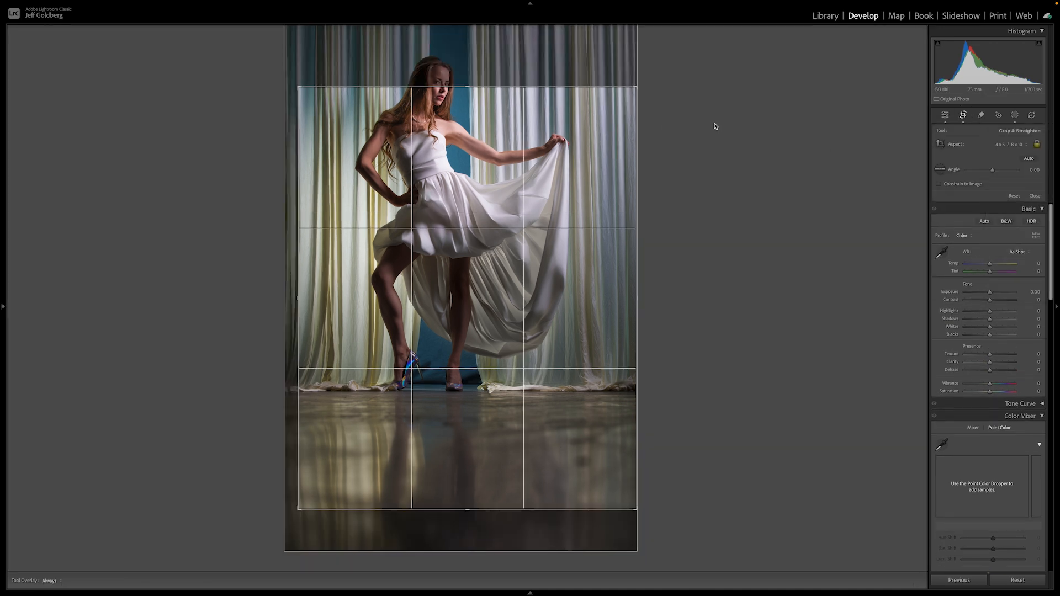
pyautogui.moveTo(300, 90); pyautogui.dragTo(267, 73)
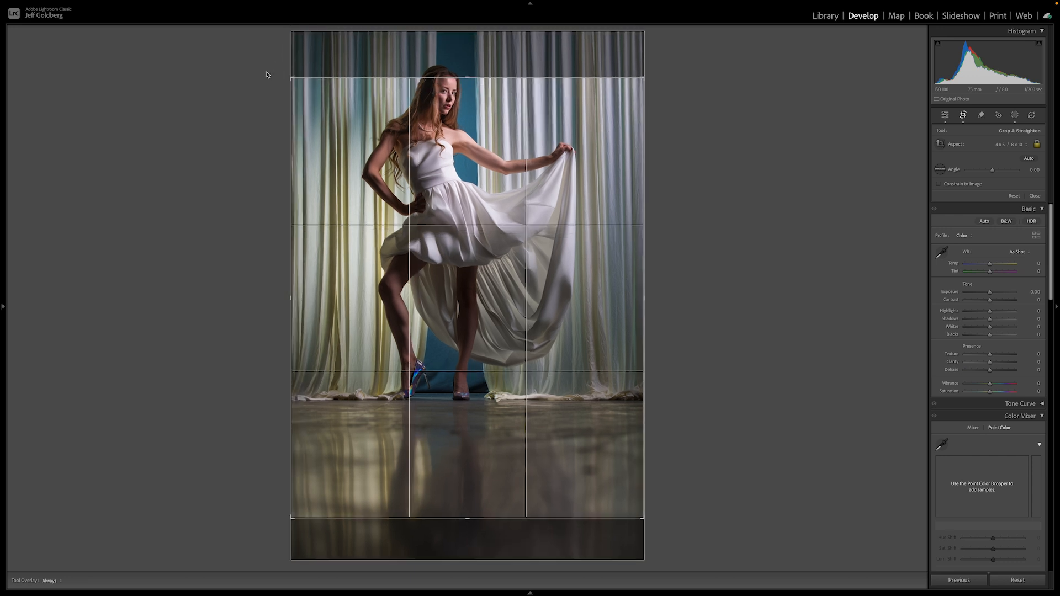
pyautogui.press('Return')
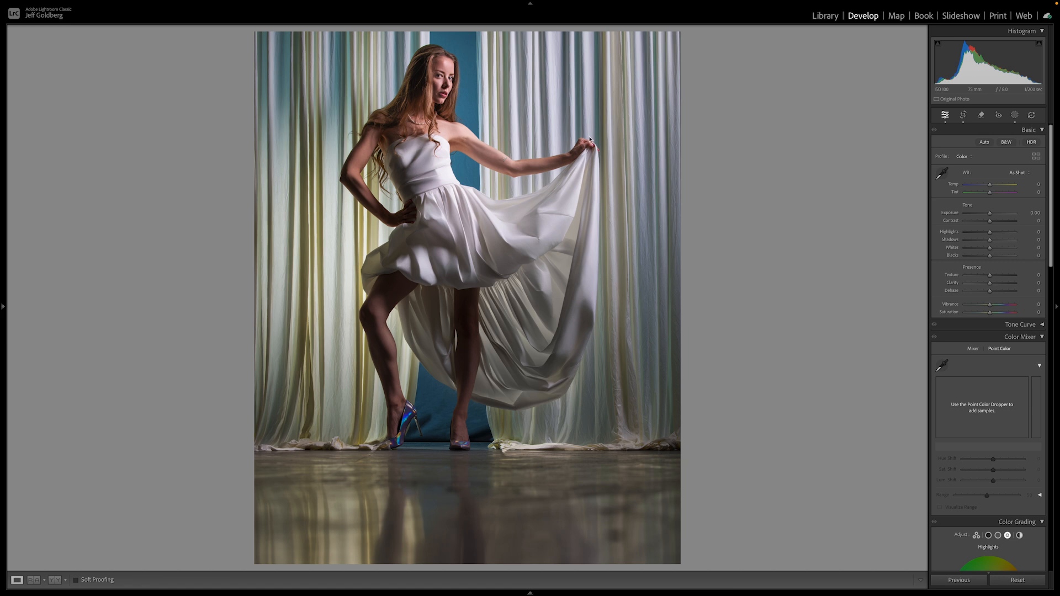
# - View the edited and original photos of the red-haired model side by side in Survey view, and return to the grid
pyautogui.click(825, 16)
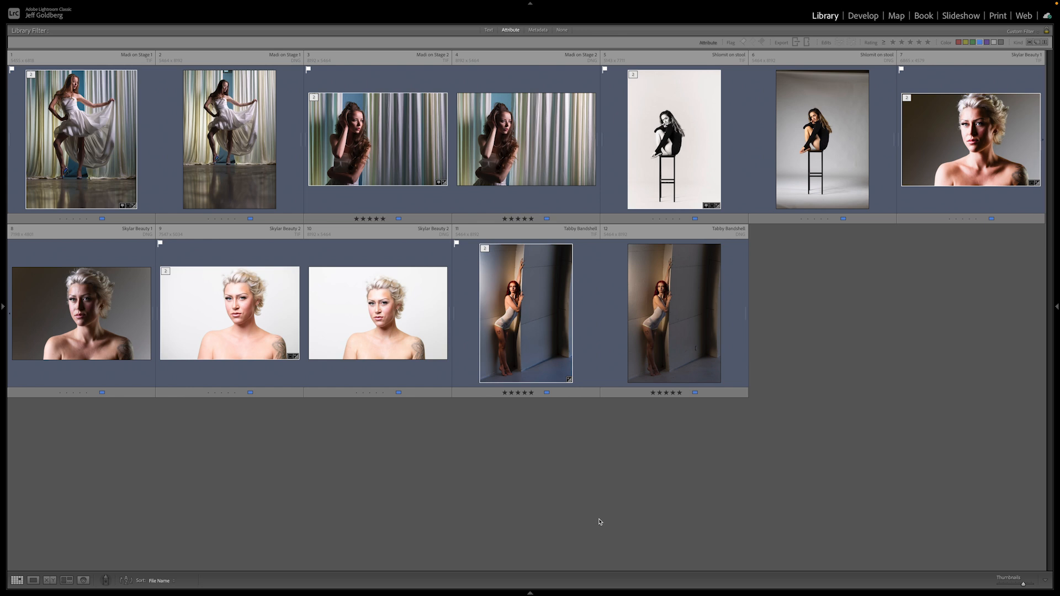
pyautogui.click(532, 356)
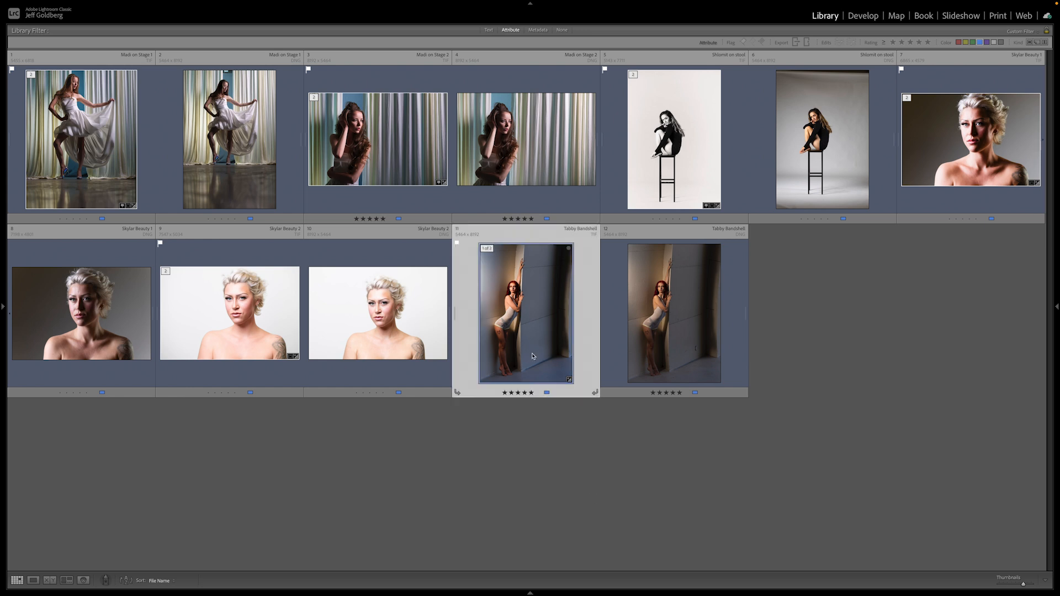
pyautogui.keyDown('shift'); pyautogui.click(624, 355); pyautogui.keyUp('shift')
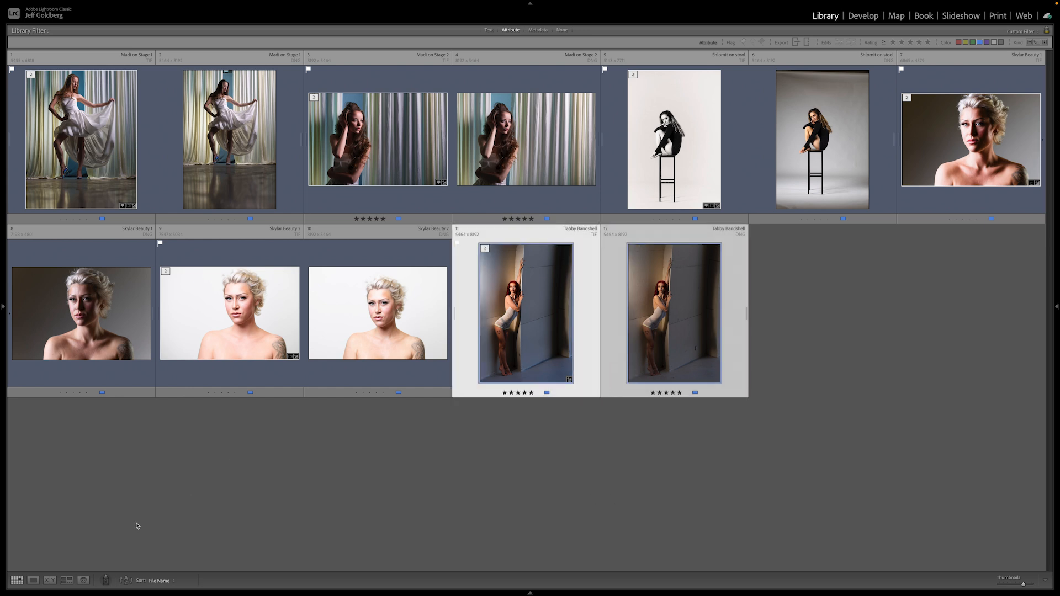
pyautogui.click(68, 579)
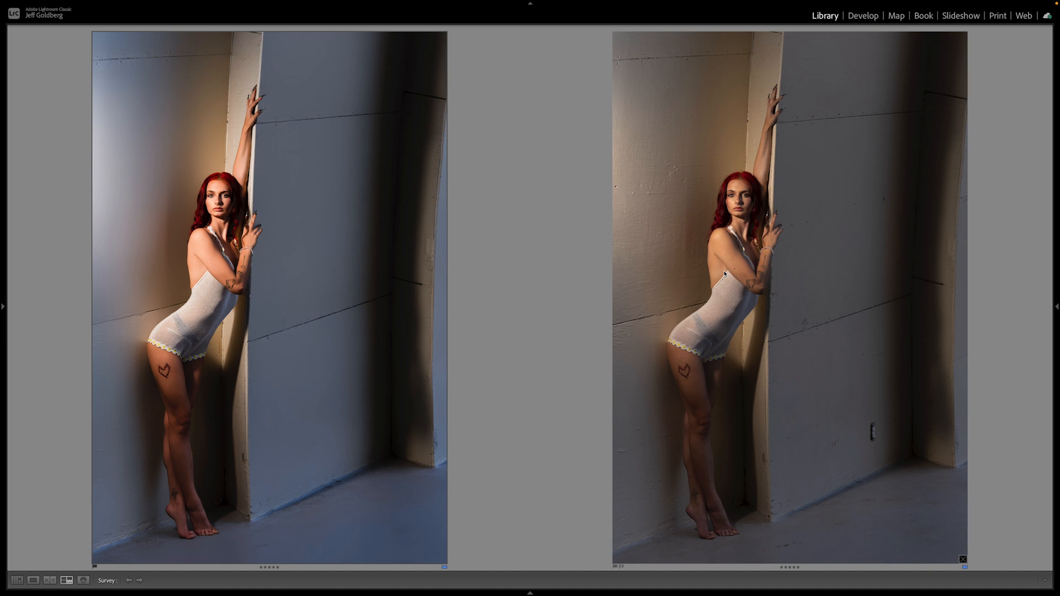
pyautogui.press('g')
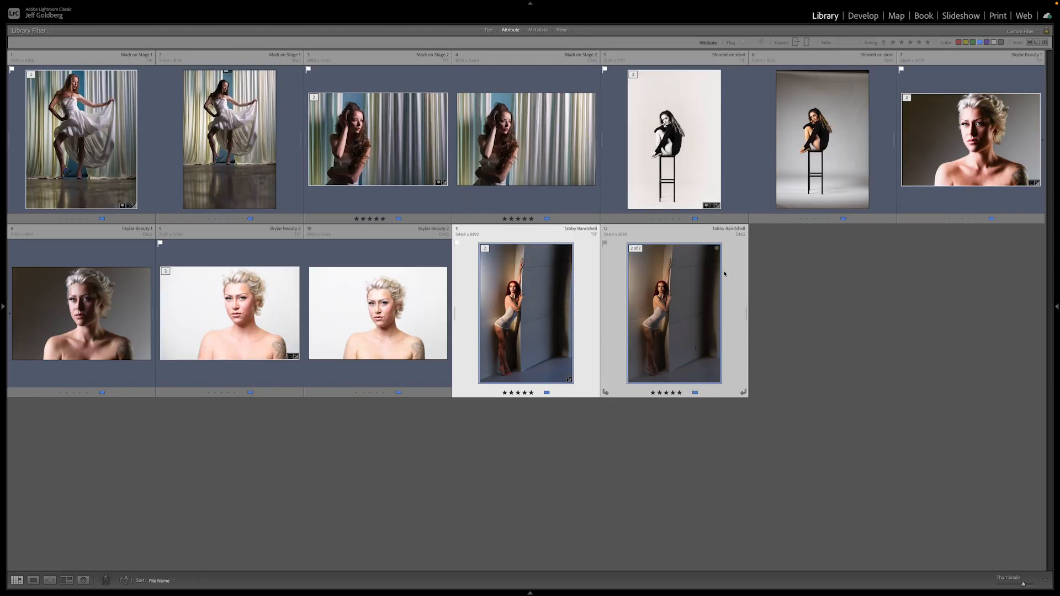
# - Compare the cropped white-dress photo with its original in Compare view, and return to the grid
pyautogui.click(86, 132)
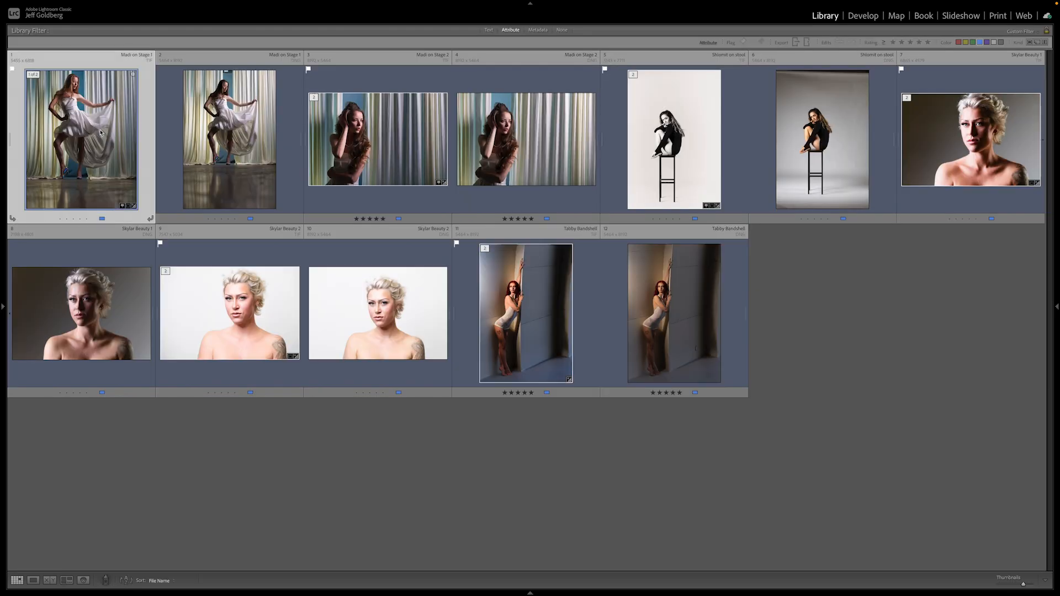
pyautogui.keyDown('ctrl'); pyautogui.click(214, 142); pyautogui.keyUp('ctrl')
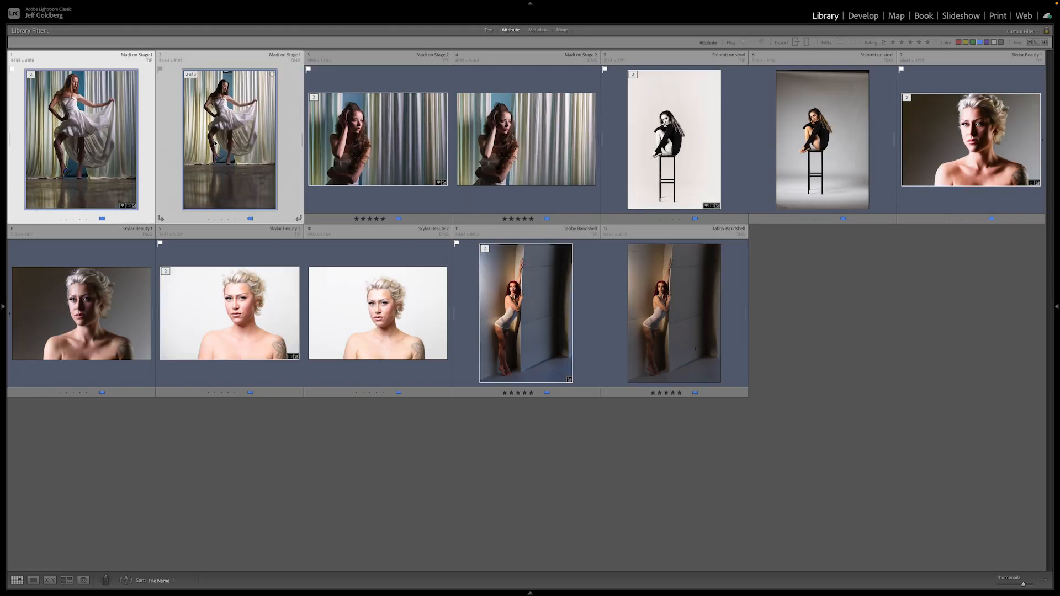
pyautogui.click(49, 579)
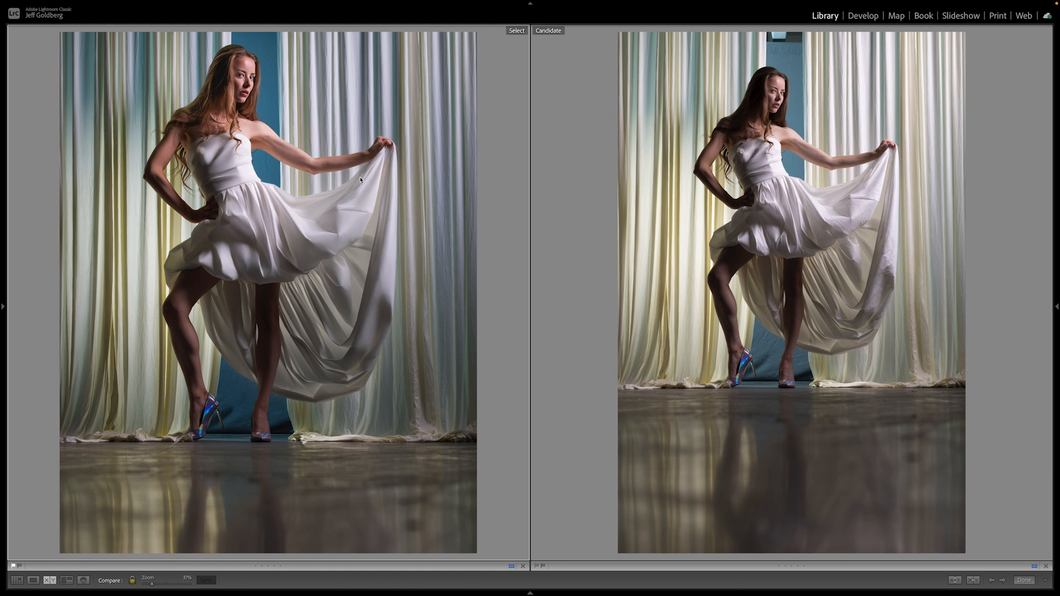
pyautogui.press('g')
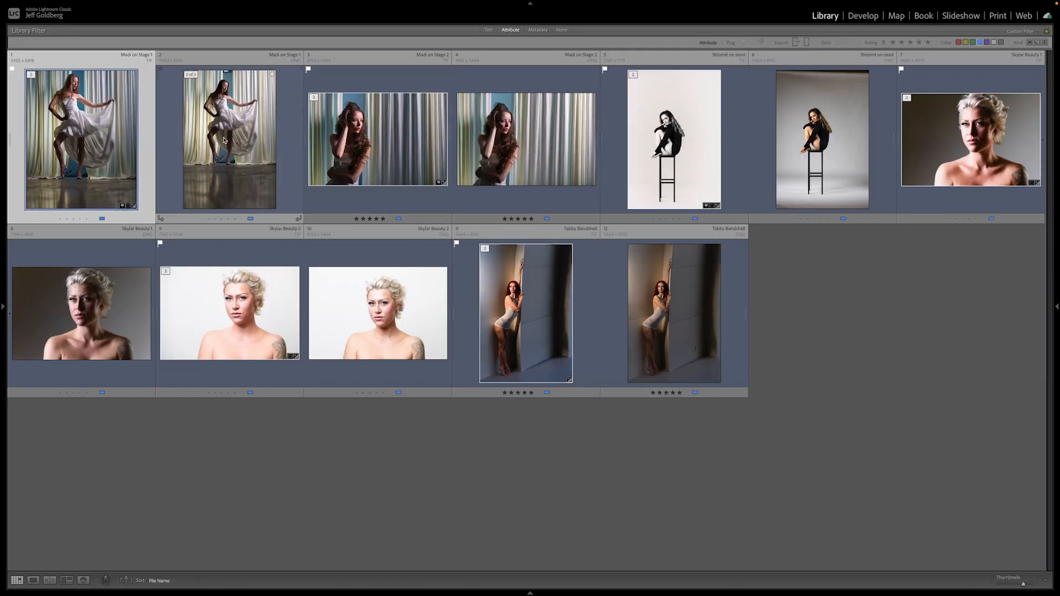
# - Reset the crop of the white-dress photo to its full original frame in Develop and return to the Library grid
pyautogui.click(863, 15)
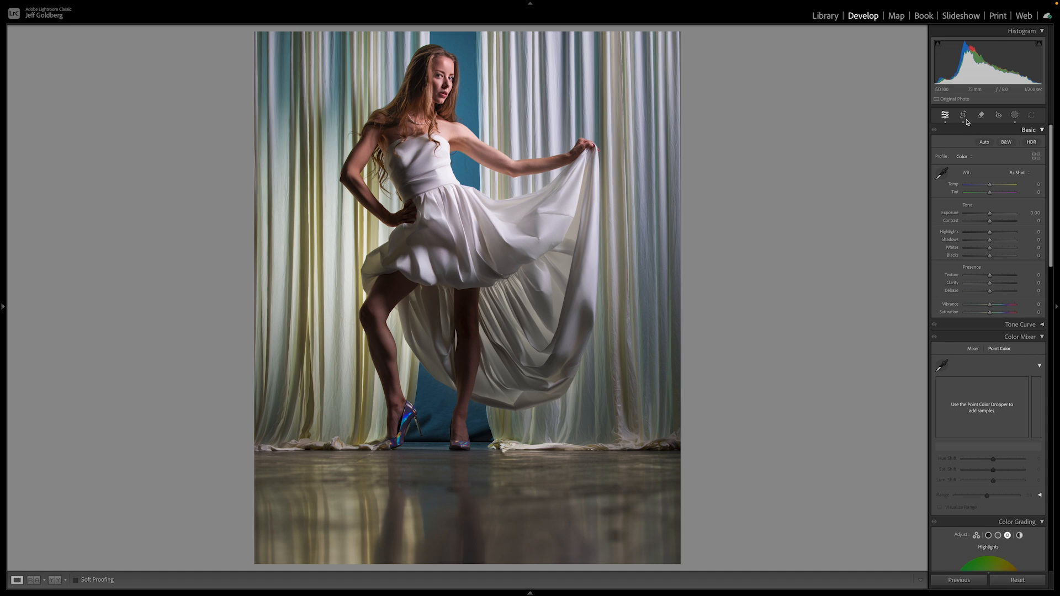
pyautogui.click(961, 116)
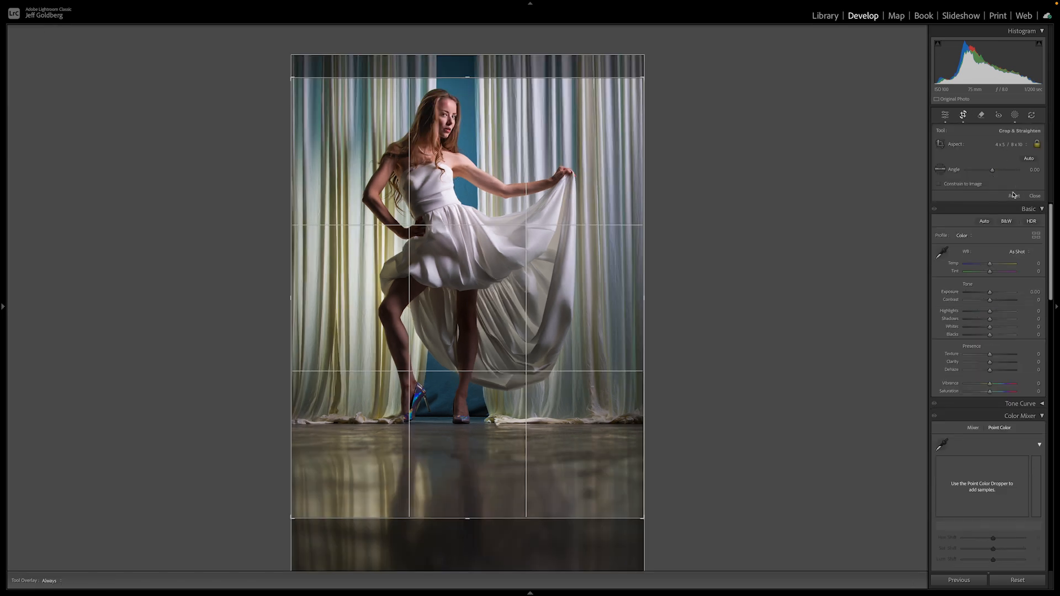
pyautogui.click(1034, 196)
pyautogui.click(823, 15)
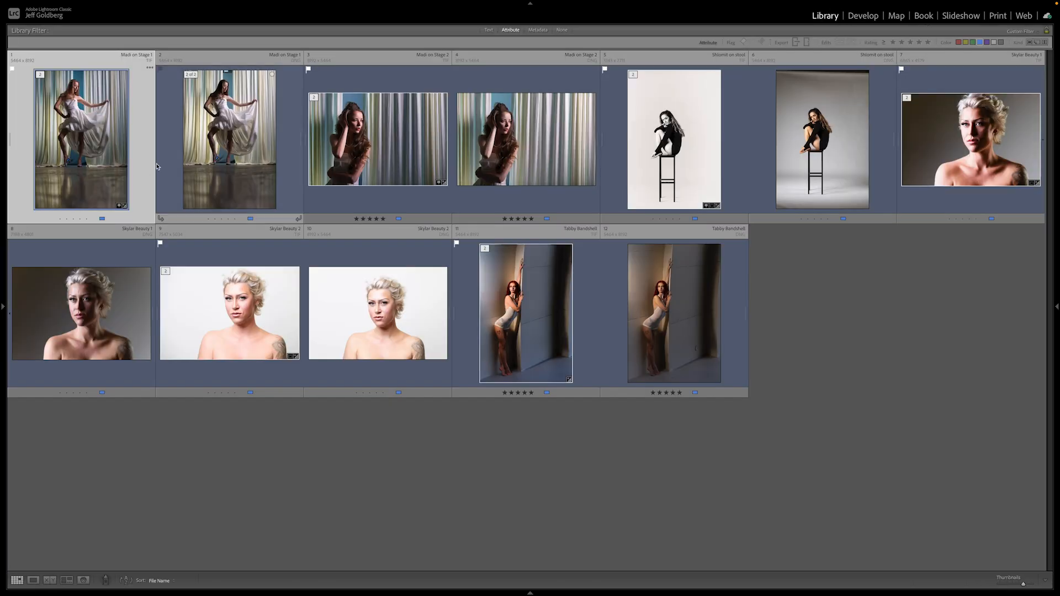
# - Compare the uncropped white-dress edit with its original in Compare view, and return to the grid
pyautogui.click(49, 581)
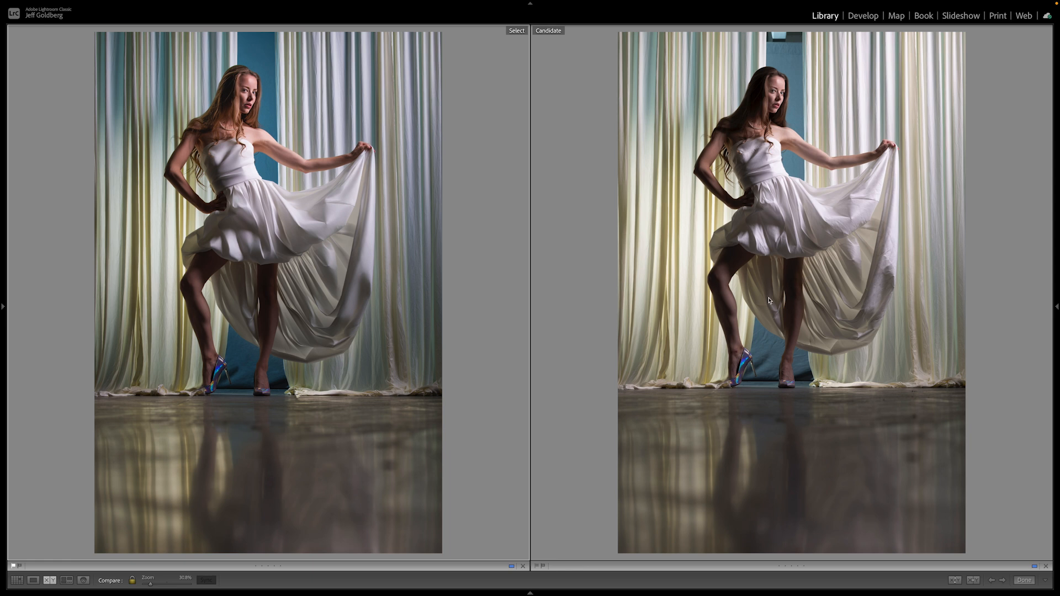
pyautogui.press('g')
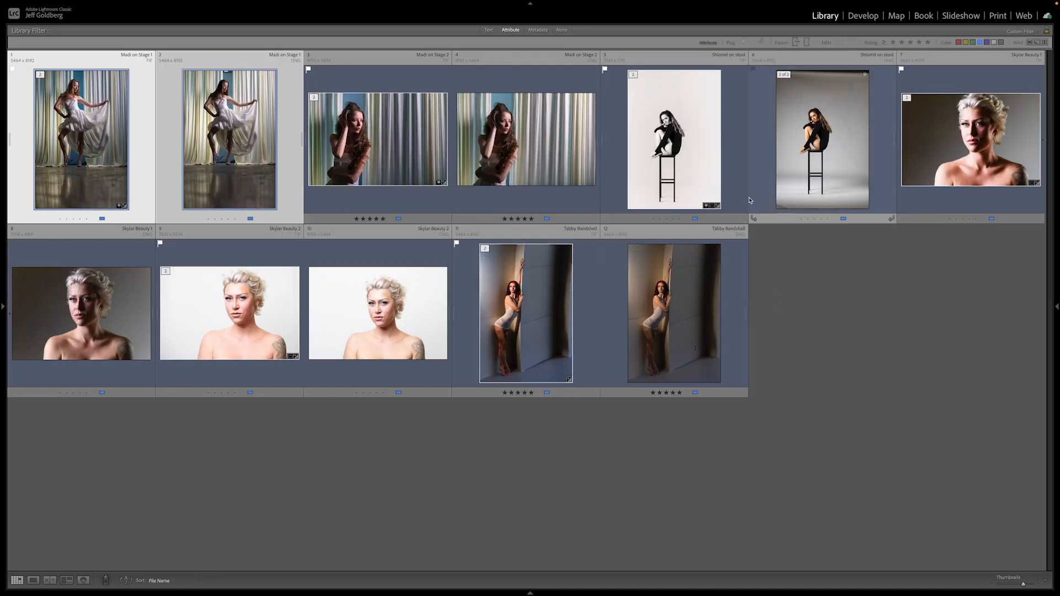
# - Compare the black-and-white edit of the model on the stool with its color original in Compare view, and return to the grid
pyautogui.click(705, 176)
pyautogui.keyDown('ctrl'); pyautogui.click(801, 170); pyautogui.keyUp('ctrl')
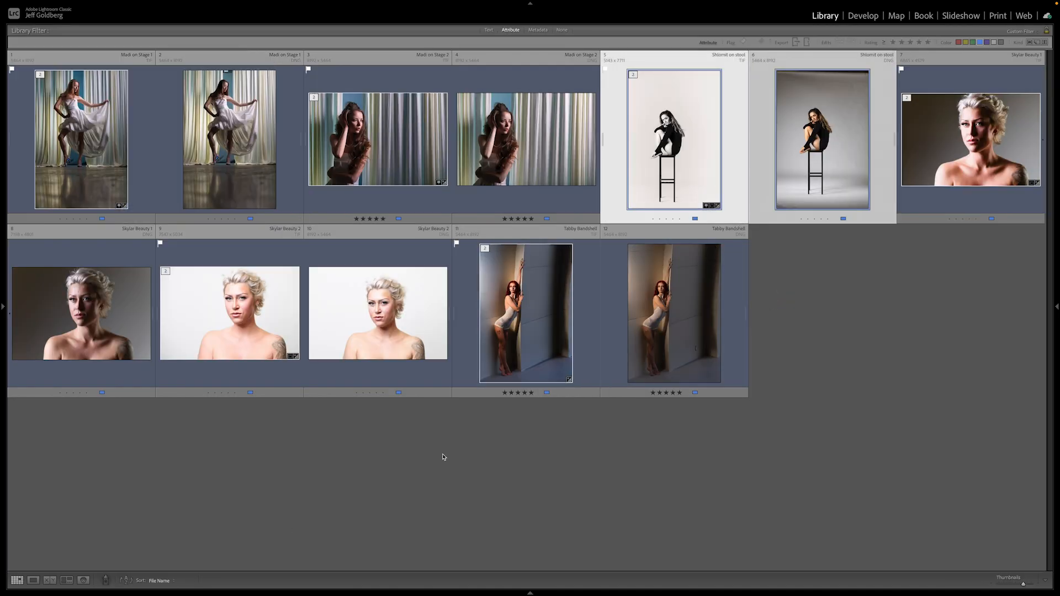
pyautogui.click(50, 580)
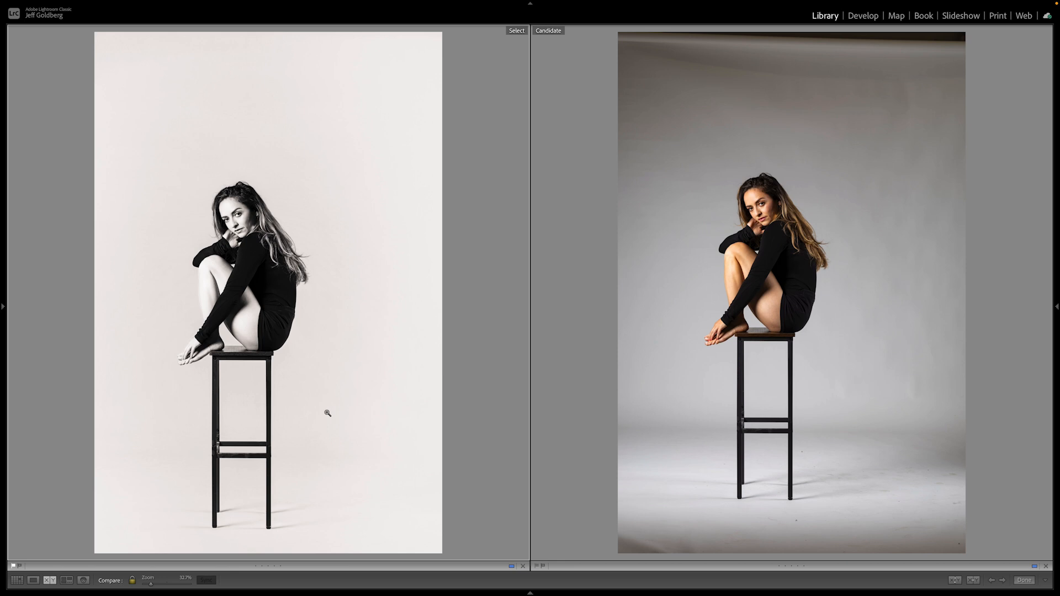
pyautogui.press('g')
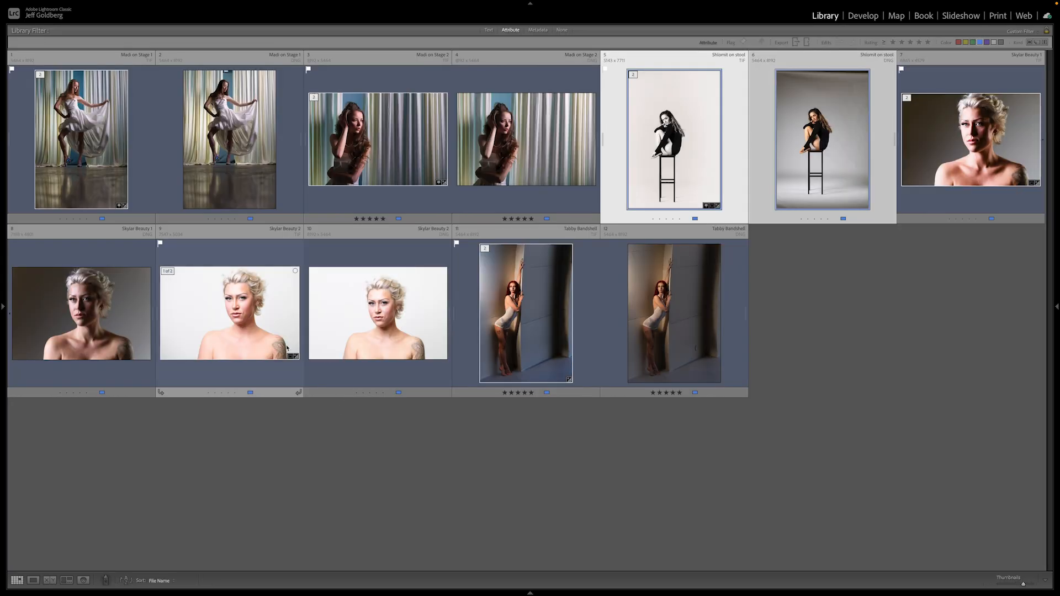
# - Compare the edited dark-background portrait of the blonde model with its original in Compare view
pyautogui.click(936, 154)
pyautogui.keyDown('ctrl'); pyautogui.click(113, 309); pyautogui.keyUp('ctrl')
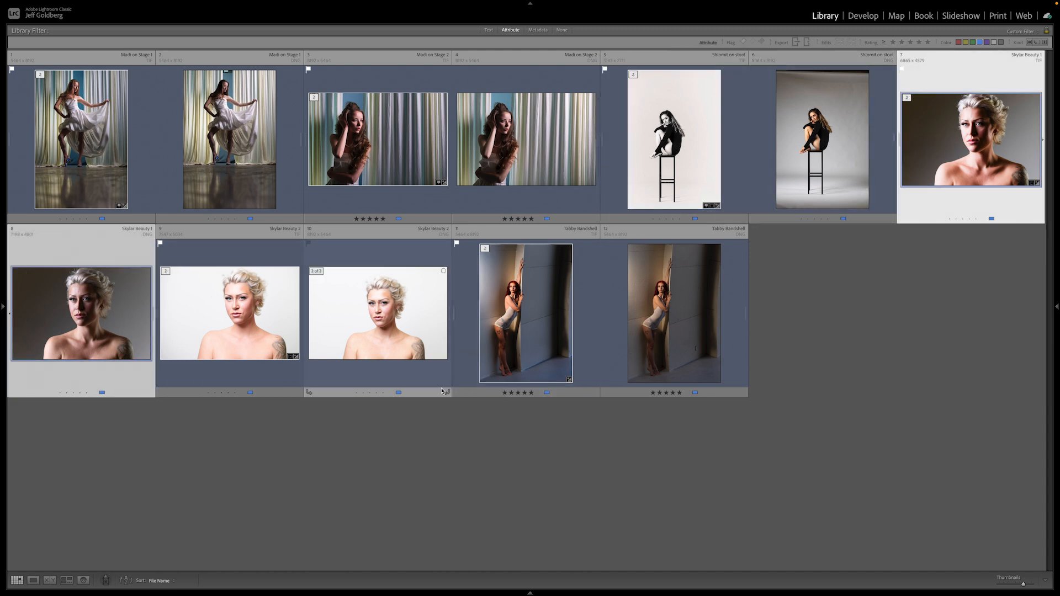
pyautogui.click(49, 580)
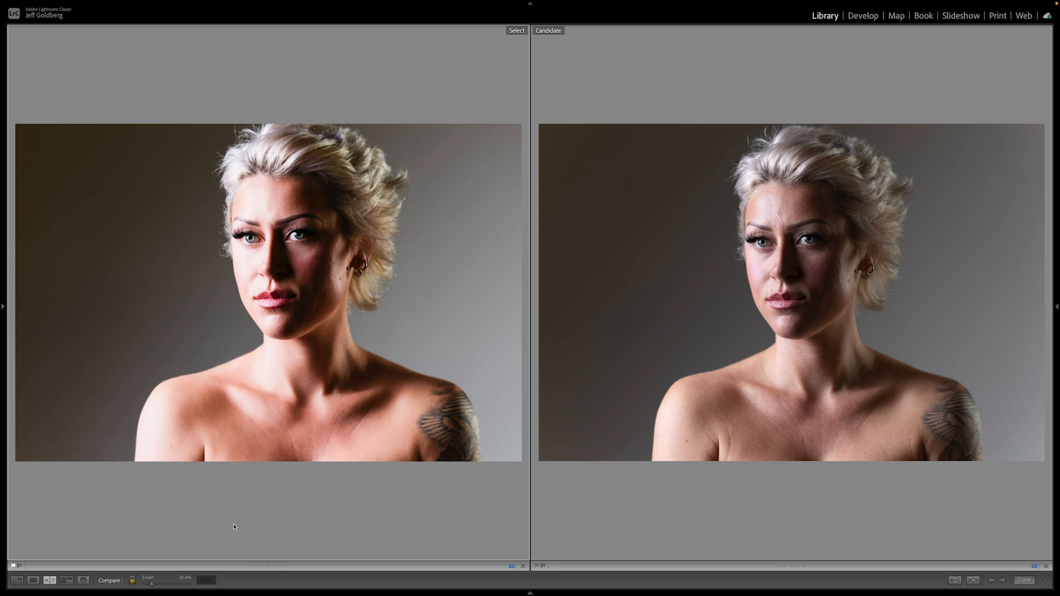